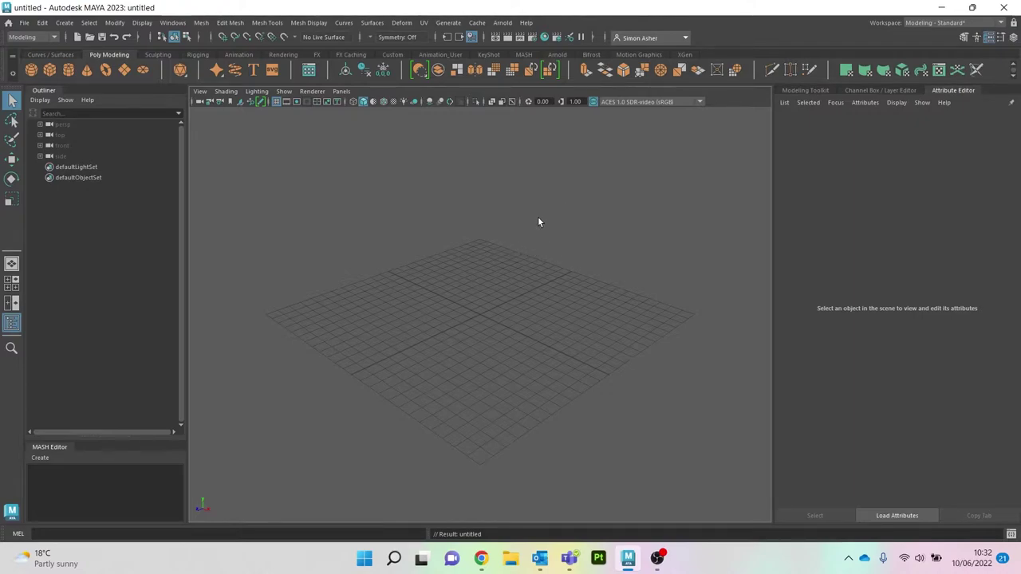
- Switch the viewport from the perspective view to the Front View
alt+drag(513, 298, 531, 252)
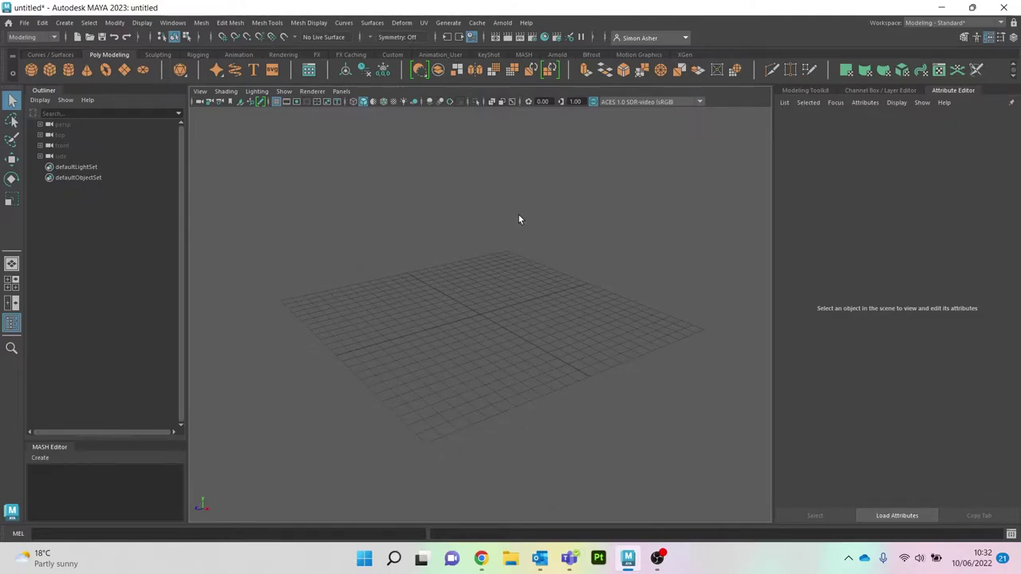
key(space)
click(518, 218)
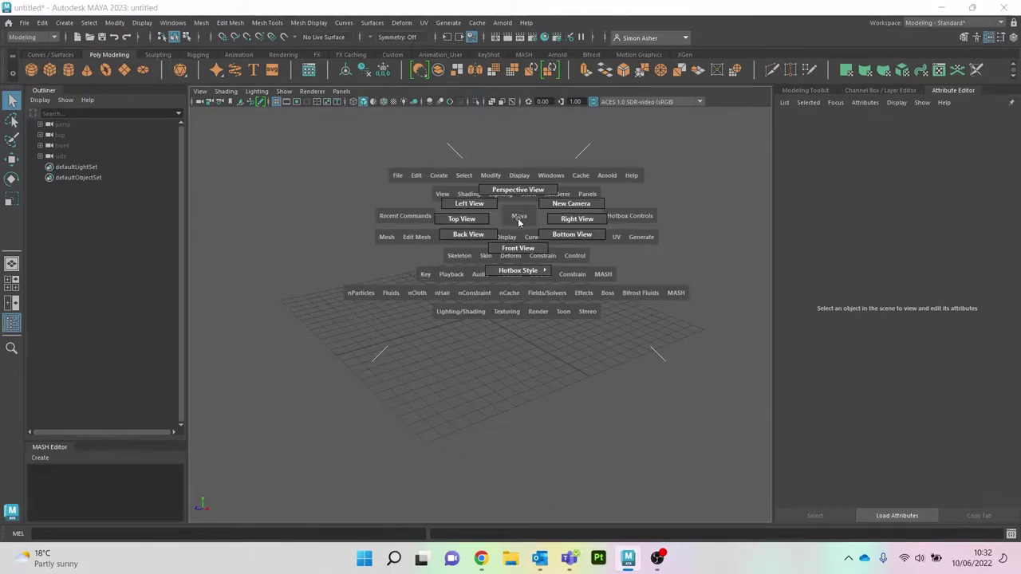
drag(518, 222, 521, 242)
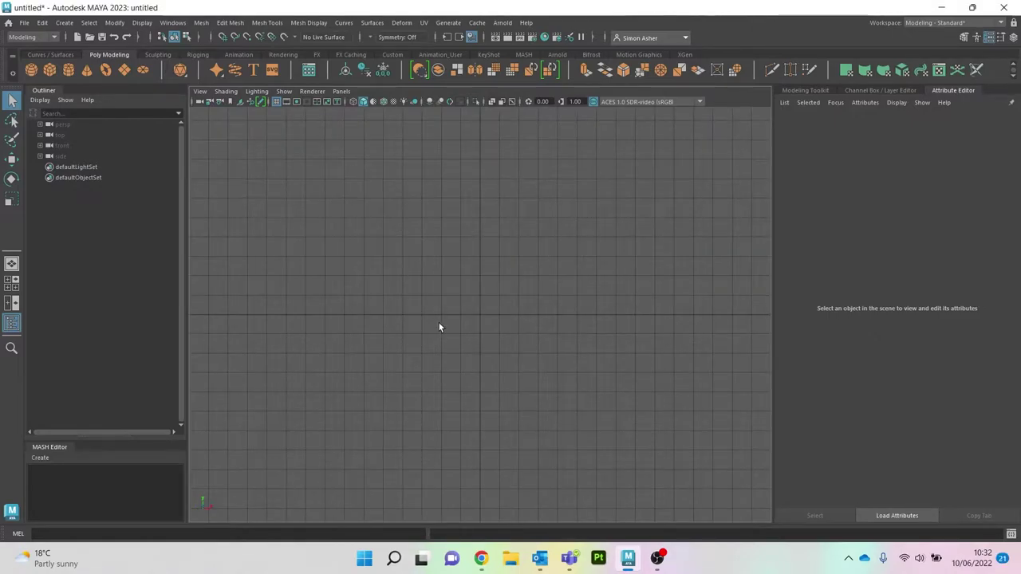
- Import Coke Bottle Canvas.jpg from the Desktop as an image plane in the front view
click(199, 95)
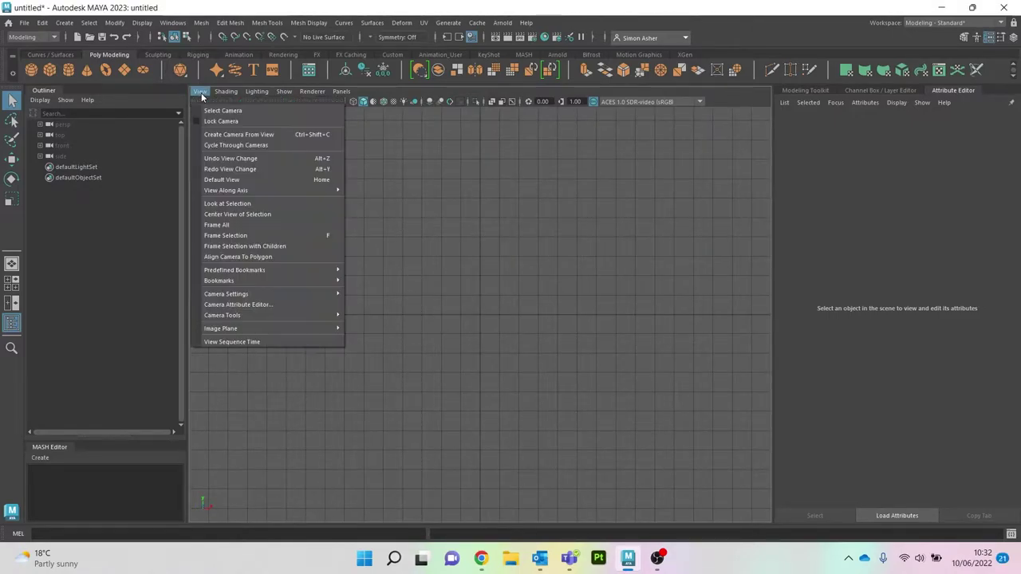
mouse_move(252, 326)
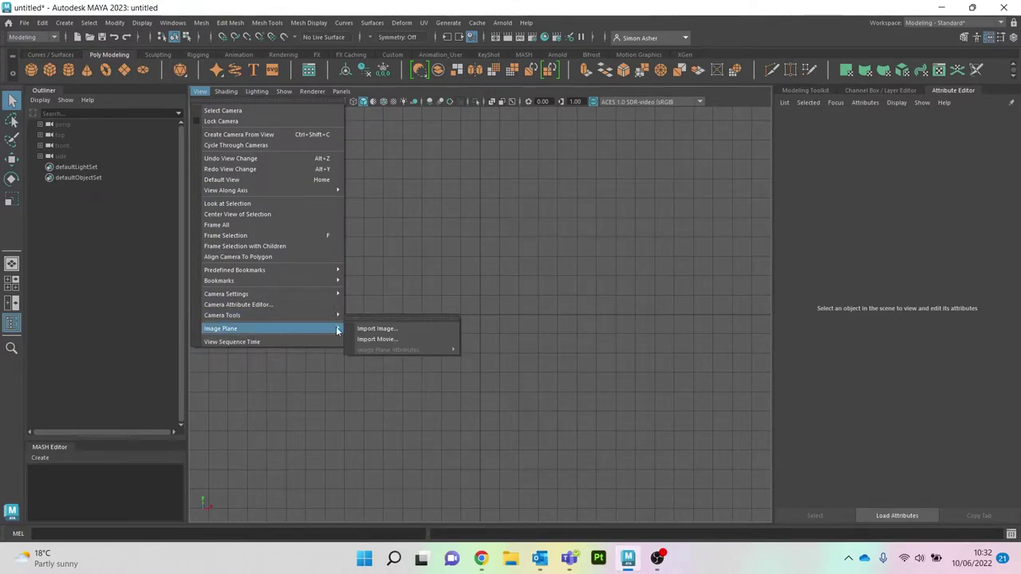
click(413, 328)
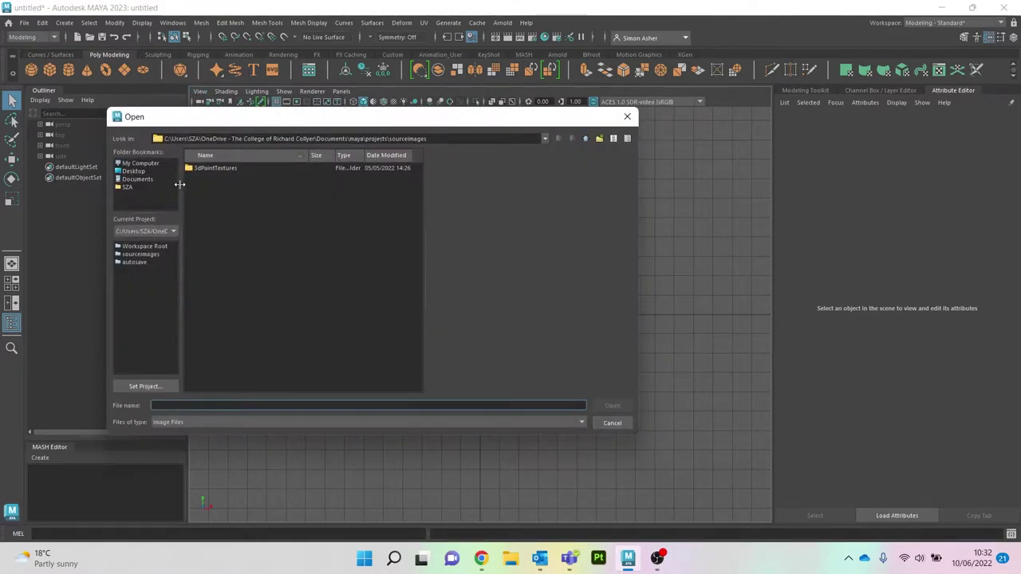
click(134, 171)
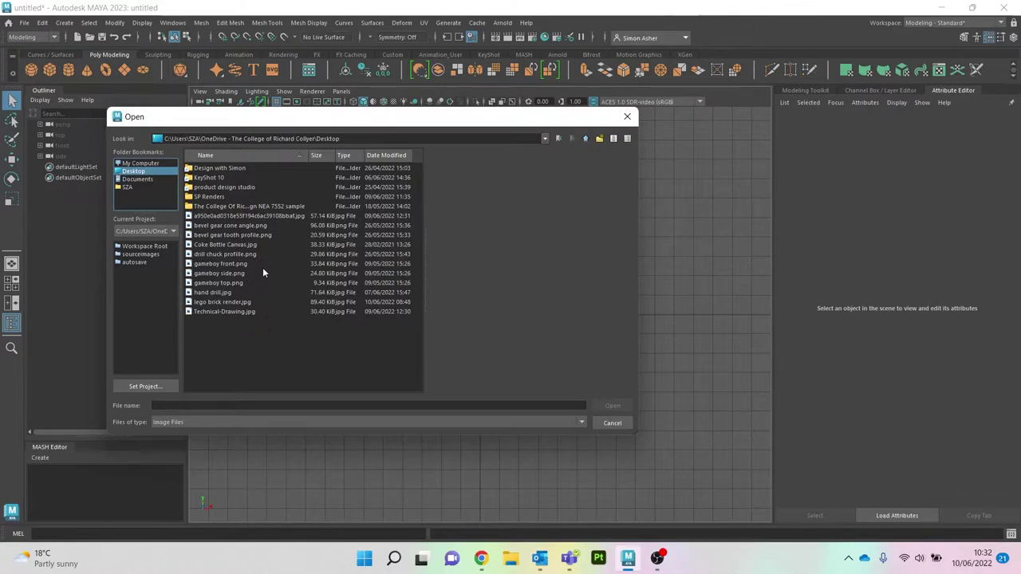
click(226, 245)
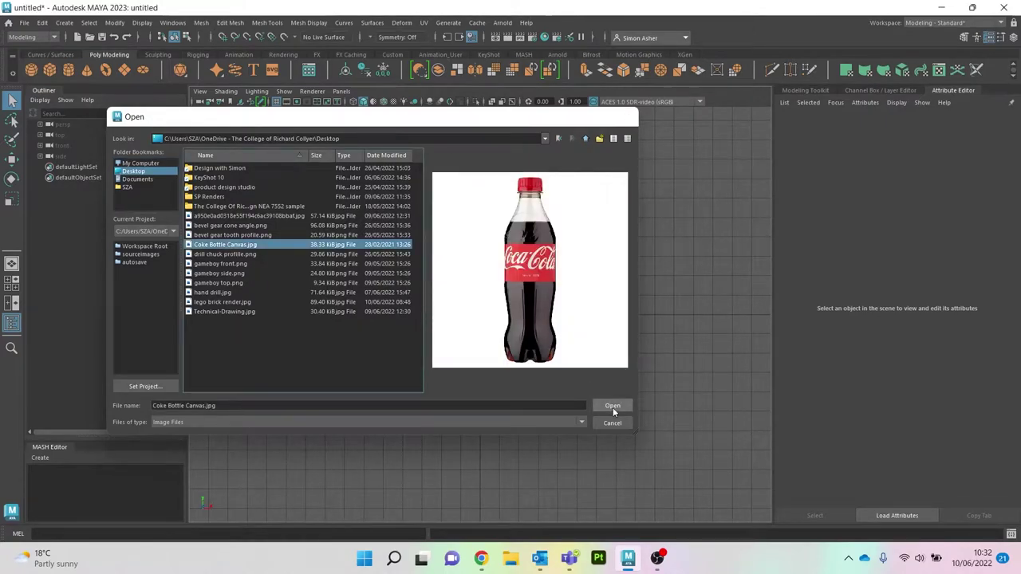
click(613, 406)
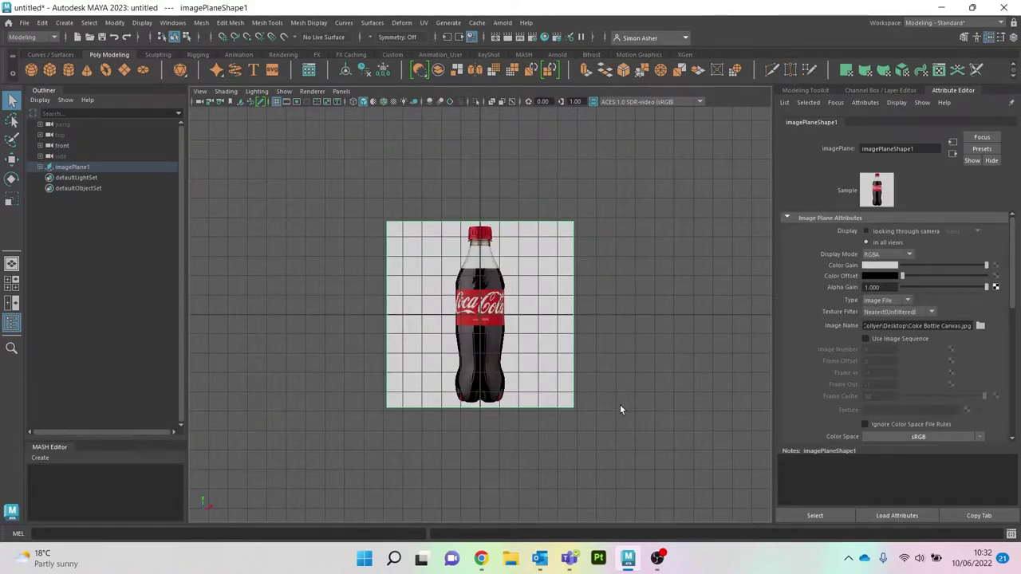
- Scale the bottle image plane up uniformly with the Scale tool
key(r)
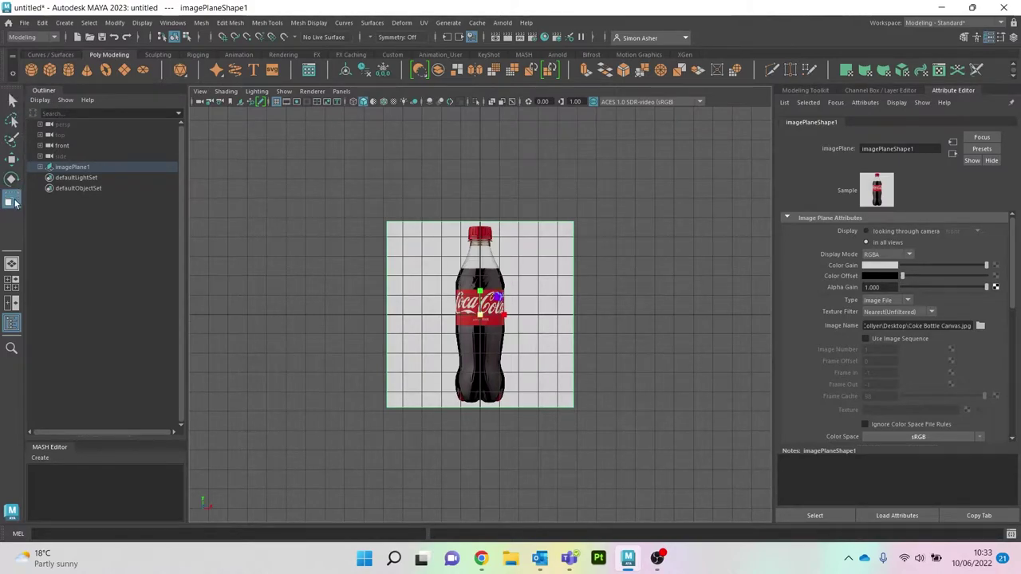
drag(480, 314, 527, 293)
key(ctrl+z)
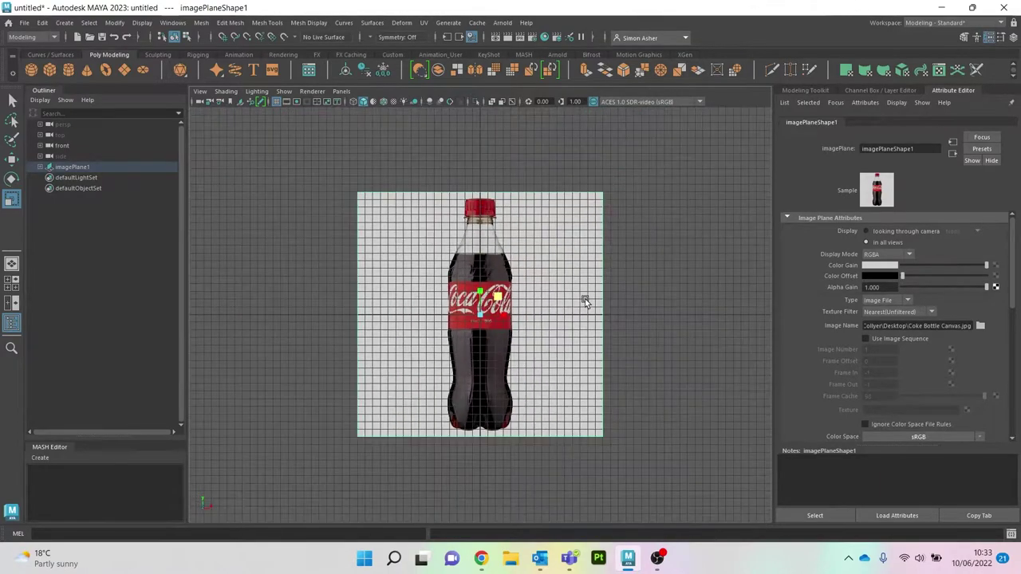
- Switch to the Perspective View, move the bottle image plane back behind the grid and deselect it
click(658, 234)
key(space)
drag(659, 237, 659, 207)
alt+drag(445, 307, 604, 296)
alt+drag(541, 324, 474, 354)
click(547, 329)
key(w)
click(529, 360)
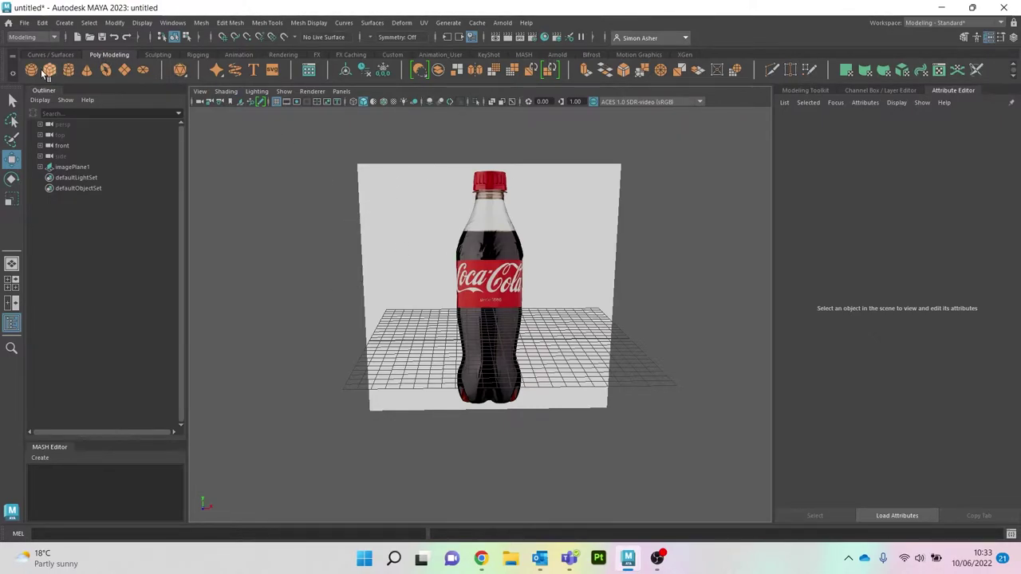
click(57, 24)
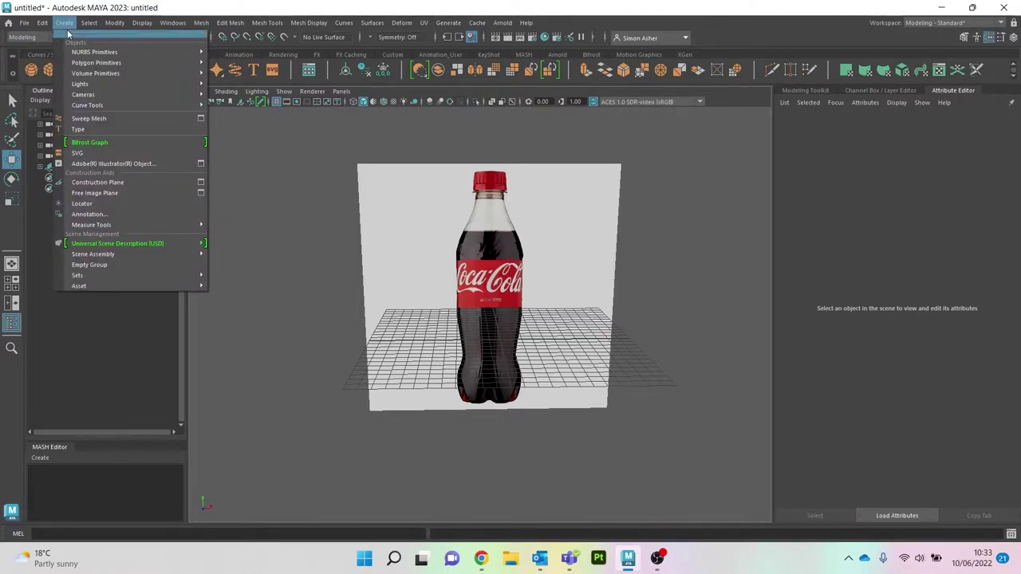
mouse_move(94, 67)
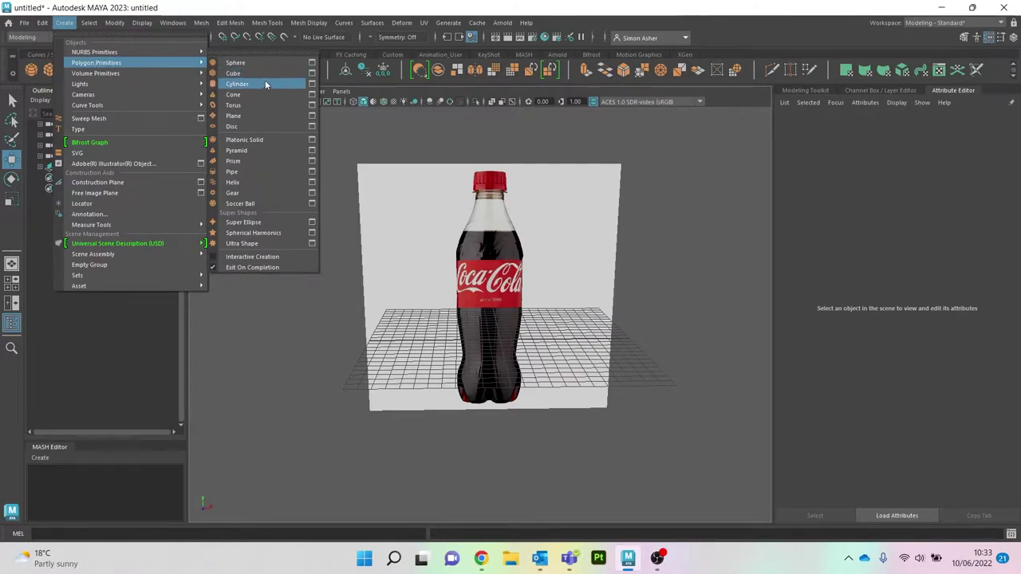
click(310, 135)
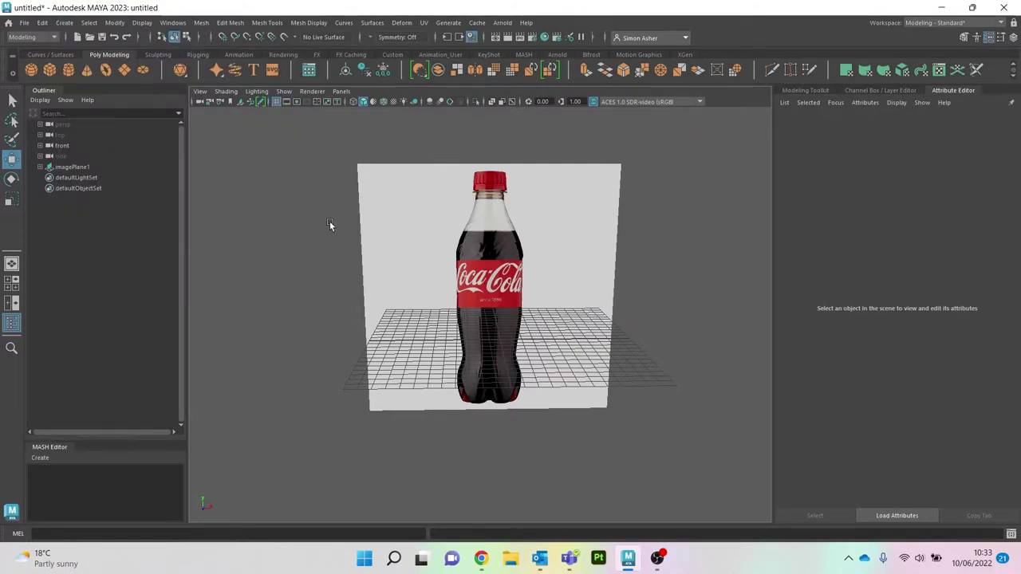
- Create a polygon cylinder primitive at the origin
key(space)
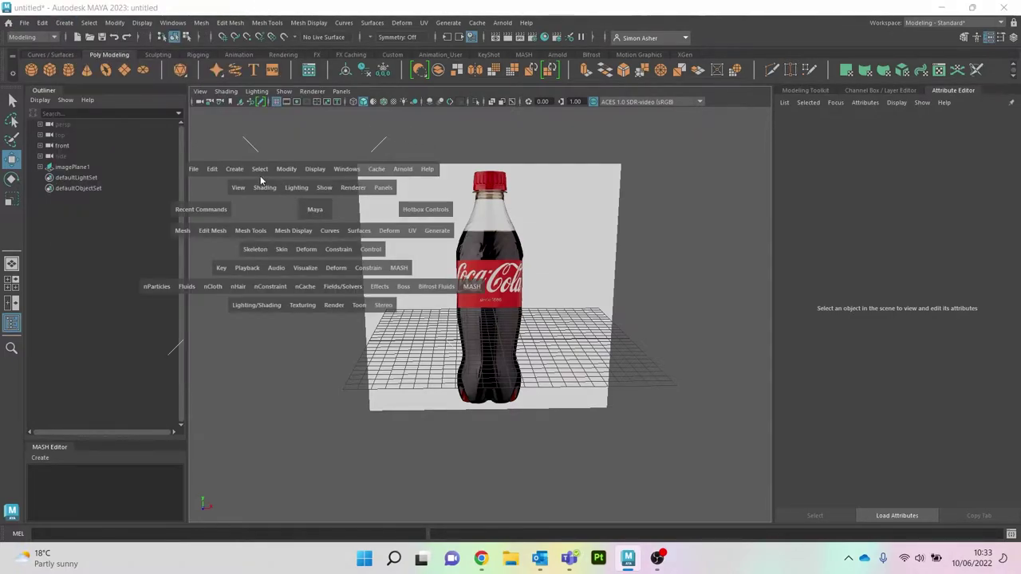
click(233, 170)
mouse_move(319, 209)
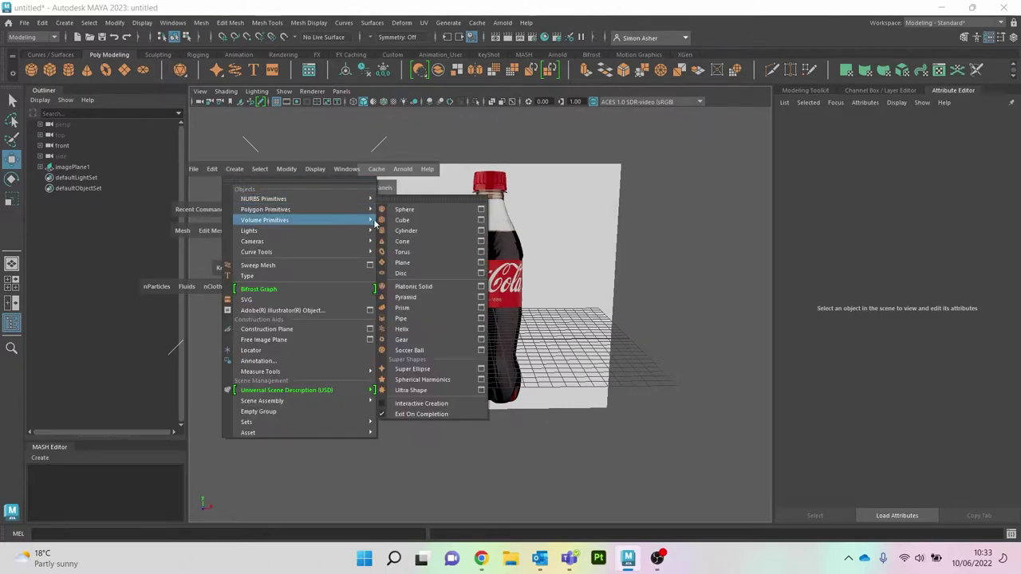
click(432, 232)
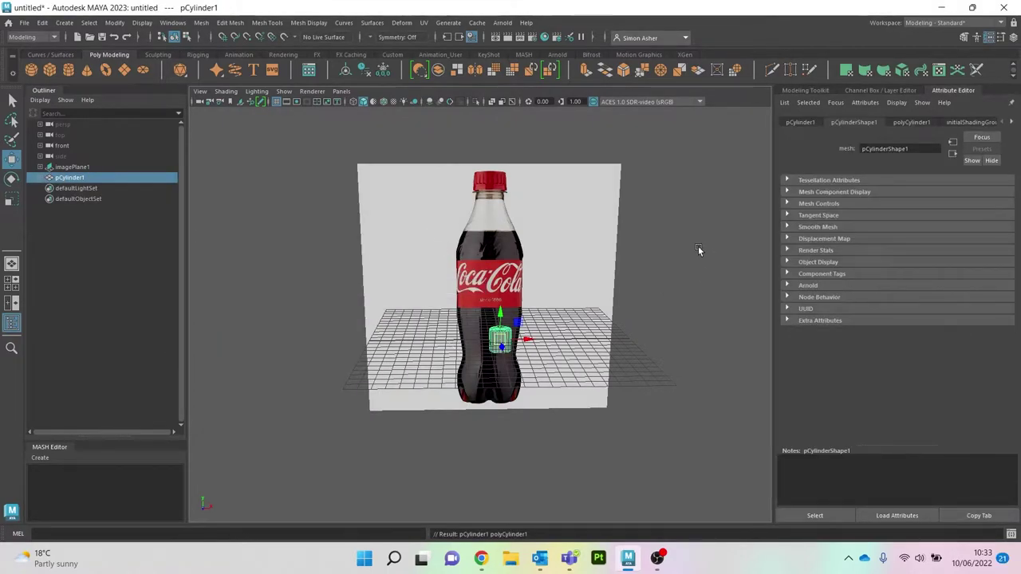
- In the Front View, scale the cylinder up uniformly to match the width of the bottle's label
click(694, 245)
key(space)
drag(686, 247, 688, 272)
scroll(494, 315, up, 4)
scroll(493, 323, down, 2)
scroll(493, 319, up, 1)
click(493, 316)
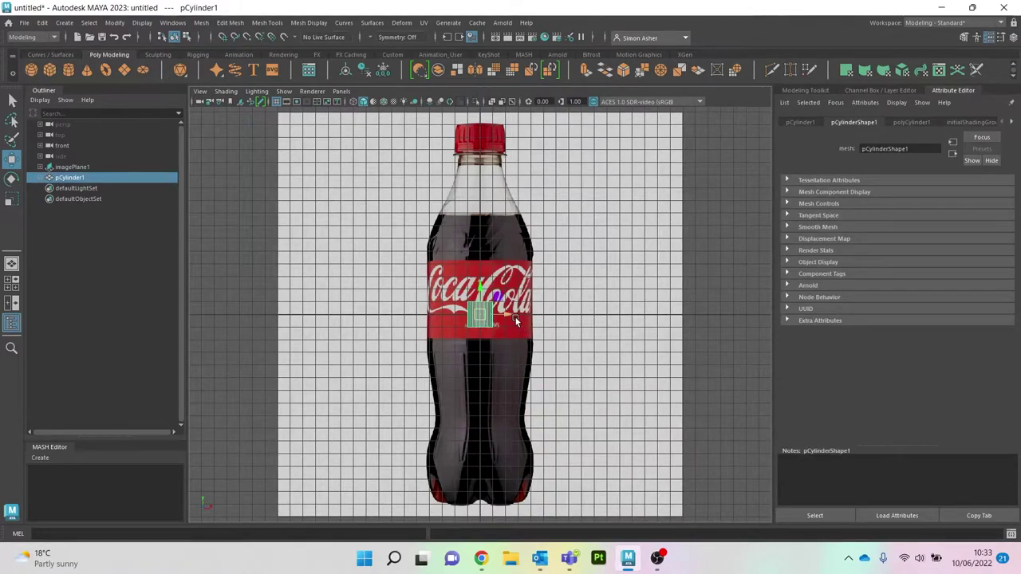
key(r)
drag(479, 316, 543, 330)
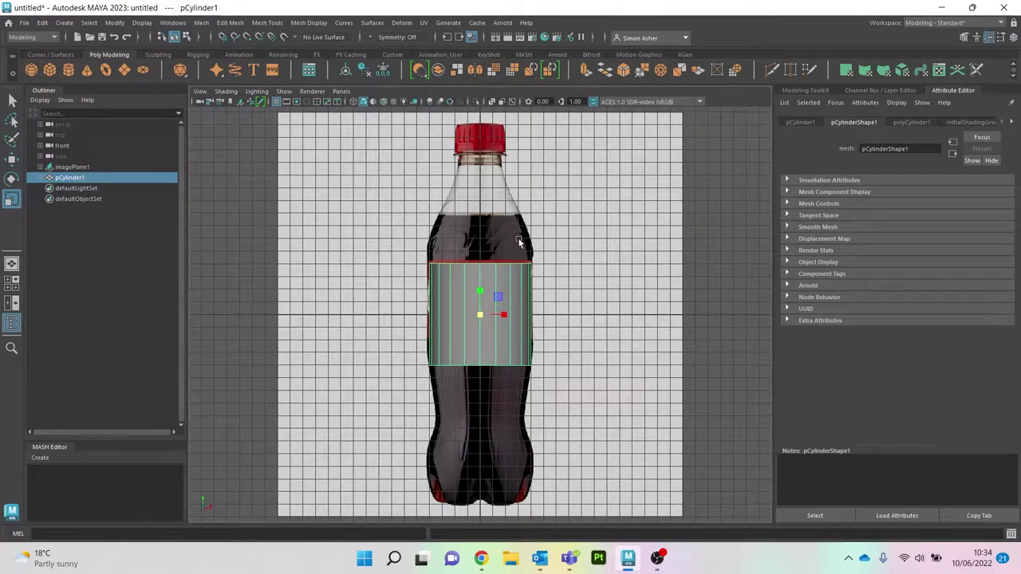
- Compare wireframe and shaded display of the cylinder and leave the front view in wireframe
click(356, 105)
click(356, 105)
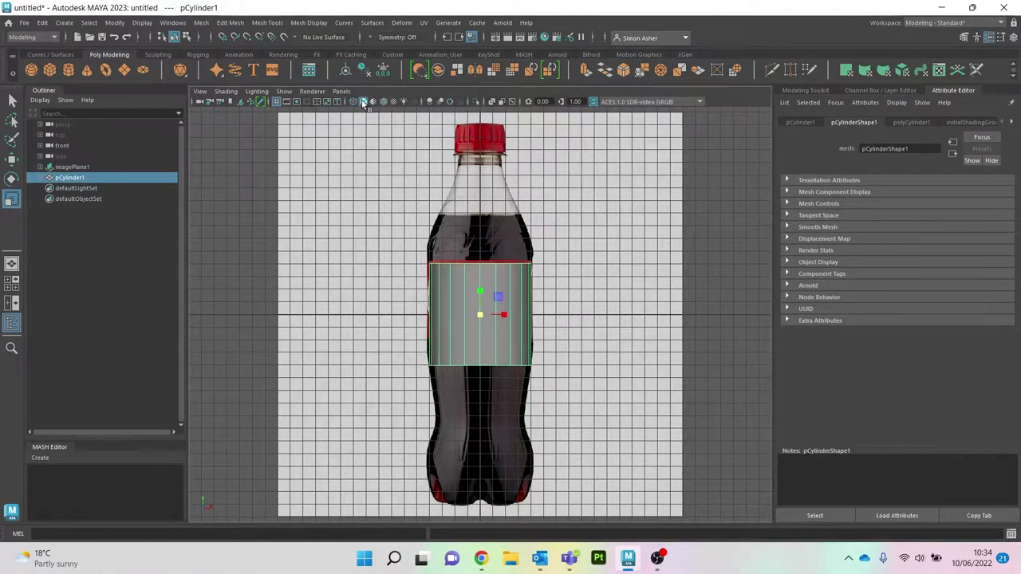
click(357, 104)
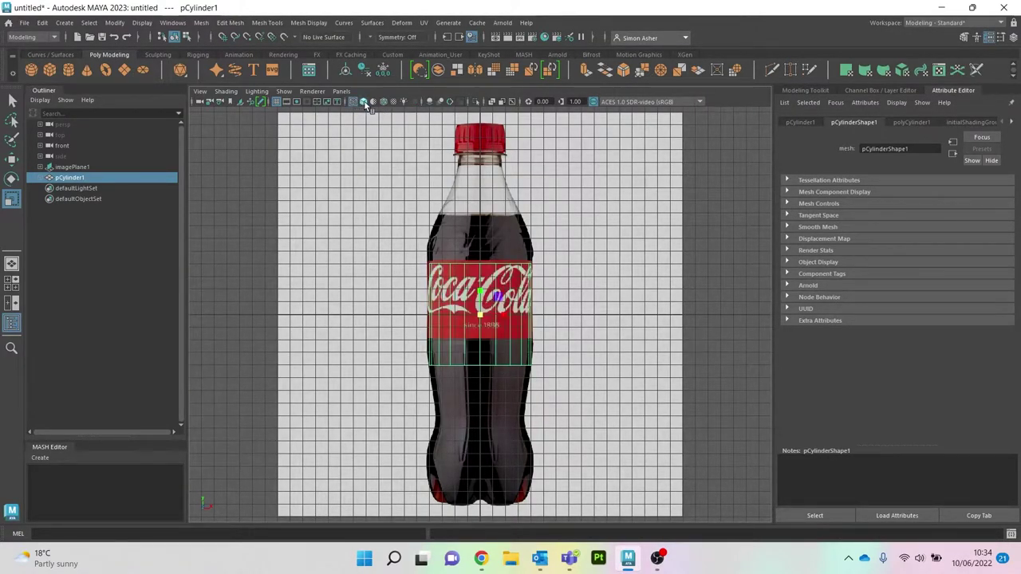
click(366, 105)
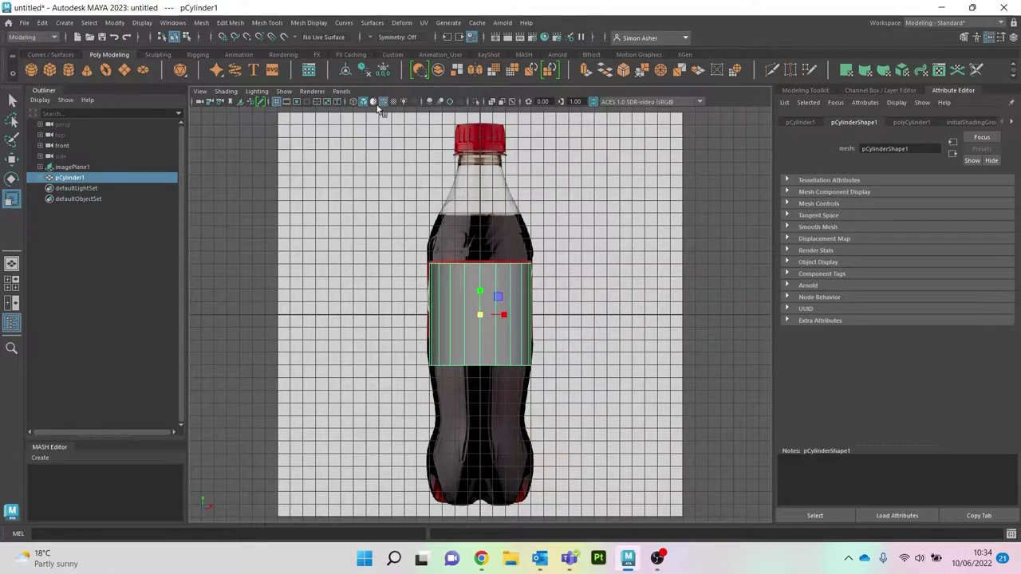
click(362, 102)
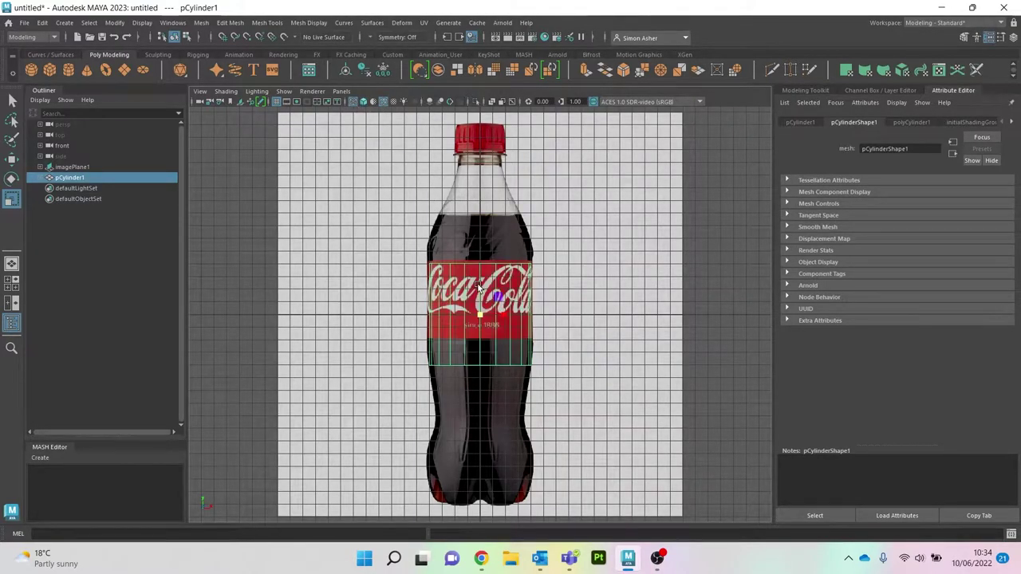
- Move the cylinder's upper vertices up to the neck below the cap and its lower vertices down to the bottle's base
right_drag(449, 267, 375, 239)
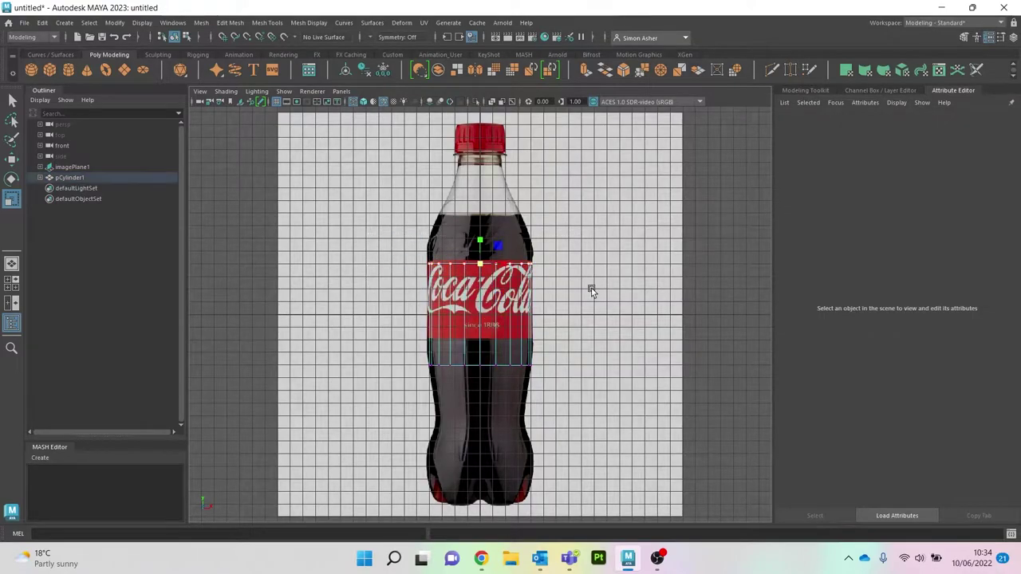
key(w)
drag(483, 239, 481, 140)
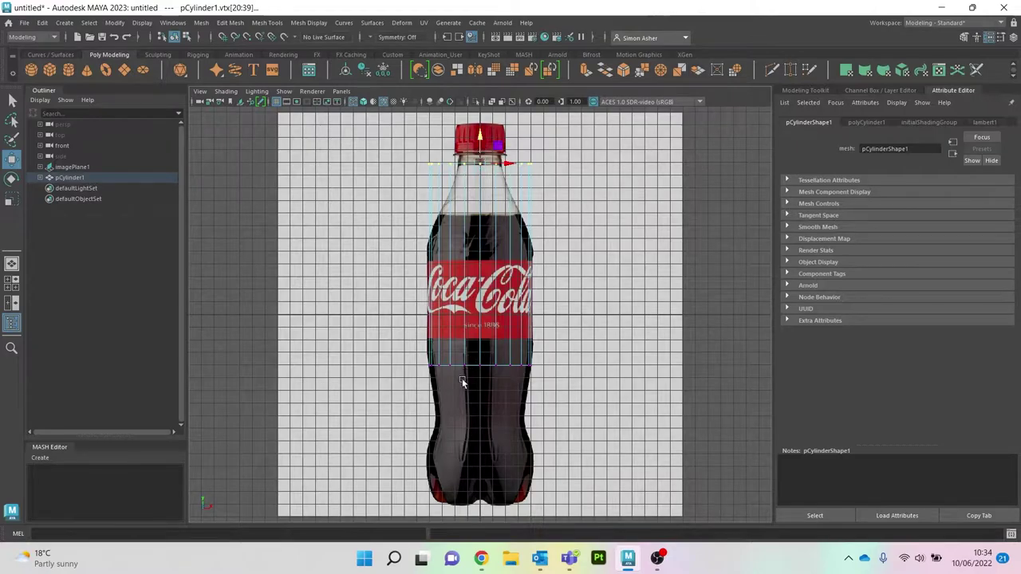
drag(499, 373, 556, 379)
drag(492, 318, 493, 476)
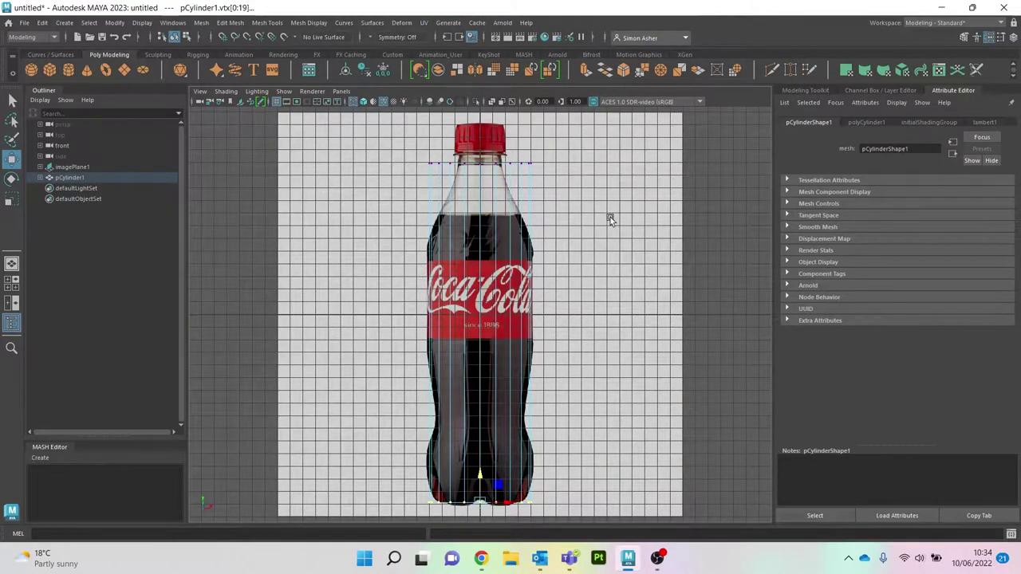
- Activate the Multi-Cut tool for cutting the cylinder mesh
click(794, 90)
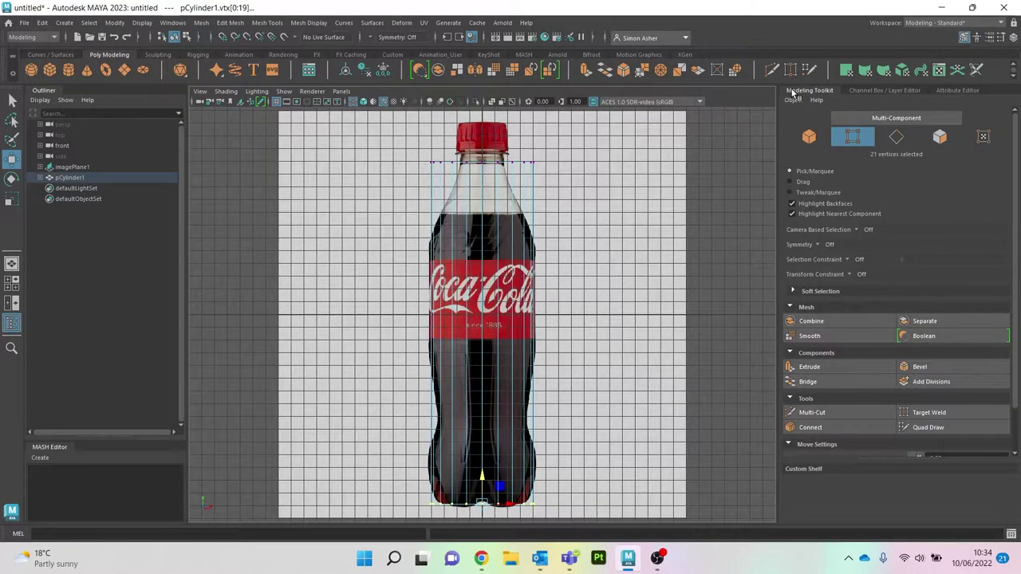
click(830, 413)
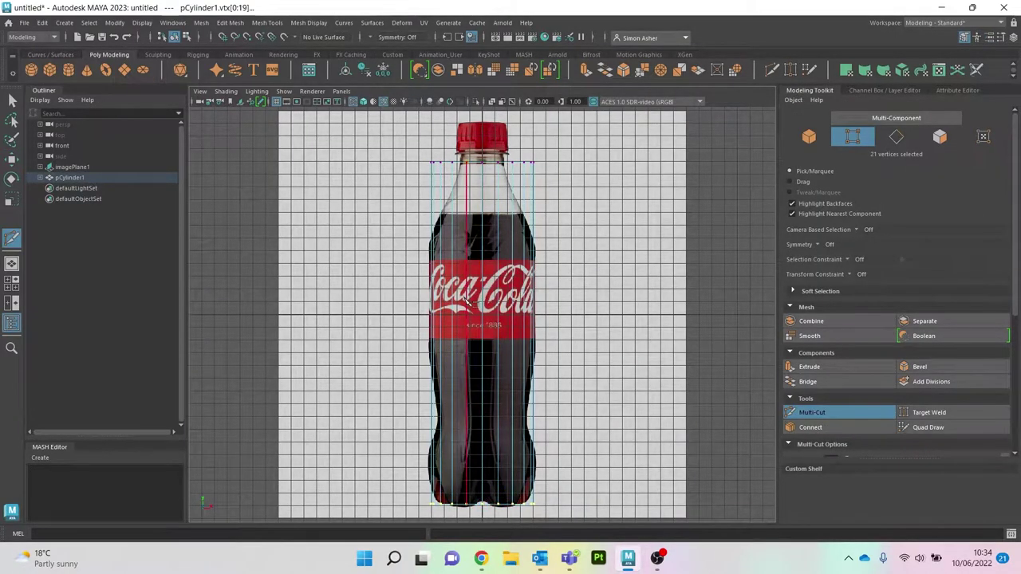
ctrl+click(484, 319)
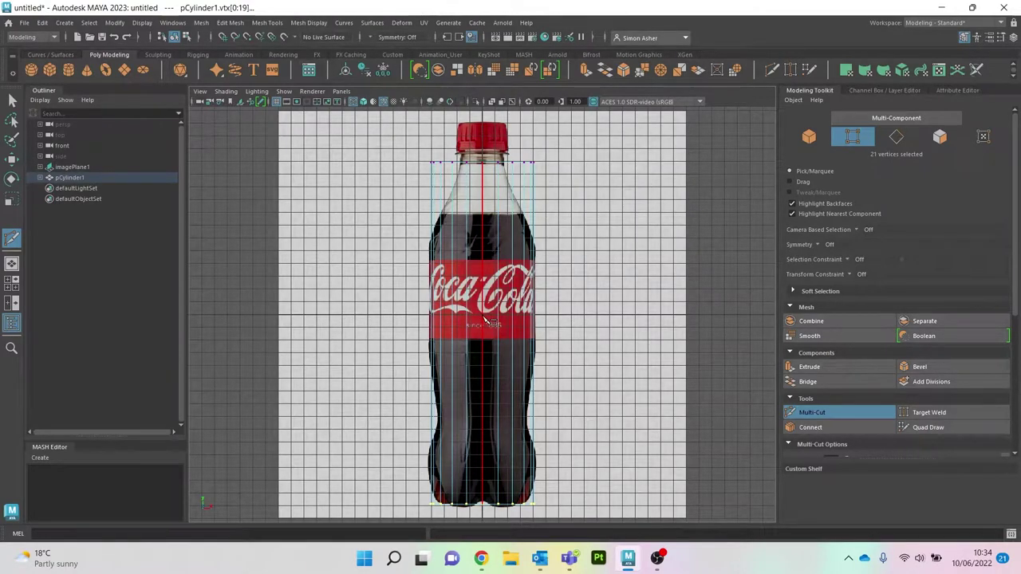
- Try a slightly slanted cut across the whole cylinder through the bottle's label
drag(344, 289, 579, 307)
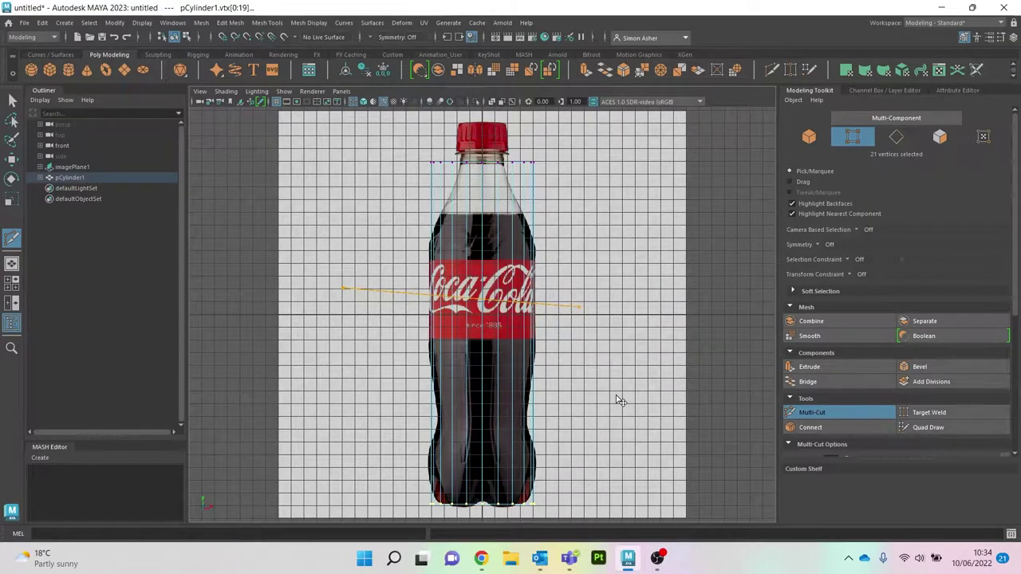
right_click(616, 395)
scroll(548, 319, up, 3)
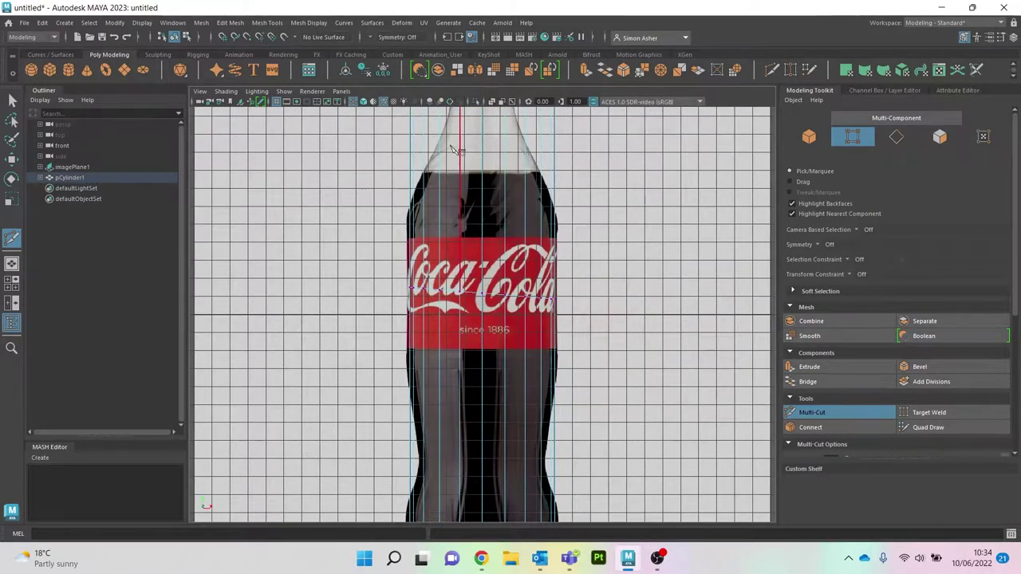
- Switch the front view to shaded display, inspect the slanted cut on the cylinder and undo it
click(364, 102)
scroll(479, 276, up, 2)
scroll(479, 276, down, 3)
scroll(479, 279, up, 4)
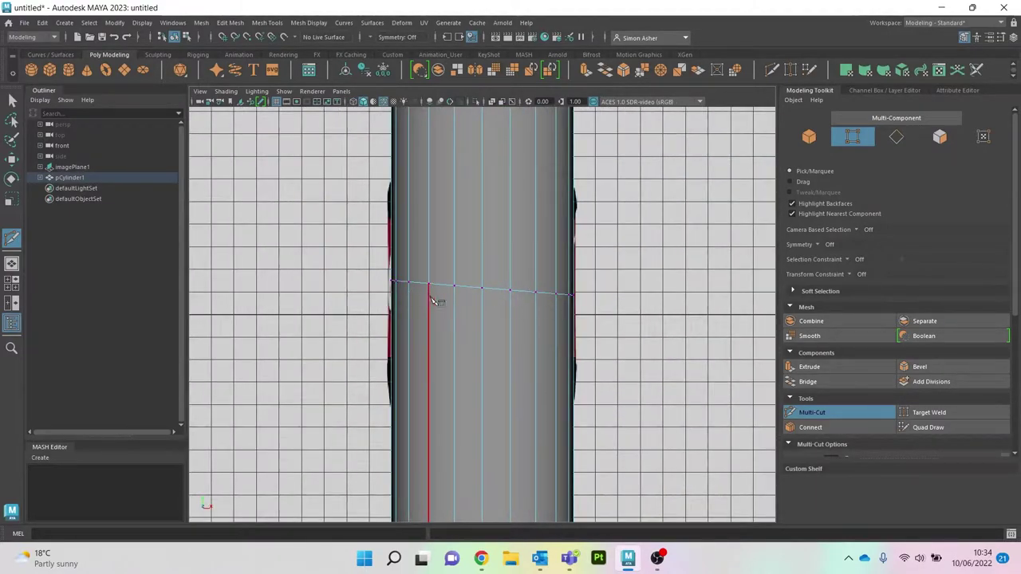
scroll(500, 316, down, 1)
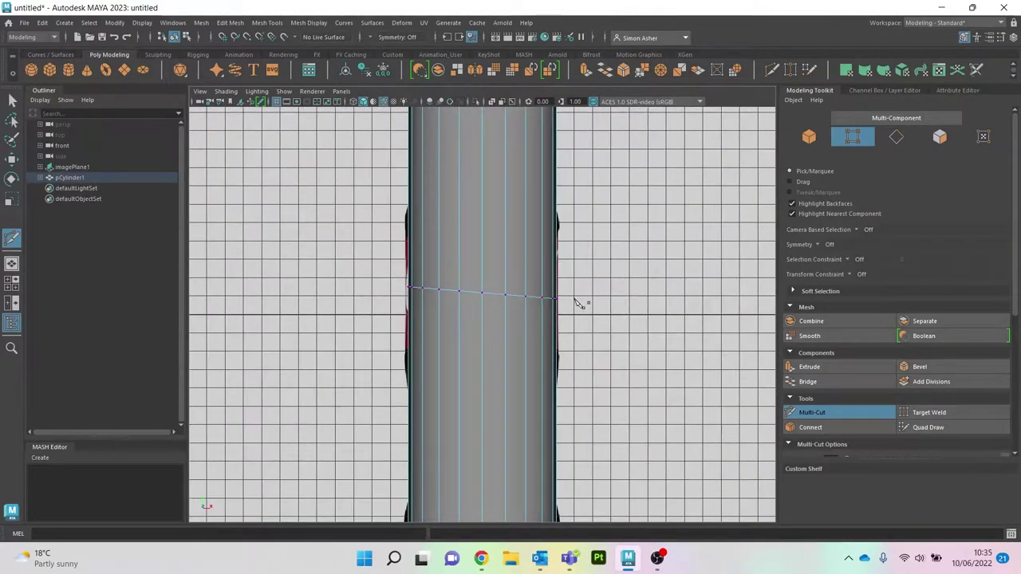
key(ctrl+z)
- Try a straight horizontal cut across the whole cylinder at the height of the bottle's label, and undo it
click(316, 287)
mouse_move(610, 289)
mouse_down()
mouse_move(623, 312)
mouse_move(624, 287)
mouse_up()
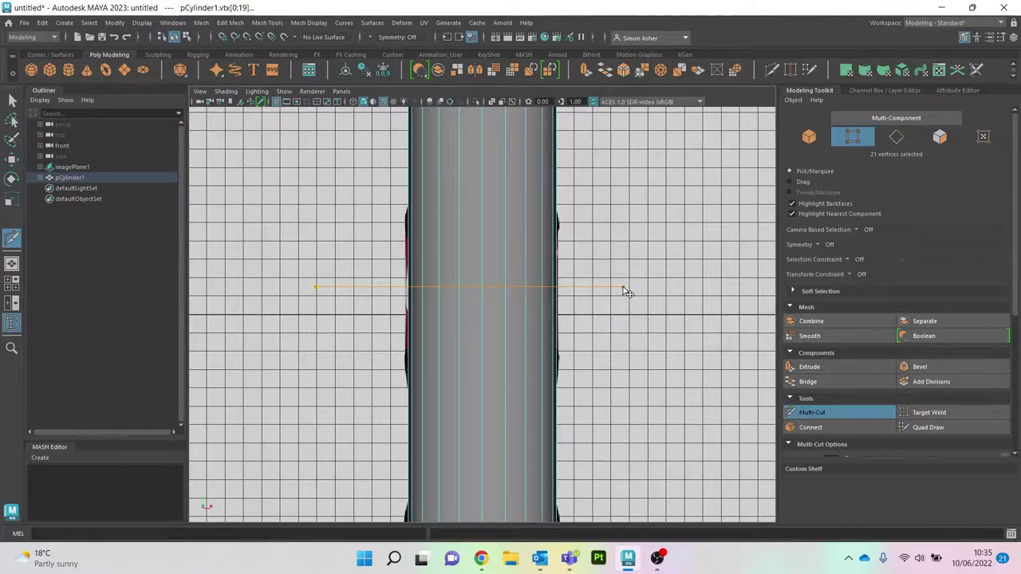
drag(628, 294, 626, 292)
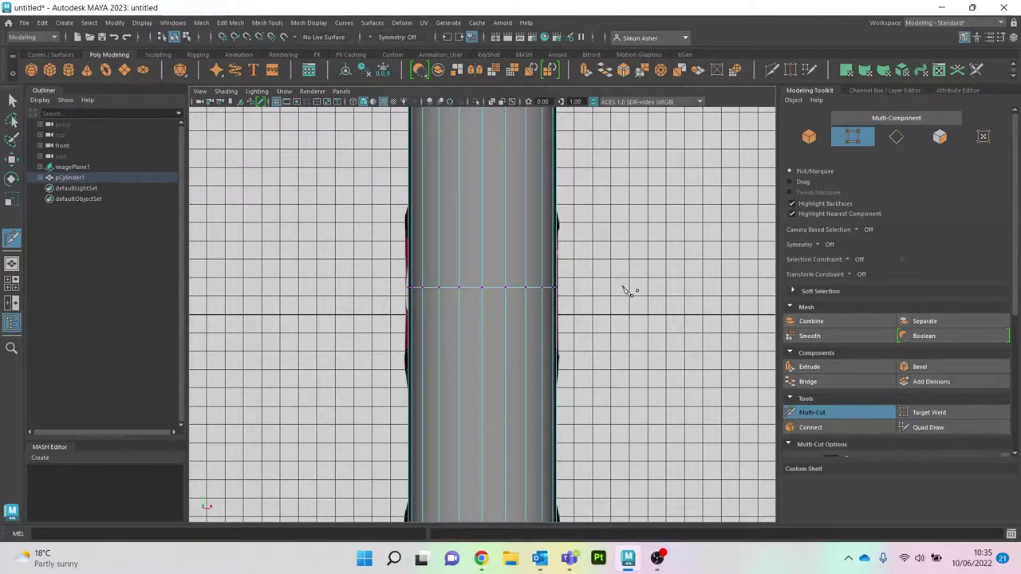
key(ctrl+z)
- Try inserting freely placed edge loops around the upper and middle cylinder with Multi-Cut, and undo them
scroll(581, 276, down, 3)
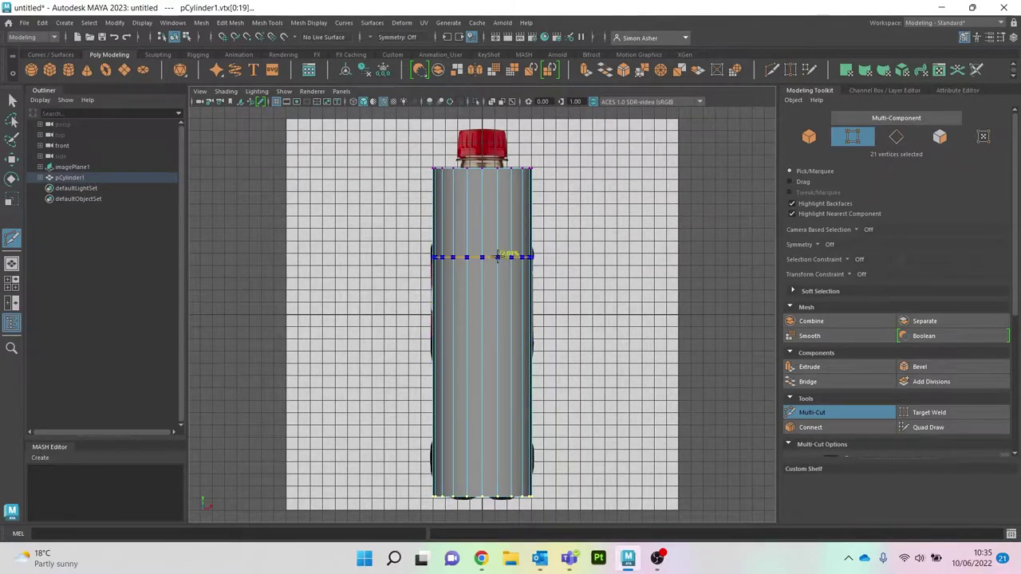
ctrl+click(496, 238)
ctrl+click(489, 309)
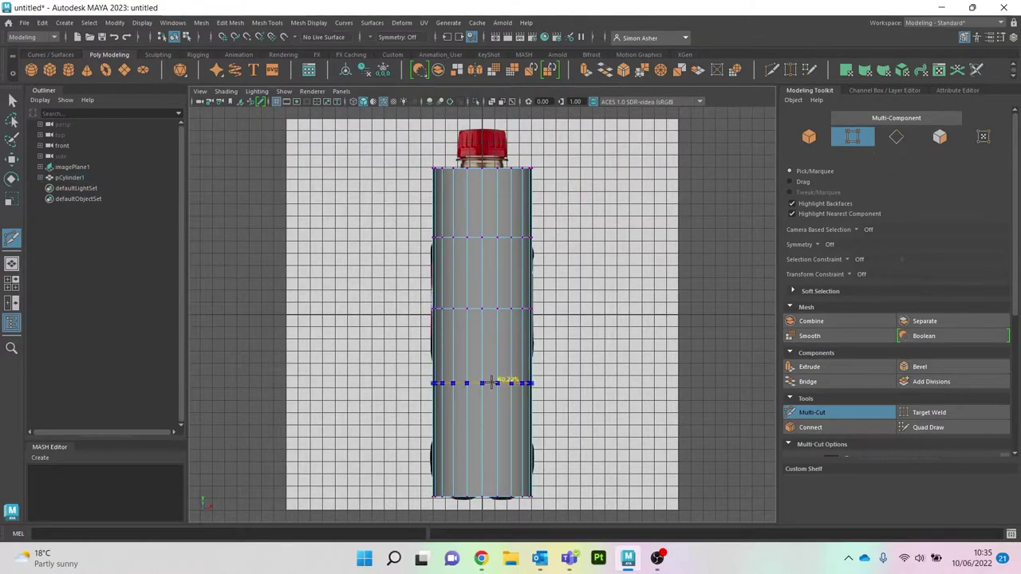
key(ctrl+z)
key(ctrl+z)
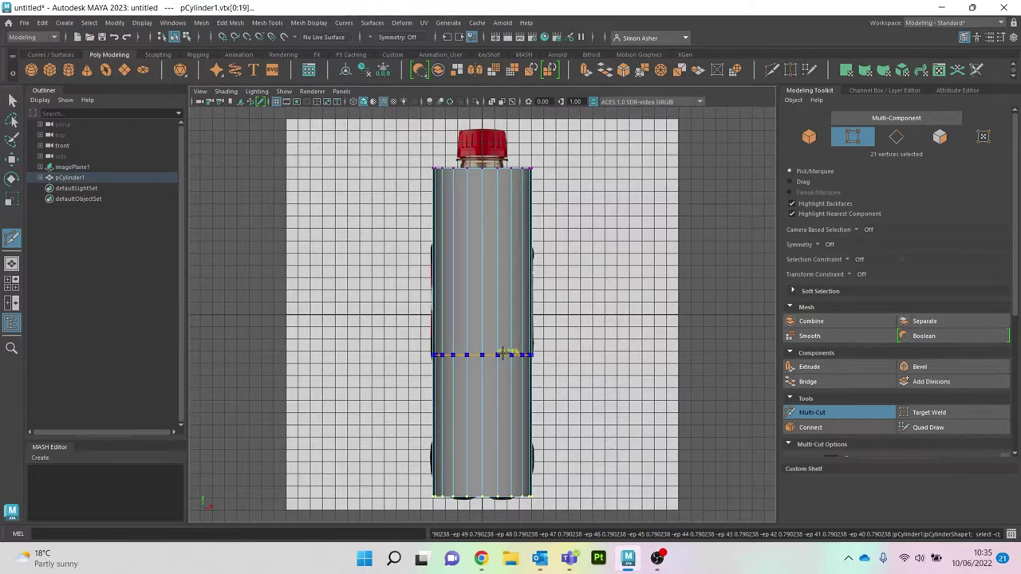
- Halve the cylinder's sections repeatedly with centred edge loops until there are sixteen equal sections, switching the view to wireframe
ctrl+middle_click(503, 352)
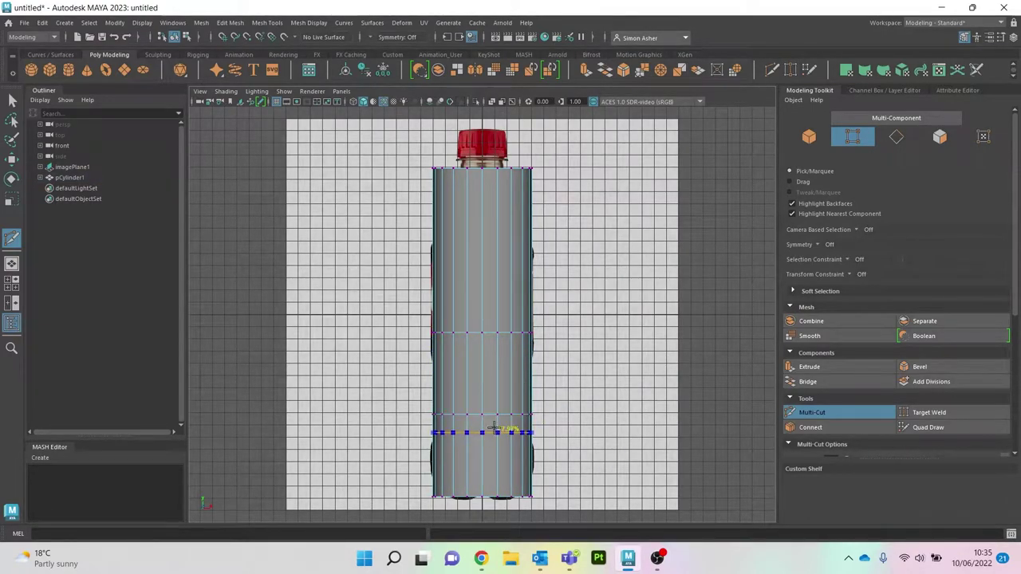
ctrl+middle_click(504, 285)
ctrl+middle_click(506, 286)
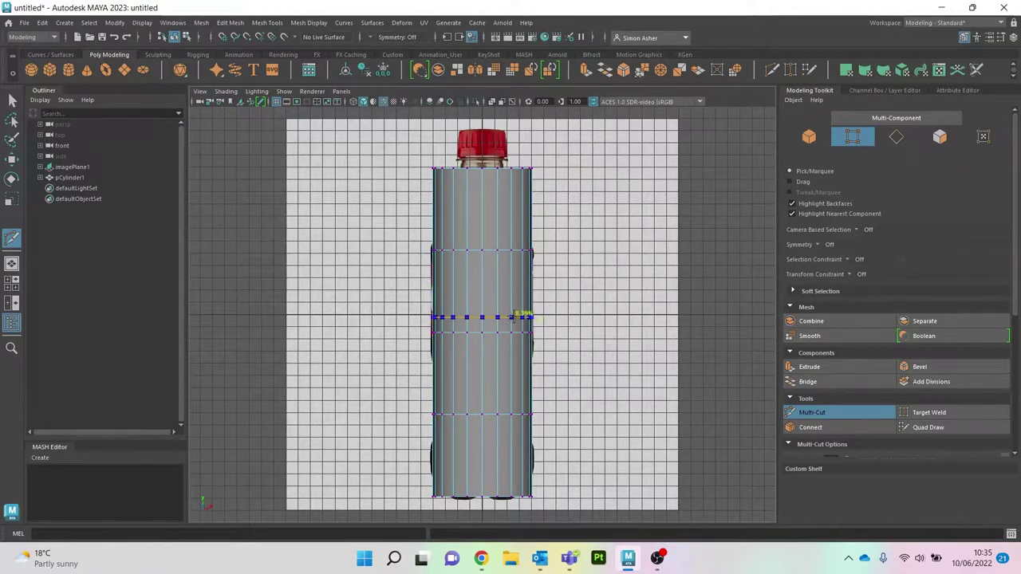
ctrl+click(493, 210)
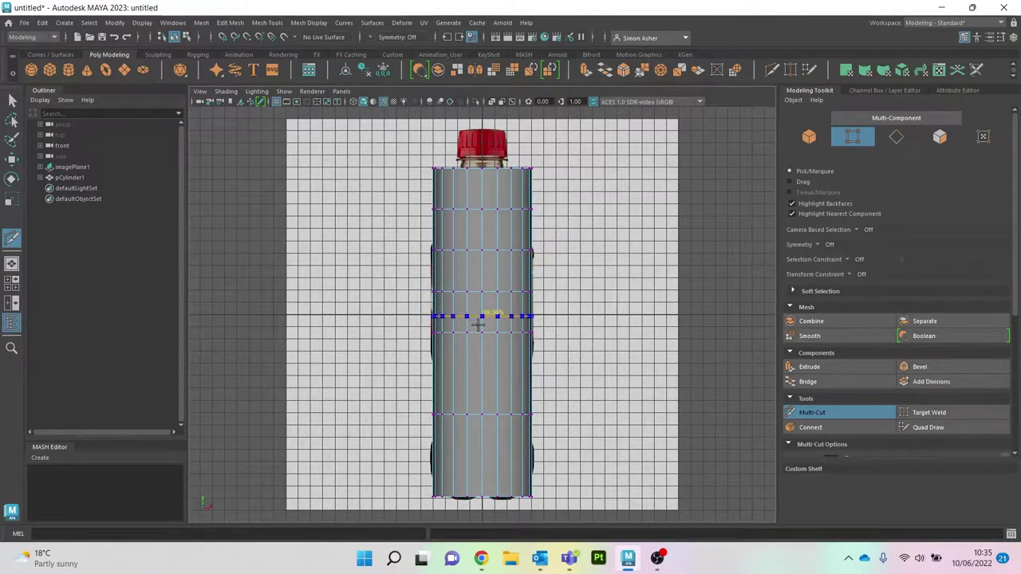
ctrl+click(474, 380)
ctrl+click(490, 455)
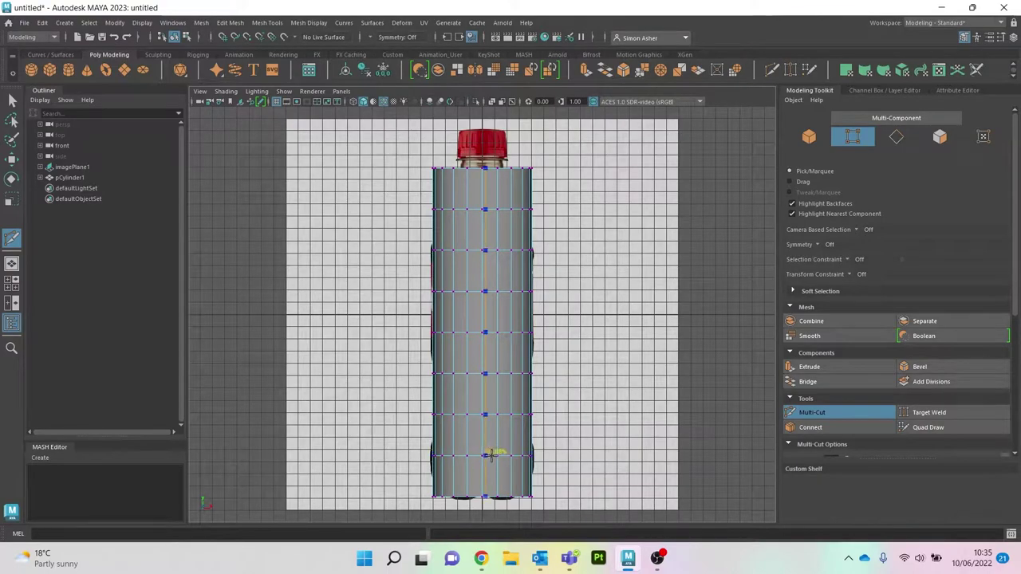
click(363, 102)
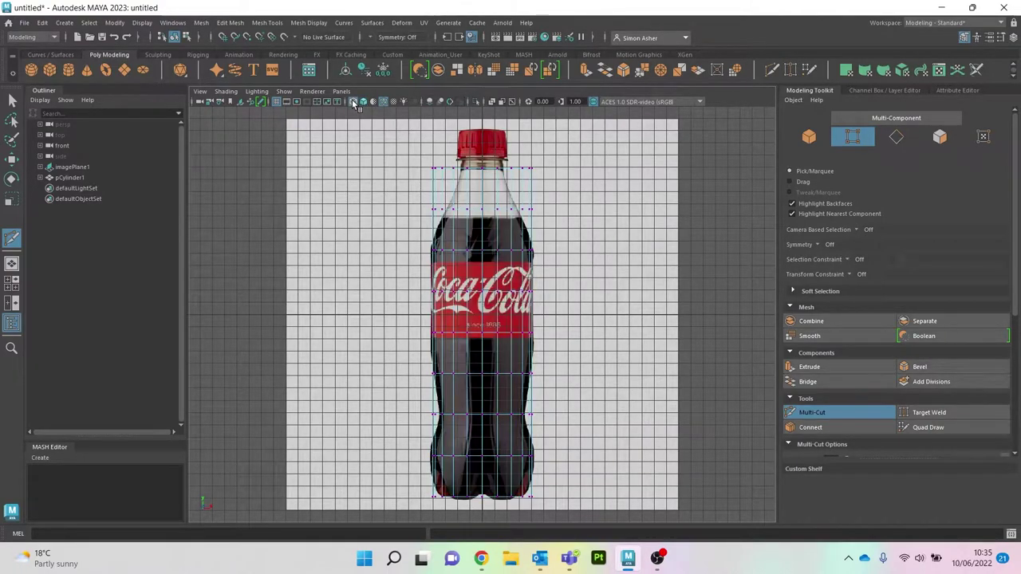
ctrl+click(469, 190)
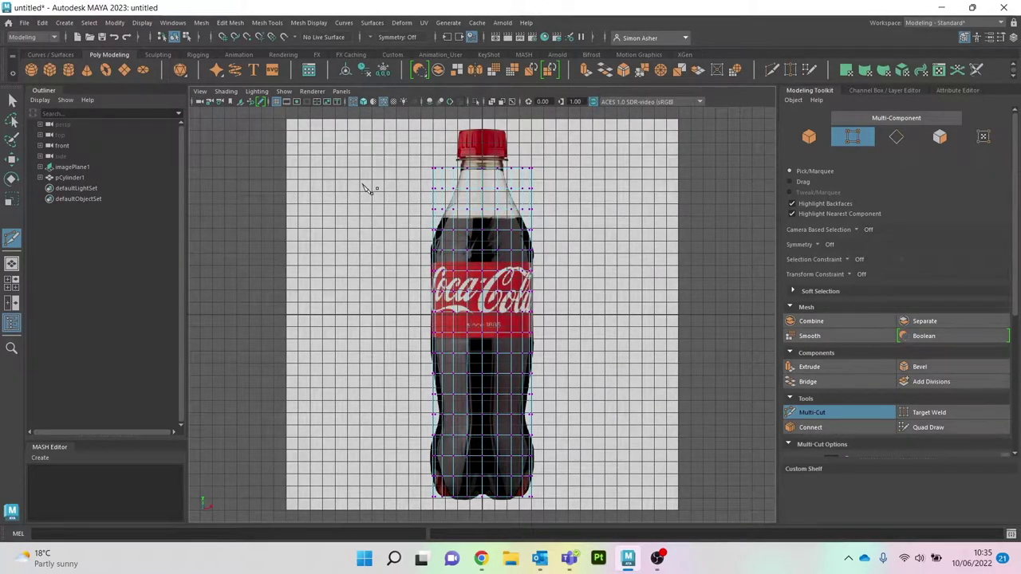
- Scale the second edge loop below the label inward to match the bottle's outline in the reference image
key(r)
scroll(500, 406, up, 5)
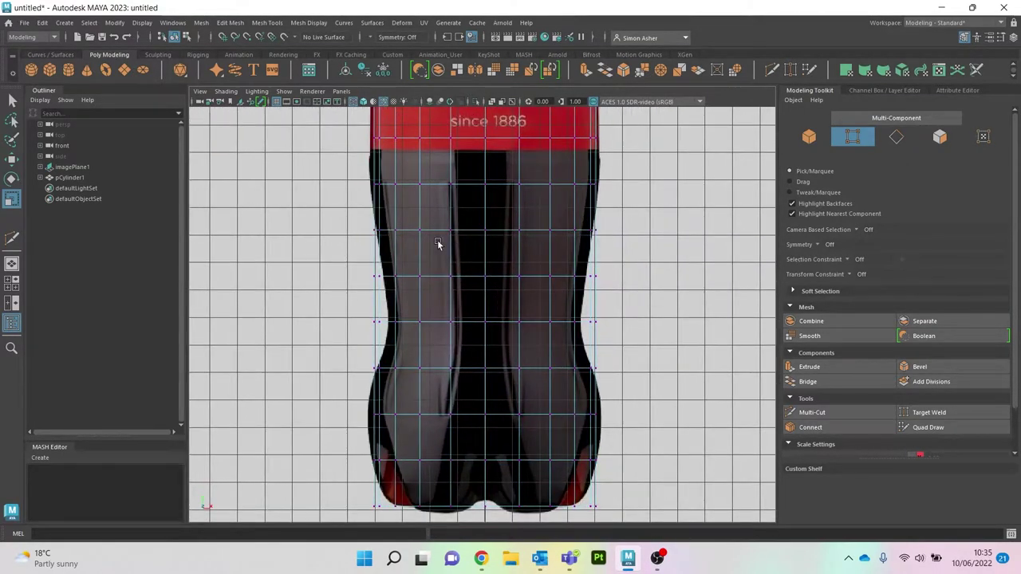
click(467, 229)
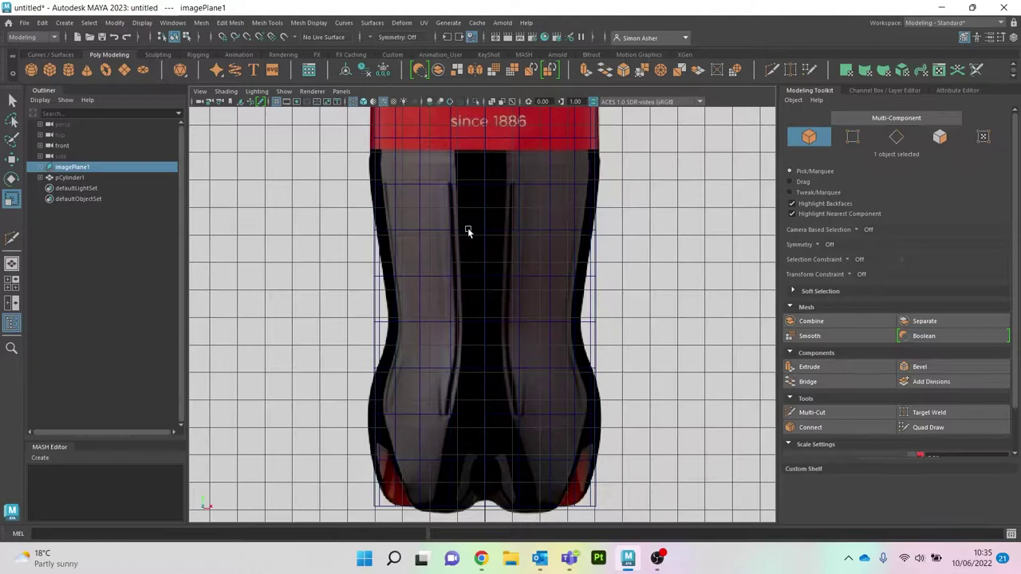
click(468, 230)
right_click(460, 228)
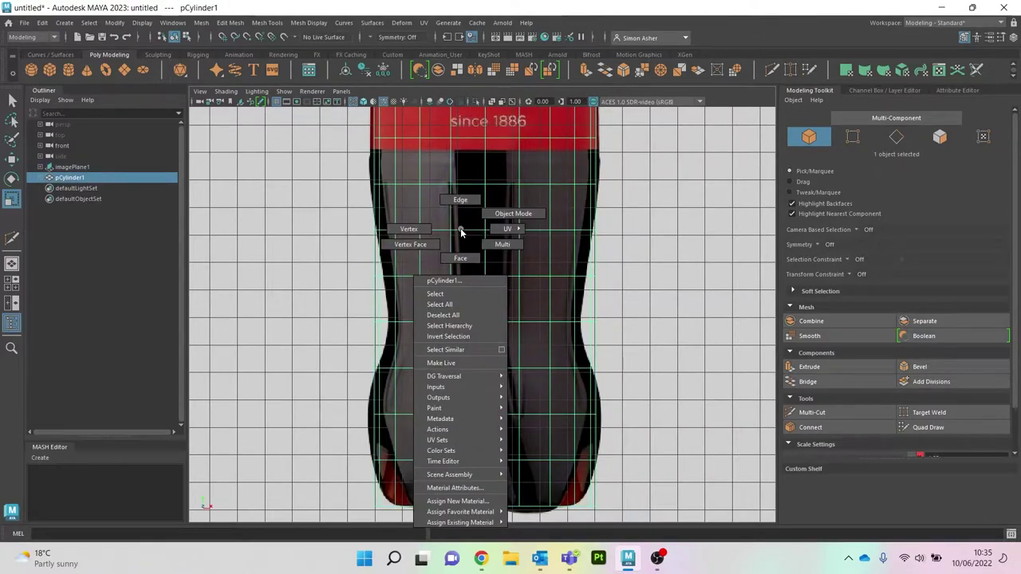
click(461, 200)
double_click(468, 232)
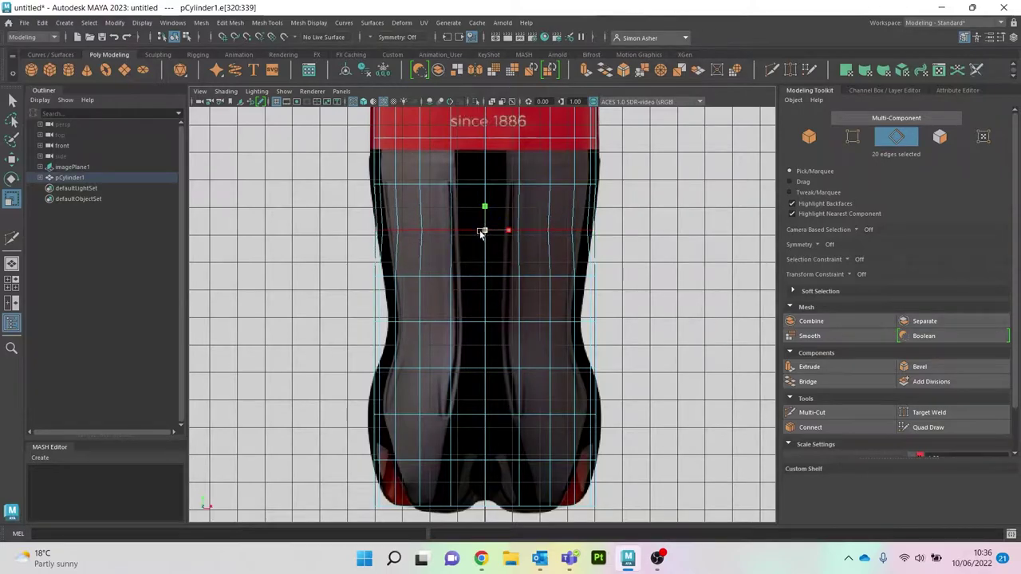
- Scale the next two edge loops down to the bottle's narrow waist inward to follow the reference outline
double_click(474, 278)
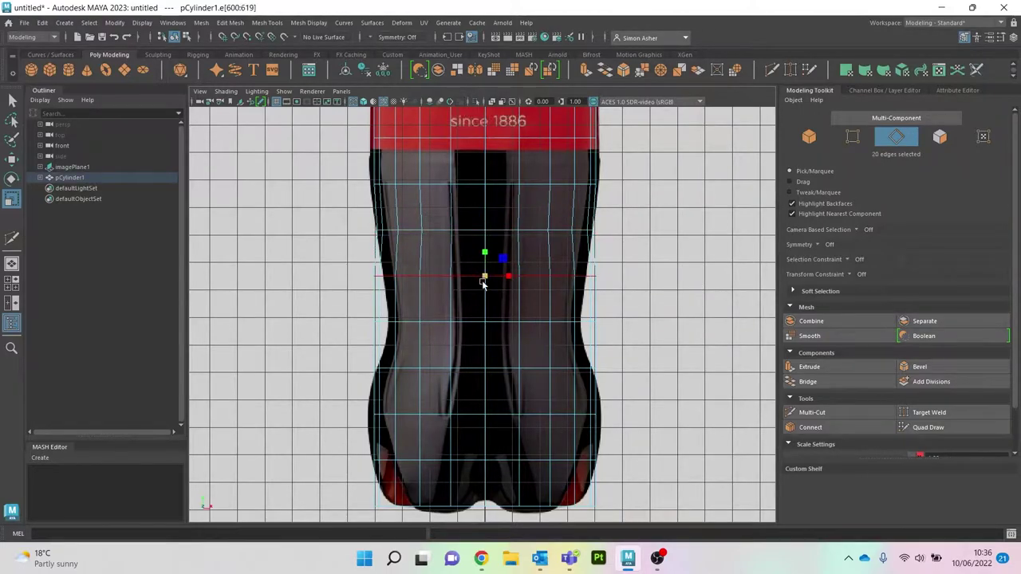
drag(484, 277, 471, 287)
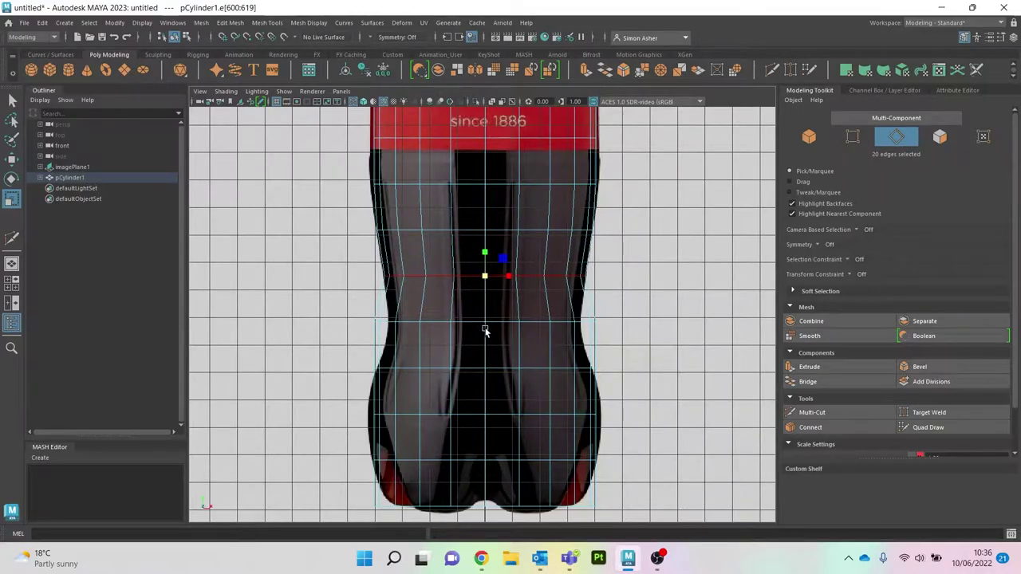
double_click(476, 324)
drag(484, 322, 460, 336)
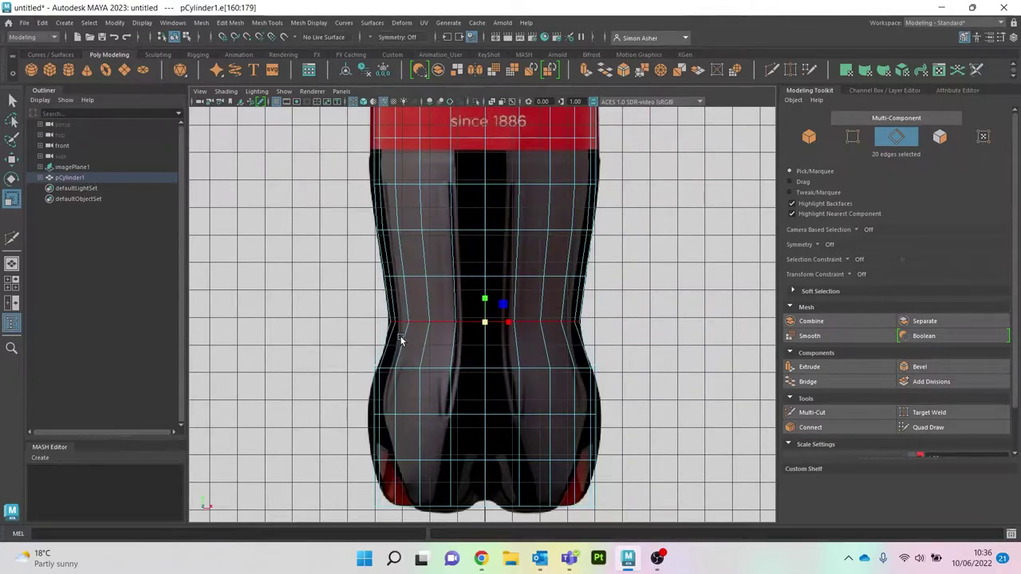
- Insert an edge loop midway in the section just below the waist, and fit it and the loop beneath to the outline
click(804, 413)
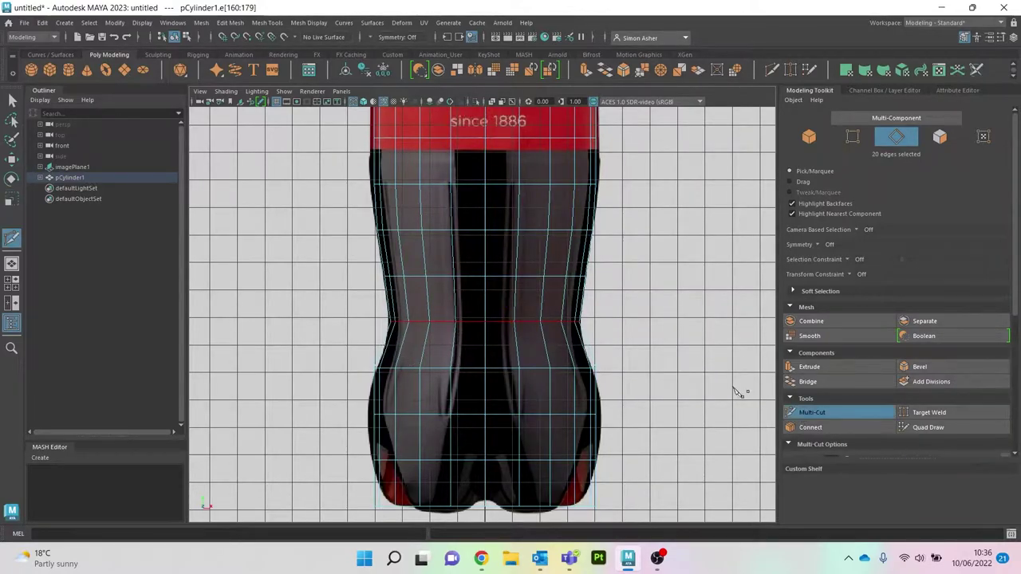
ctrl+click(458, 345)
key(r)
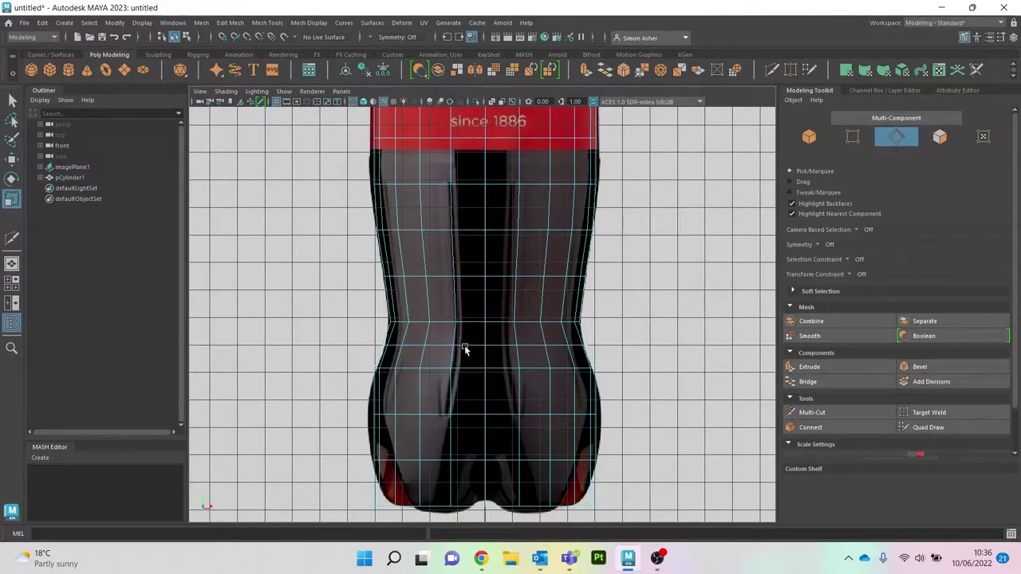
double_click(467, 347)
drag(484, 346, 480, 352)
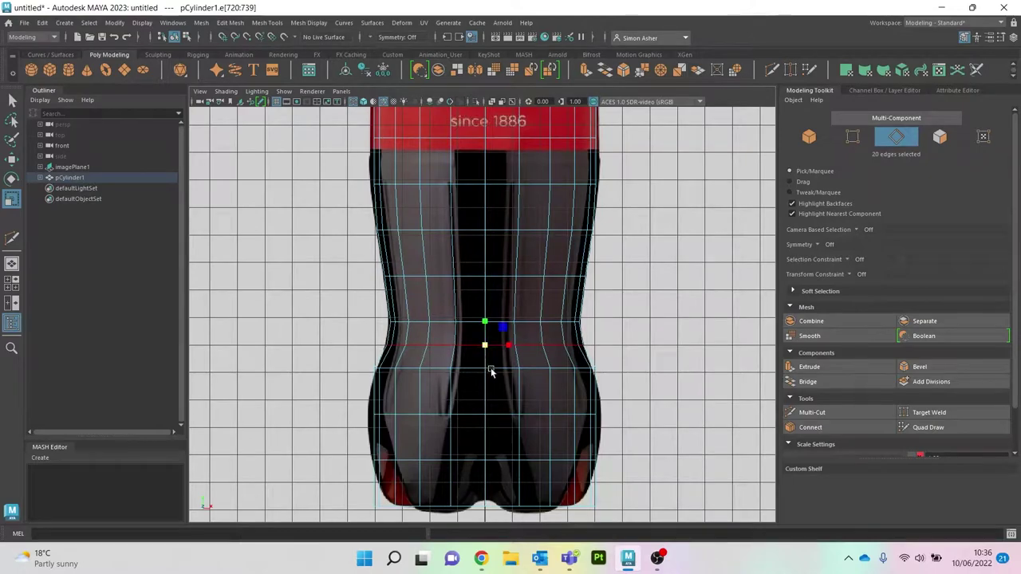
double_click(478, 369)
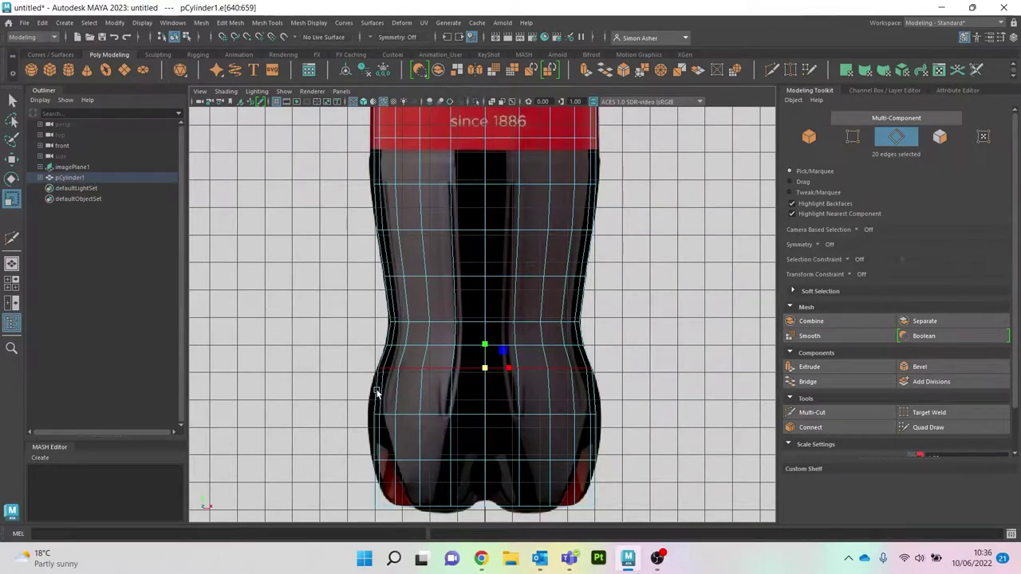
- Insert an edge loop midway in the section at the top of the lower bulge and scale it outward to the outline
click(835, 413)
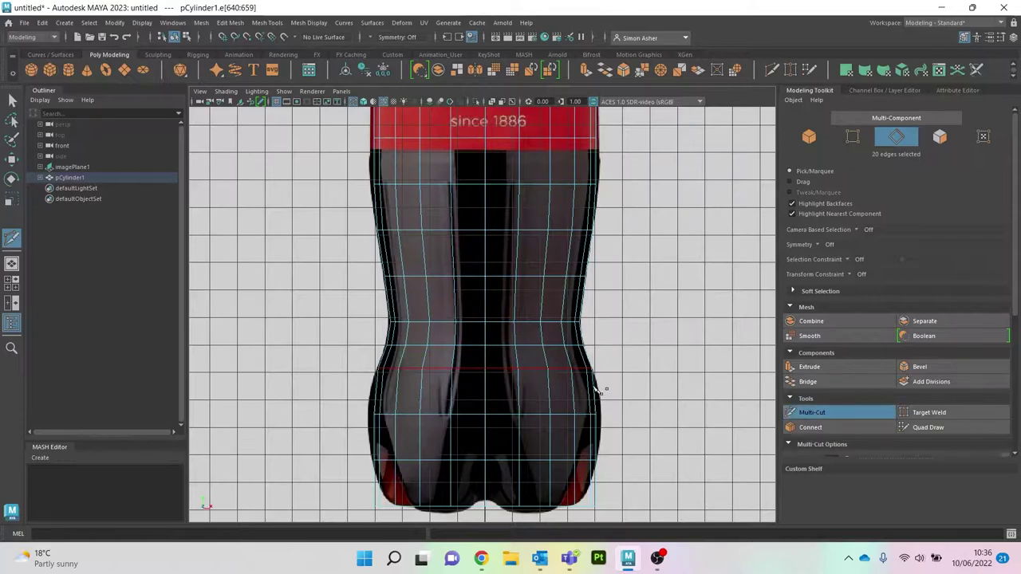
ctrl+click(463, 391)
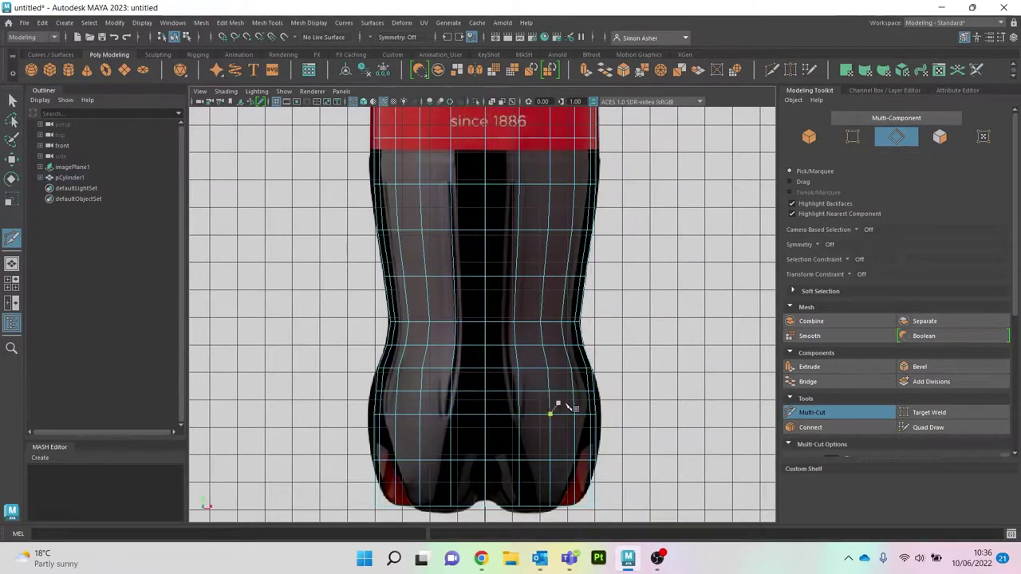
key(r)
double_click(472, 391)
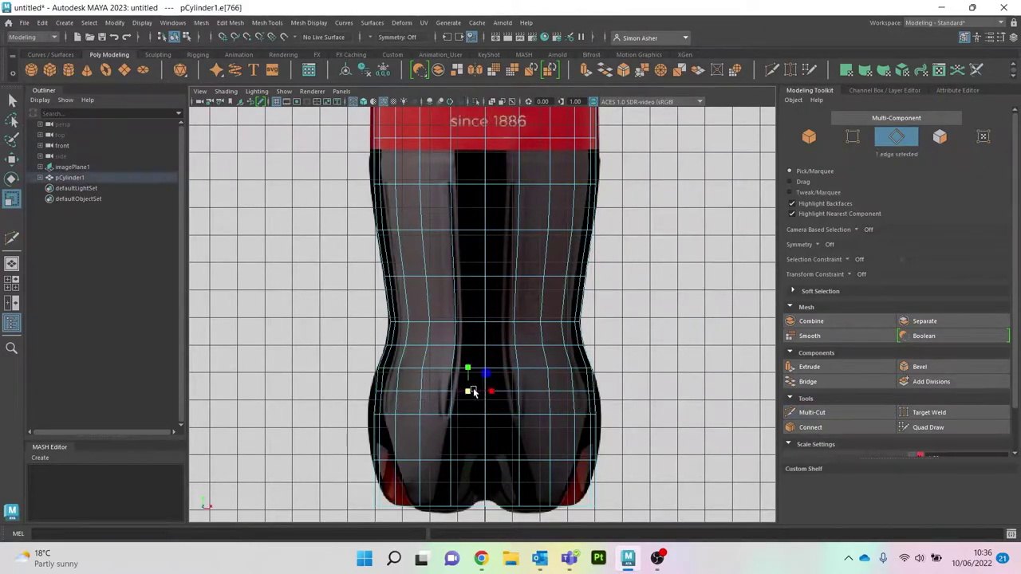
drag(483, 392, 489, 394)
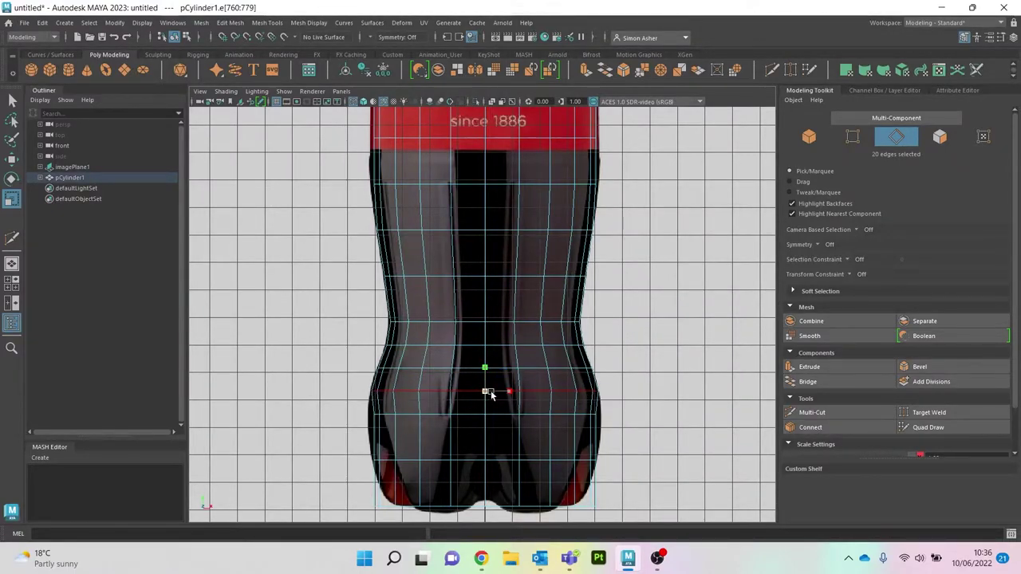
- Scale the edge loop at the widest part of the lower bulge and the loop beneath it to the bottle's outline
click(854, 410)
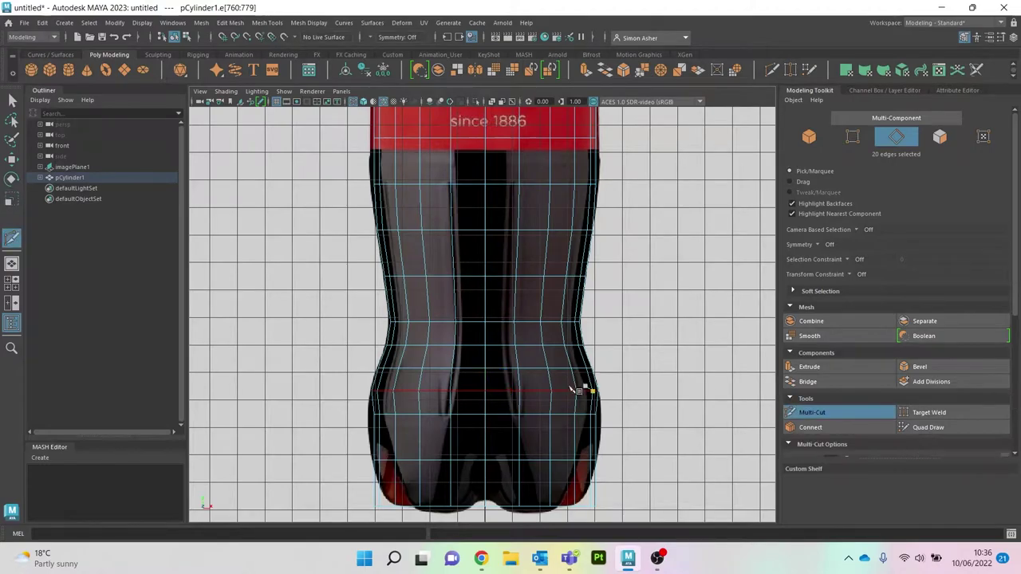
key(ctrl)
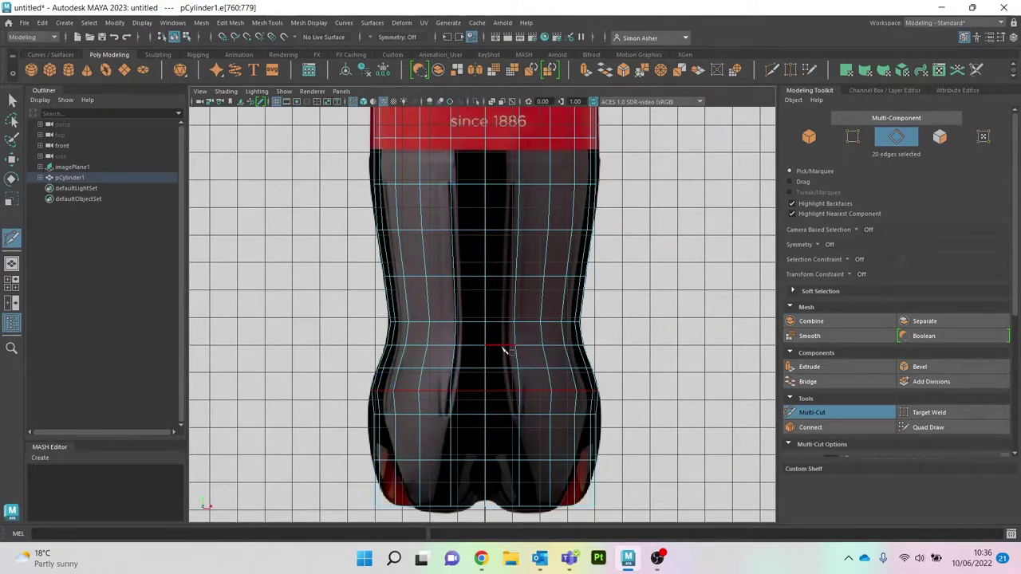
key(r)
double_click(470, 415)
drag(483, 414, 485, 415)
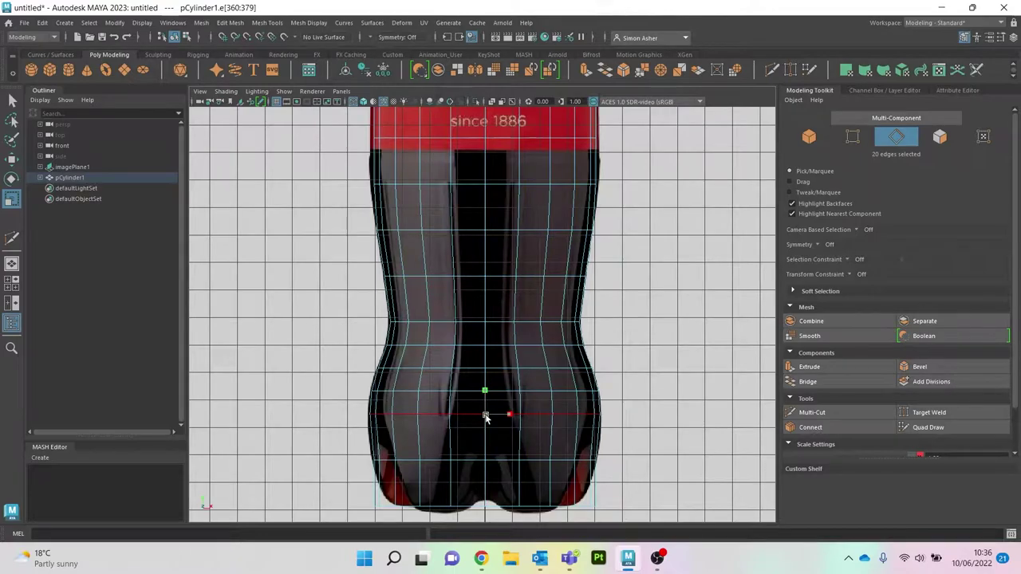
double_click(482, 461)
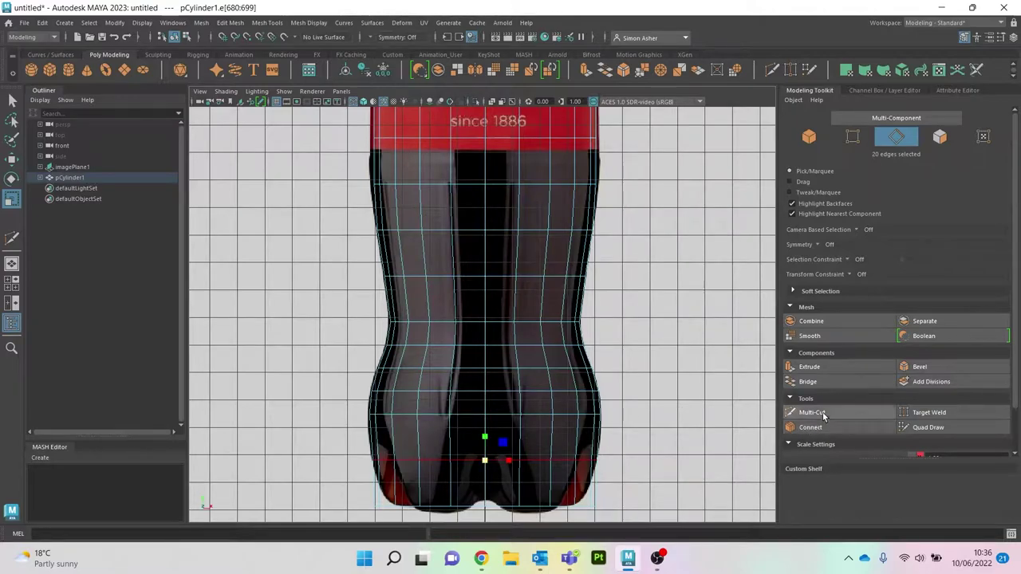
- Insert an edge loop midway in the section just below the bulge's widest part and scale it outward to the outline
click(812, 412)
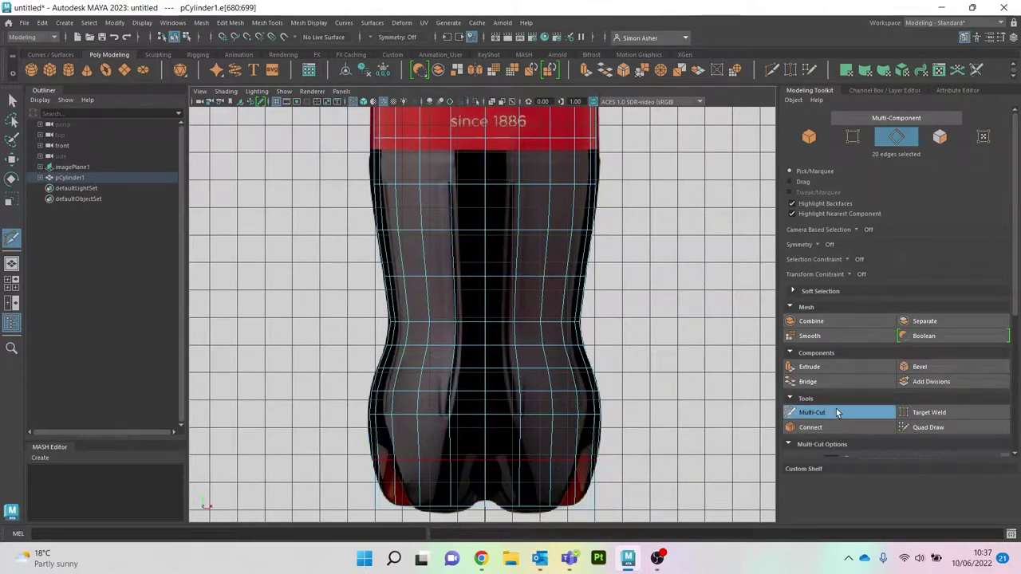
ctrl+click(449, 436)
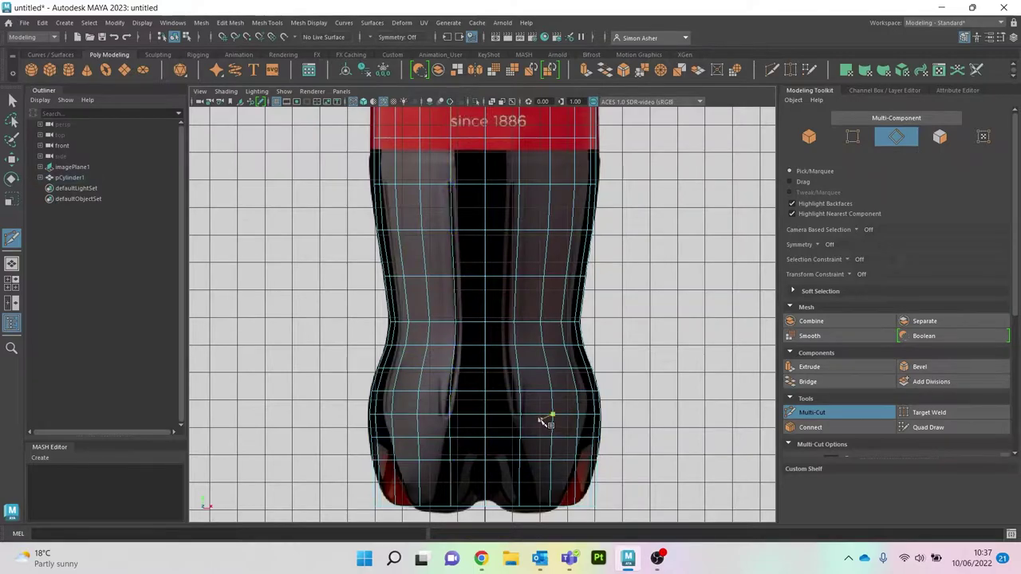
key(r)
scroll(534, 447, up, 5)
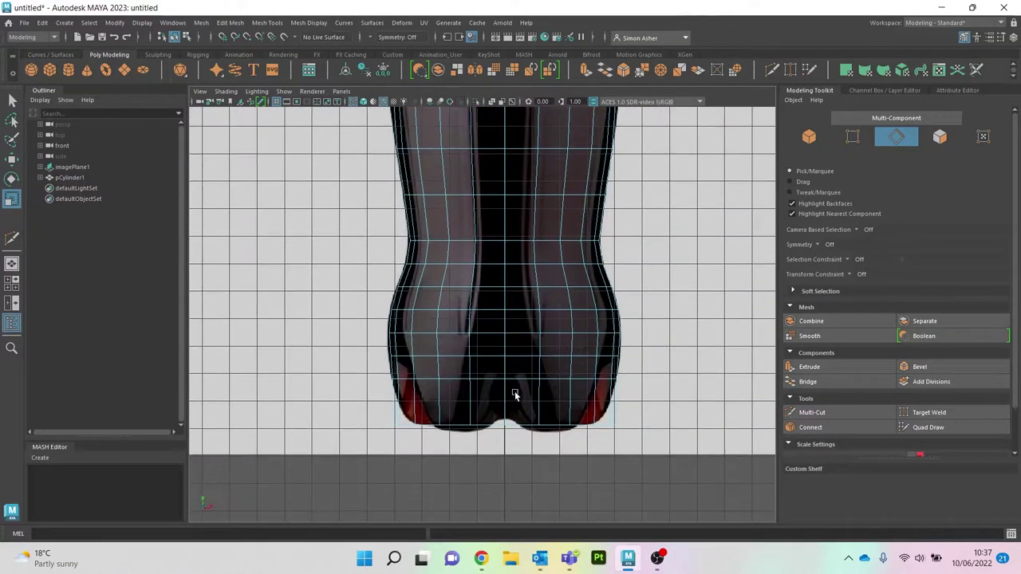
alt+middle_drag(508, 389, 510, 378)
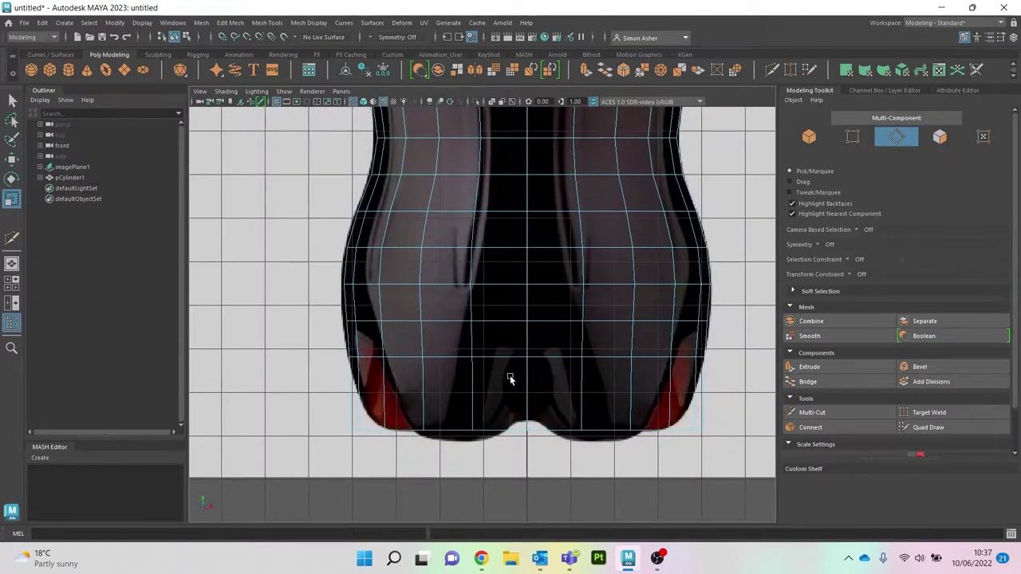
double_click(496, 321)
drag(526, 322, 531, 323)
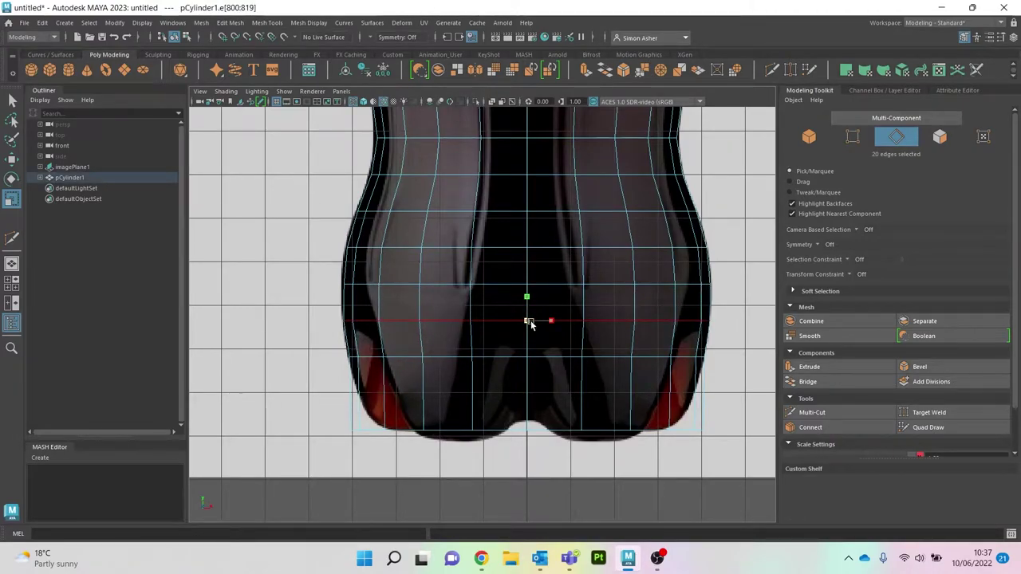
- Refine the scale of the edge loop at the lower bulge's widest part and the loop directly above it to match the outline
double_click(450, 285)
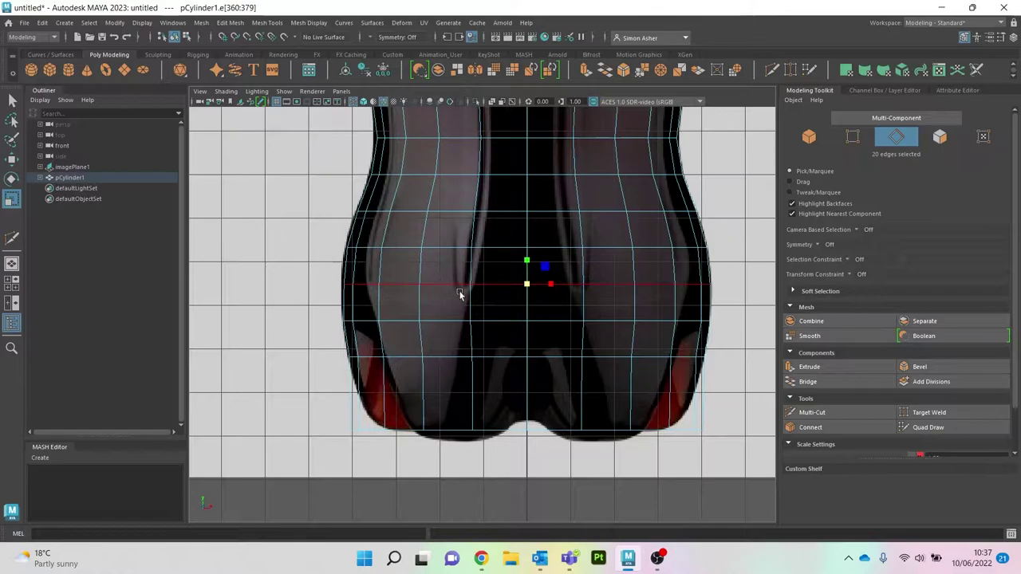
drag(528, 284, 533, 284)
alt+middle_drag(584, 305, 582, 352)
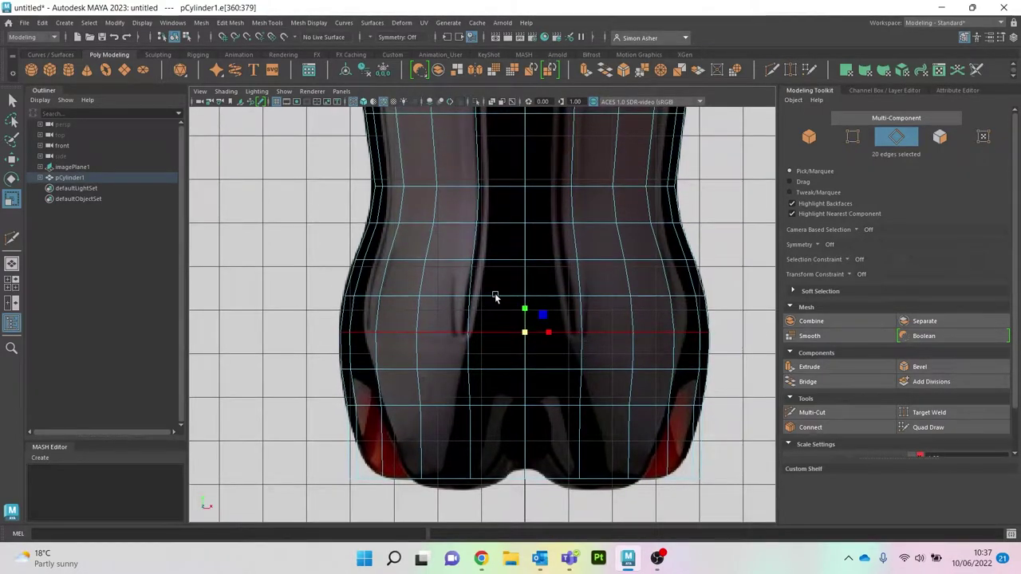
double_click(494, 297)
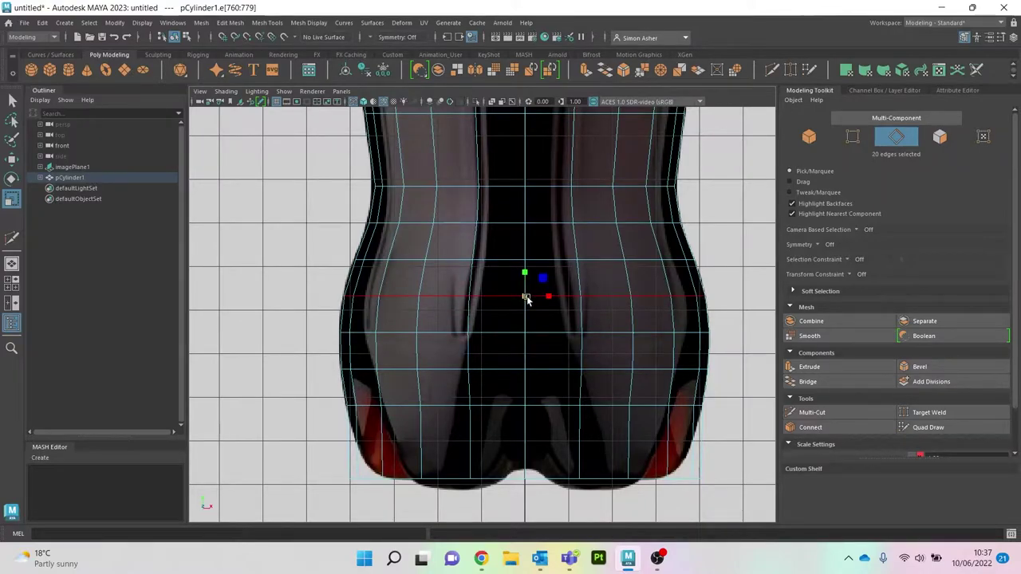
alt+middle_drag(554, 416, 557, 343)
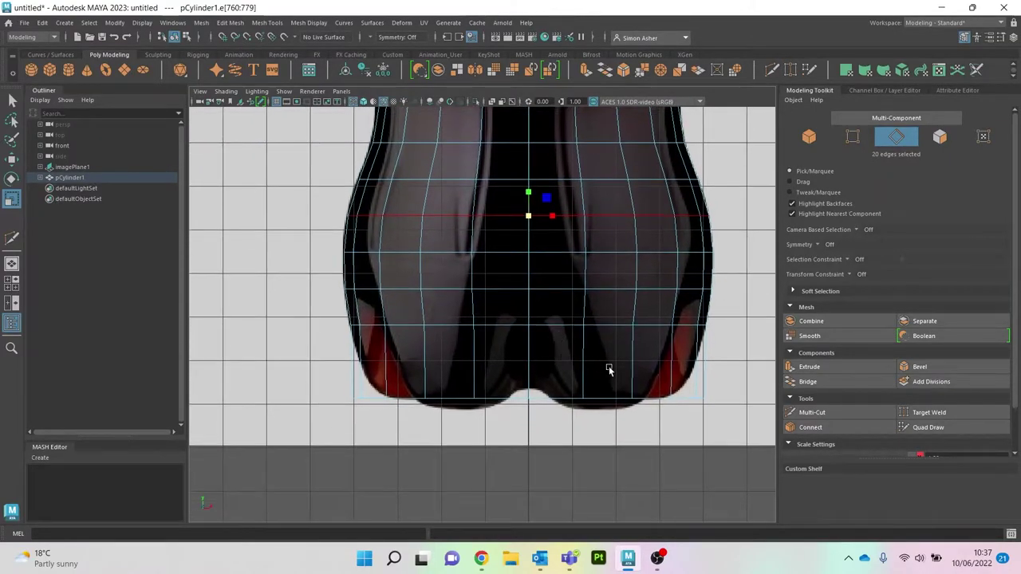
- Insert an edge loop midway in the lowest section of the bottle and scale it inward to the outline
scroll(512, 383, up, 2)
click(812, 413)
click(473, 408)
ctrl+click(478, 367)
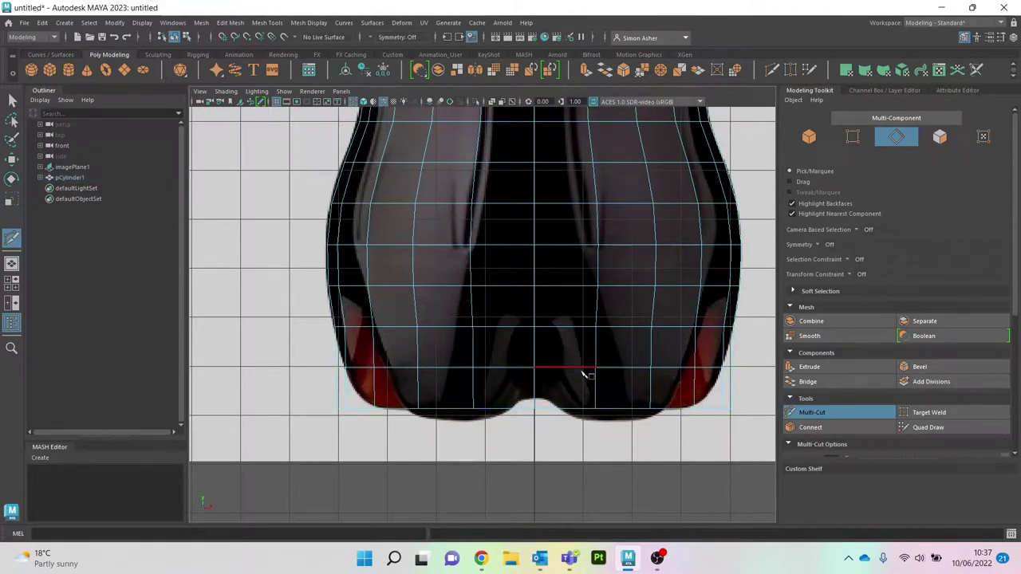
key(w)
double_click(501, 368)
key(r)
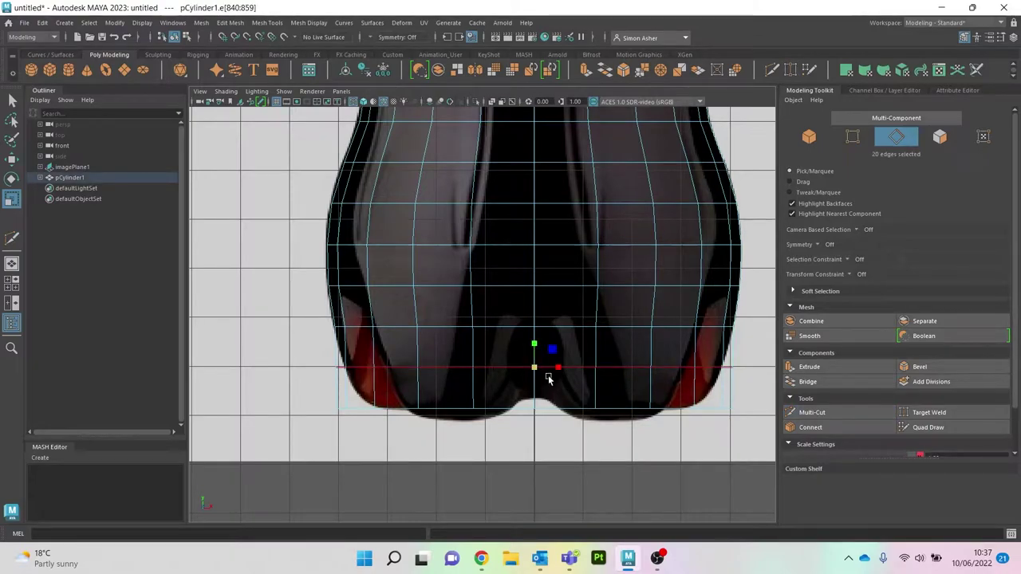
drag(534, 372, 524, 381)
- Move the cylinder's bottom row of vertices down to the lowest point of the bottle's base in the reference
right_drag(533, 408, 499, 244)
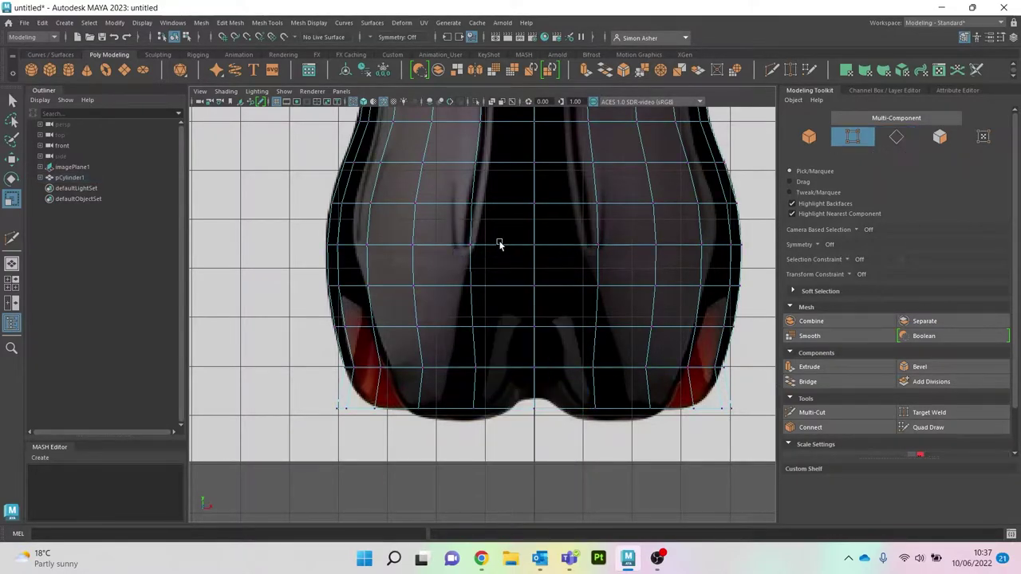
drag(313, 398, 750, 424)
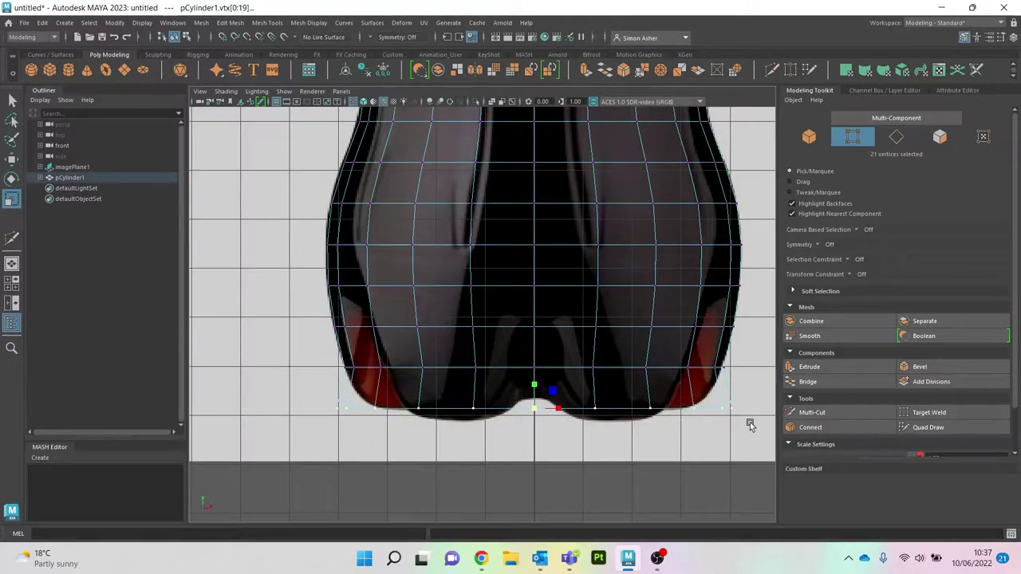
key(w)
drag(535, 386, 534, 397)
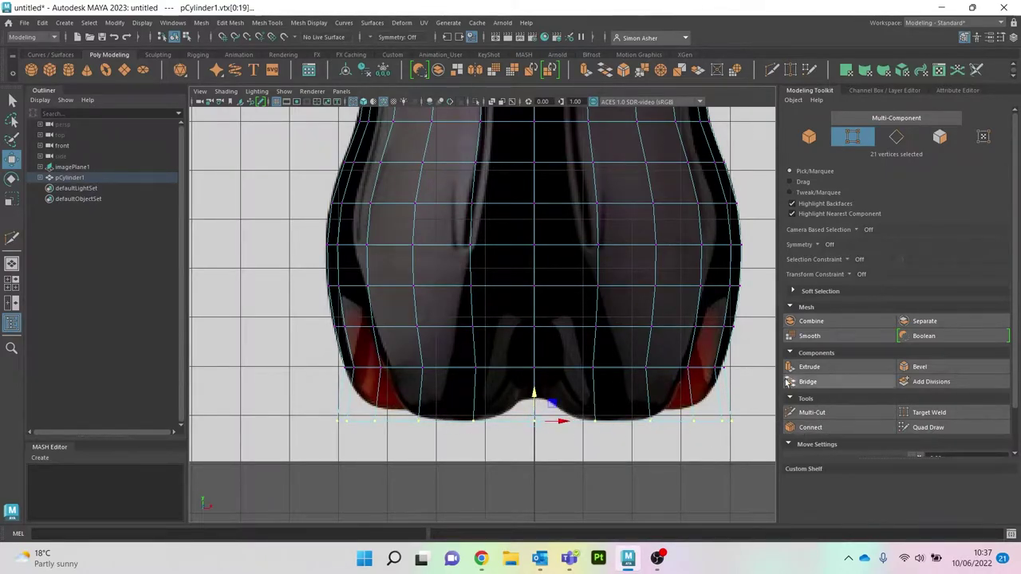
- Scale the bottom edge loop inward to the width of the bottle's base
right_drag(624, 237, 627, 210)
click(542, 443)
double_click(513, 425)
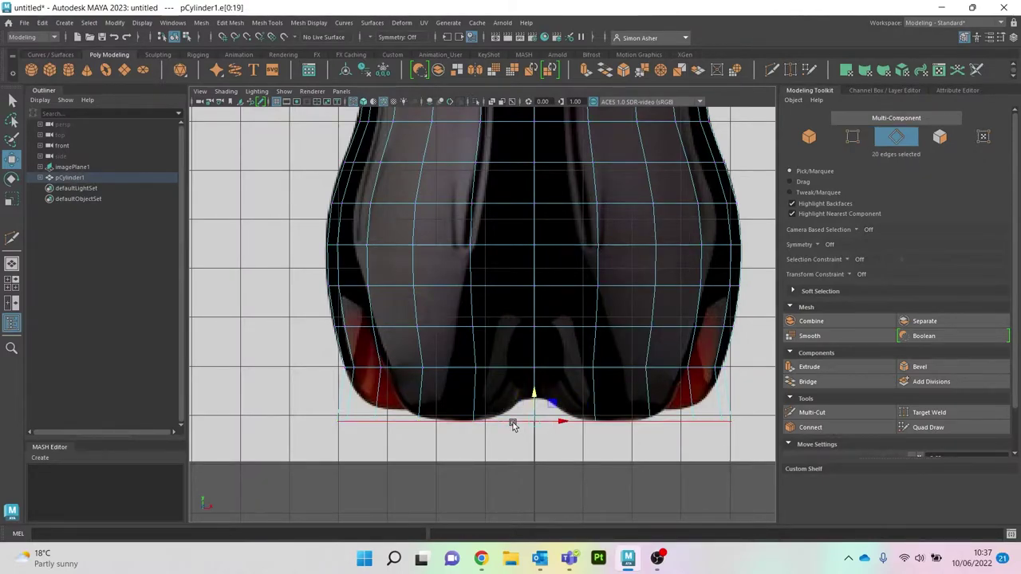
drag(531, 424, 473, 441)
key(r)
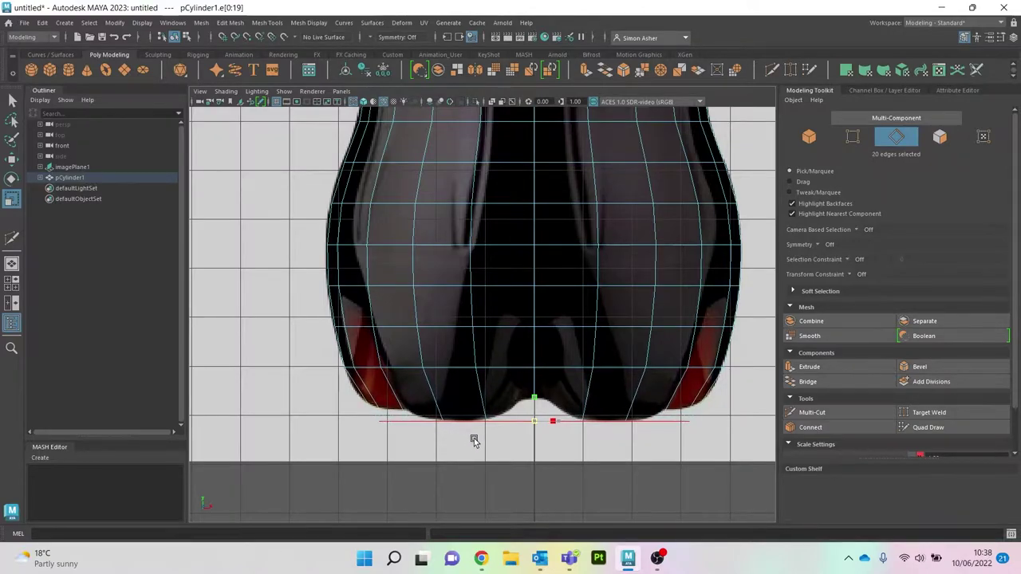
- Insert an edge loop midway in the section just above the base and preview the bottle smoothed
click(813, 413)
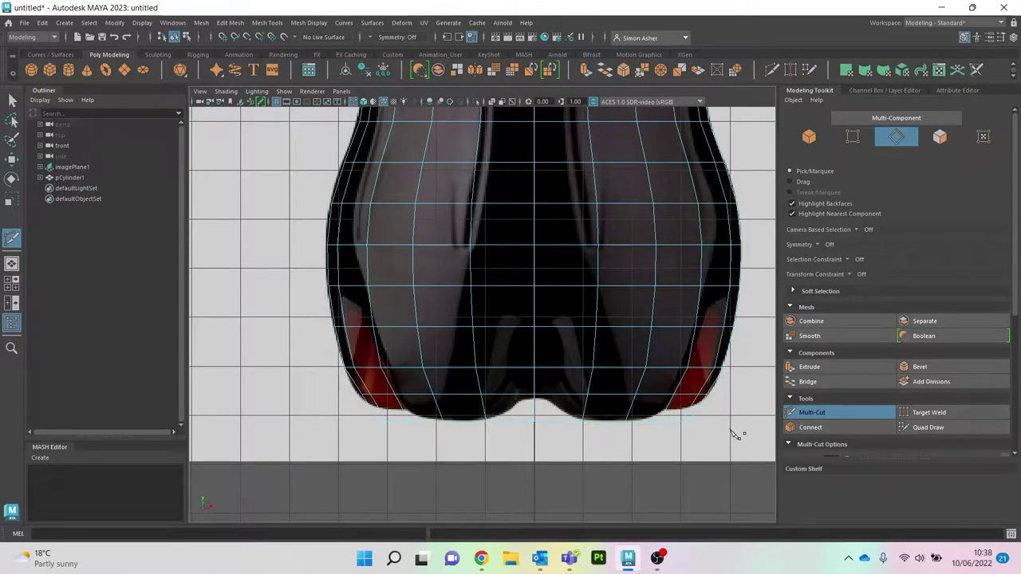
key(1)
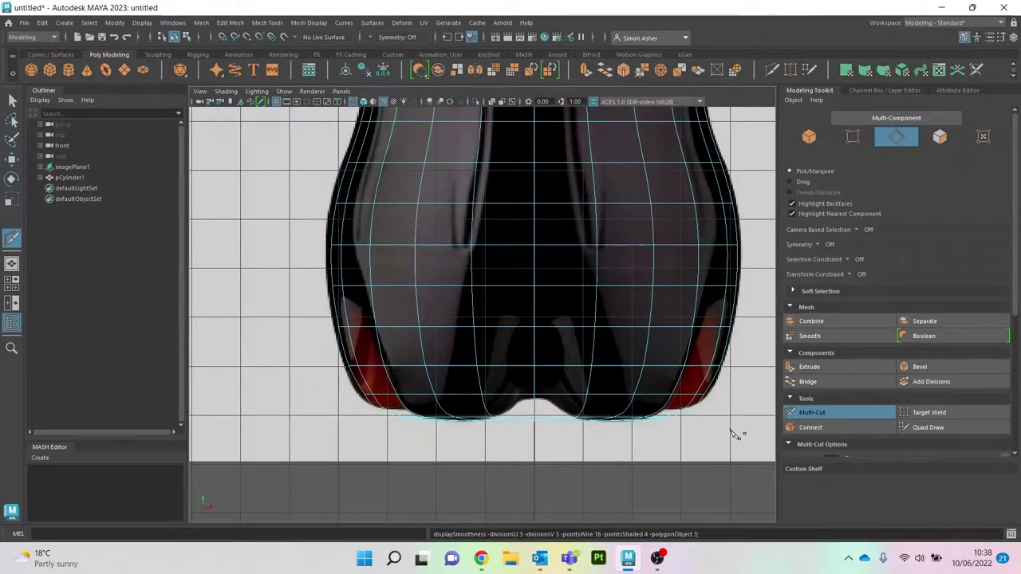
scroll(550, 415, down, 5)
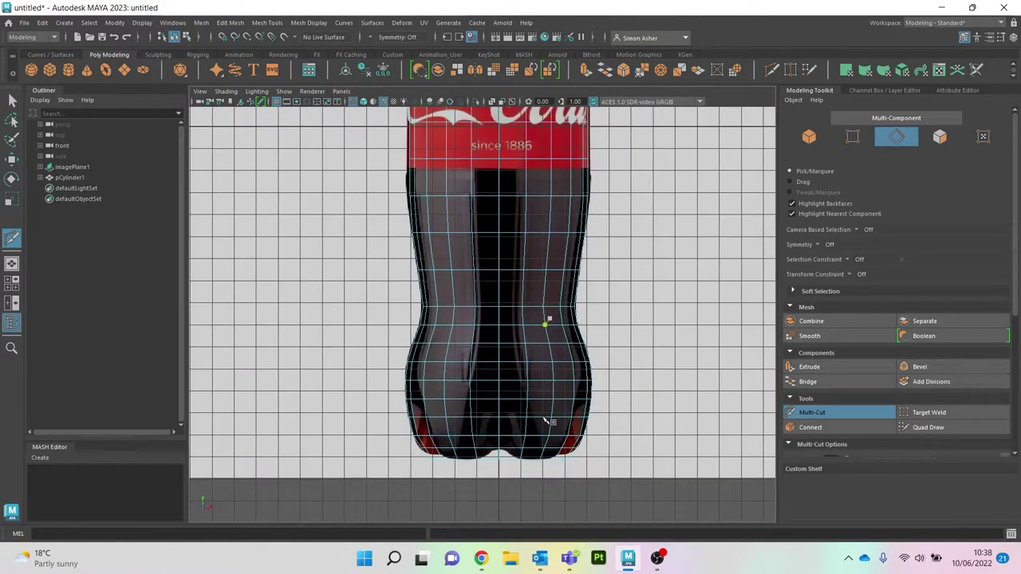
- Insert an edge loop about midway in the section just above the waist
scroll(494, 325, up, 5)
scroll(392, 289, up, 2)
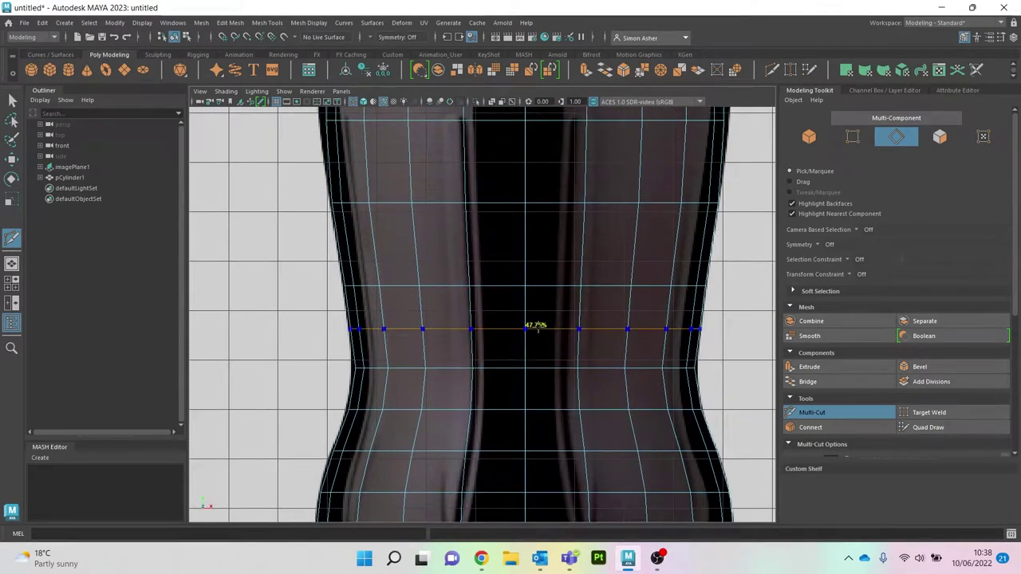
ctrl+drag(536, 328, 539, 332)
- Scale the edge loop just below the red label outward to the bottle's outline
alt+middle_drag(547, 327, 540, 404)
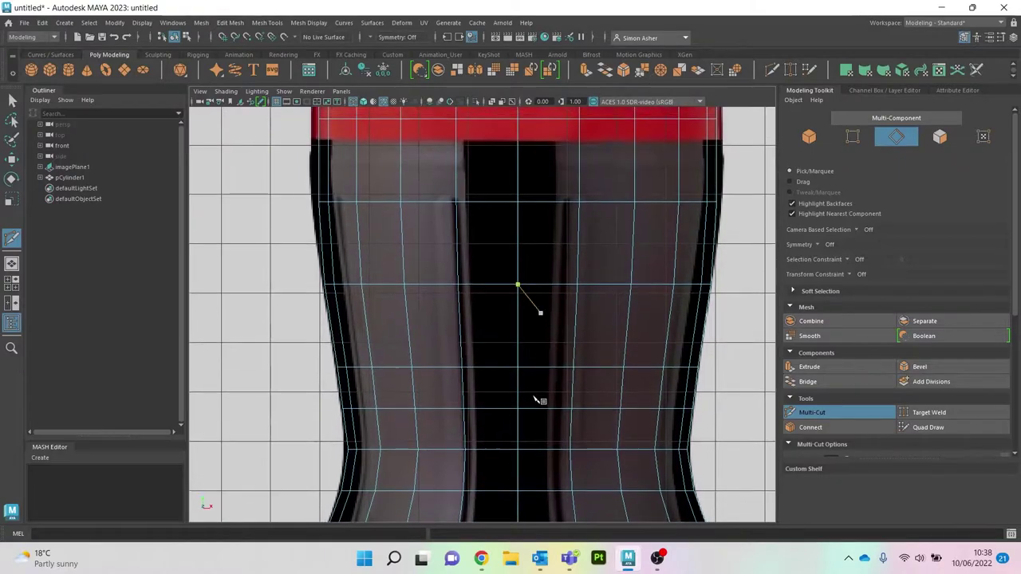
alt+middle_drag(477, 297, 499, 367)
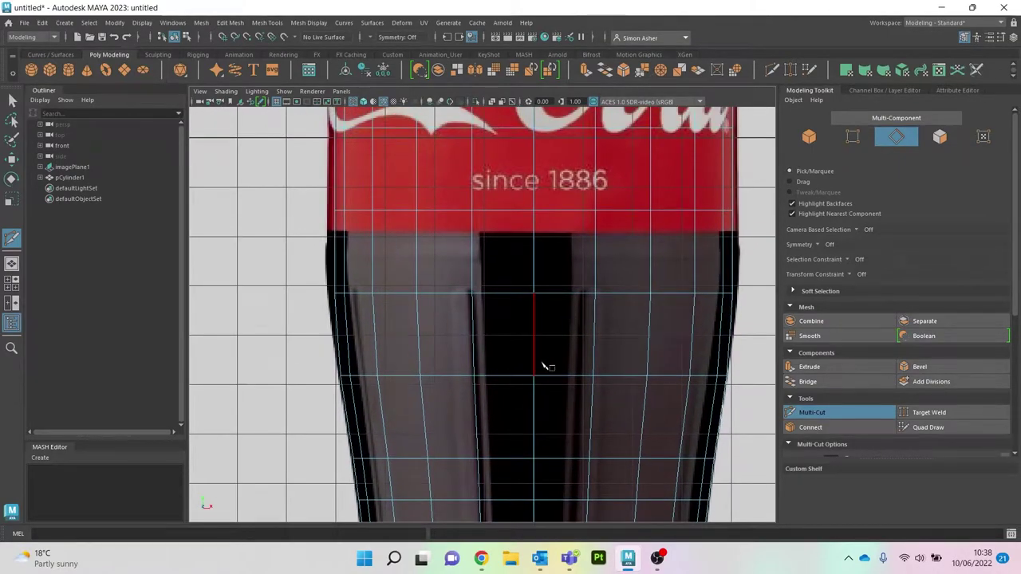
key(q)
double_click(458, 293)
key(r)
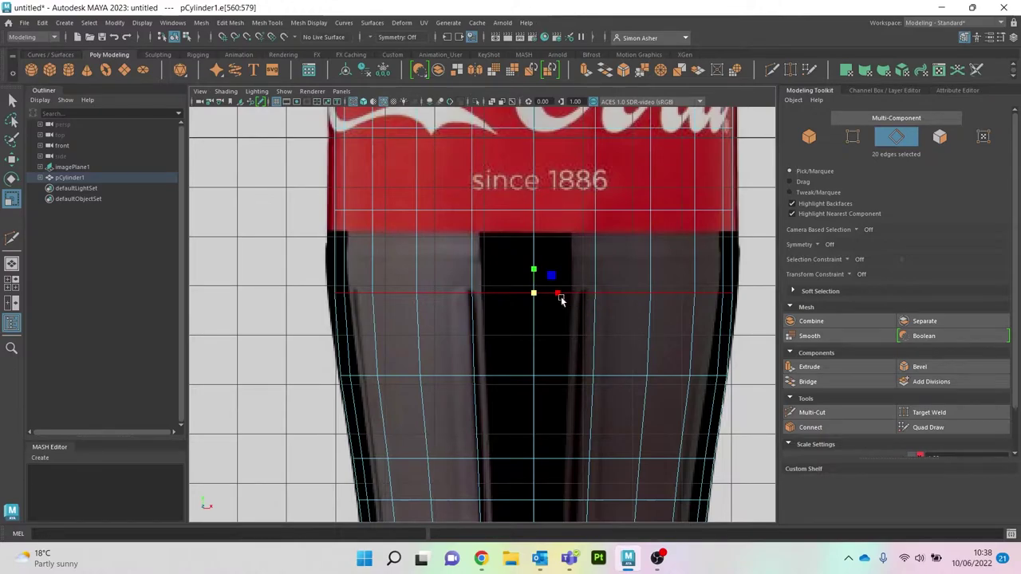
drag(534, 293, 542, 295)
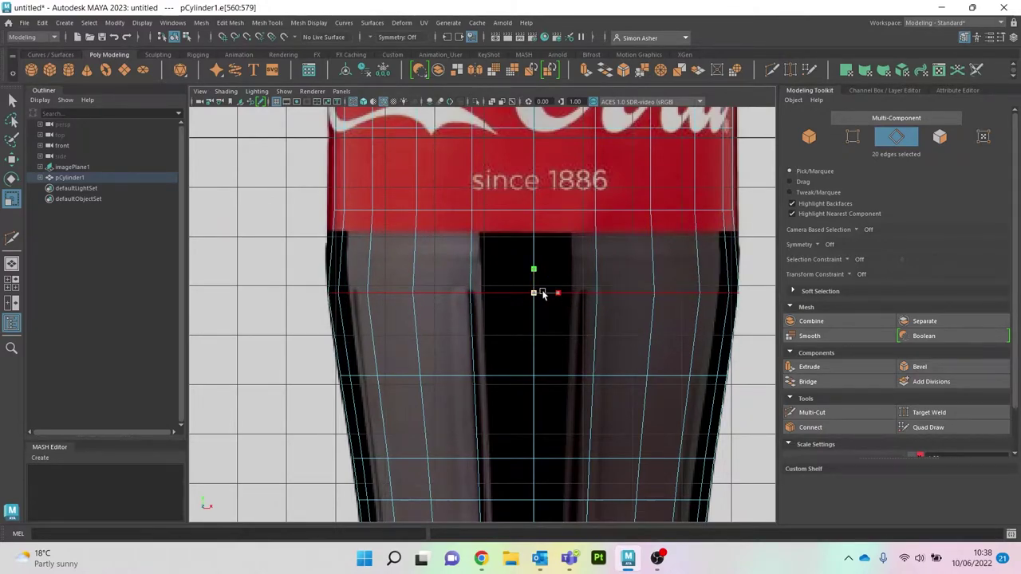
- Scale the edge loop at the label's lower edge and the loop just under the Coca-Cola lettering outward to the outline
alt+middle_drag(552, 297, 537, 372)
double_click(497, 285)
drag(518, 286, 526, 288)
alt+middle_drag(527, 285, 538, 369)
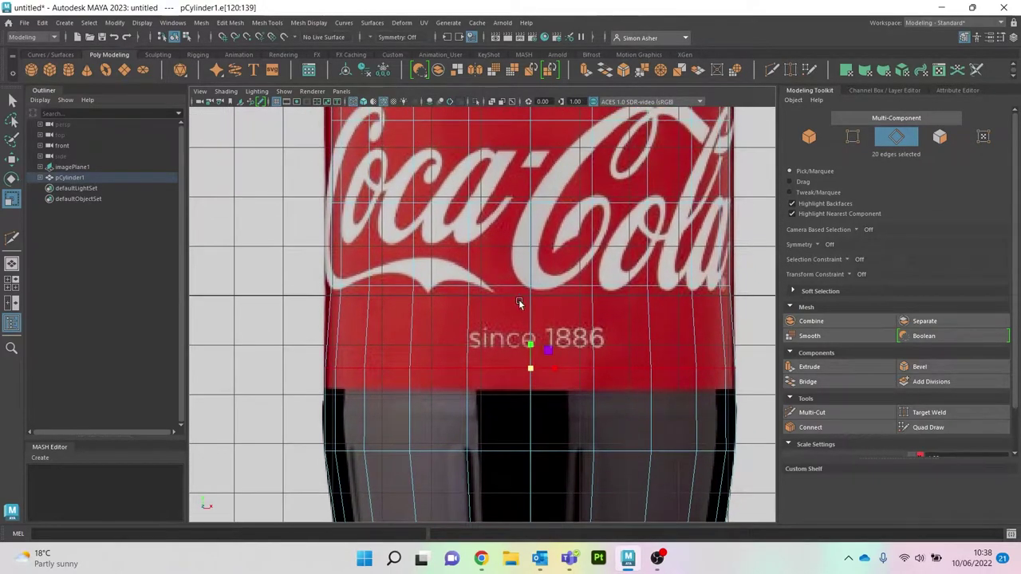
double_click(504, 284)
drag(530, 285, 541, 284)
- Scale the edge loops through the middle and near the upper edge of the label outward to the outline
alt+middle_drag(578, 319, 587, 417)
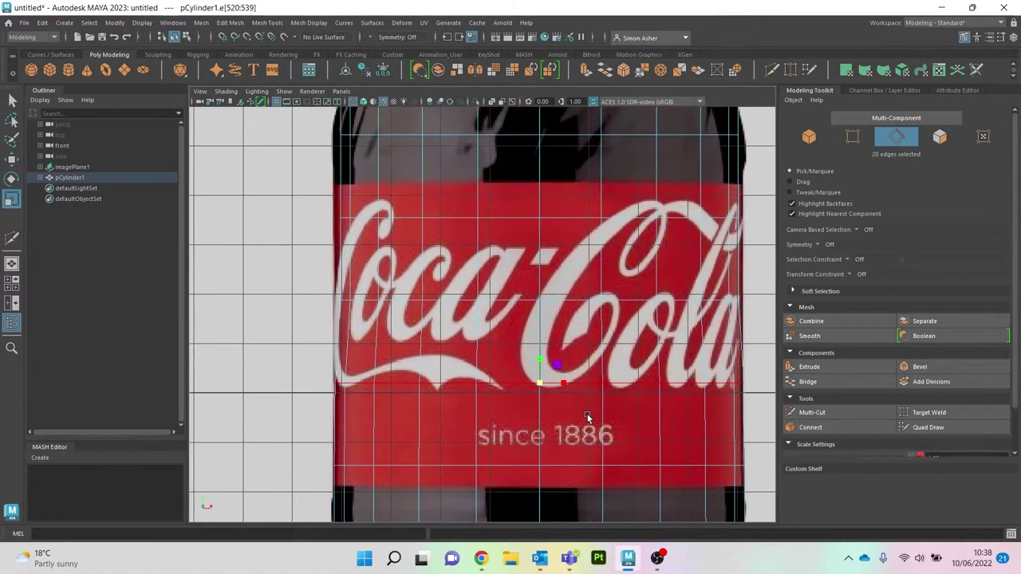
double_click(507, 301)
drag(542, 300, 550, 300)
alt+middle_drag(560, 308, 571, 411)
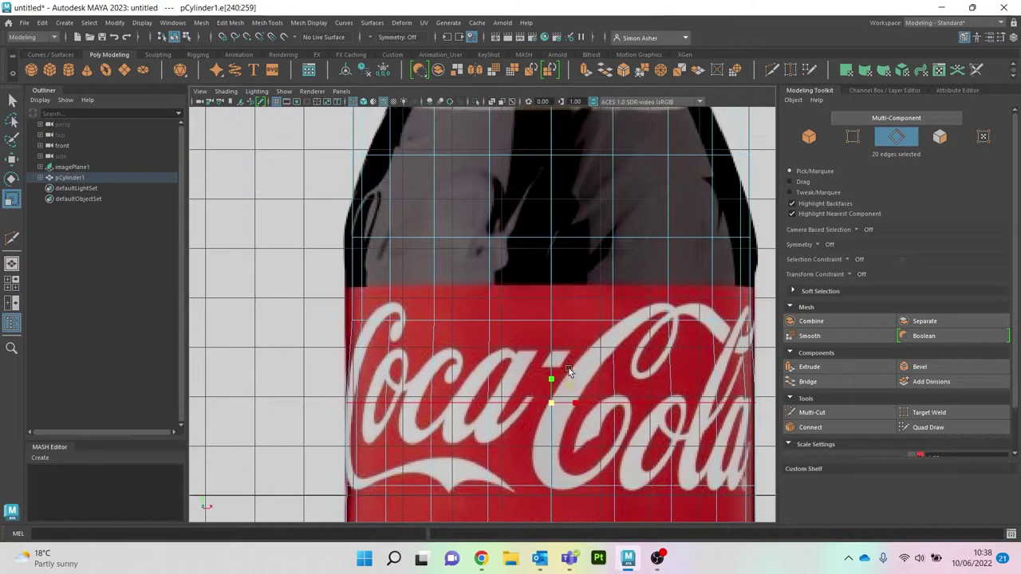
double_click(527, 321)
drag(551, 320, 558, 321)
- Scale the edge loop just above the label outward to the start of the bottle's shoulder
alt+middle_drag(557, 293, 573, 362)
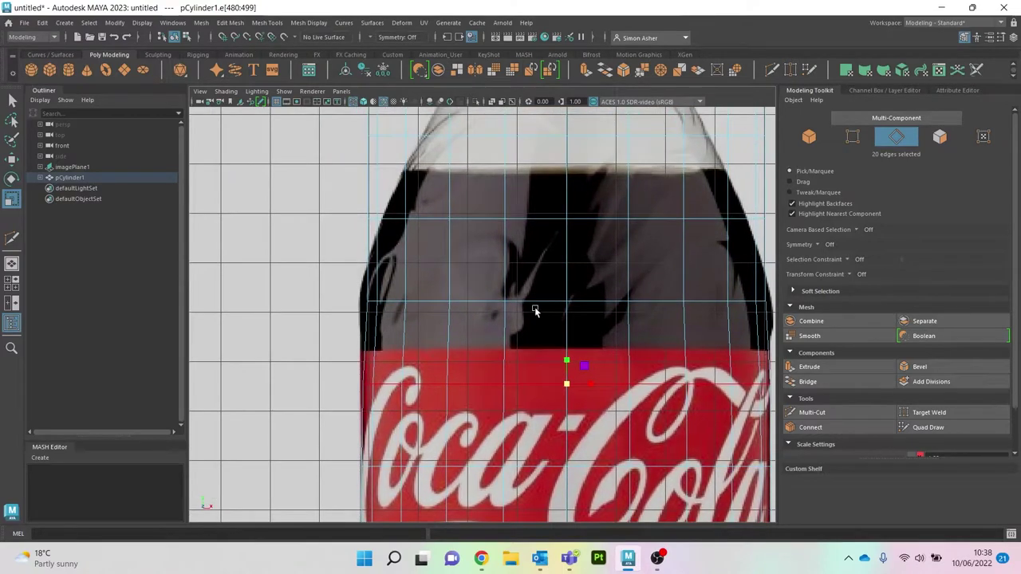
double_click(533, 304)
drag(565, 301, 568, 303)
alt+middle_drag(566, 303, 558, 337)
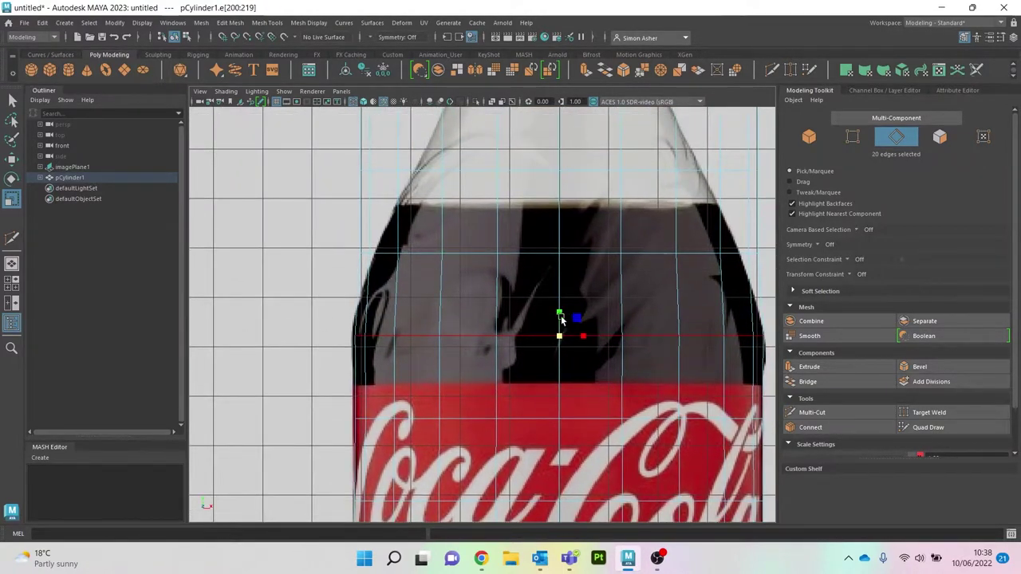
- Insert two edge loops in the lower shoulder section above the label and scale the lower one inward to the outline
click(812, 413)
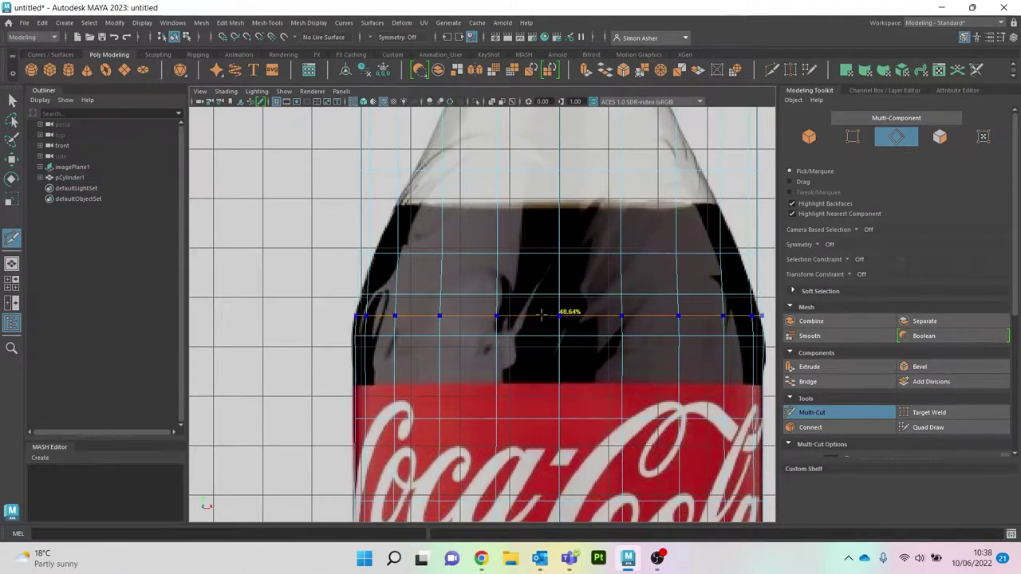
ctrl+click(506, 274)
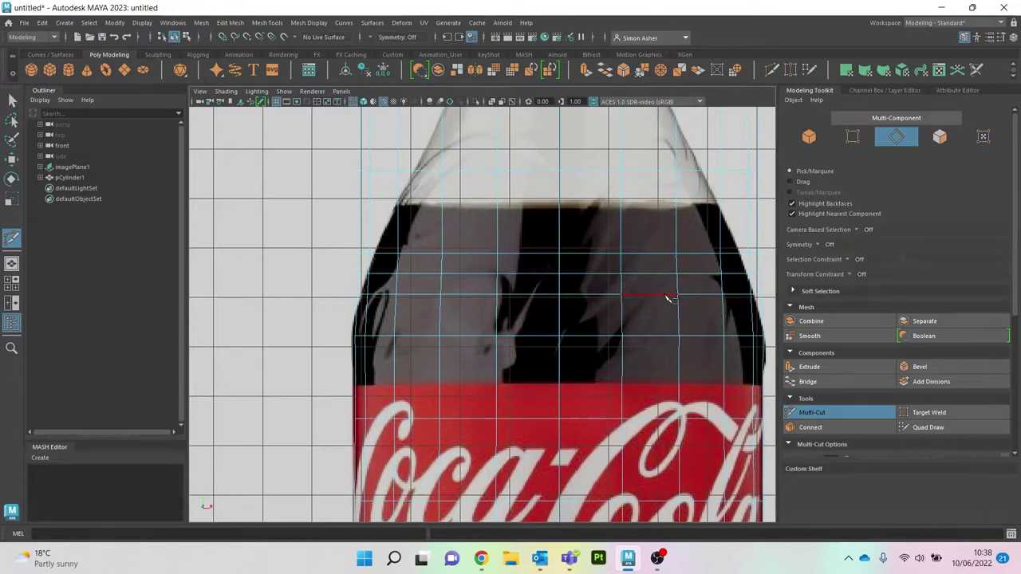
key(r)
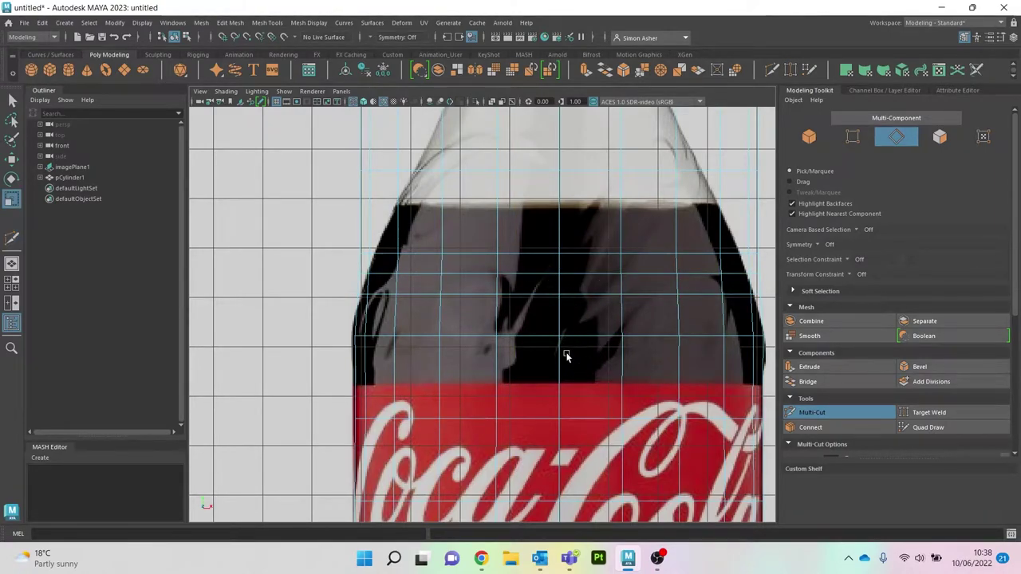
double_click(455, 297)
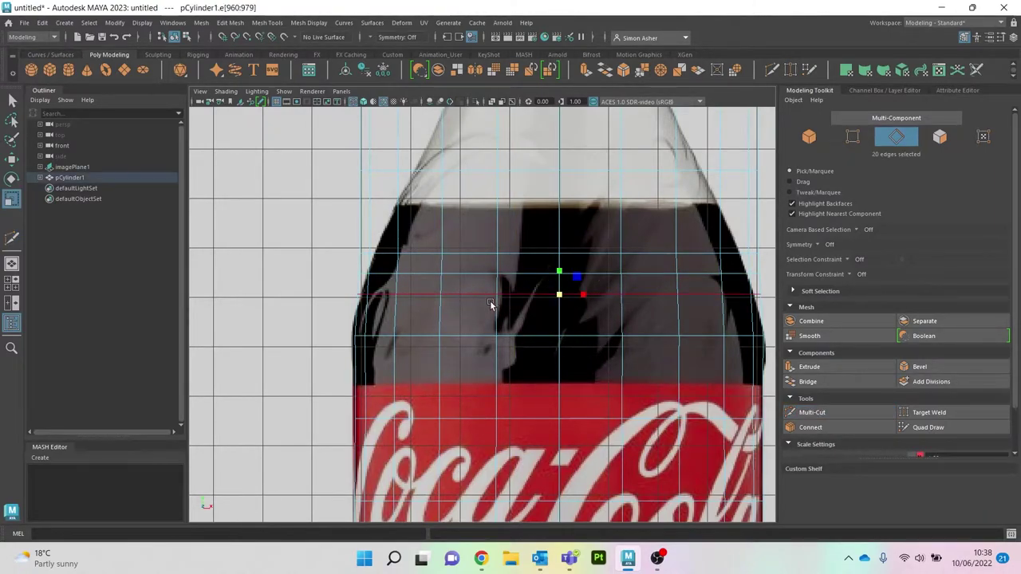
drag(559, 297, 555, 297)
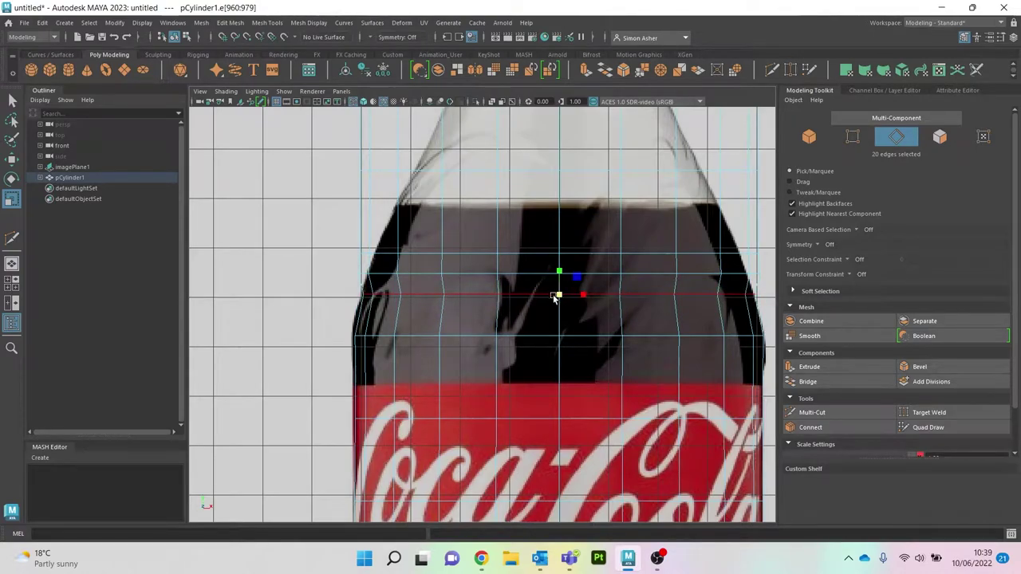
- Insert an edge loop midway between the loop just above the label and the narrowed shoulder loop
click(812, 413)
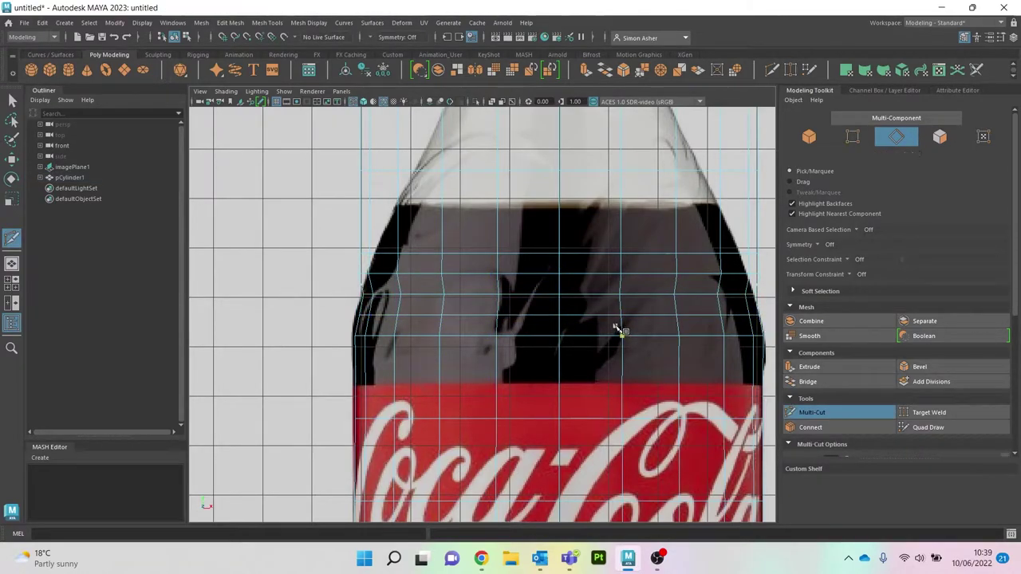
key(r)
double_click(521, 274)
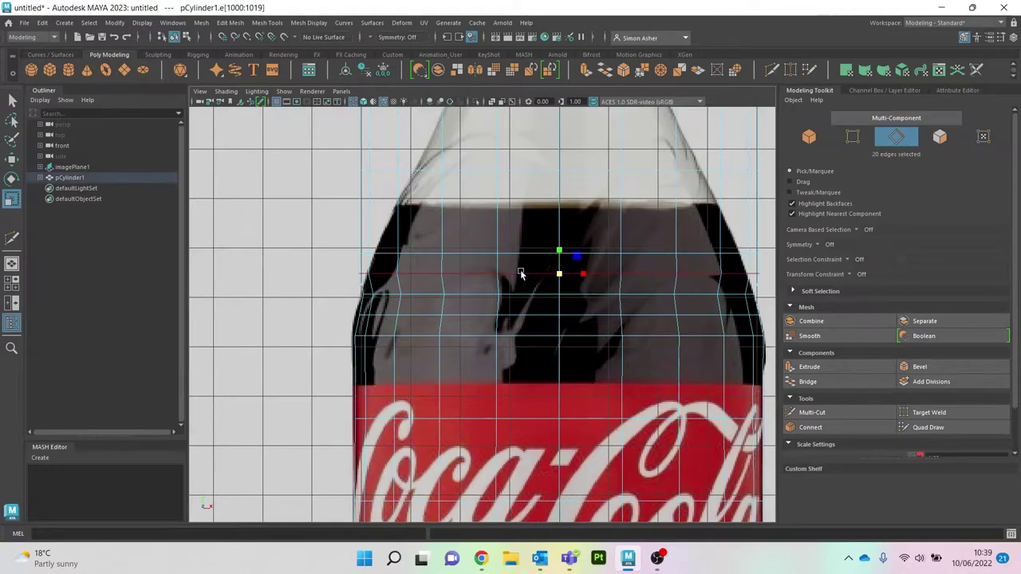
key(Delete)
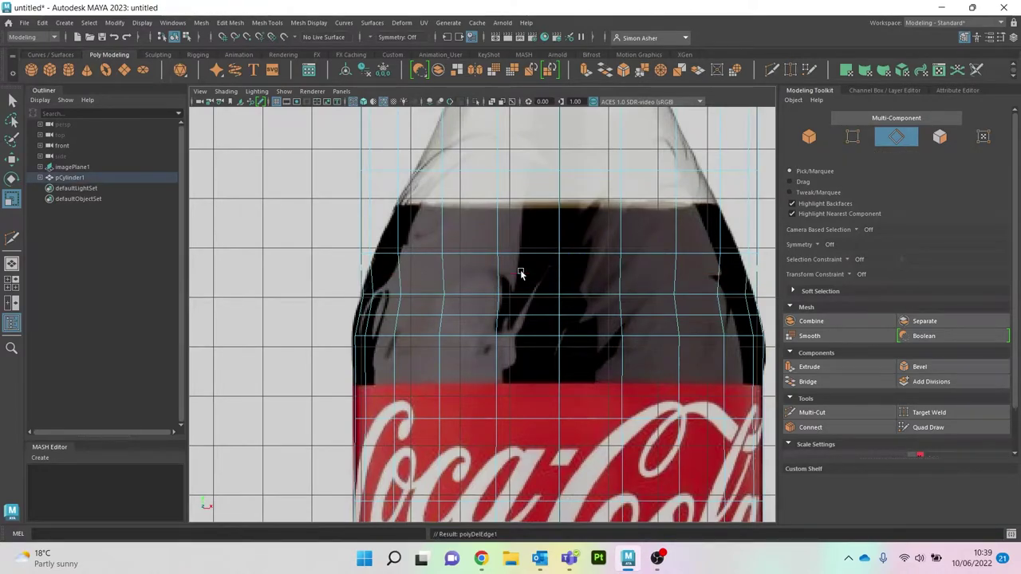
key(ctrl+z)
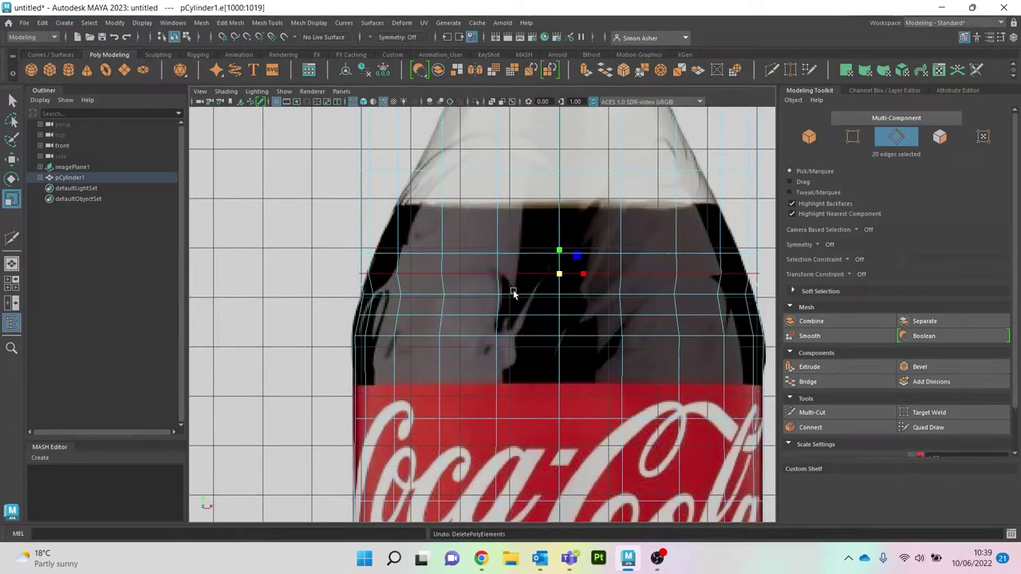
- Fit the newest edge loop in the lower shoulder and the loop directly above it to the outline by scaling
double_click(526, 316)
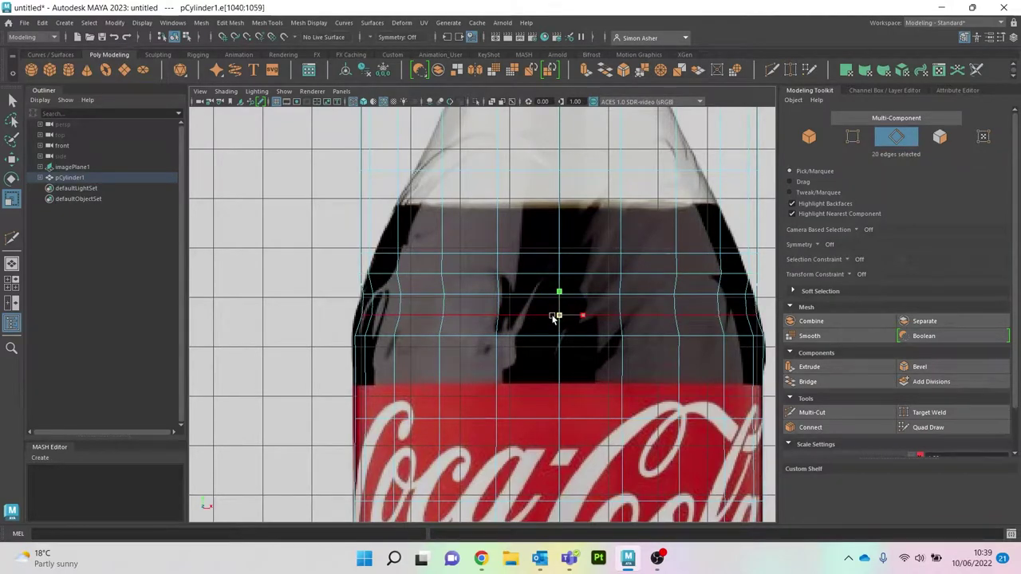
double_click(539, 295)
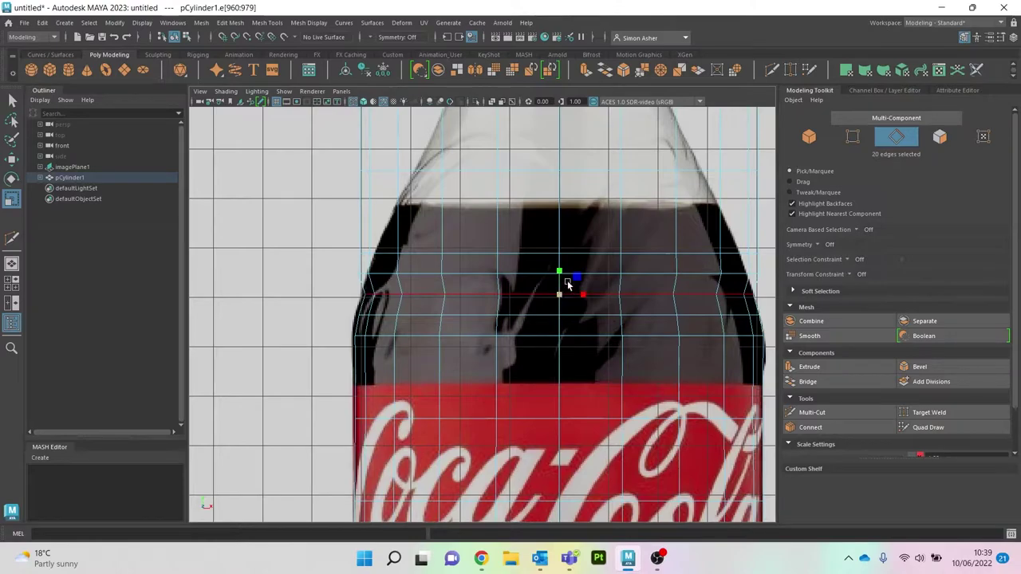
- Scale the next two edge loops up the lower shoulder inward to the bottle outline
double_click(539, 274)
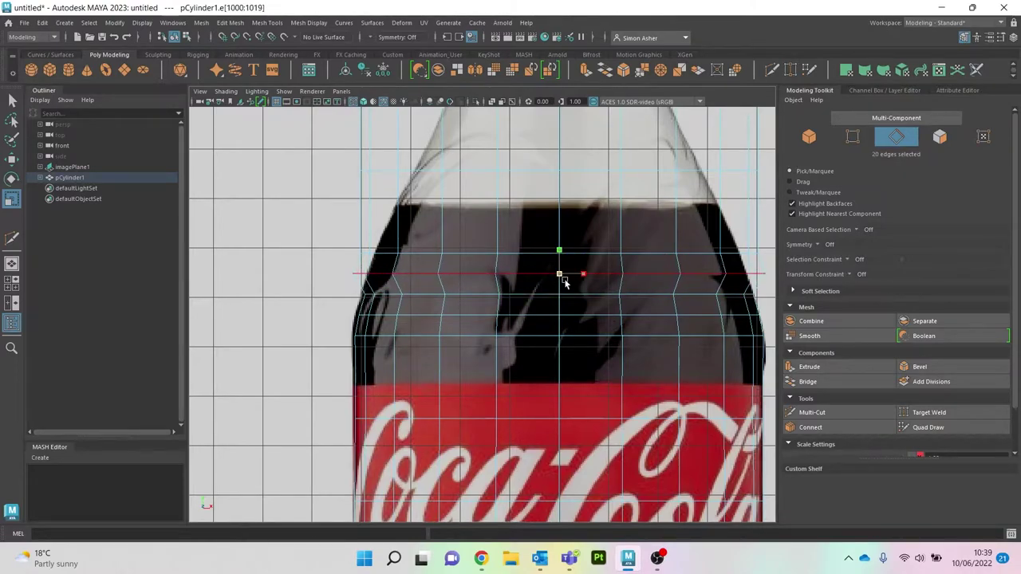
drag(551, 285, 539, 289)
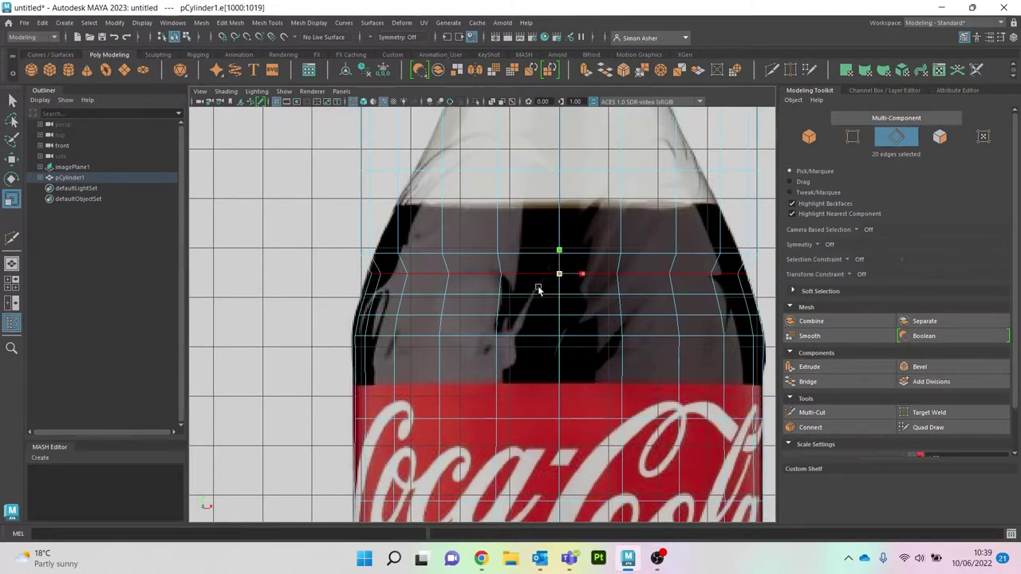
double_click(527, 255)
drag(558, 253, 527, 261)
- Insert three edge loops around the liquid line, between the last fitted shoulder loop and the next loop above it
alt+middle_drag(549, 292, 532, 385)
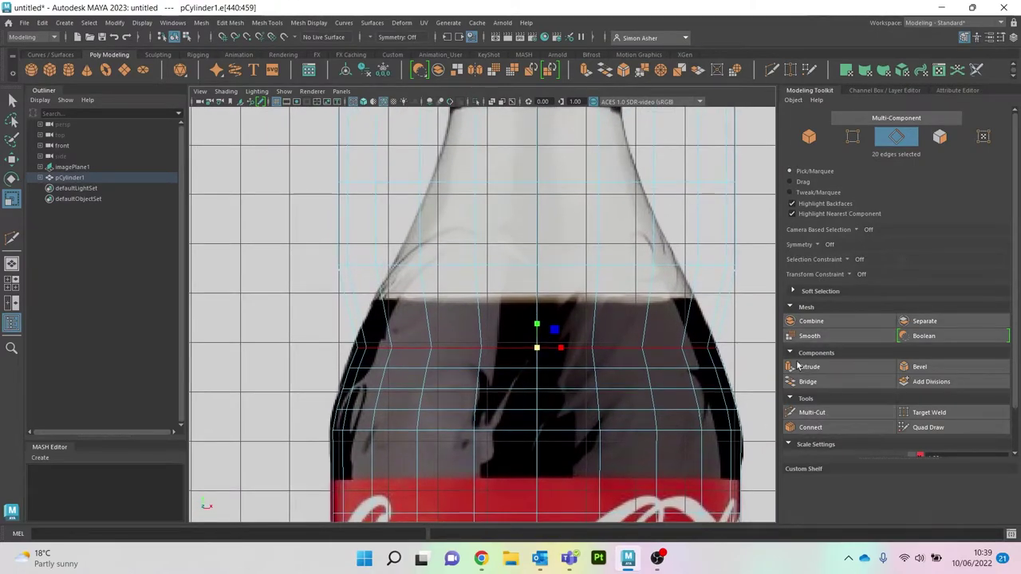
click(813, 412)
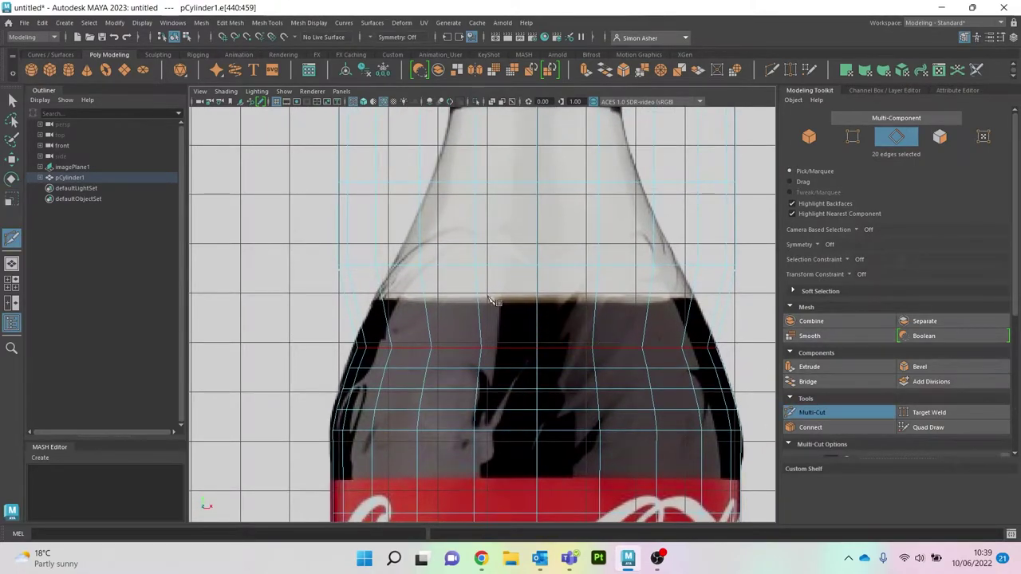
ctrl+middle_click(479, 331)
ctrl+middle_click(476, 290)
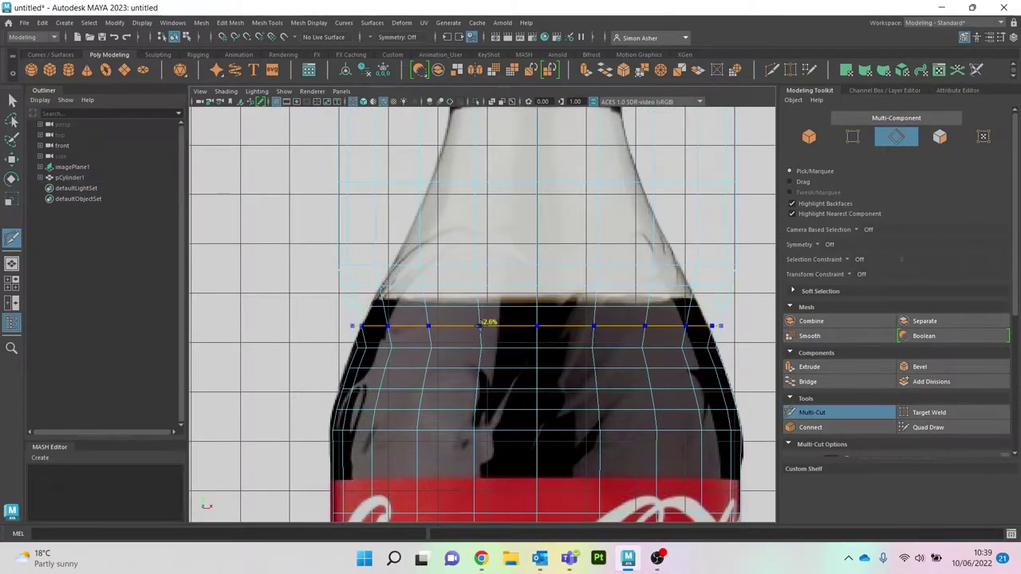
- Scale the two new edge loops just below the liquid line inward to the bottle outline
key(r)
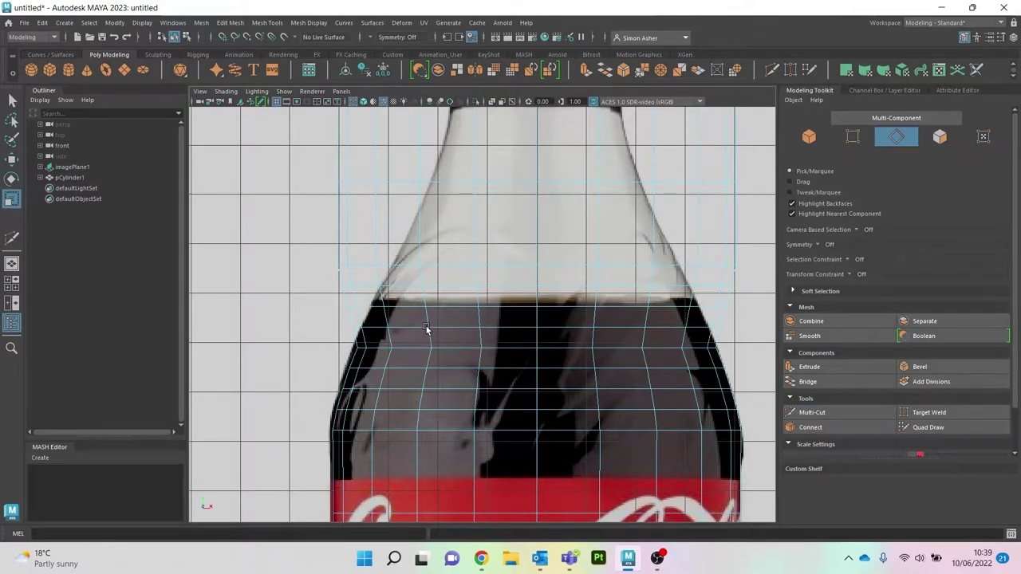
double_click(426, 330)
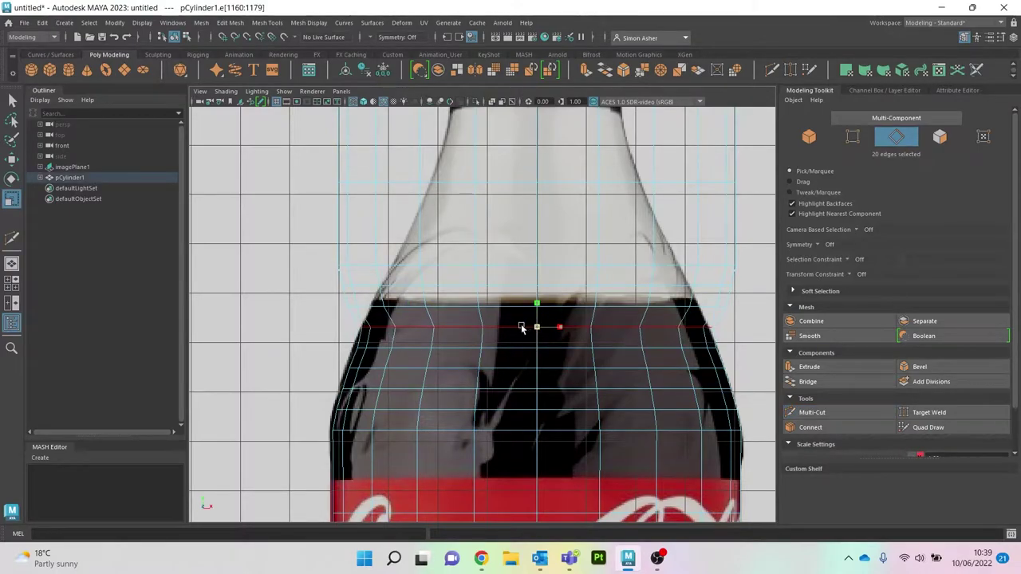
click(510, 306)
double_click(510, 306)
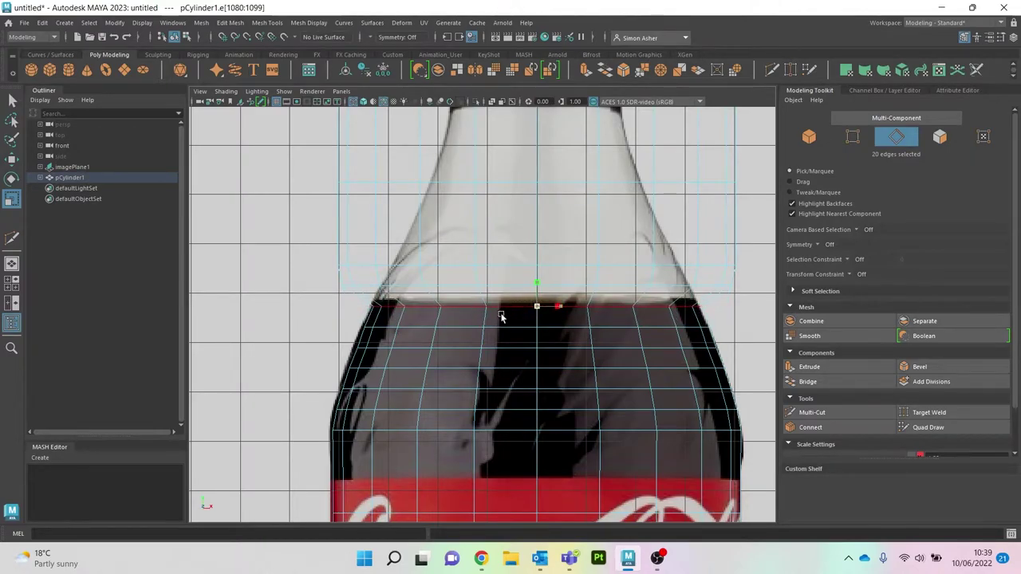
- Fit the two edge loops just above the liquid line to the bottle outline by scaling them inward
click(457, 288)
double_click(457, 287)
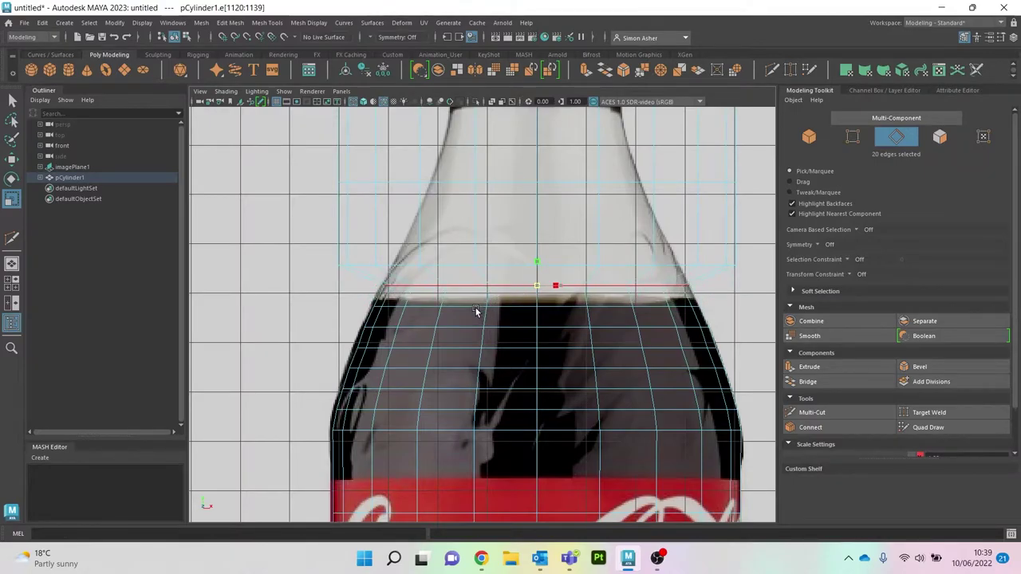
alt+middle_drag(485, 314, 540, 376)
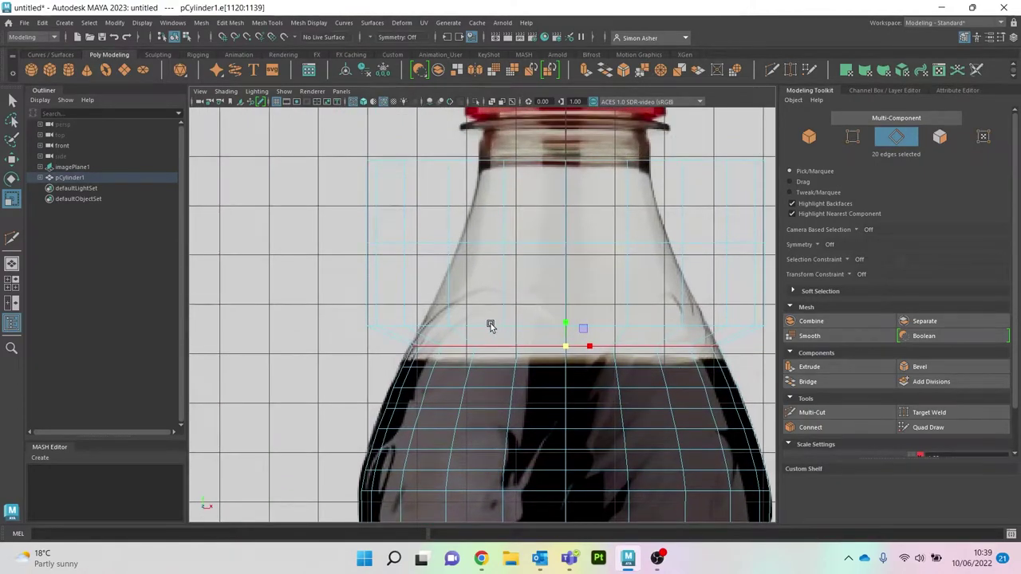
double_click(491, 326)
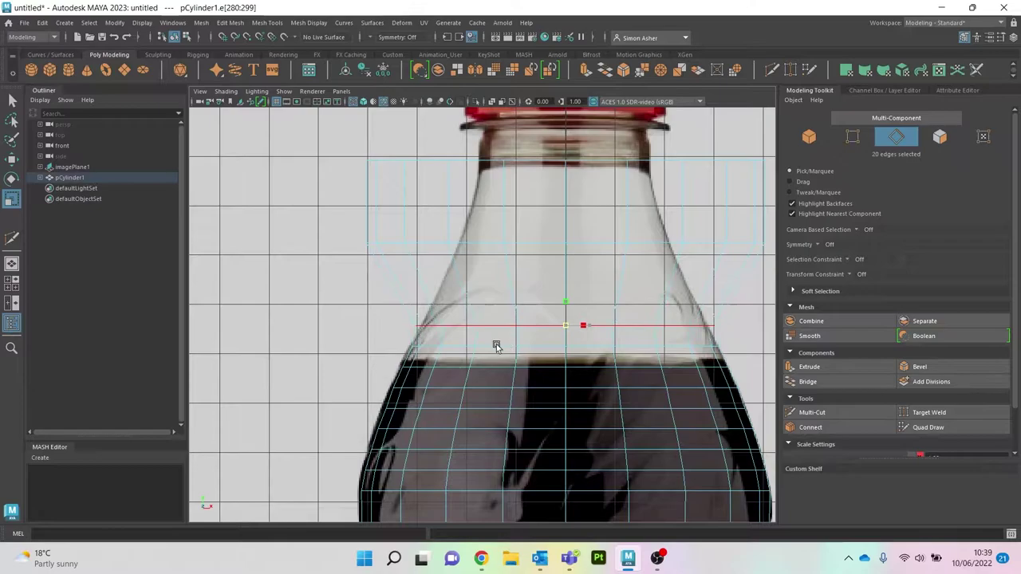
- Scale the edge loop halfway up the clear neck section inward to the bottle outline
click(538, 245)
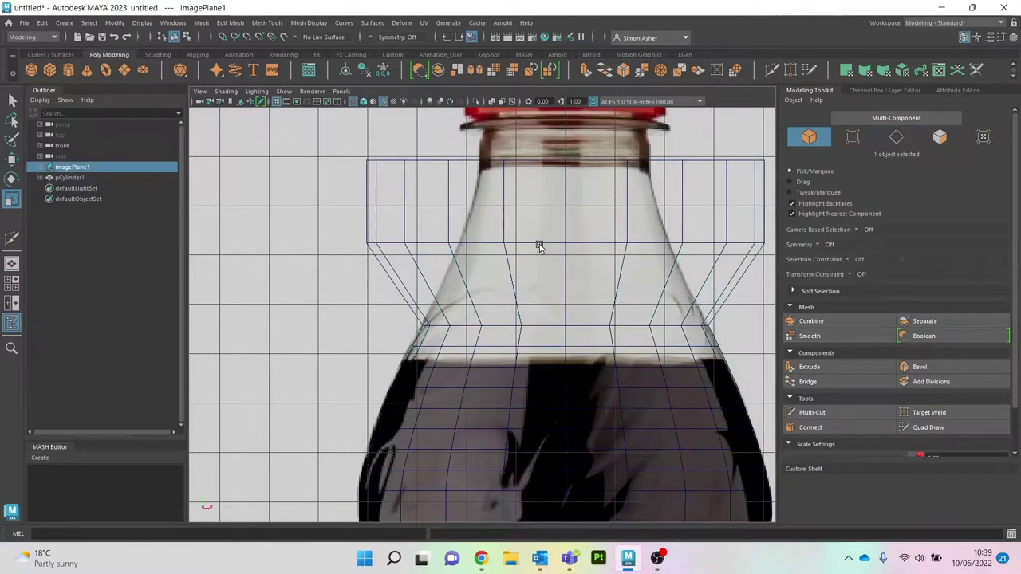
click(525, 241)
right_drag(525, 242, 523, 209)
double_click(532, 244)
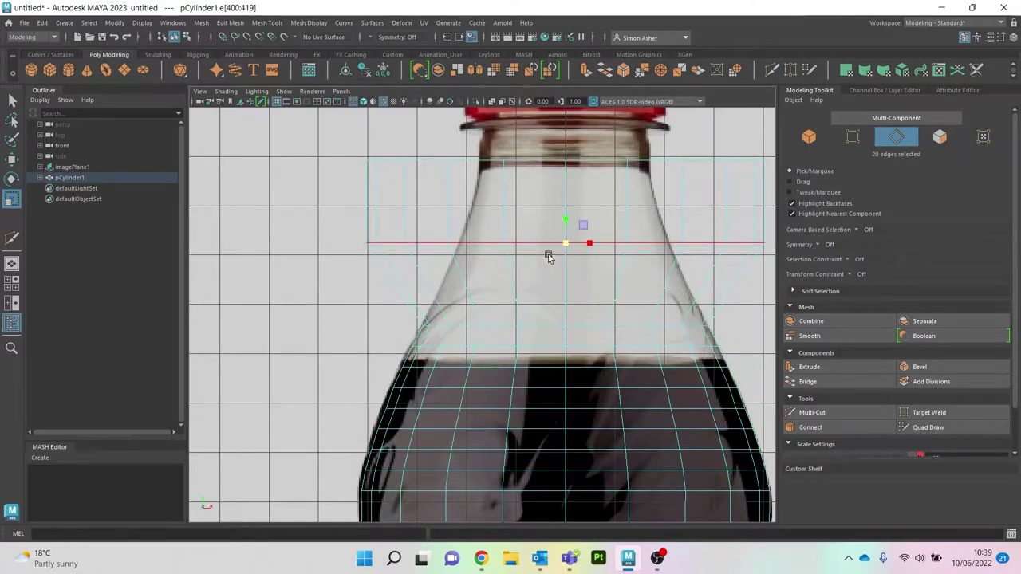
middle_drag(512, 264, 432, 308)
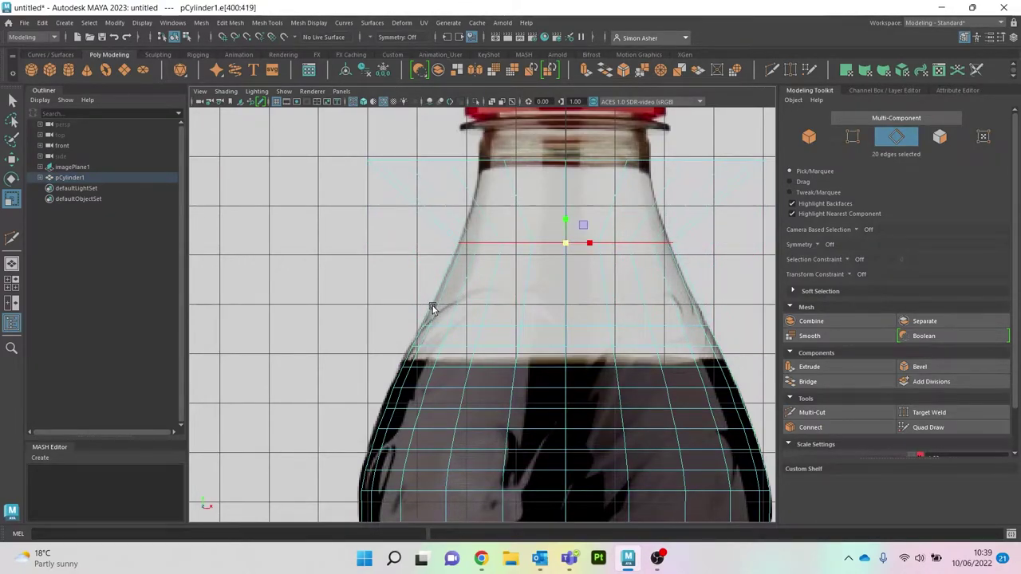
- Scale the cylinder's top edge loop inward to the width of the neck below the cap
alt+middle_drag(574, 180, 483, 222)
double_click(547, 210)
middle_drag(420, 242, 399, 247)
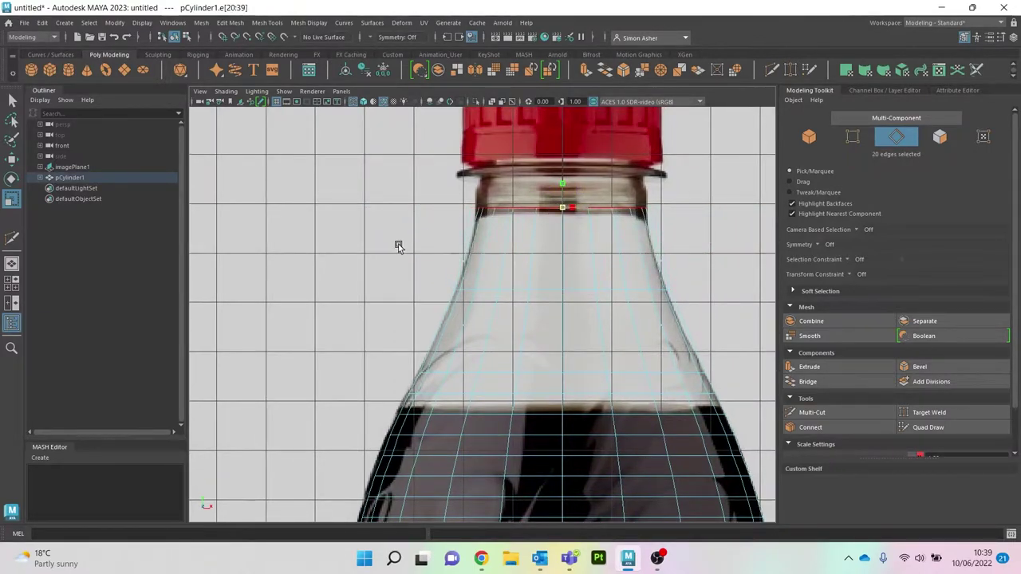
- Insert three edge loops between the mid-neck loop and the top edge of the bottle mesh
scroll(487, 284, up, 3)
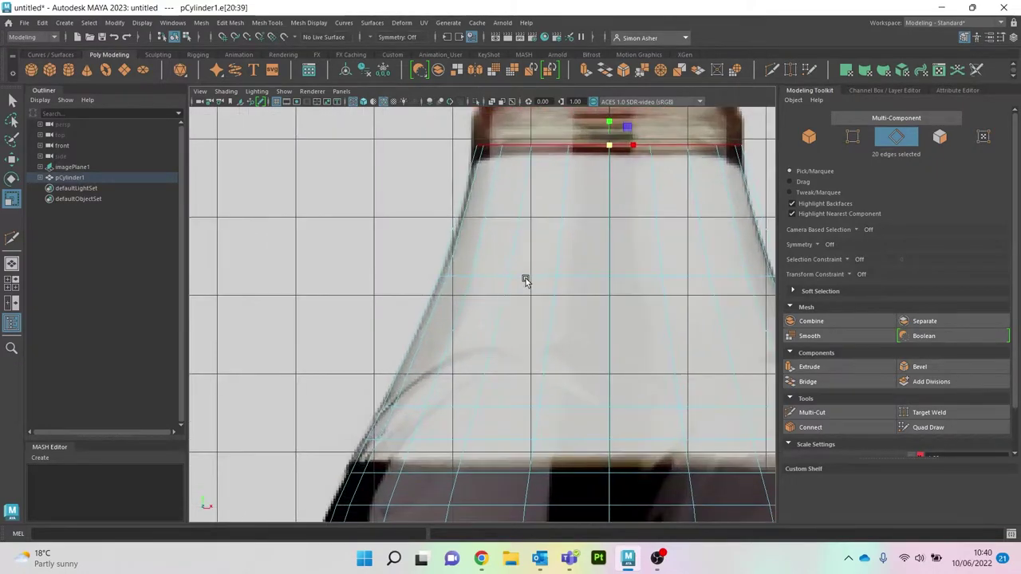
alt+middle_drag(526, 279, 500, 311)
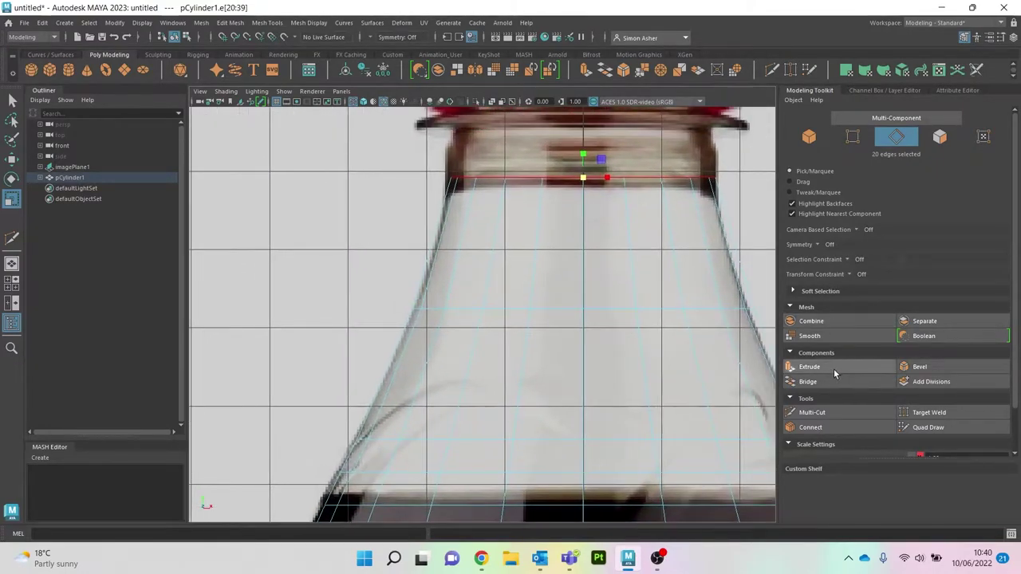
click(838, 413)
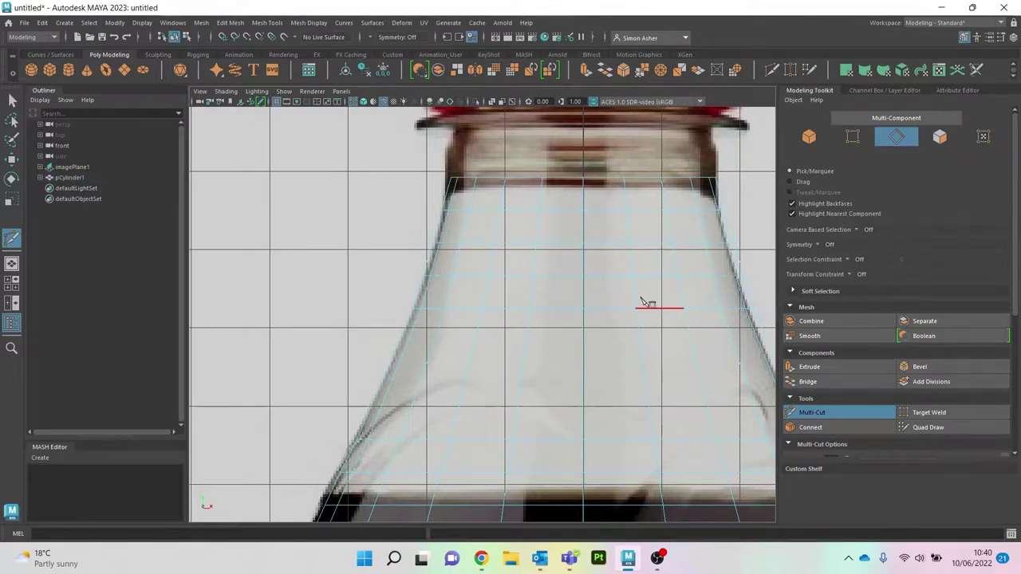
key(r)
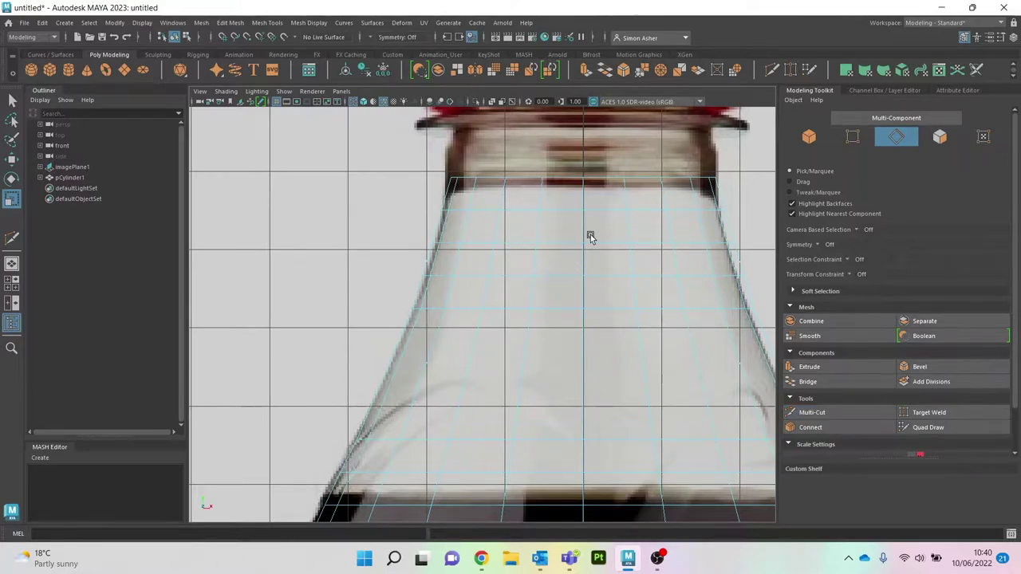
- Turn on shaded display and show the unsmoothed bottle mesh in the perspective view
scroll(591, 237, down, 5)
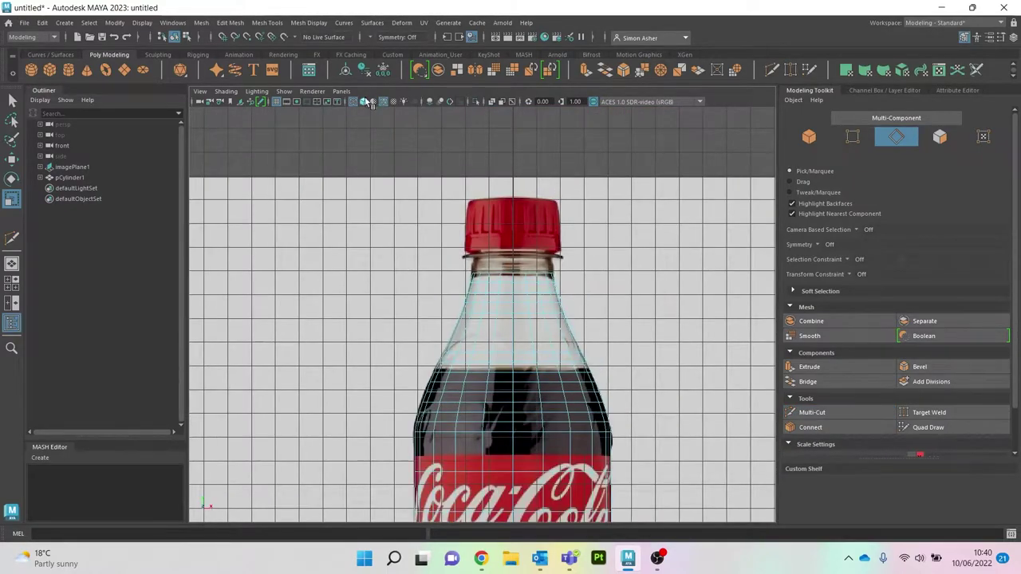
click(364, 102)
key(space)
drag(416, 137, 416, 105)
alt+drag(464, 209, 640, 359)
key(1)
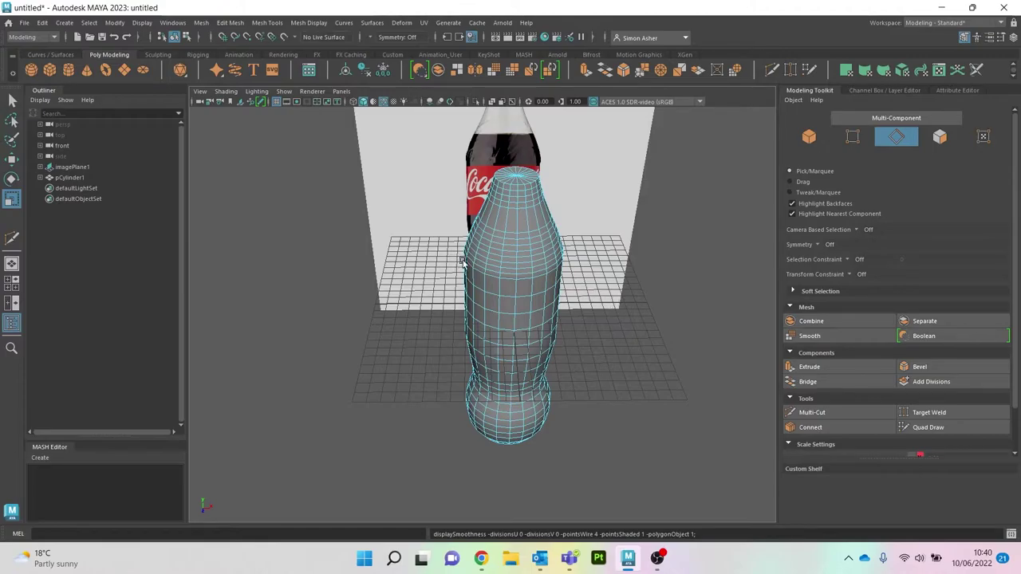
- Examine the bottle's shape and closed top from several angles, comparing the smoothed and unsmoothed mesh
scroll(543, 295, up, 3)
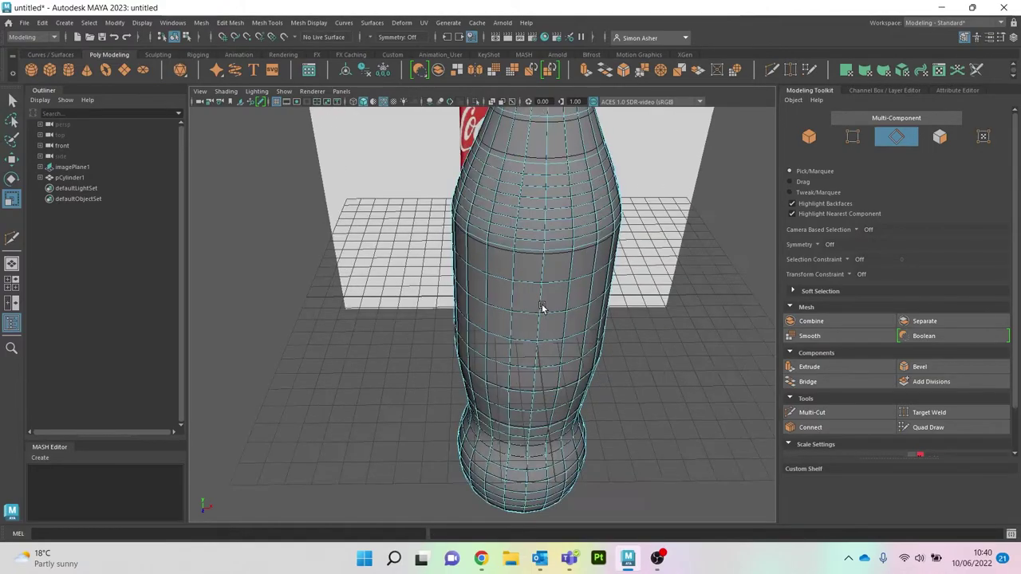
alt+drag(539, 317, 549, 367)
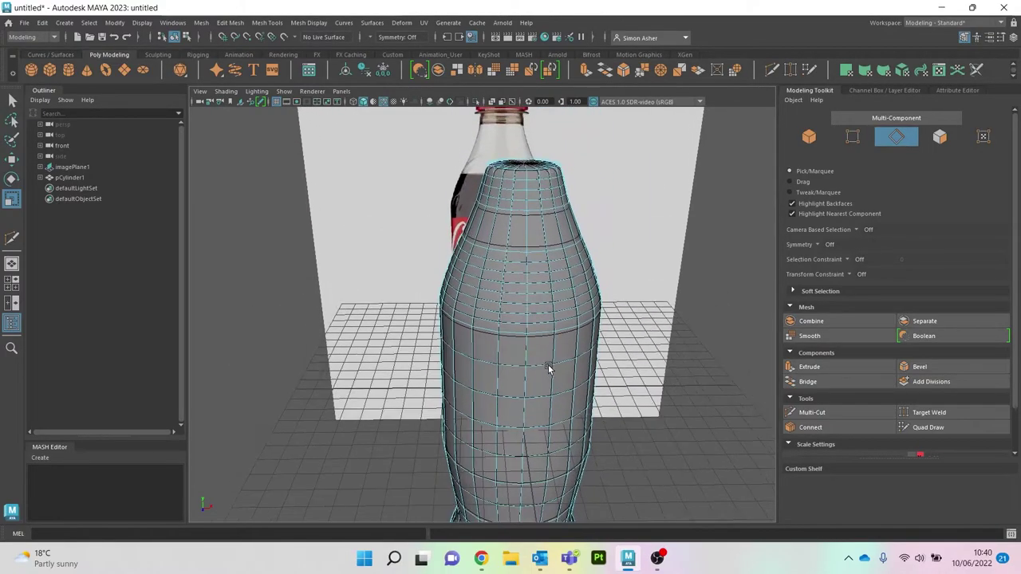
alt+drag(536, 303, 518, 267)
alt+middle_drag(496, 176, 500, 266)
scroll(476, 251, up, 6)
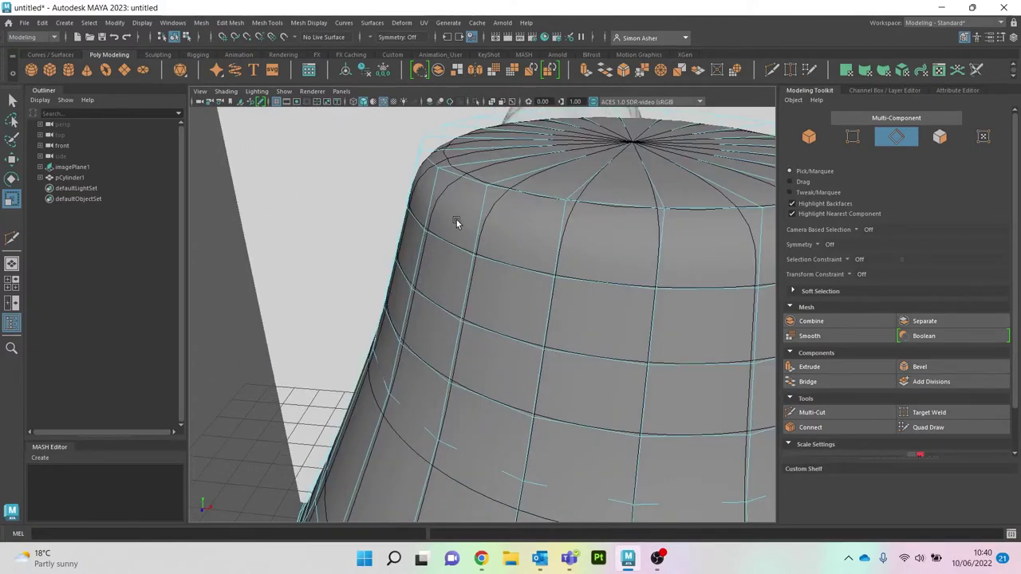
alt+middle_drag(457, 220, 453, 314)
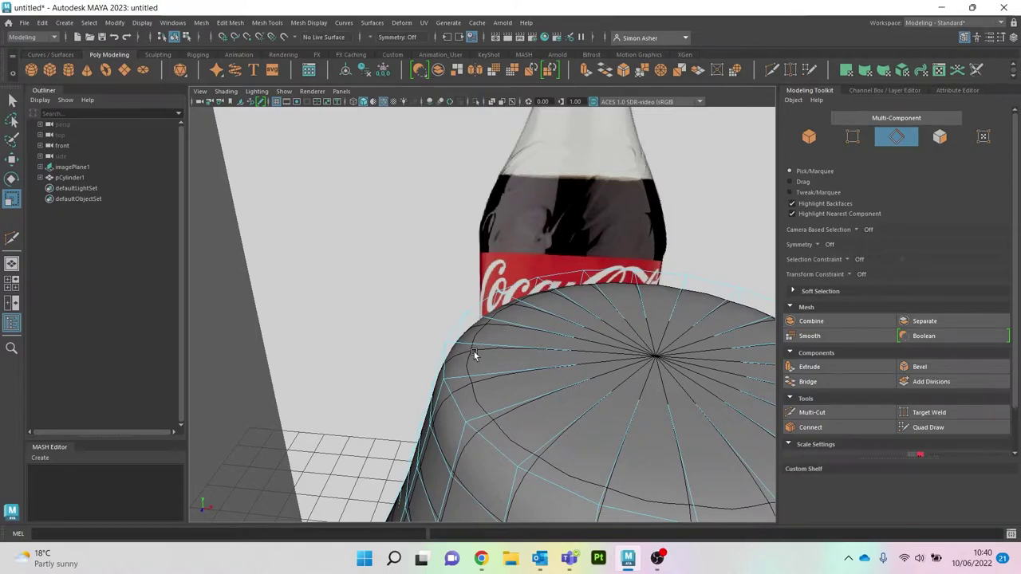
key(3)
key(1)
- Delete all the faces of the flat cap at the top of the bottle mesh to open the neck
scroll(607, 323, down, 3)
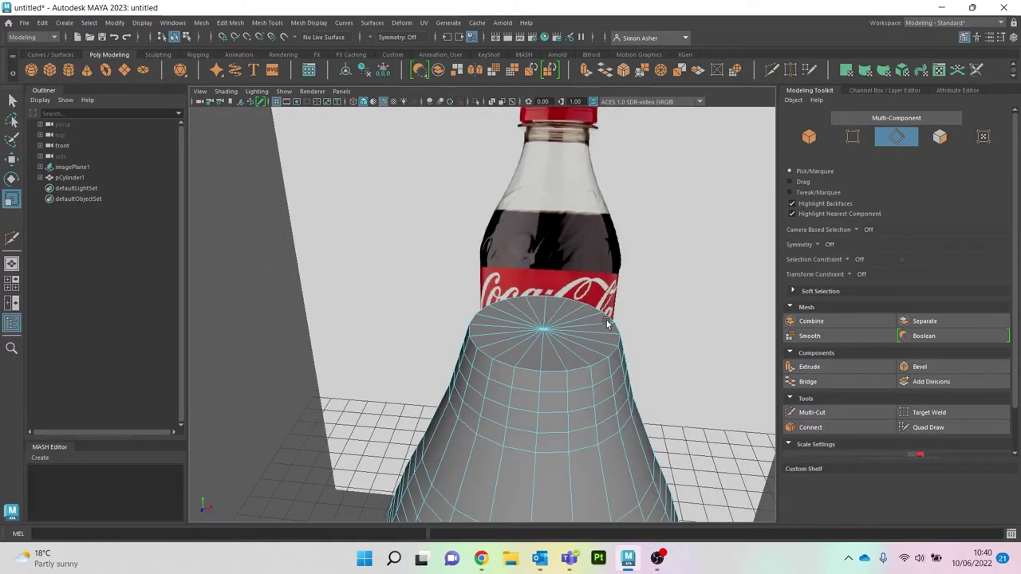
right_drag(540, 340, 540, 279)
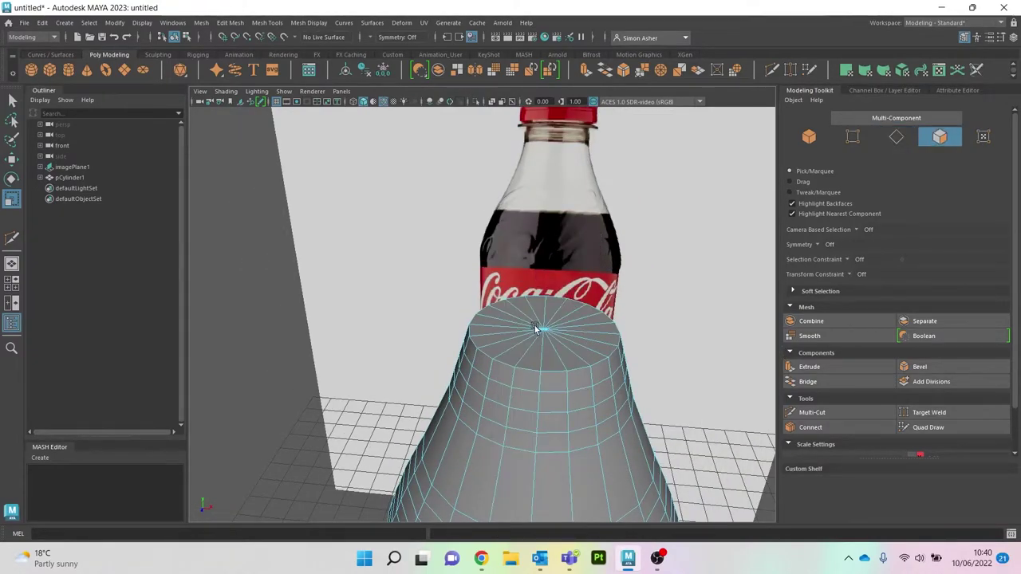
alt+drag(537, 326, 539, 338)
mouse_move(557, 437)
mouse_down()
mouse_move(538, 416)
mouse_move(554, 373)
mouse_move(591, 413)
mouse_move(578, 423)
mouse_up()
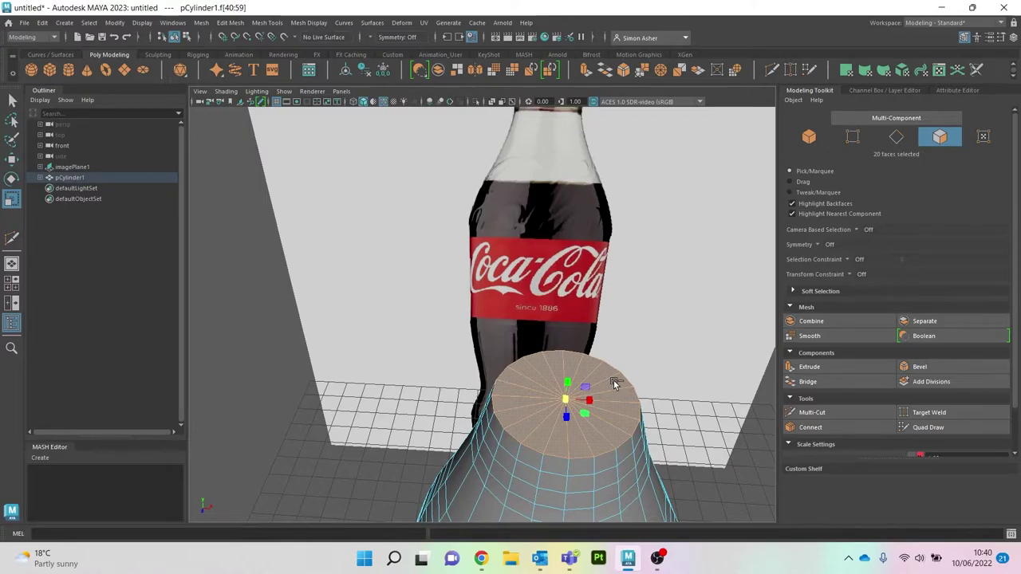
key(Delete)
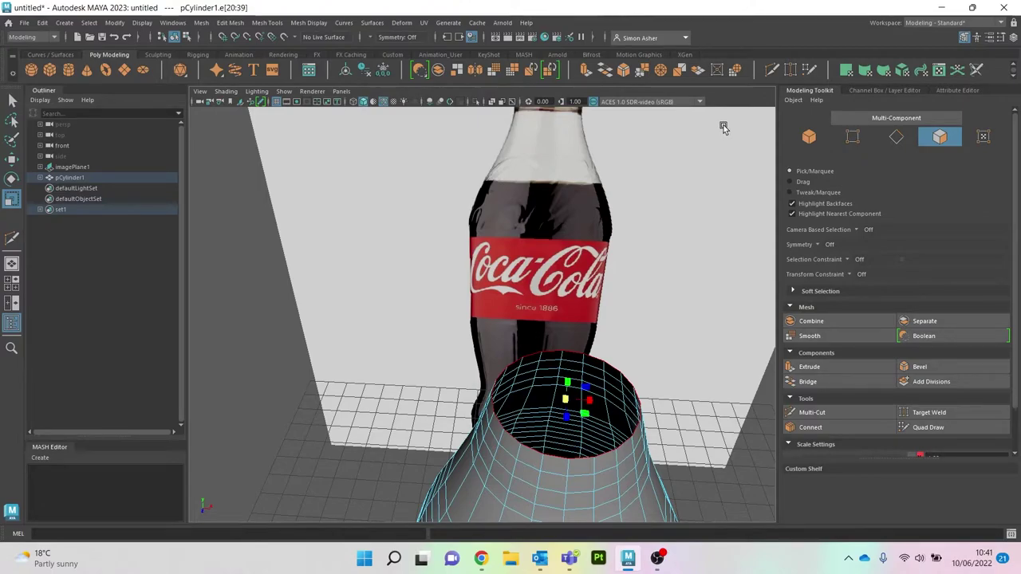
- Return to the front view at the neck and turn on the smooth mesh preview
scroll(634, 277, down, 5)
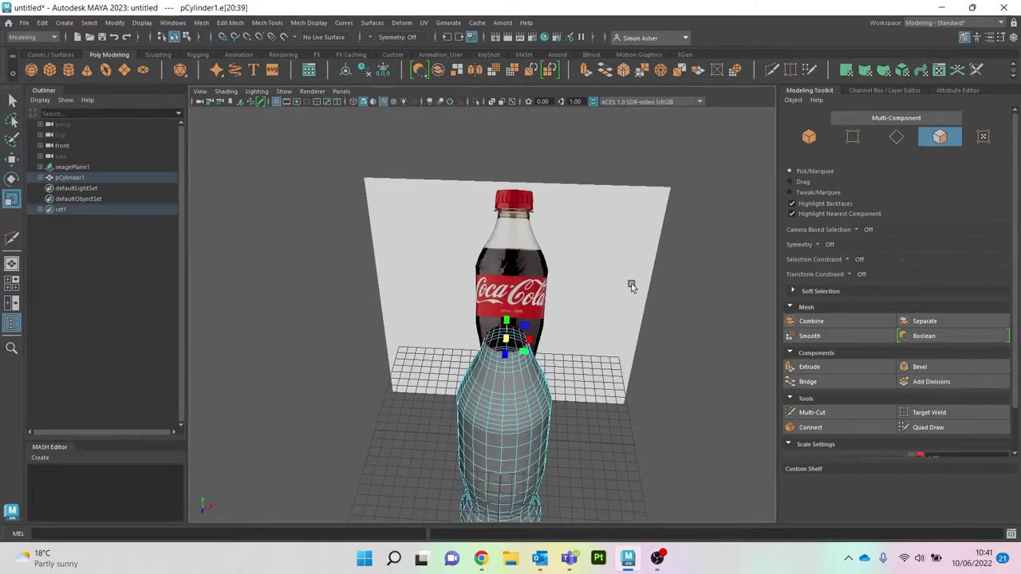
key(space)
drag(725, 303, 725, 331)
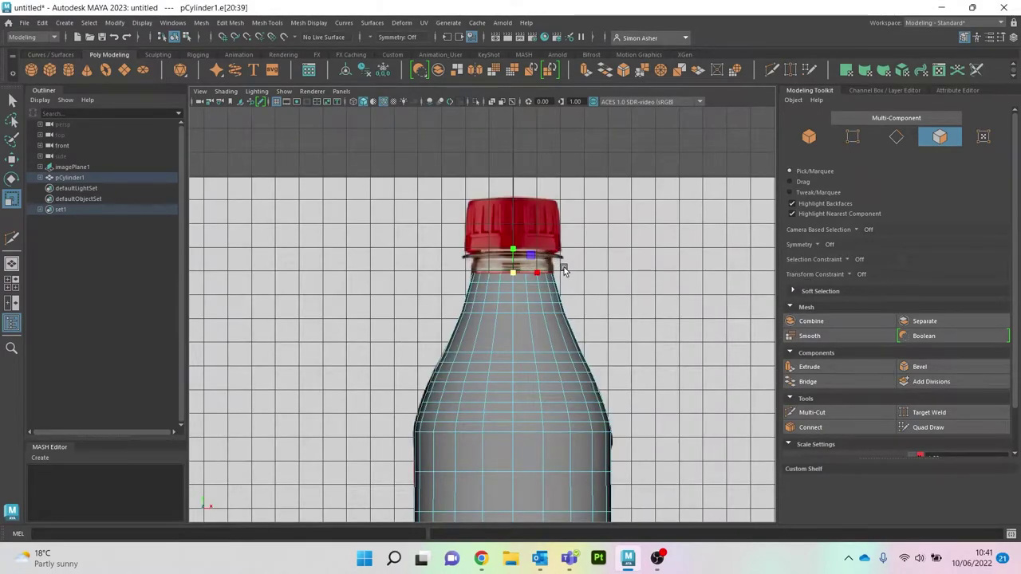
scroll(546, 251, up, 5)
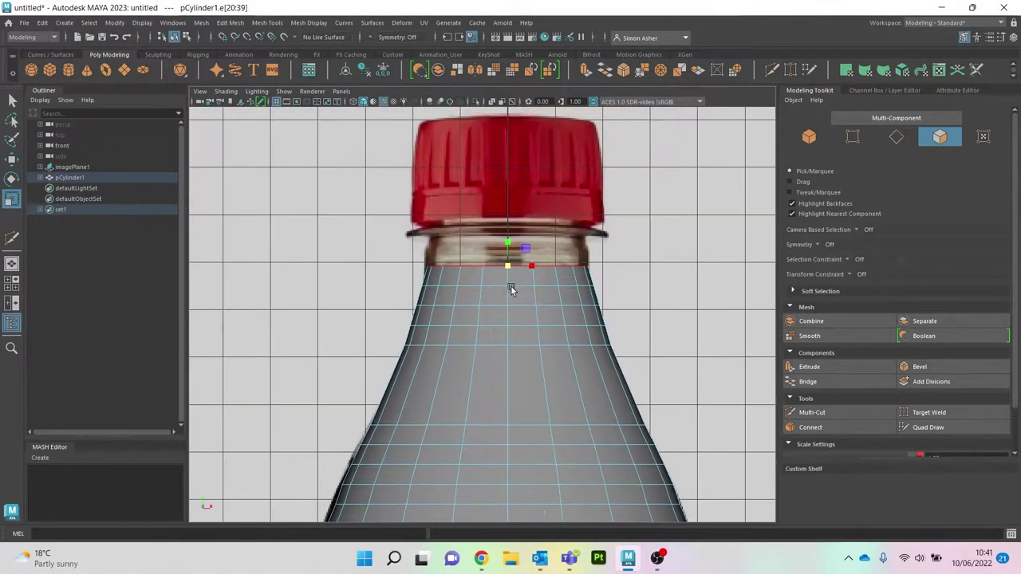
alt+middle_drag(512, 290, 484, 318)
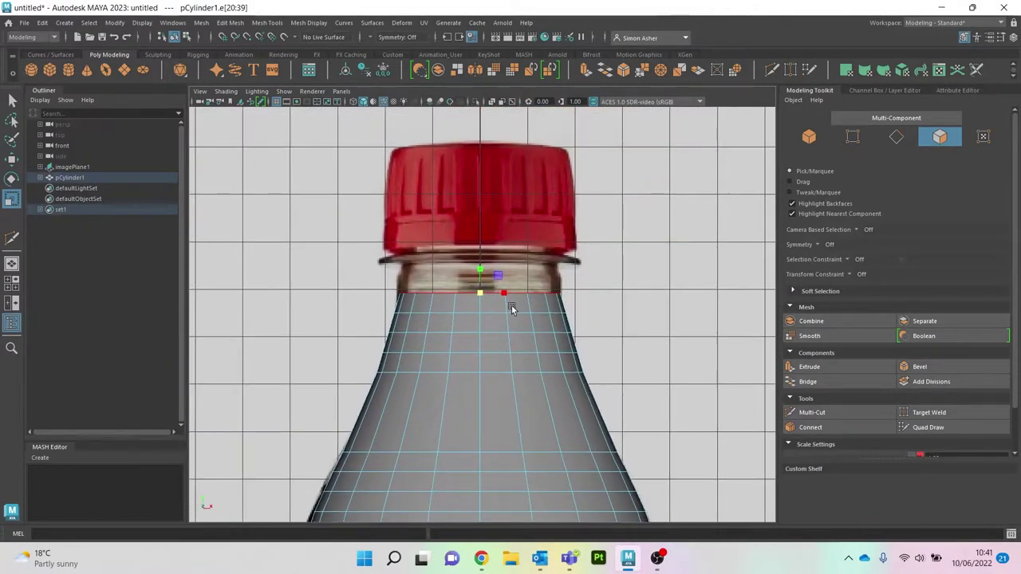
alt+middle_drag(534, 372, 547, 301)
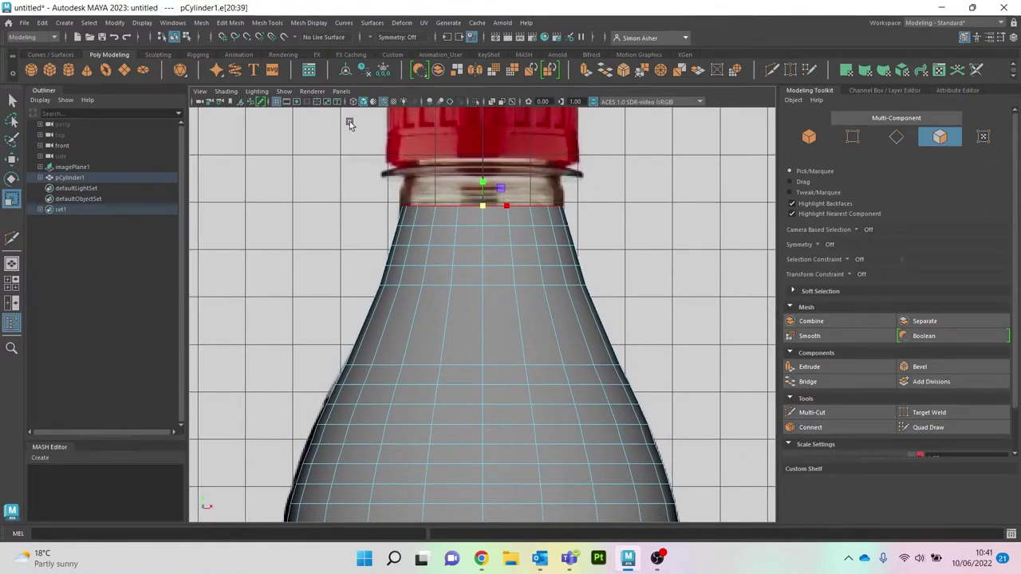
key(3)
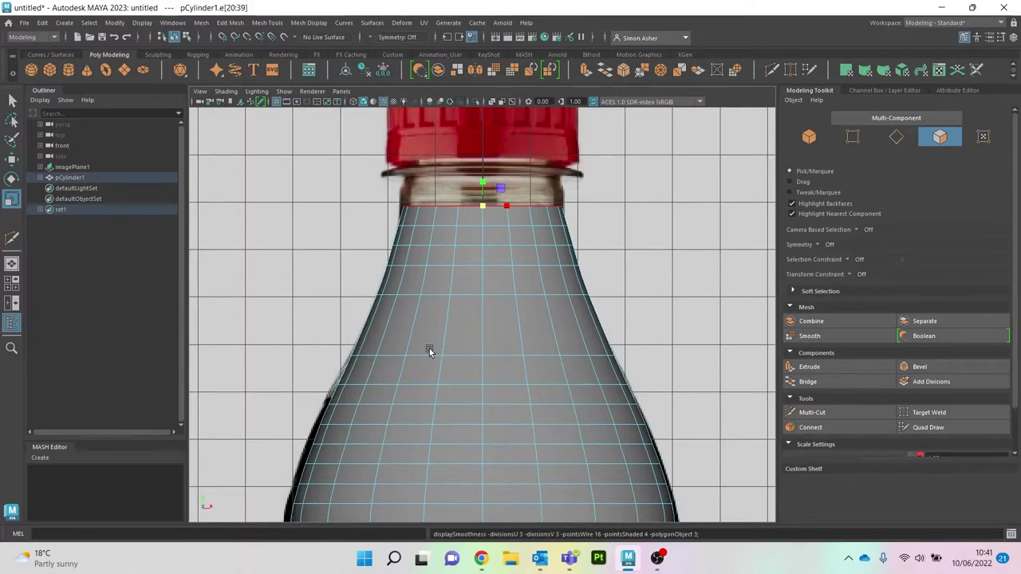
- Turn off the smooth preview and insert three evenly spaced horizontal edge loops in the wide gap between loops below the neck with Multi-Cut
key(1)
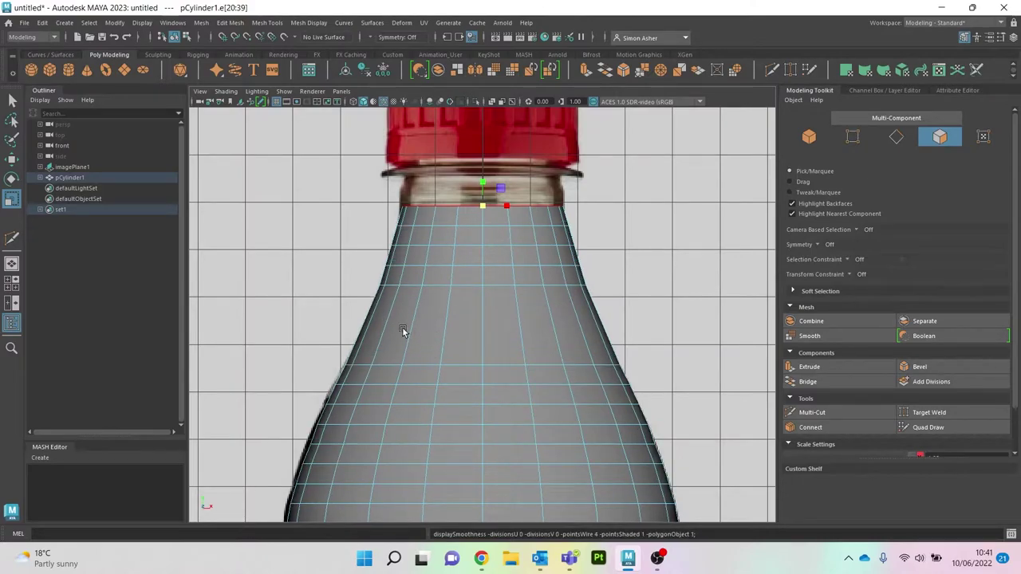
click(363, 101)
click(812, 413)
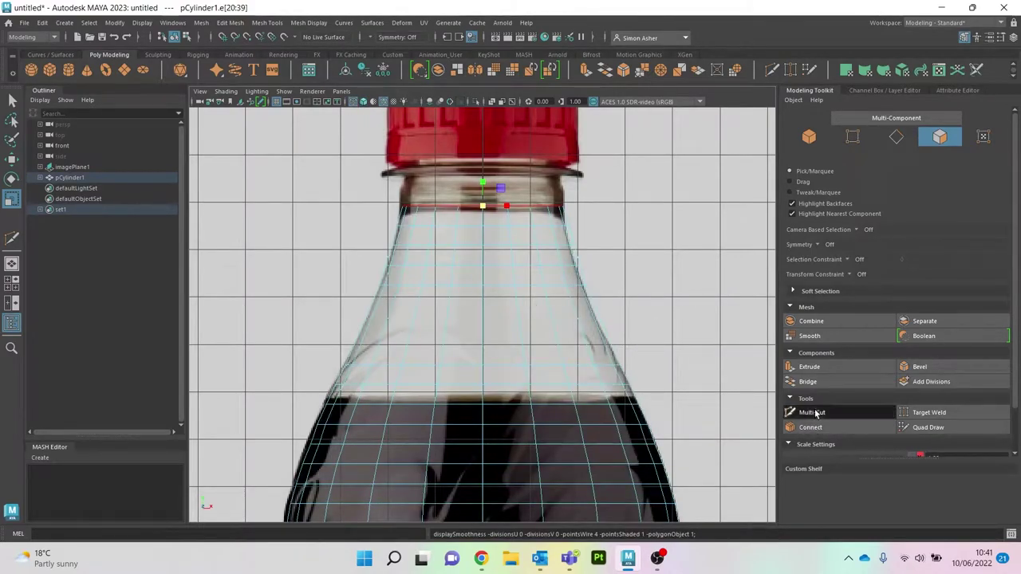
ctrl+middle_click(470, 328)
ctrl+middle_click(468, 308)
ctrl+middle_click(464, 348)
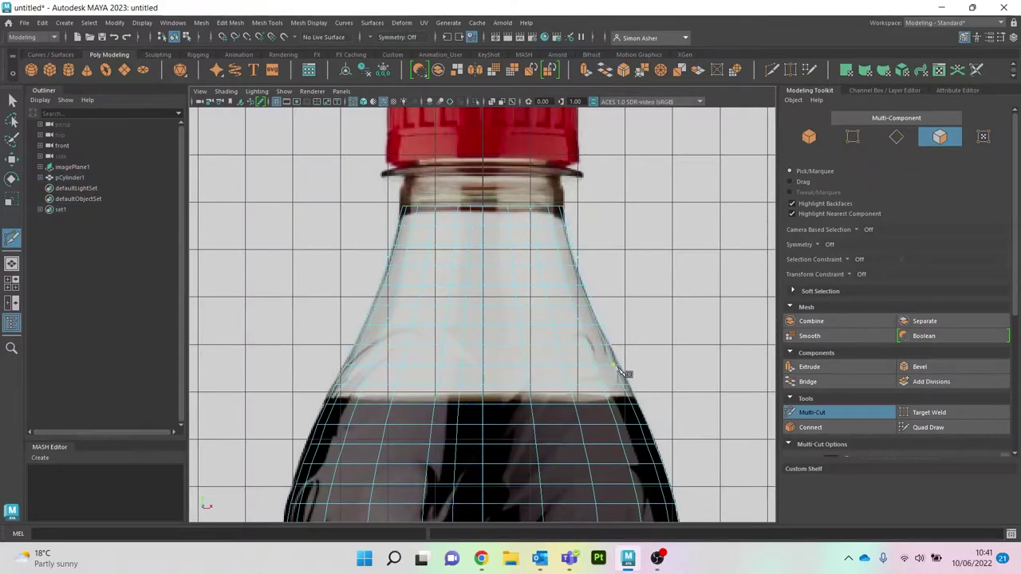
click(372, 103)
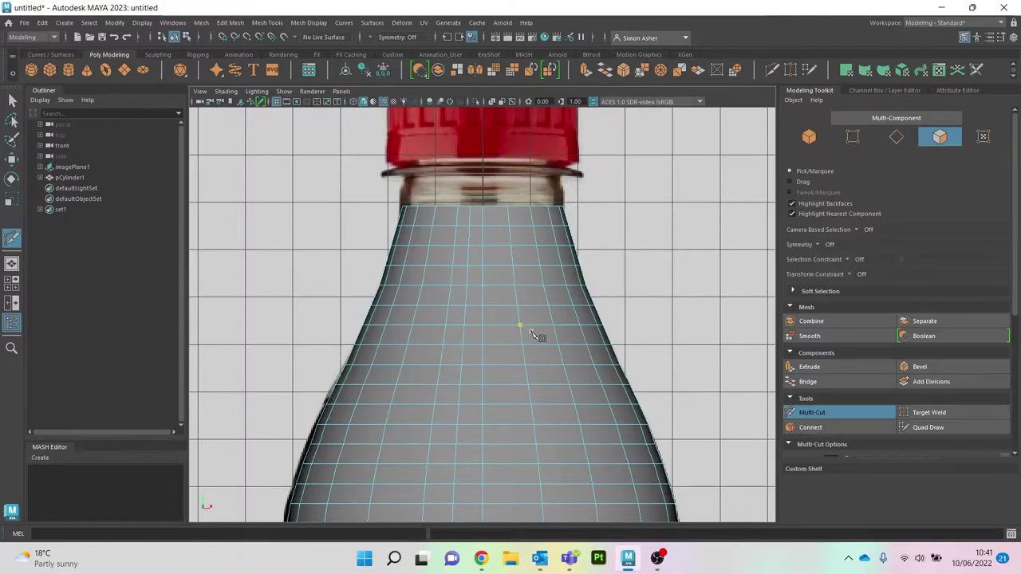
- Select the open edge loop at the top of the neck and show the mesh in wireframe over the reference
scroll(476, 347, down, 3)
scroll(483, 344, down, 4)
scroll(506, 319, up, 6)
scroll(506, 319, up, 5)
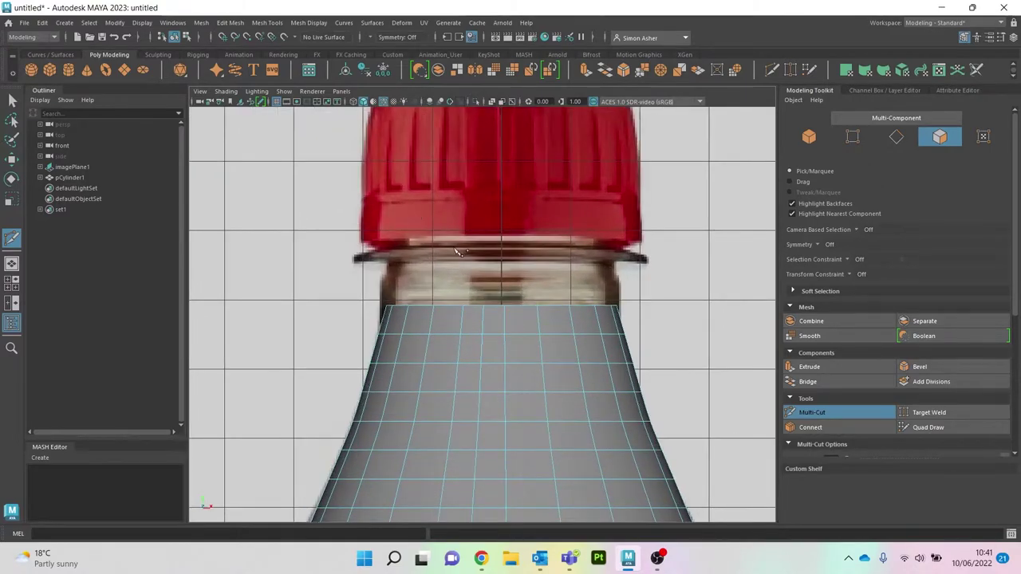
key(w)
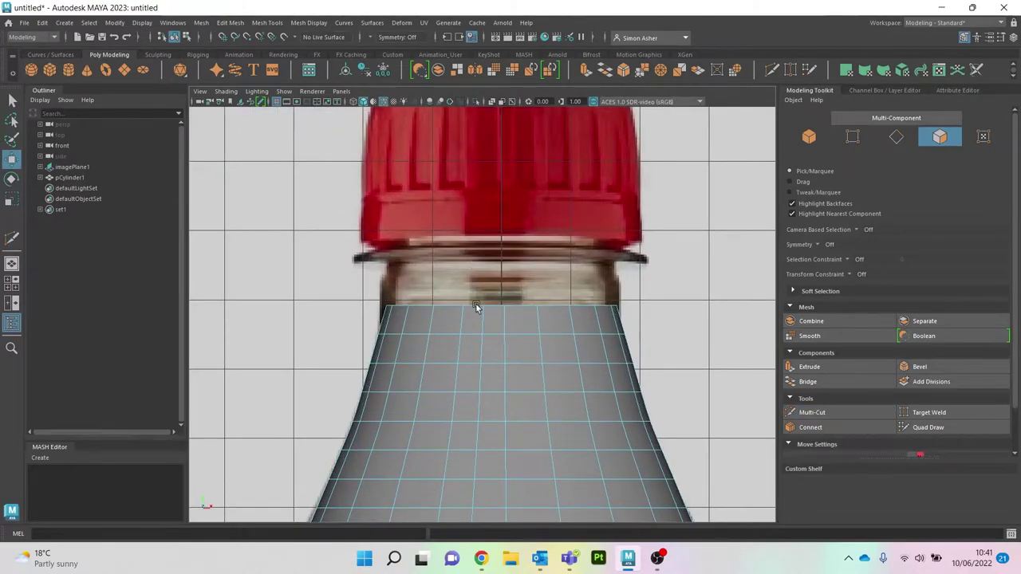
double_click(476, 304)
click(467, 343)
right_drag(466, 239, 466, 209)
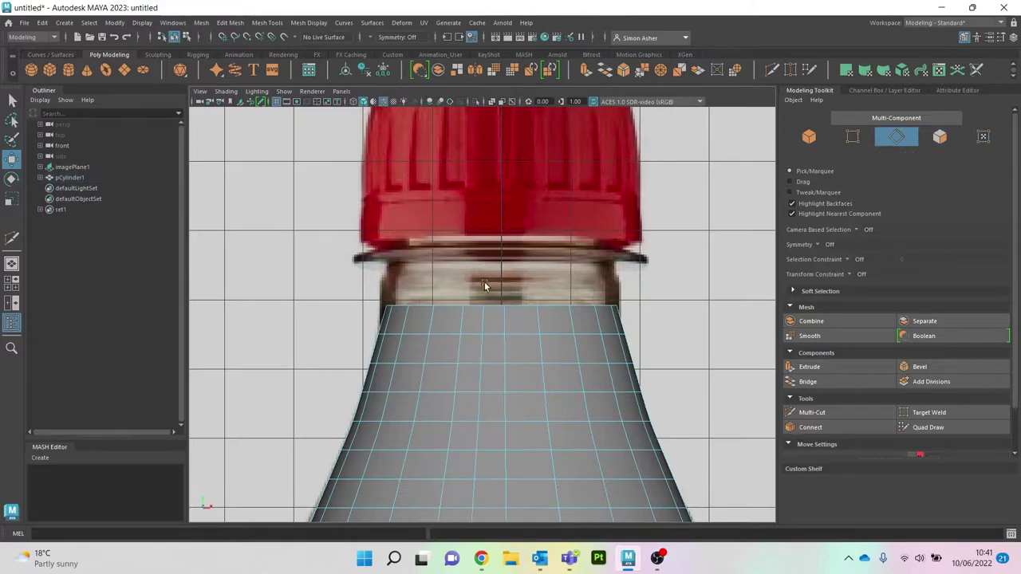
double_click(473, 305)
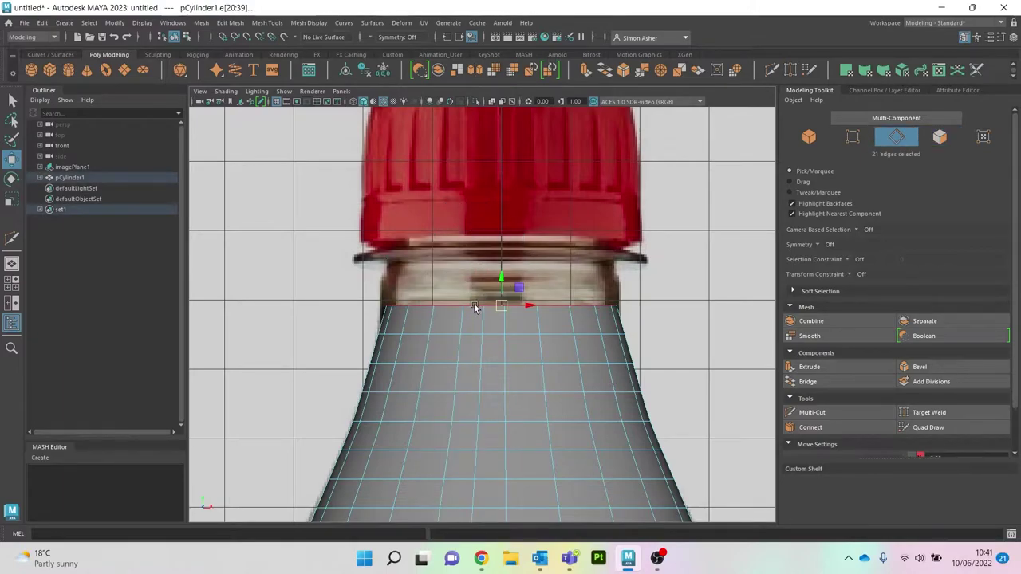
click(353, 101)
scroll(475, 253, up, 1)
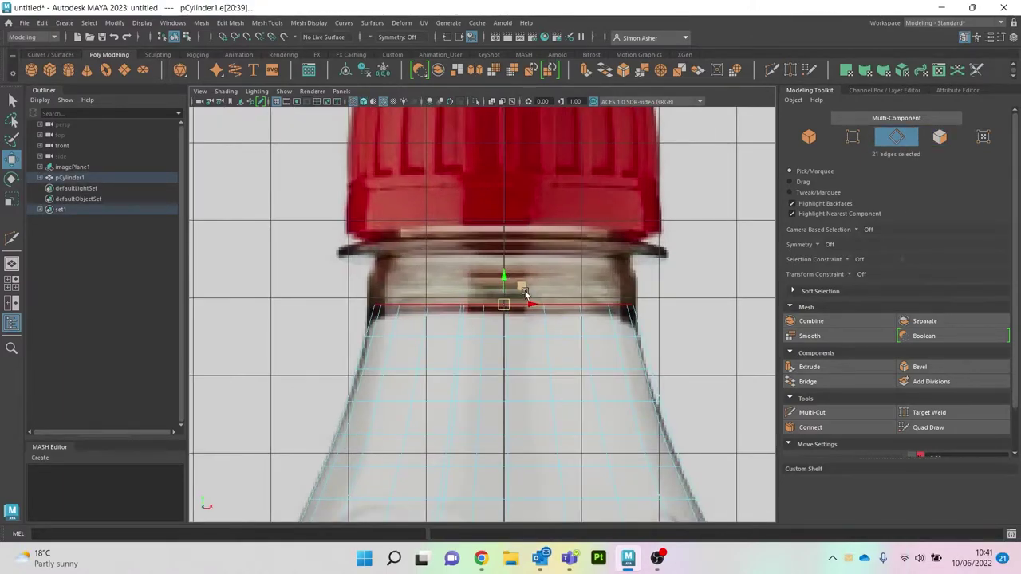
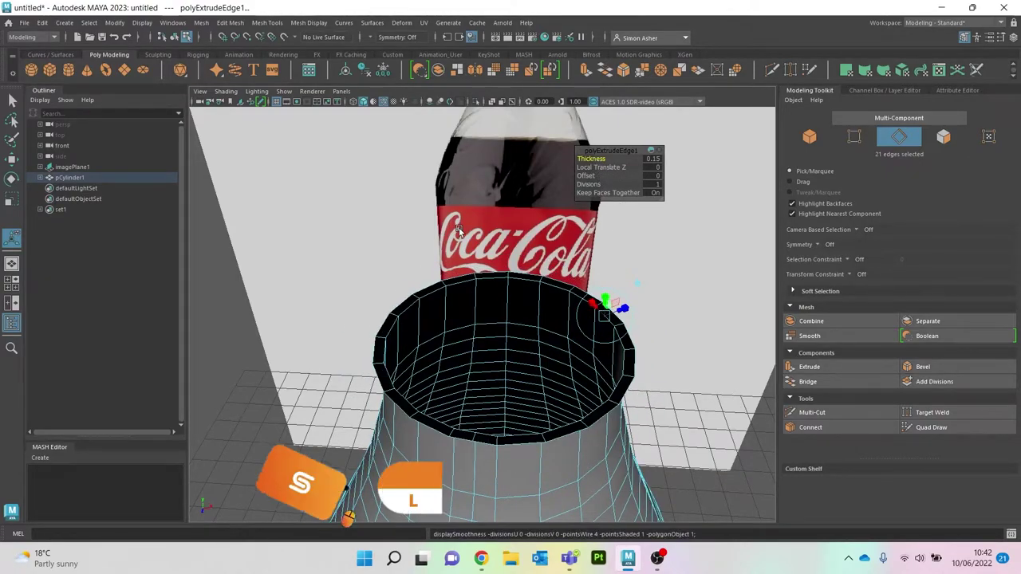
- In the front view, set the extruded neck edge's thickness to 0.43 to form the flange beneath the reference cap
key(space)
click(459, 257)
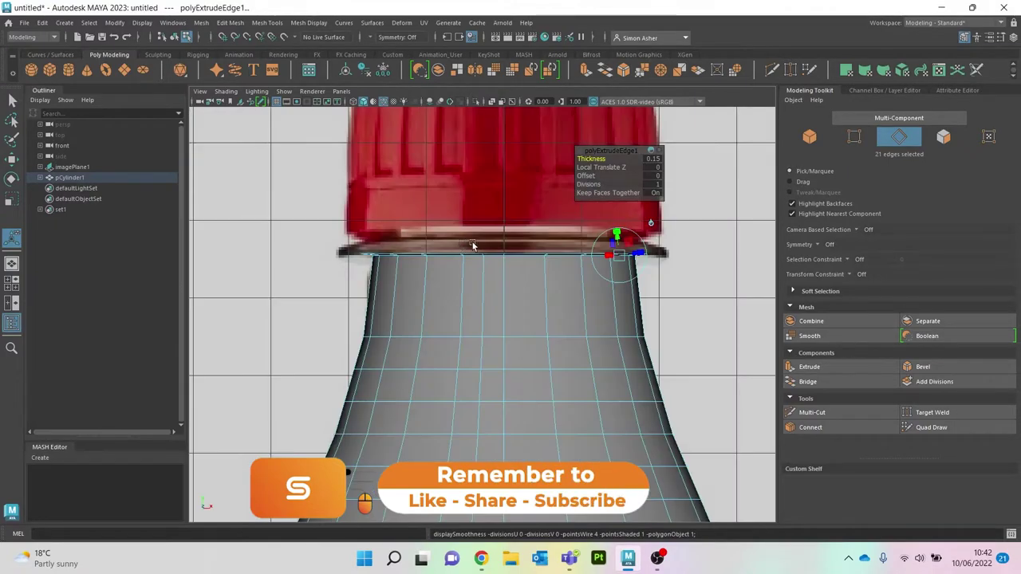
scroll(508, 253, up, 1)
drag(585, 158, 602, 158)
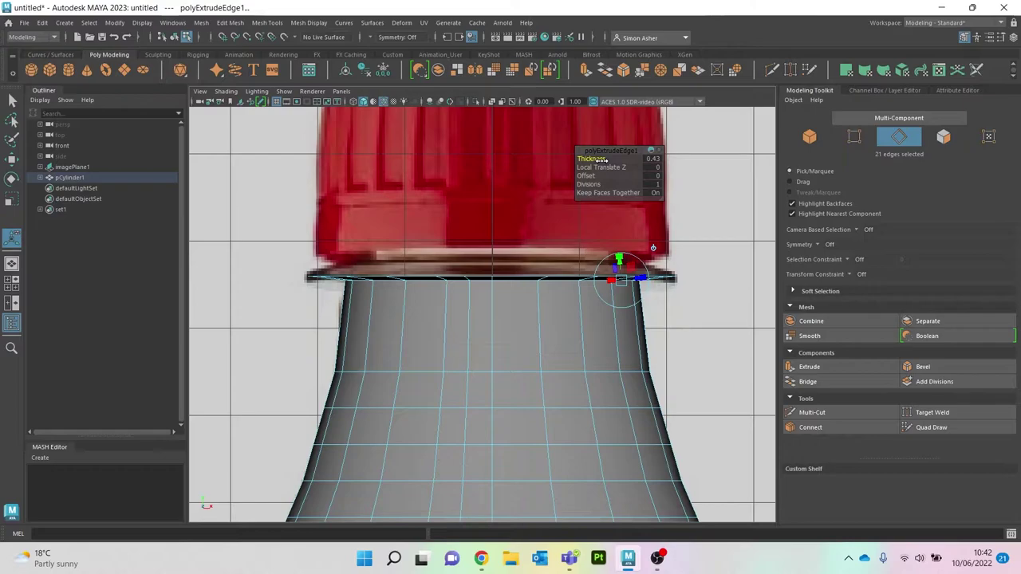
- Extrude the flange's outer edge loop slightly upward to give the flange its height
key(w)
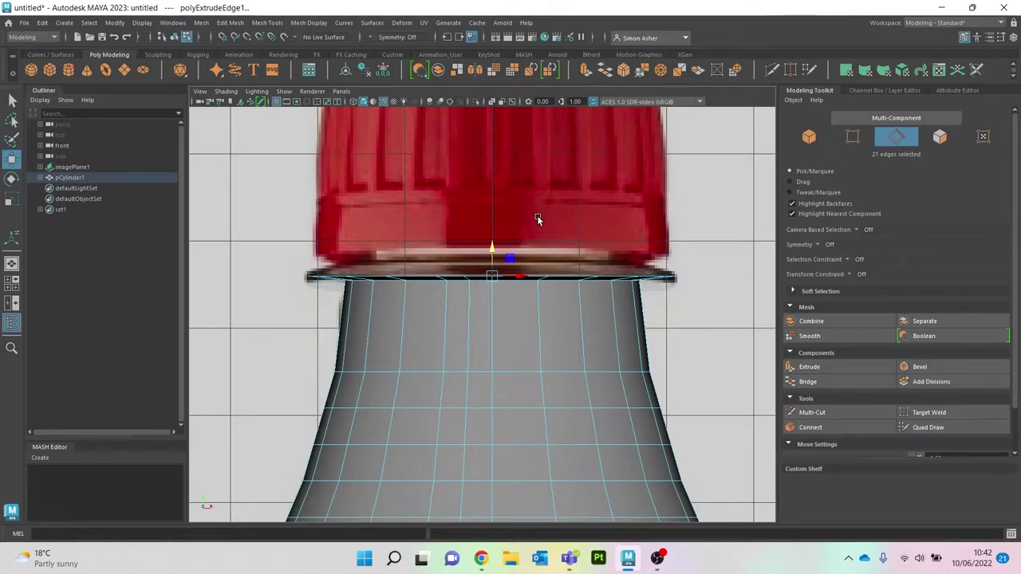
drag(493, 248, 494, 233)
key(ctrl+e)
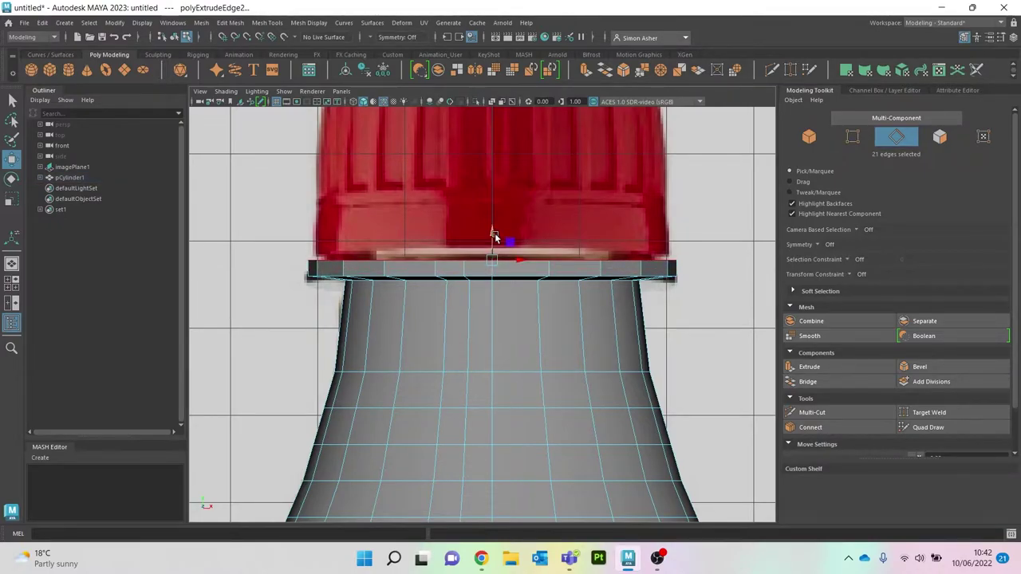
drag(493, 238, 493, 245)
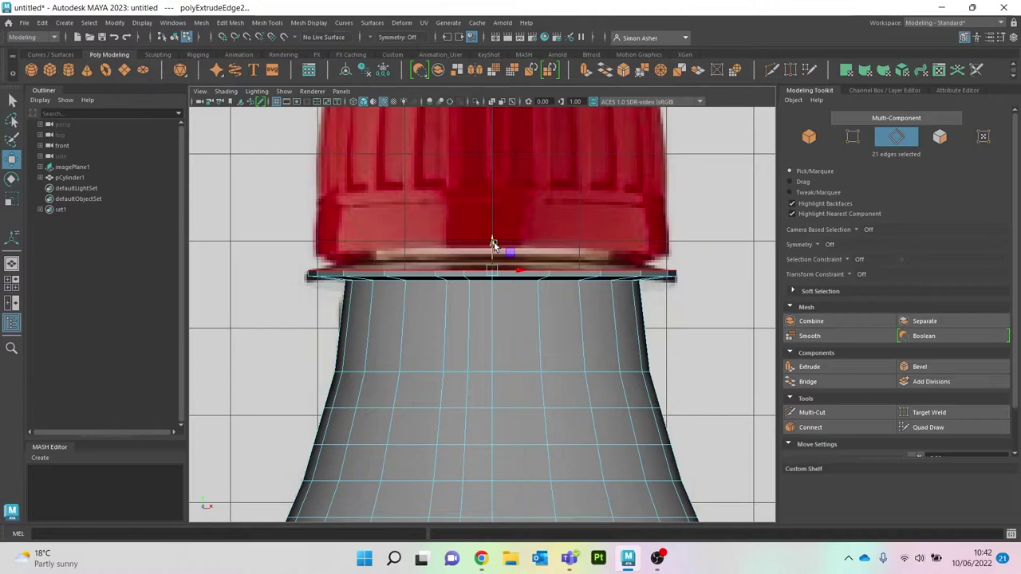
- Extrude the flange's upper edge loop inward and raise the new inner loop to slope the top surface
key(ctrl+e)
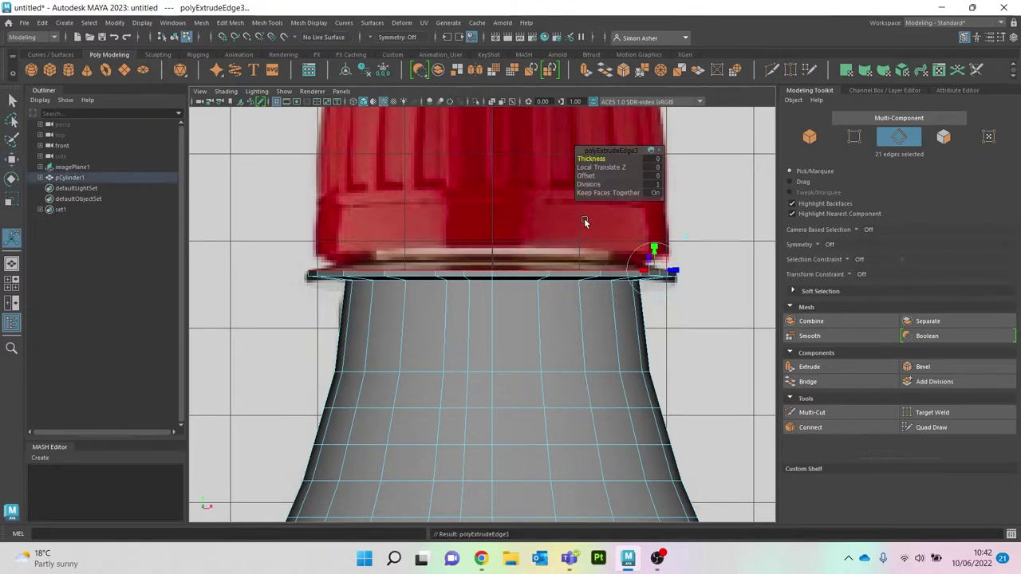
key(space)
drag(683, 221, 680, 206)
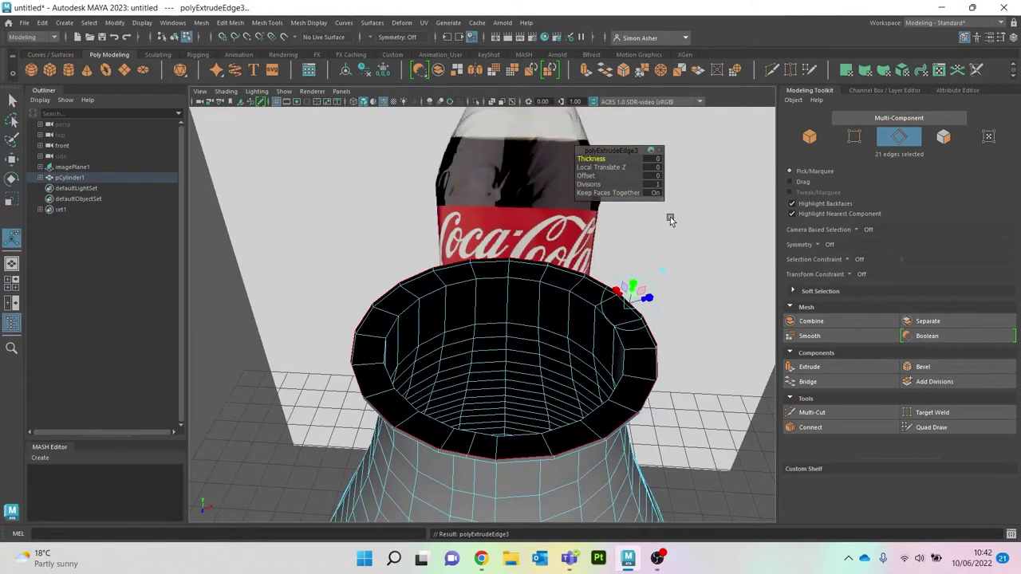
drag(592, 156, 571, 161)
key(space)
drag(410, 182, 411, 209)
scroll(460, 234, up, 2)
key(w)
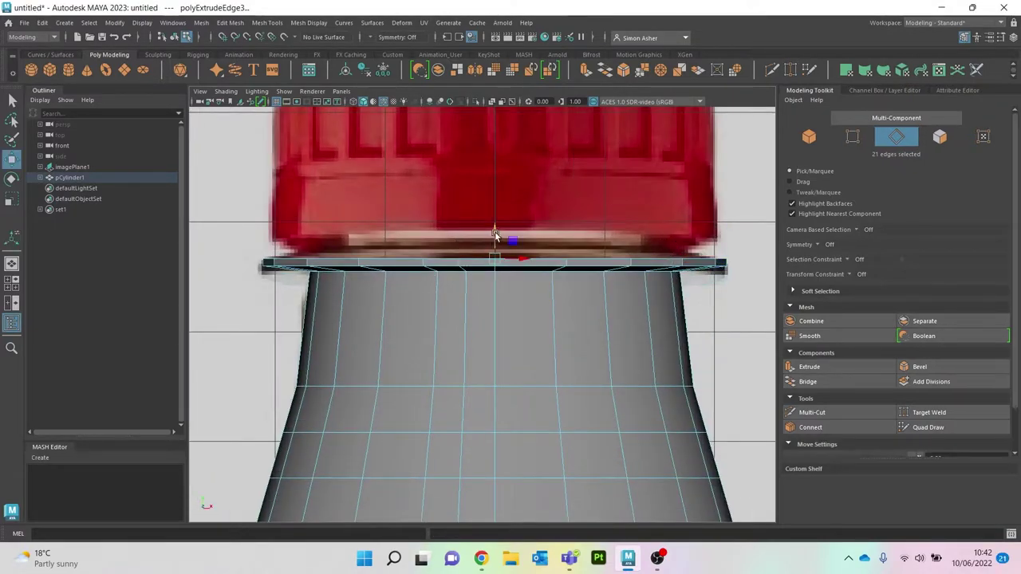
drag(495, 227, 474, 196)
- Scale the flange's inner edge loop inward in the horizontal plane and return to the front view
key(space)
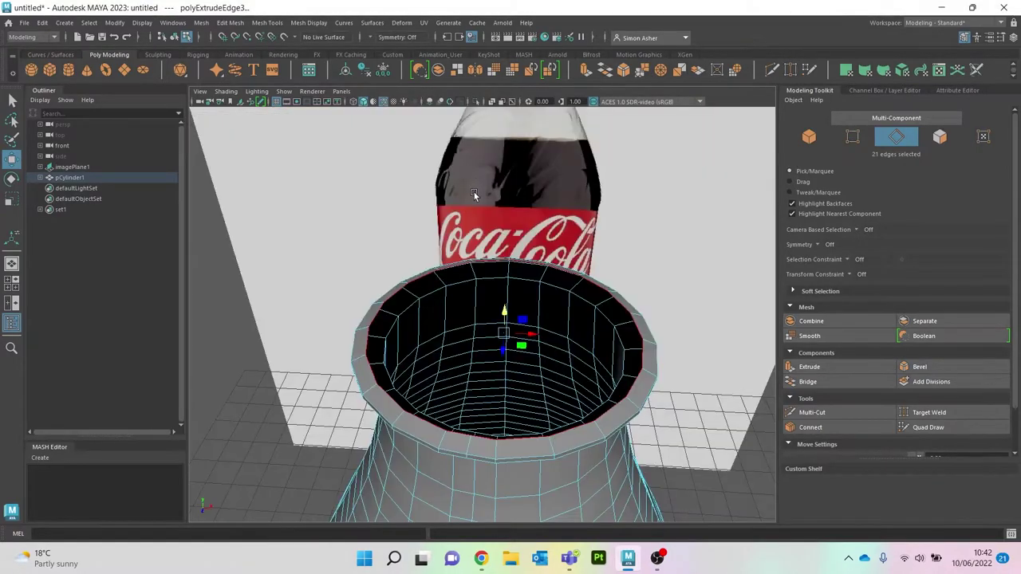
key(r)
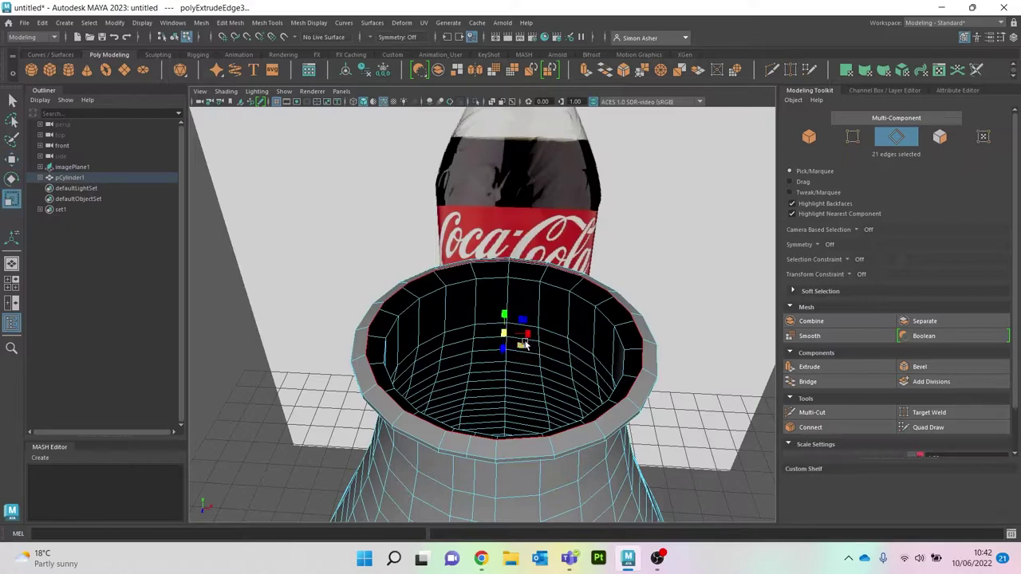
drag(525, 344, 547, 356)
scroll(547, 356, up, 2)
alt+middle_drag(547, 294, 519, 369)
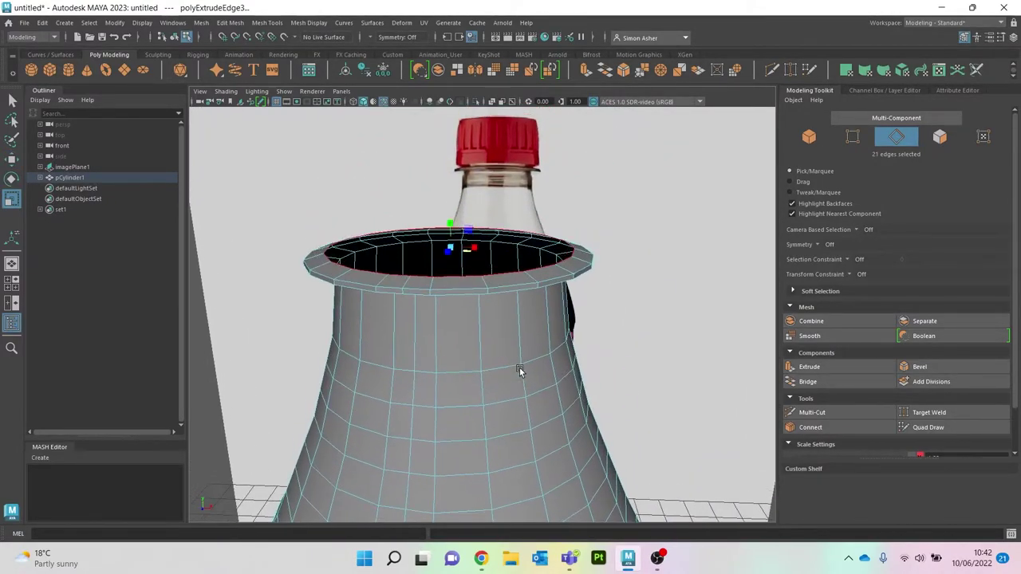
key(space)
drag(623, 204, 623, 229)
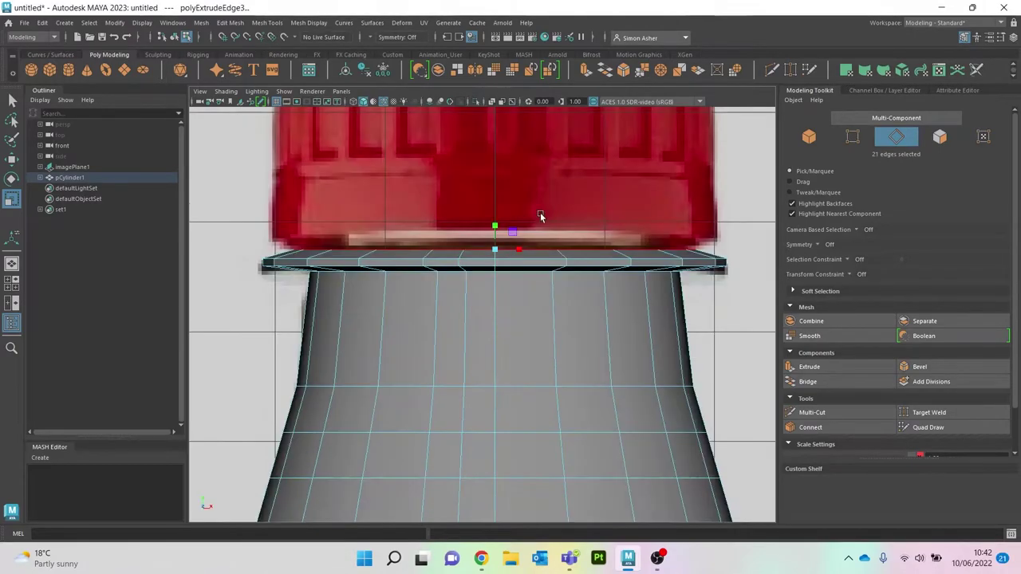
alt+middle_drag(533, 216, 544, 289)
- Extrude the inner edge loop straight up to near the top of the reference cap and return to object mode
key(w)
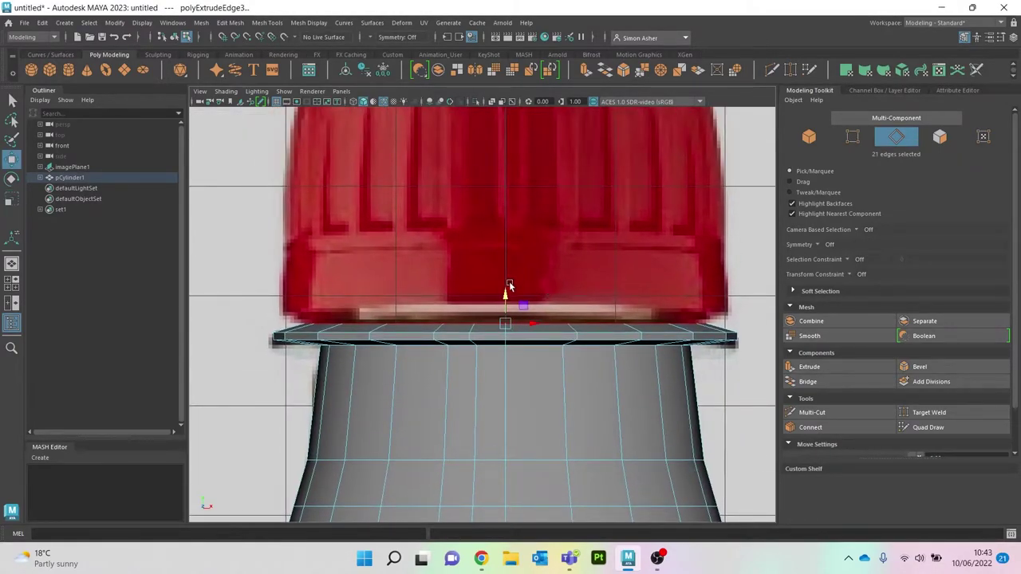
scroll(506, 299, down, 3)
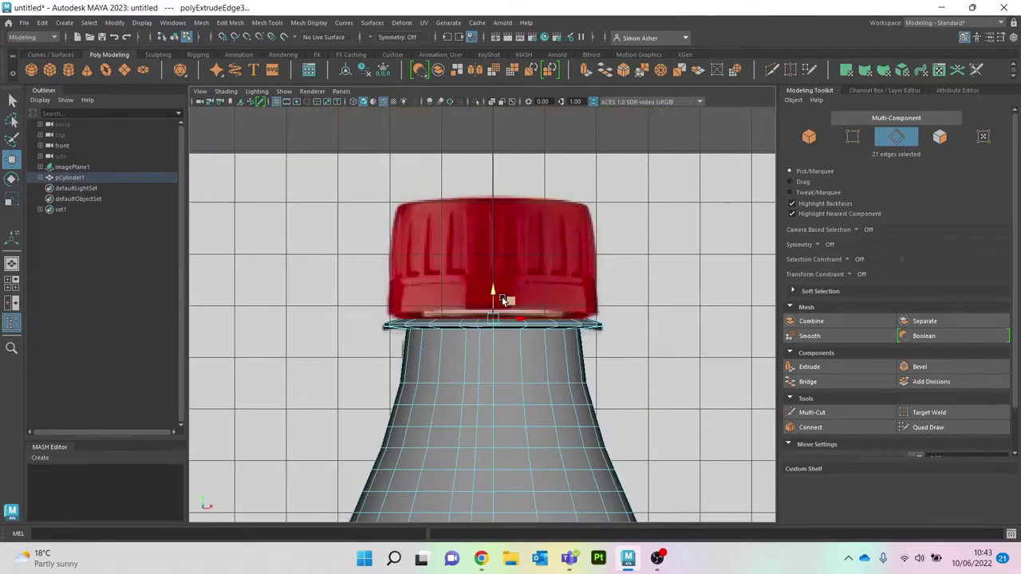
drag(493, 293, 501, 184)
scroll(517, 263, down, 4)
scroll(513, 271, down, 4)
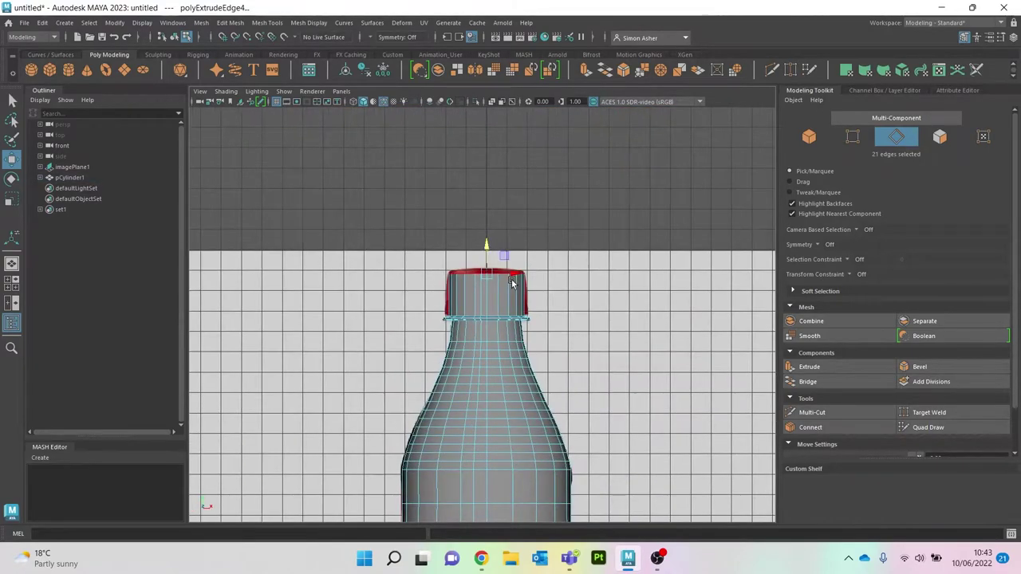
alt+middle_drag(567, 358, 547, 274)
right_drag(368, 138, 384, 130)
click(403, 166)
alt+middle_drag(409, 174, 412, 146)
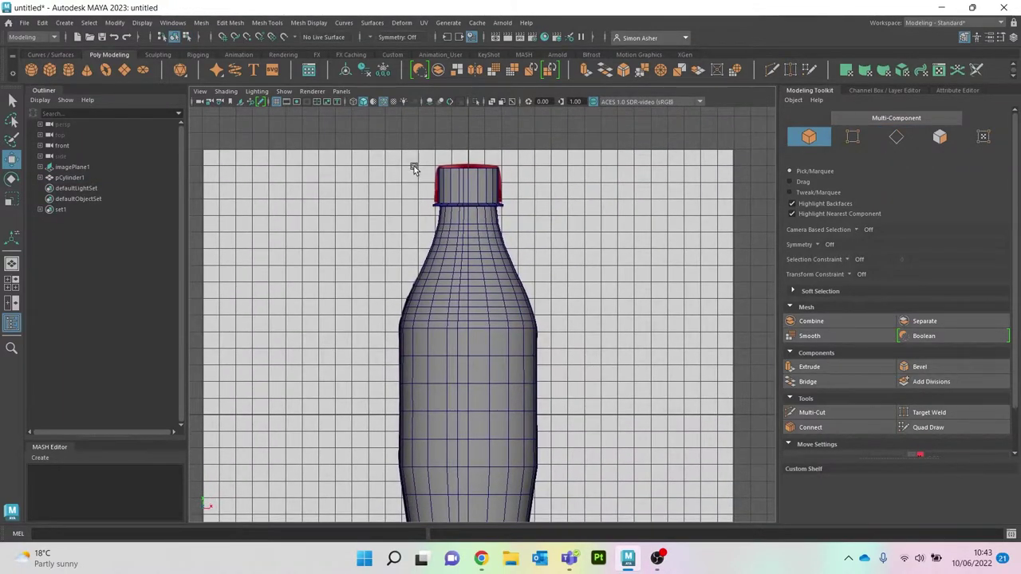
- Delete the extra vertical edge loop near the middle of the bottle body and return to object mode
scroll(490, 199, up, 6)
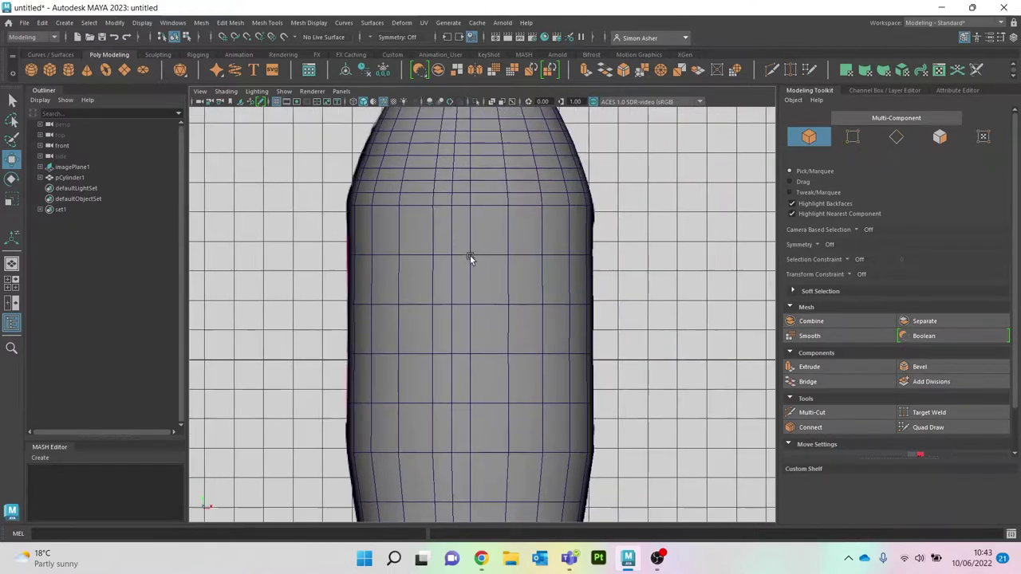
right_drag(485, 228, 487, 204)
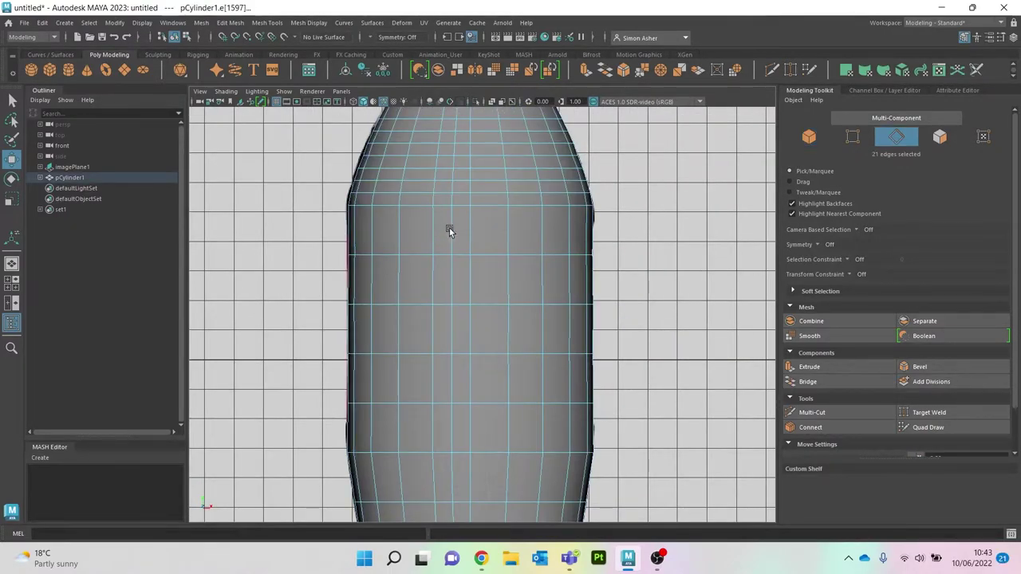
double_click(452, 231)
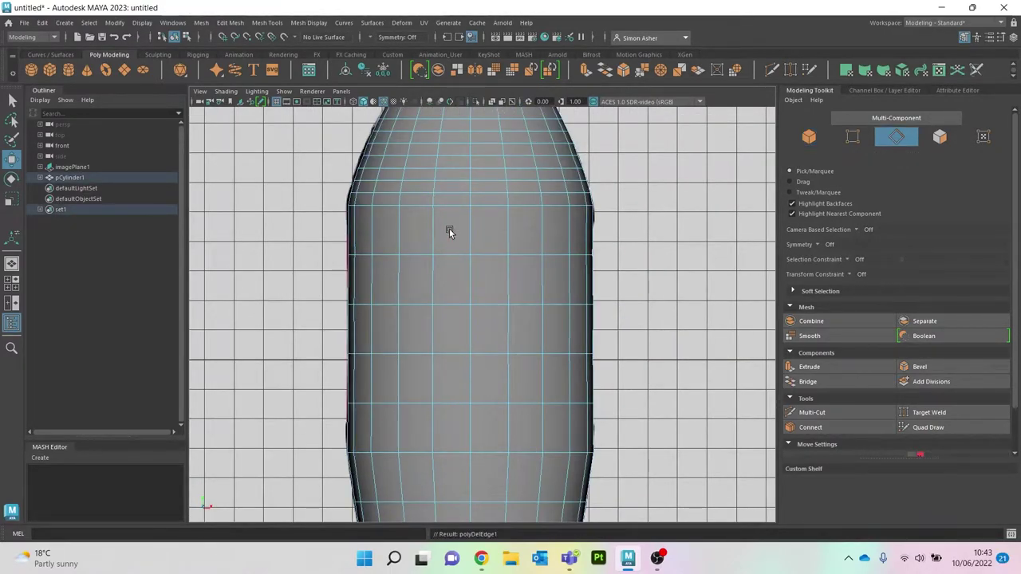
scroll(451, 229, down, 5)
scroll(449, 223, up, 2)
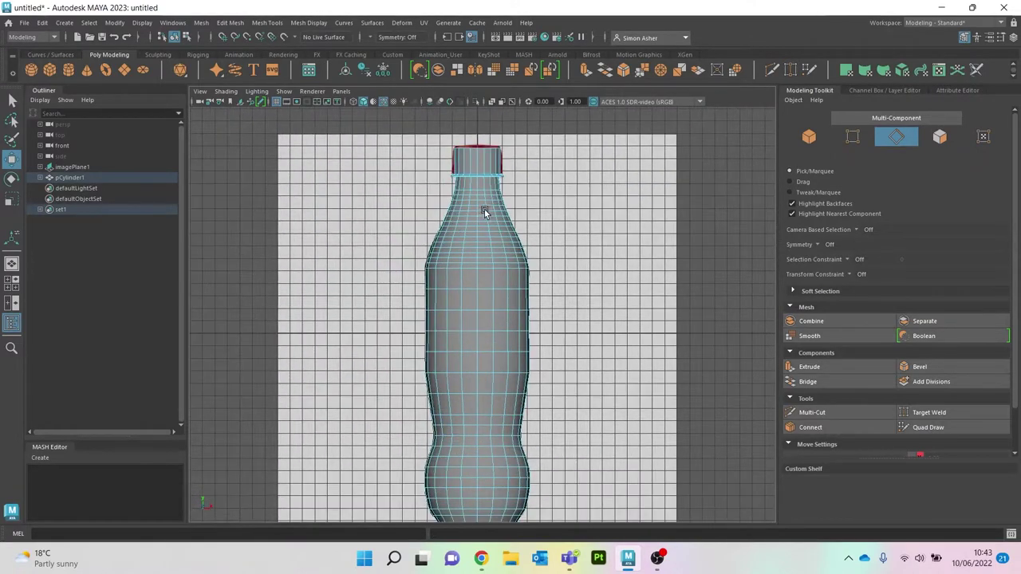
right_drag(371, 122, 409, 99)
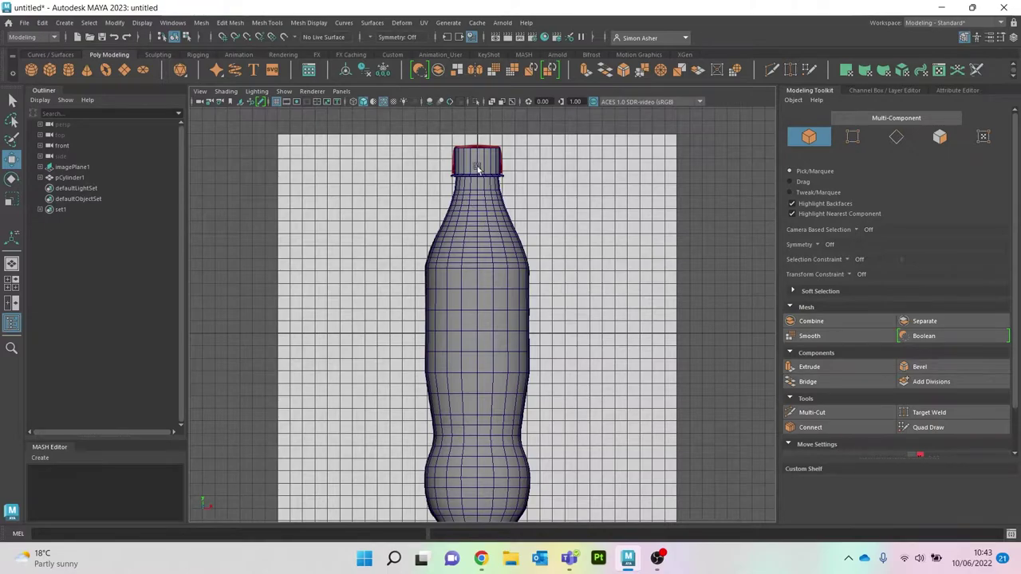
- Turn off the wireframe overlay on the shaded bottle in the front view
click(385, 104)
click(384, 104)
click(384, 104)
click(384, 104)
click(385, 103)
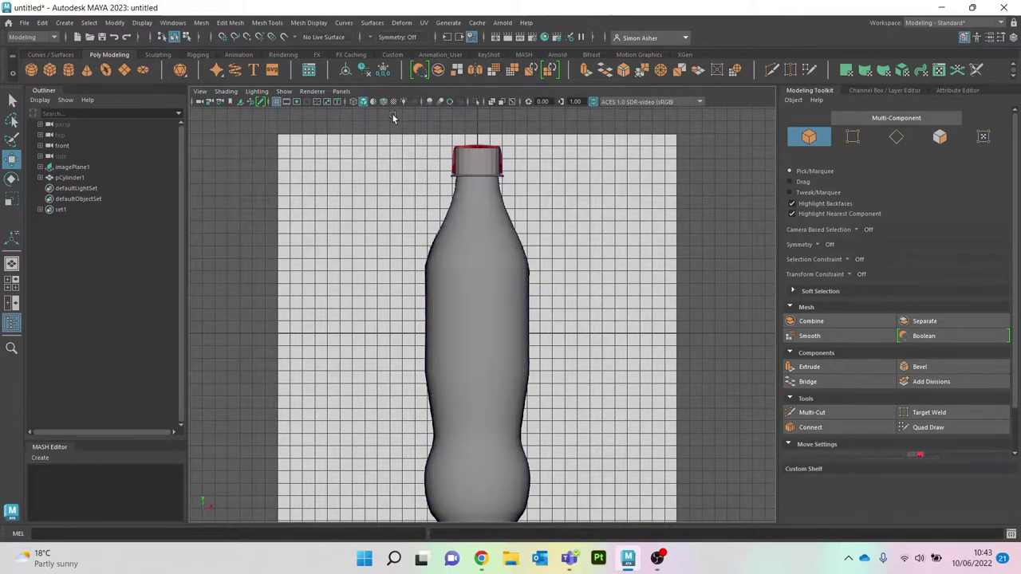
- Turn on the smooth mesh preview for the bottle and deselect it
scroll(483, 202, up, 2)
click(483, 206)
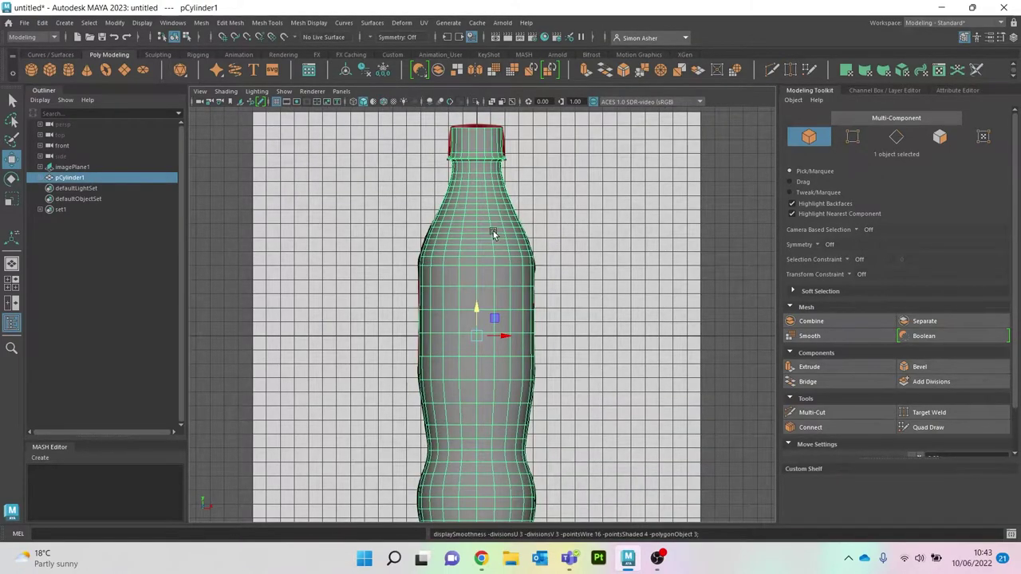
scroll(681, 222, down, 1)
click(617, 289)
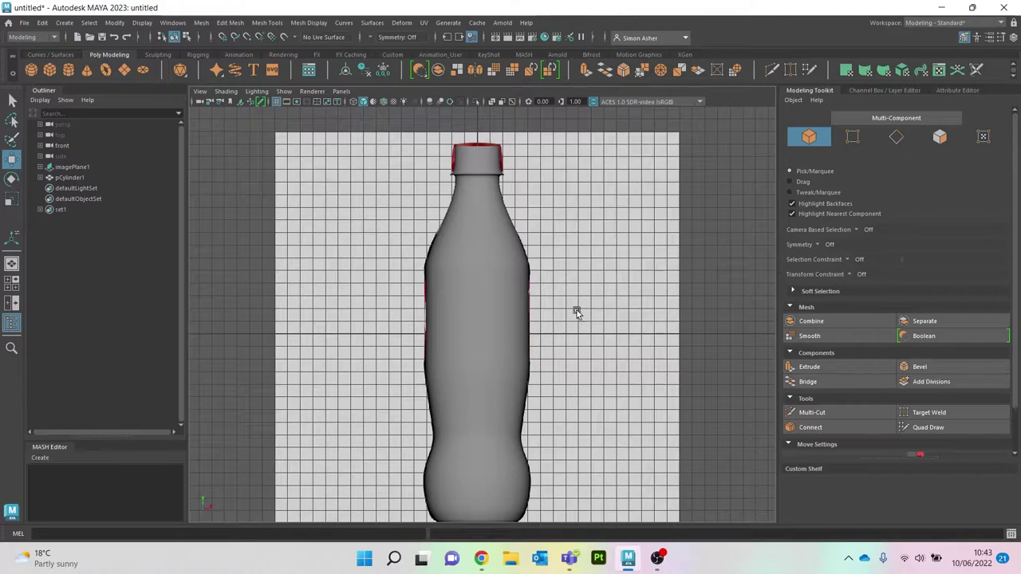
- Show the whole smoothed bottle in the perspective view
key(space)
drag(577, 311, 558, 345)
scroll(556, 273, down, 5)
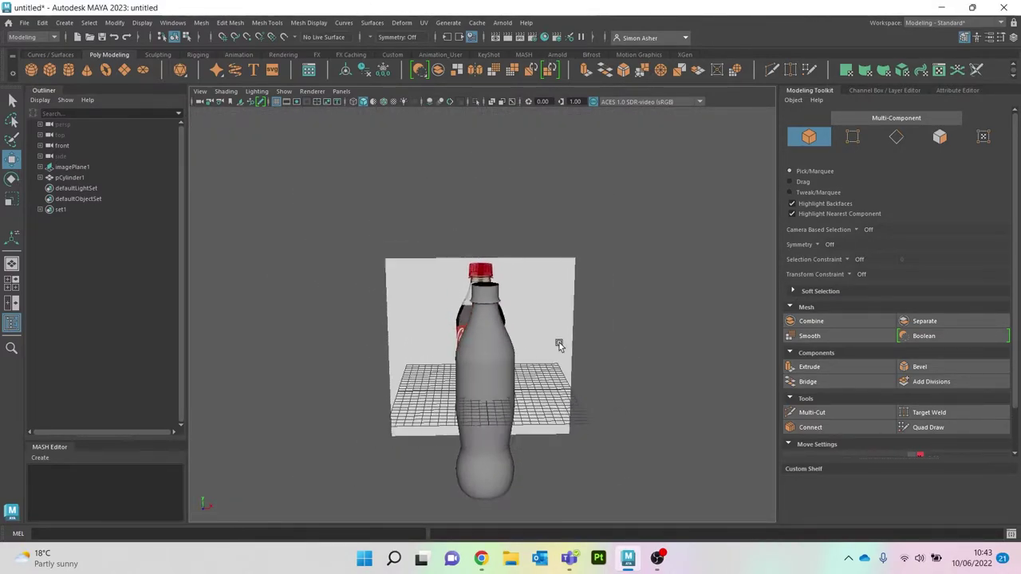
- Select the bottle and turn off its smooth mesh preview to expose the neck flange's actual edges
scroll(559, 345, up, 15)
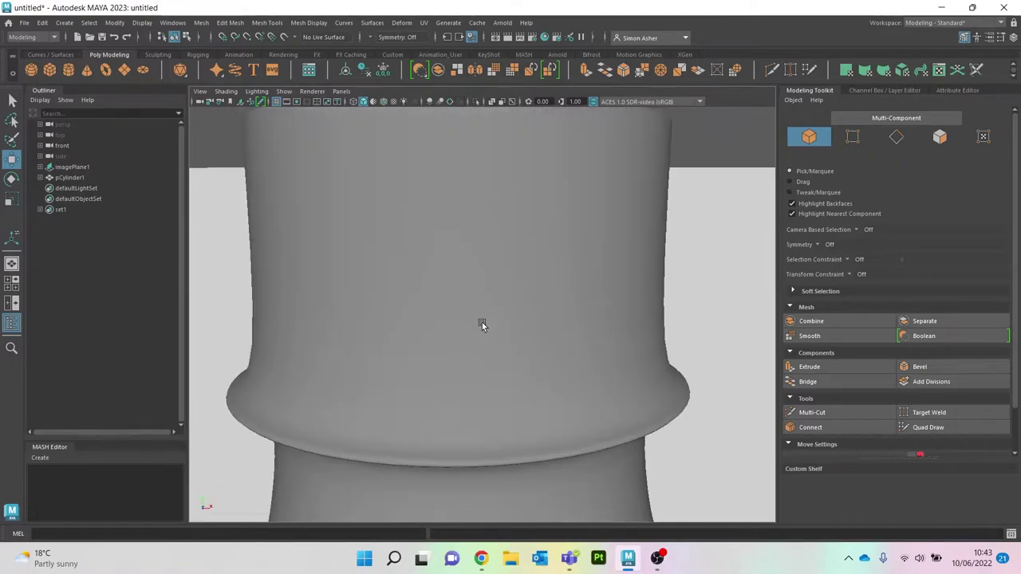
click(526, 372)
scroll(526, 368, down, 8)
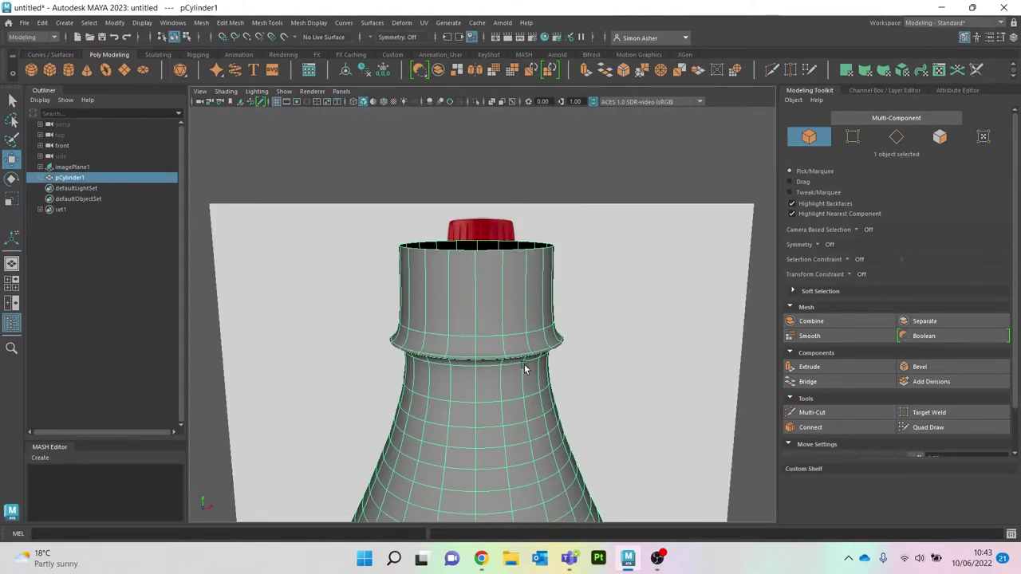
key(1)
scroll(522, 361, down, 2)
alt+drag(521, 360, 514, 333)
scroll(512, 330, up, 6)
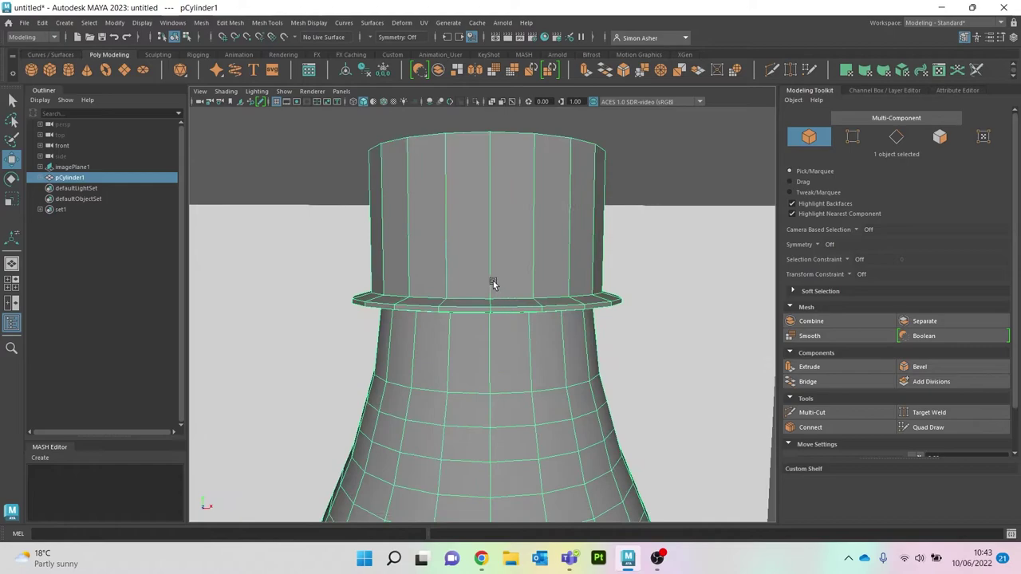
- Bevel the four edge loops around the neck flange with a fraction of 0.25 and 2 segments
right_drag(493, 284, 475, 209)
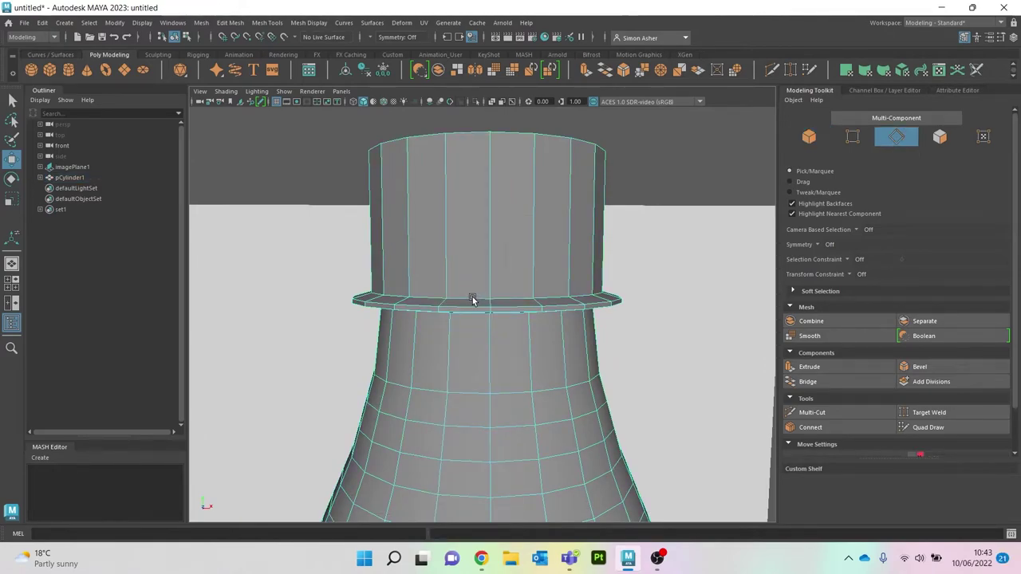
double_click(472, 300)
scroll(503, 319, up, 2)
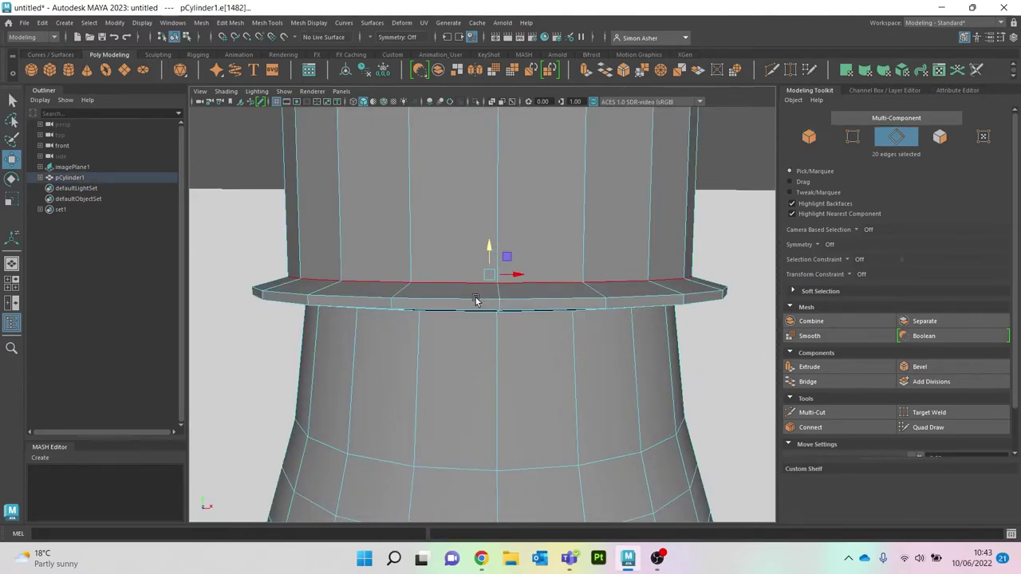
shift+double_click(475, 300)
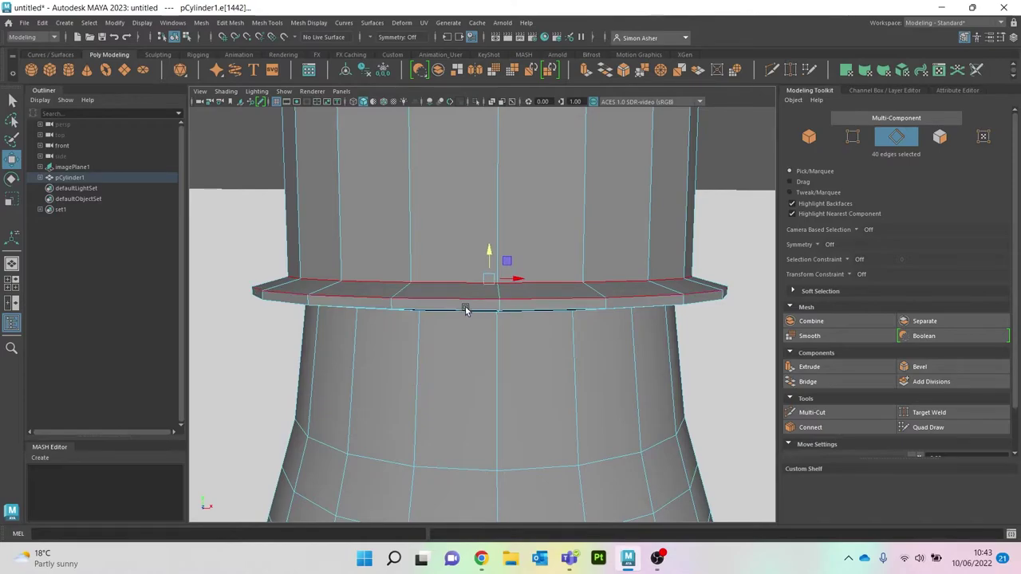
shift+double_click(466, 310)
alt+drag(488, 336, 490, 266)
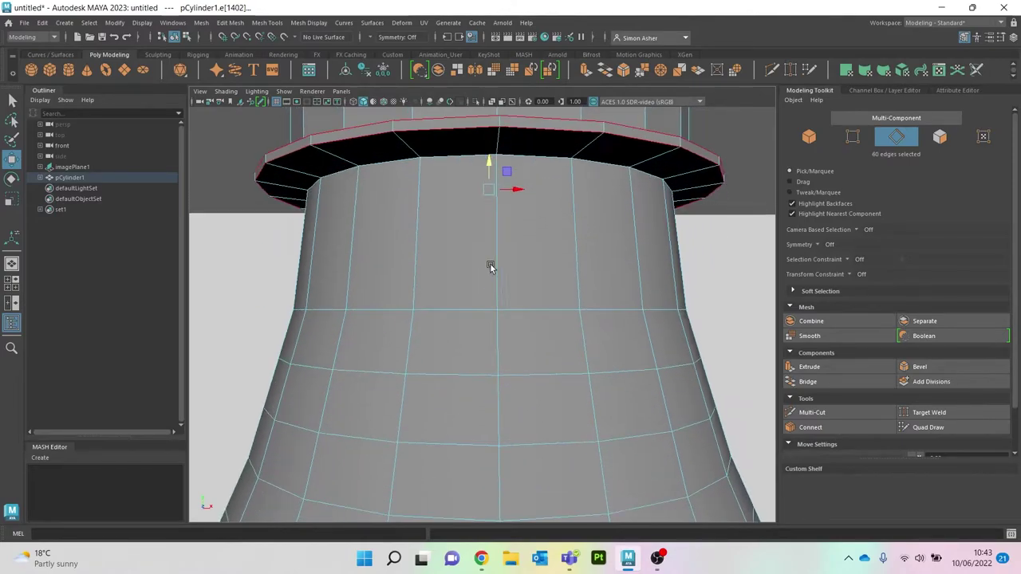
shift+double_click(453, 158)
alt+drag(466, 212, 461, 226)
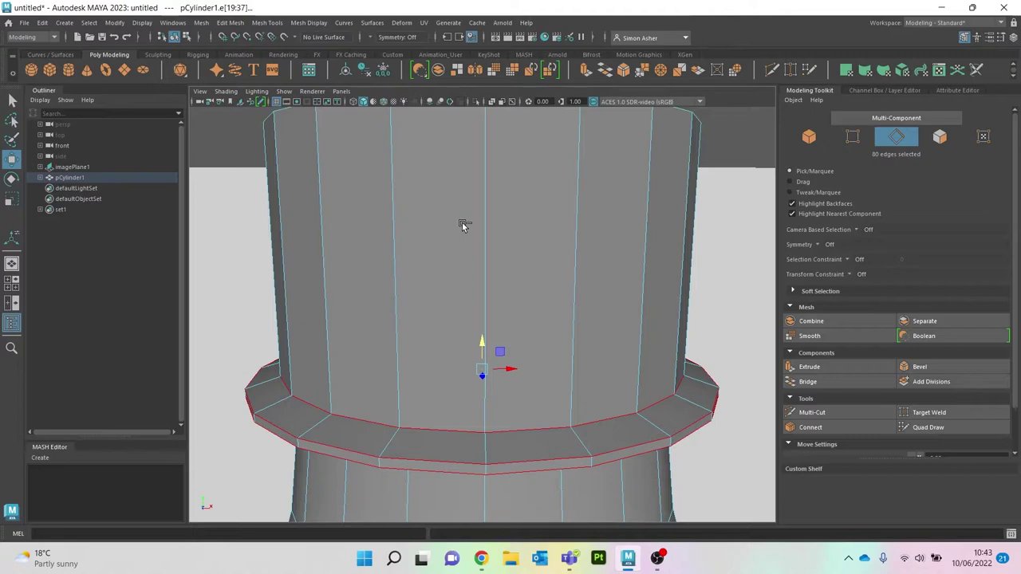
key(ctrl+b)
alt+drag(515, 246, 586, 159)
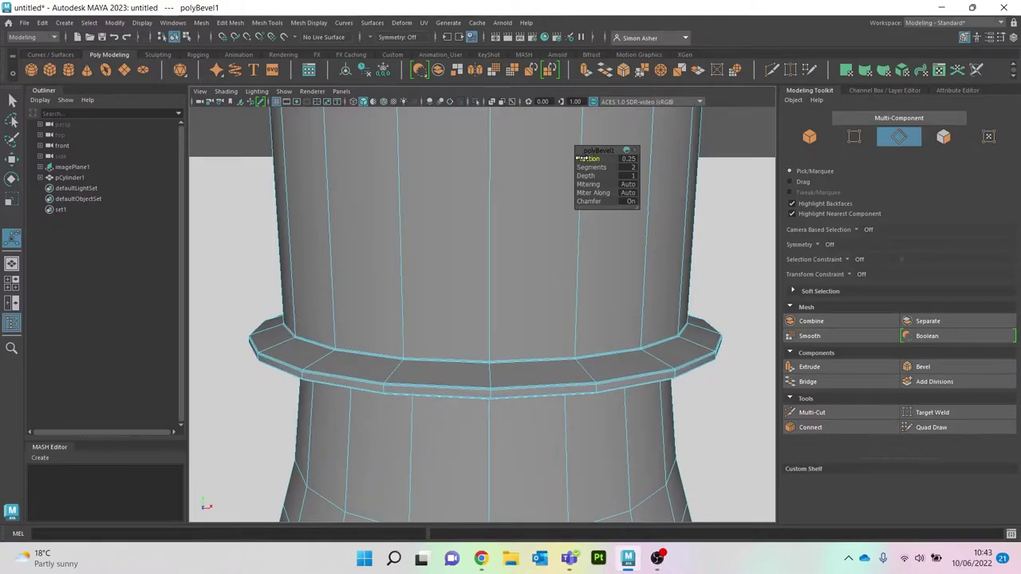
- Turn the smooth mesh preview back on, return to object mode and deselect the bottle
key(3)
right_click(224, 123)
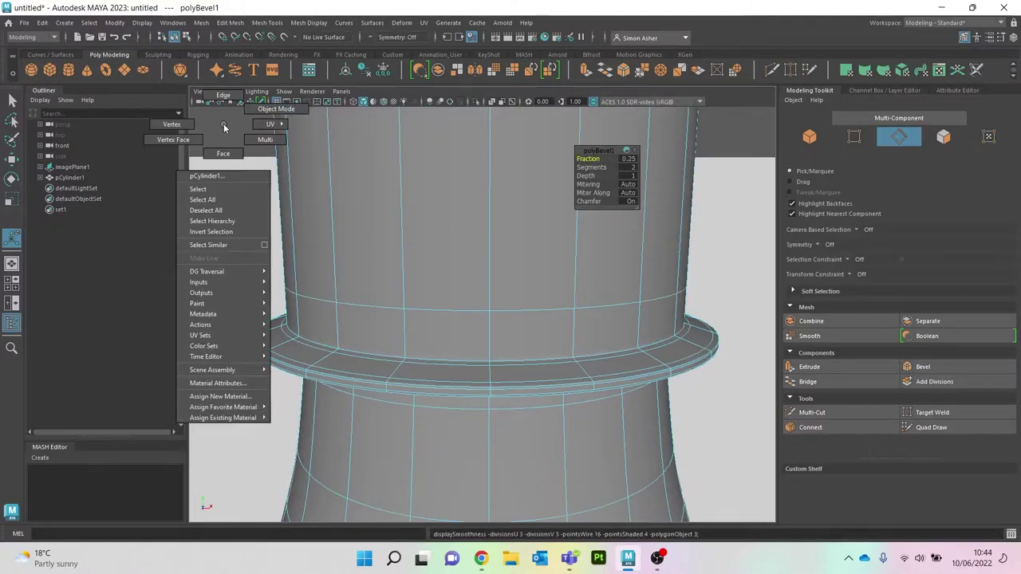
right_drag(229, 120, 272, 109)
click(234, 120)
scroll(464, 307, down, 6)
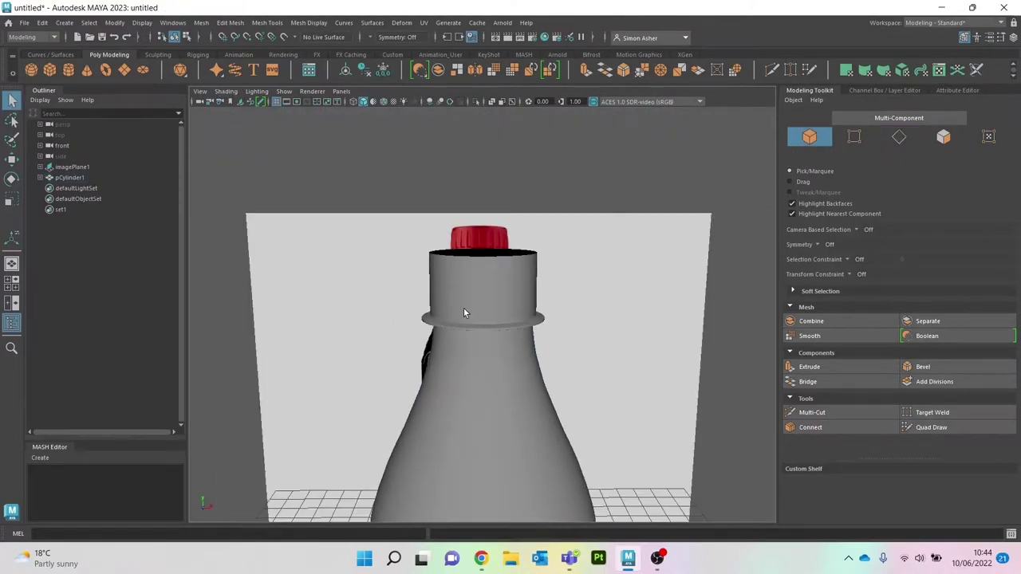
- Examine the smoothed neck flange and the whole bottle against the reference image in the perspective view
scroll(464, 308, up, 4)
alt+drag(465, 308, 466, 311)
scroll(467, 311, up, 2)
scroll(469, 292, down, 7)
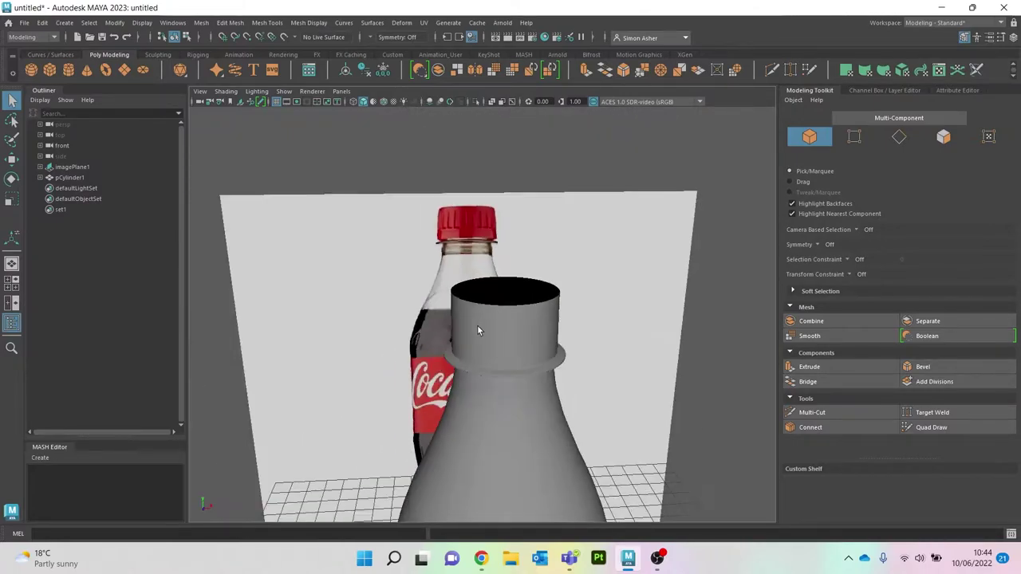
alt+middle_drag(503, 337, 463, 180)
scroll(478, 264, down, 4)
scroll(479, 264, up, 2)
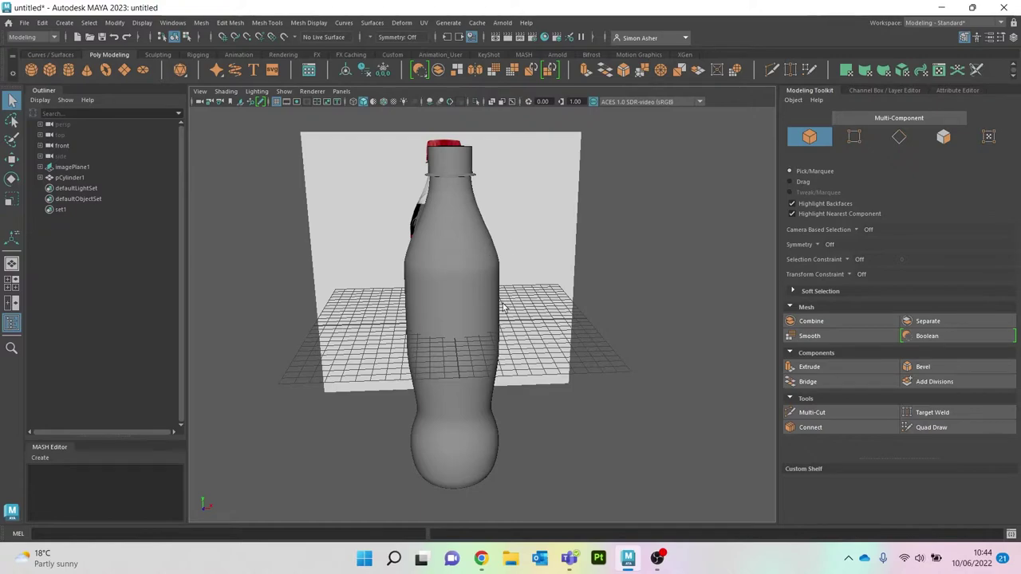
alt+middle_drag(501, 304, 472, 290)
scroll(463, 283, up, 2)
scroll(448, 271, down, 2)
scroll(574, 270, down, 3)
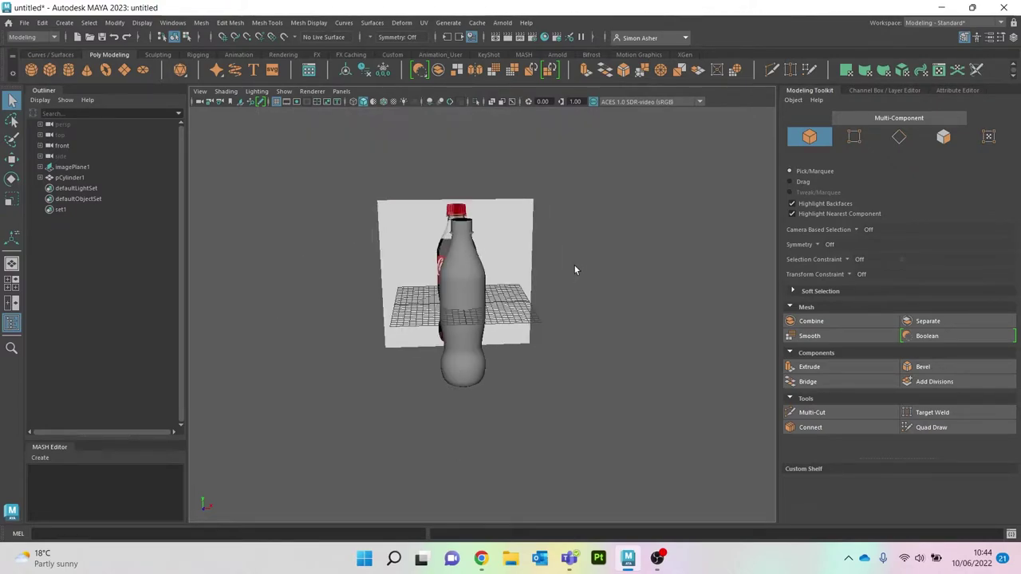
alt+drag(460, 335, 464, 351)
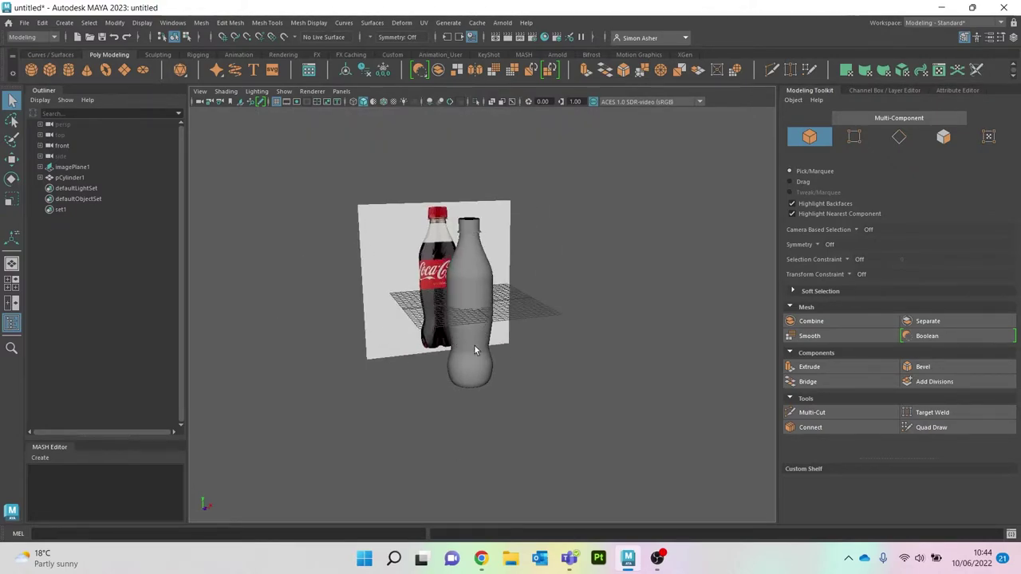
- Display the bottle as wireframe in the front view and switch to edge selection at its base
click(466, 330)
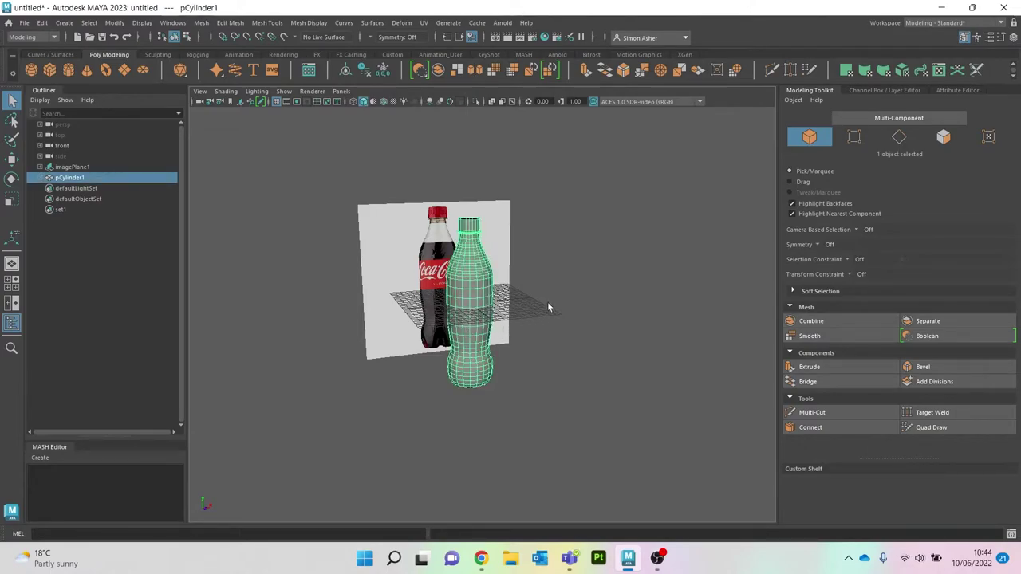
key(space)
drag(607, 245, 599, 270)
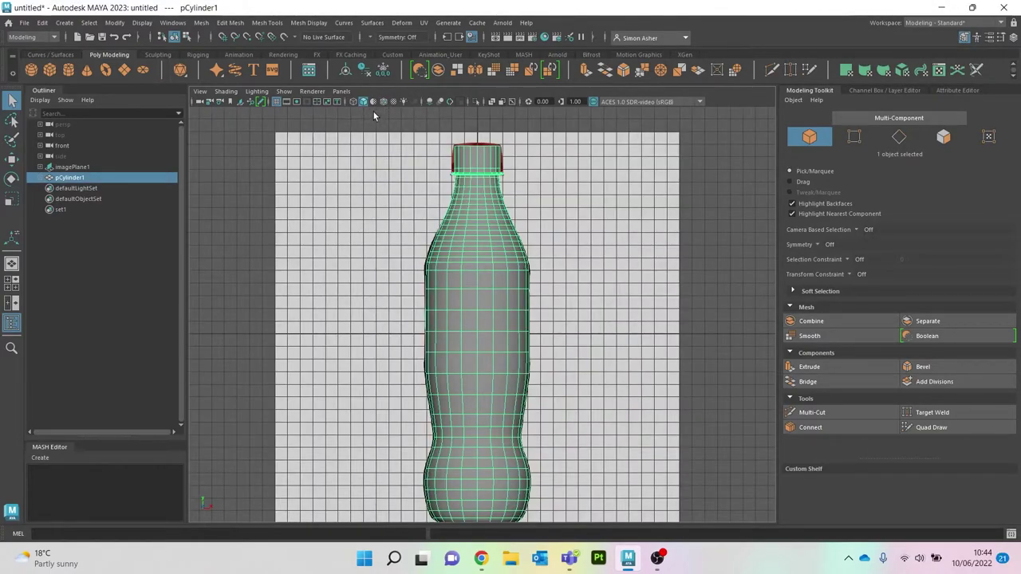
click(352, 102)
alt+middle_drag(499, 267, 490, 182)
scroll(511, 365, up, 3)
alt+middle_drag(510, 359, 487, 289)
scroll(487, 289, up, 2)
mouse_move(445, 242)
right_down()
mouse_move(450, 254)
mouse_move(442, 227)
right_up()
scroll(478, 338, up, 1)
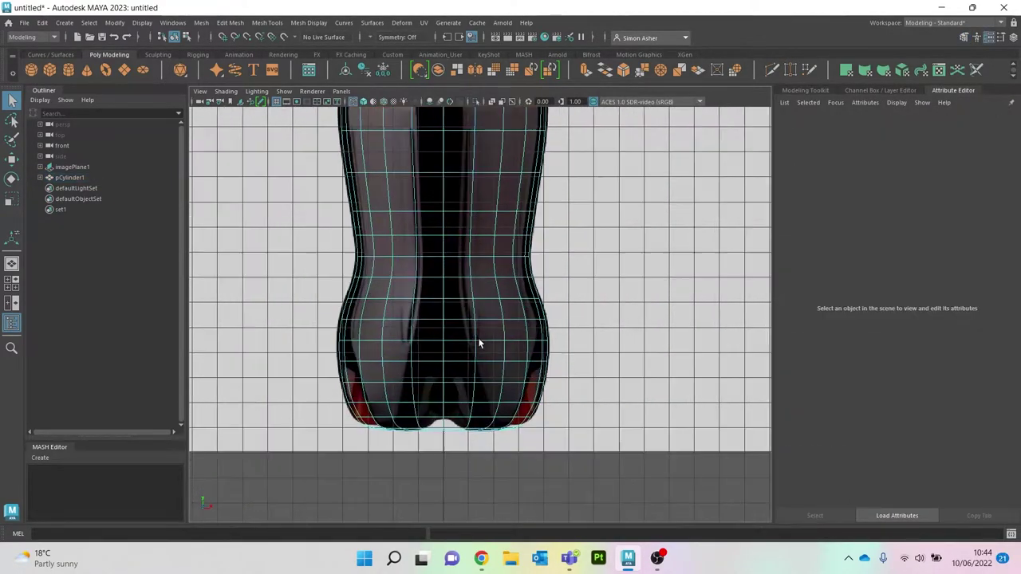
- Select a vertical run of edges from the waist to the base centre, with the bottle shaded in the perspective view
click(442, 264)
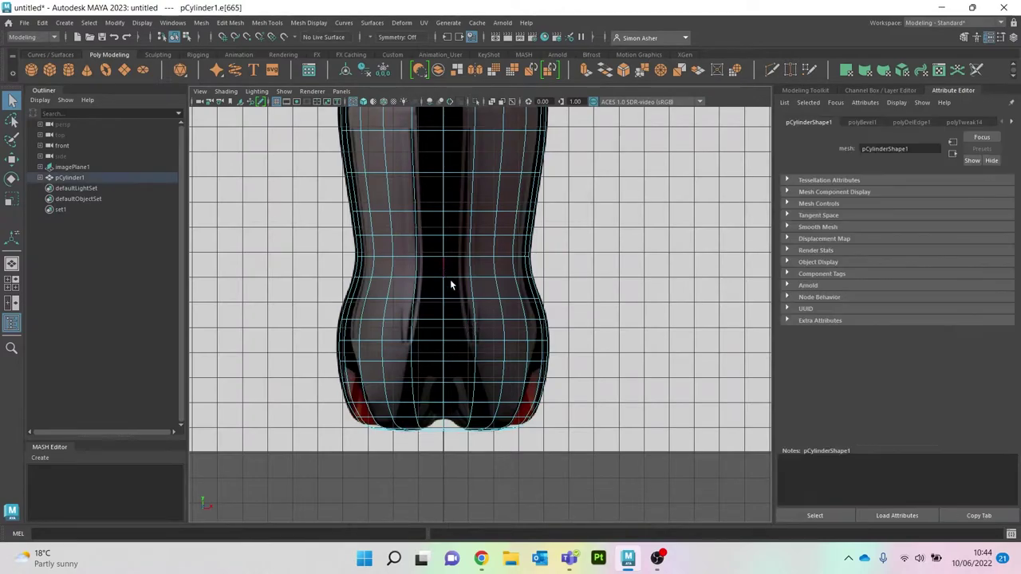
key(space)
click(472, 269)
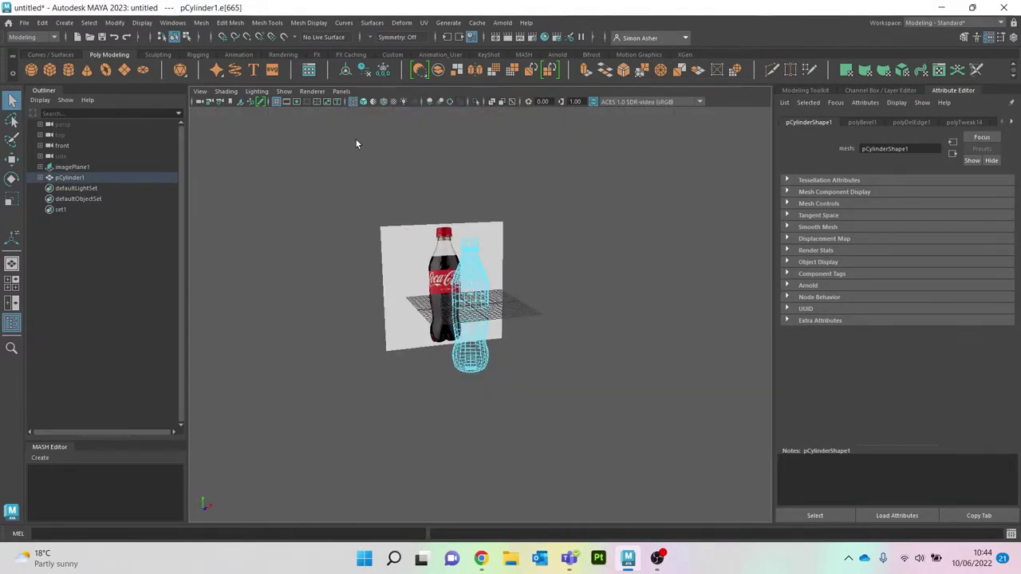
click(364, 103)
scroll(381, 112, up, 3)
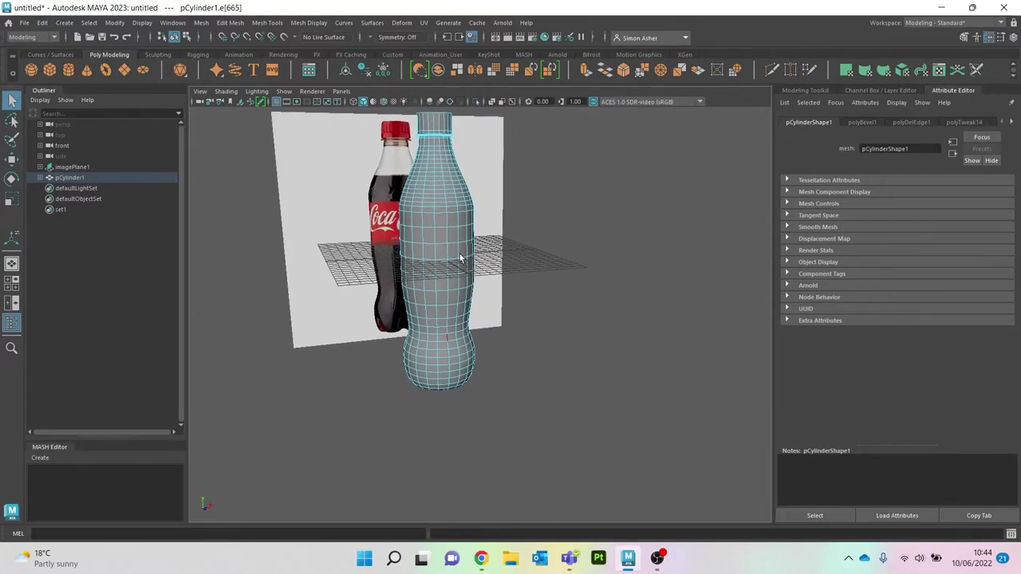
alt+drag(467, 237, 438, 251)
scroll(415, 260, up, 2)
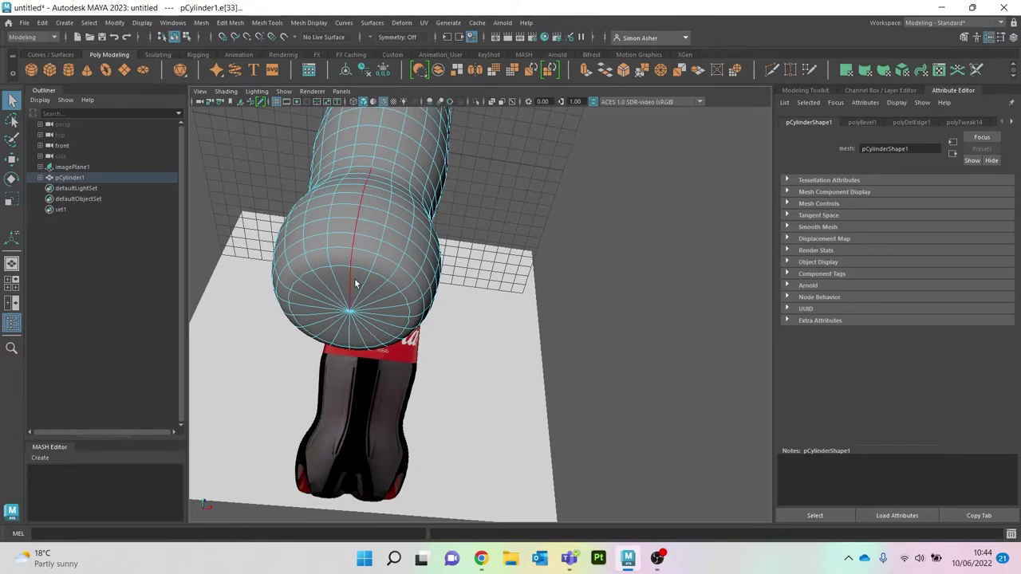
alt+drag(356, 283, 253, 244)
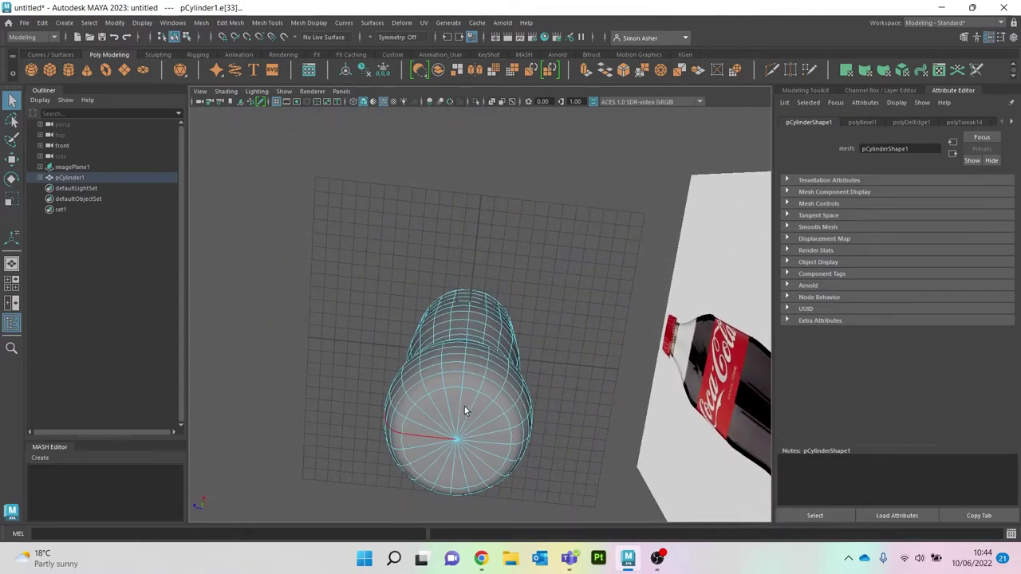
- Add a second vertical run of edges from the waist to the base centre, a quarter turn around the bottle
alt+drag(479, 376, 501, 411)
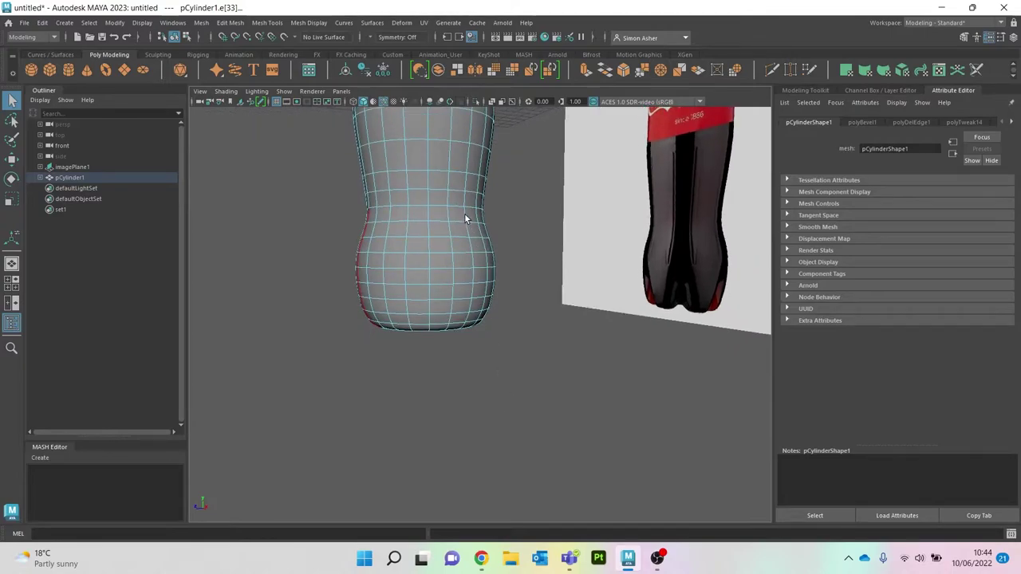
alt+drag(466, 214, 503, 245)
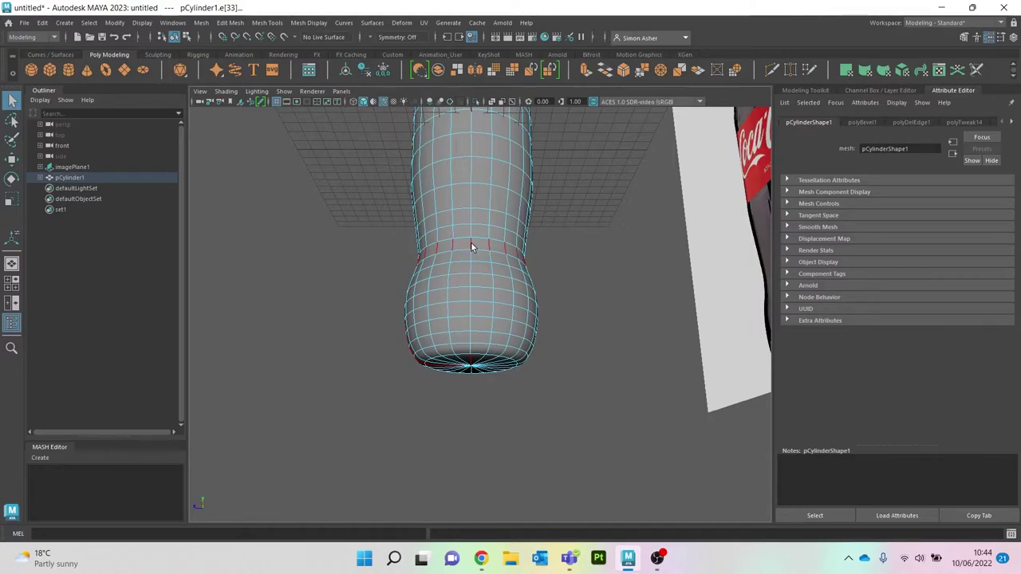
key(ctrl+z)
shift+double_click(469, 295)
key(ctrl+z)
shift+click(470, 308)
shift+click(470, 322)
alt+drag(471, 349, 451, 335)
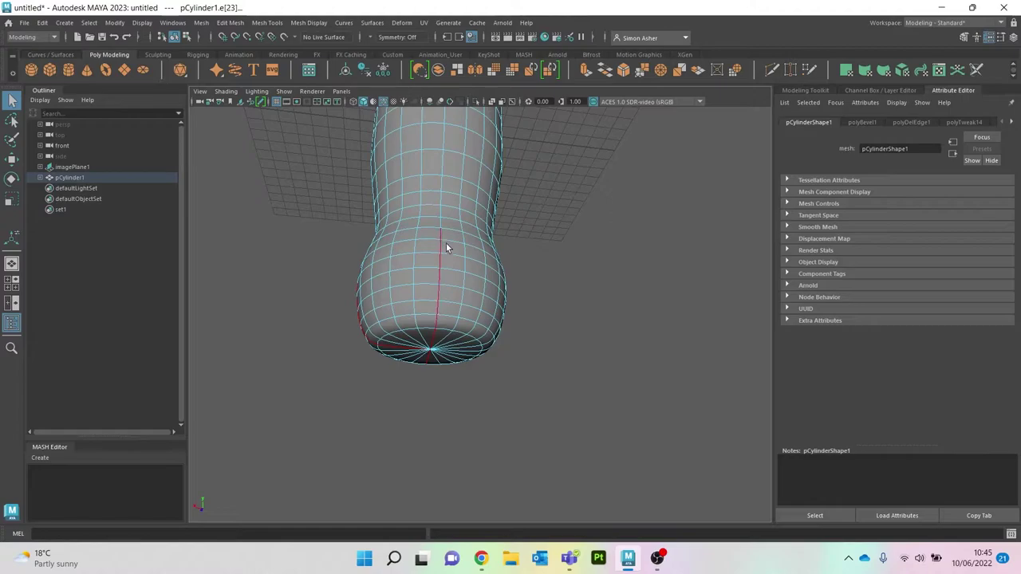
- Add the two remaining vertical edge runs so four evenly spaced runs around the base are selected
alt+drag(447, 244, 471, 279)
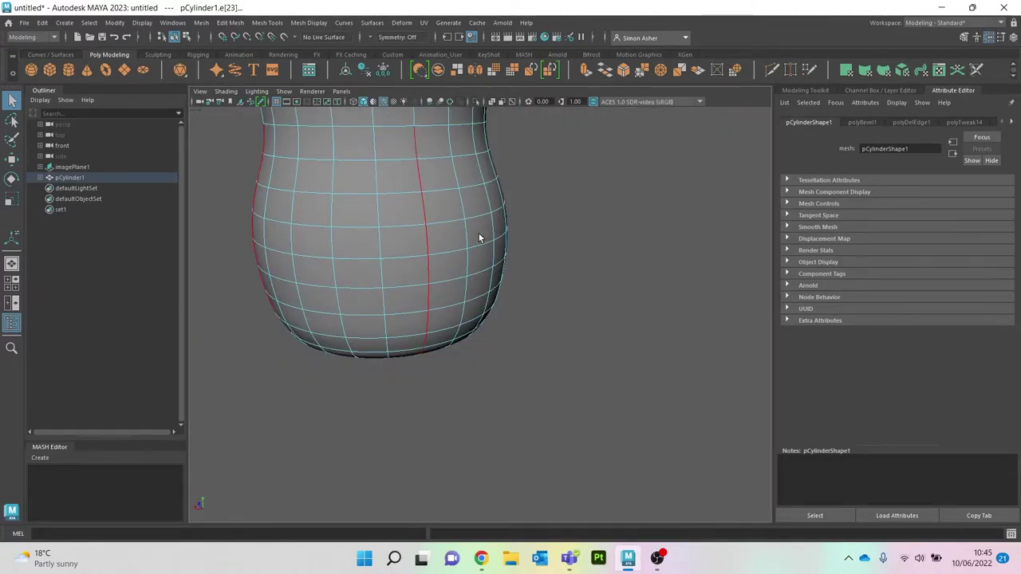
alt+drag(478, 238, 327, 170)
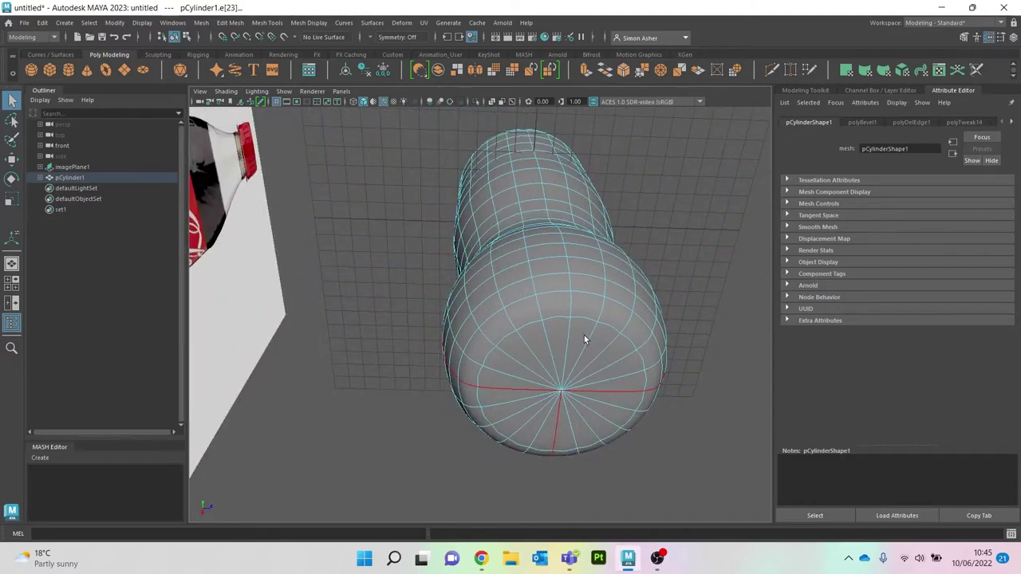
alt+drag(582, 306, 563, 365)
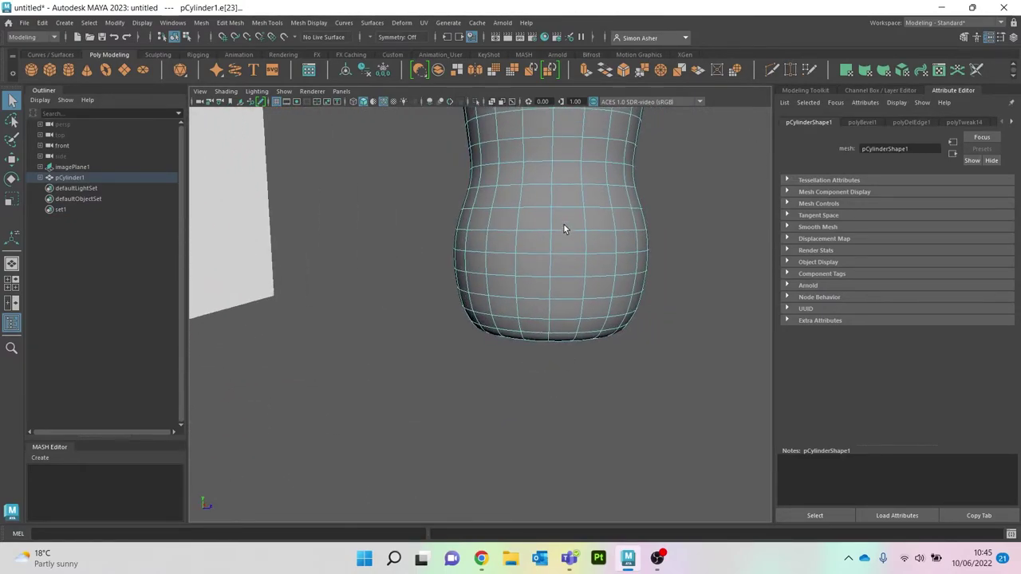
double_click(550, 176)
- Scale the four selected edge runs uniformly inward to form the grooves between the bottle's feet
alt+drag(603, 247, 499, 264)
key(r)
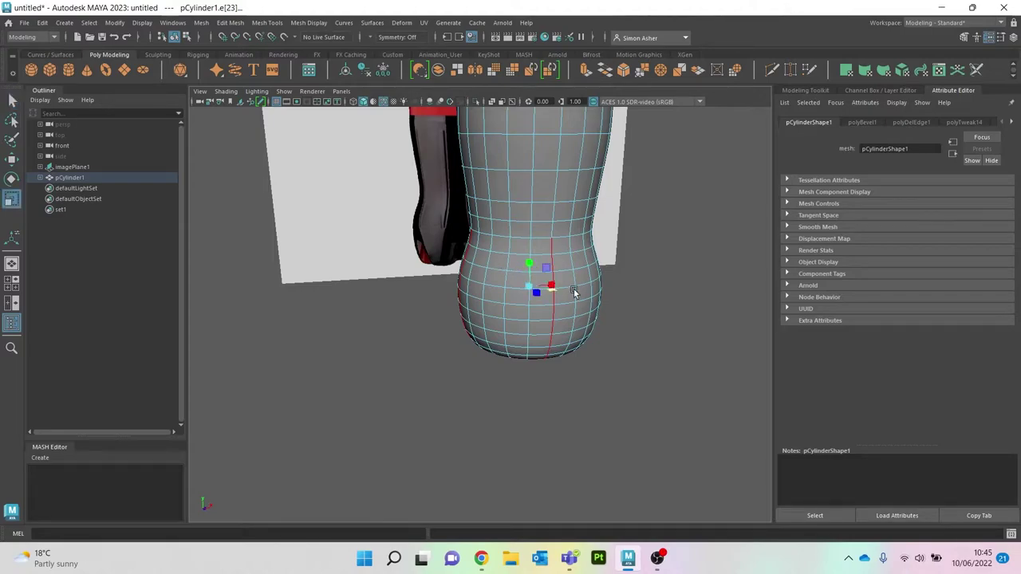
alt+drag(577, 341, 569, 311)
drag(533, 292, 504, 292)
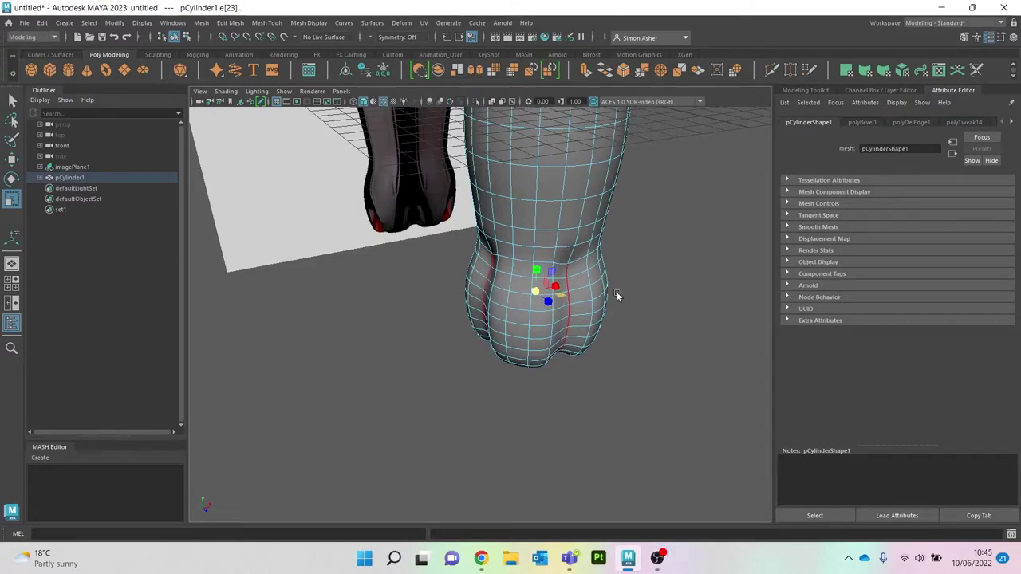
- Return to object mode, deselect the bottle and turn off the wireframe overlay on the shaded model
right_drag(684, 222, 702, 211)
click(693, 221)
scroll(672, 231, down, 3)
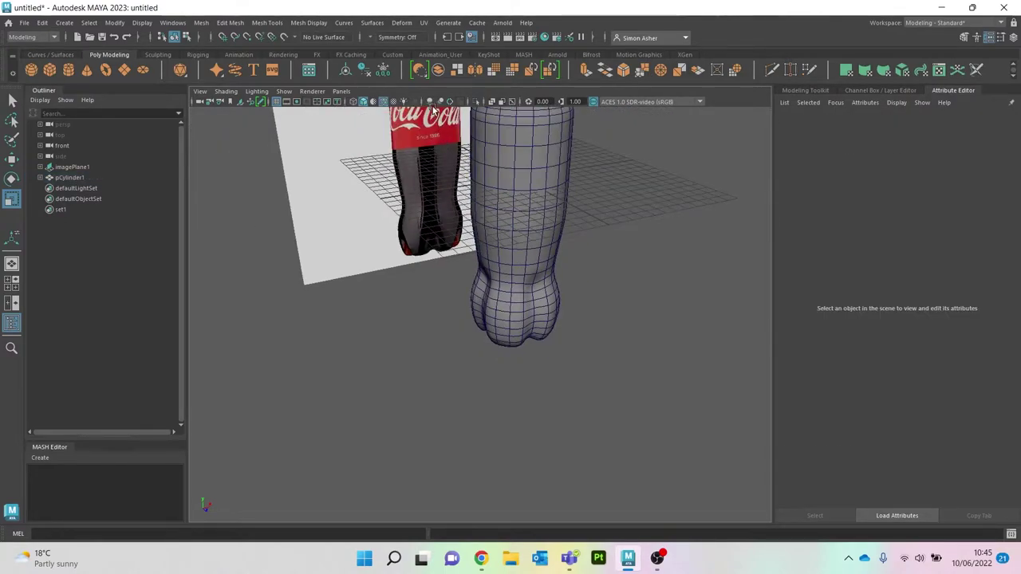
click(383, 105)
- Examine the shaded bottle's base, body and open neck against the reference, and check its smooth preview
mouse_move(639, 275)
alt+mouse_down()
mouse_move(592, 196)
mouse_move(595, 172)
mouse_move(675, 237)
mouse_move(675, 257)
mouse_move(482, 308)
mouse_move(439, 256)
mouse_move(433, 220)
mouse_move(438, 296)
mouse_move(540, 296)
alt+mouse_up()
scroll(546, 343, up, 3)
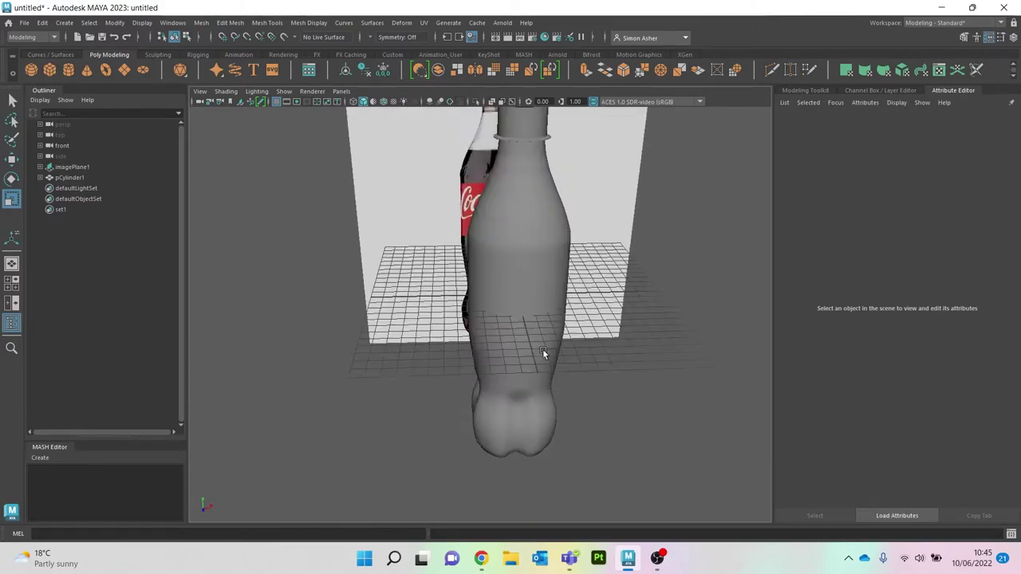
scroll(542, 343, up, 2)
scroll(543, 343, down, 2)
alt+middle_drag(560, 297, 536, 382)
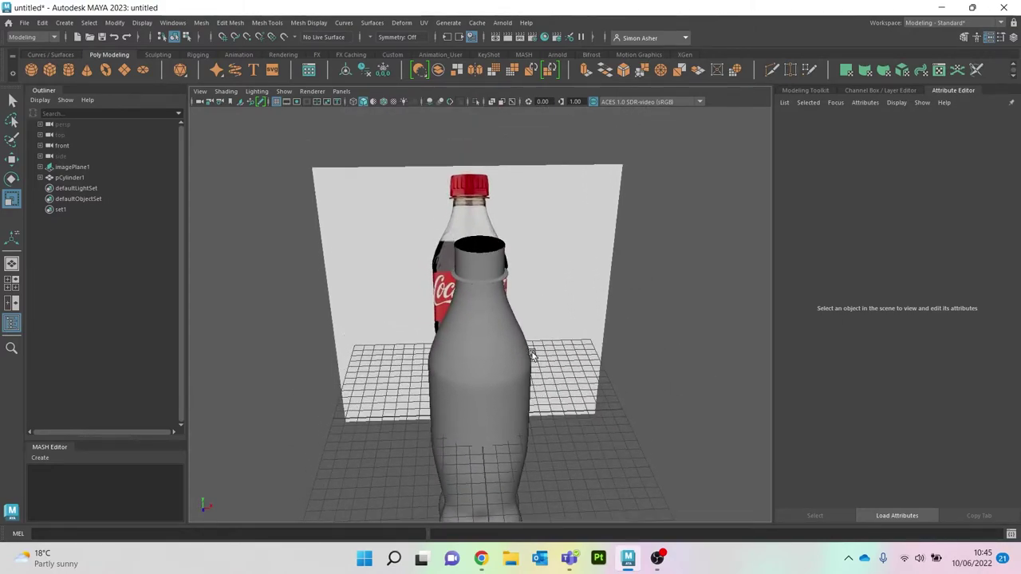
click(509, 366)
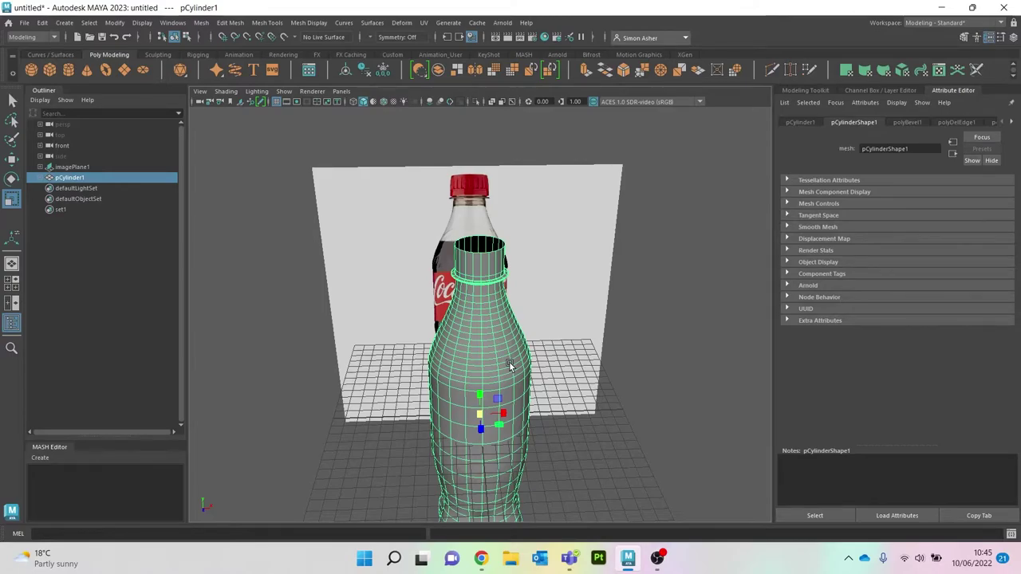
key(1)
key(3)
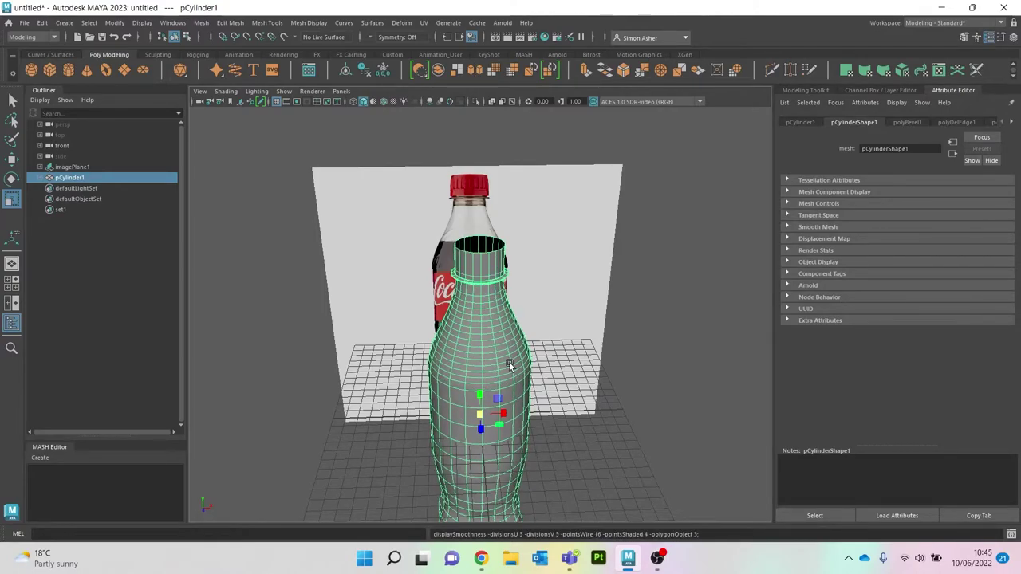
click(684, 278)
- Extrude the whole bottle mesh with a thickness of 0.05 to give its walls depth
click(498, 358)
scroll(497, 358, down, 3)
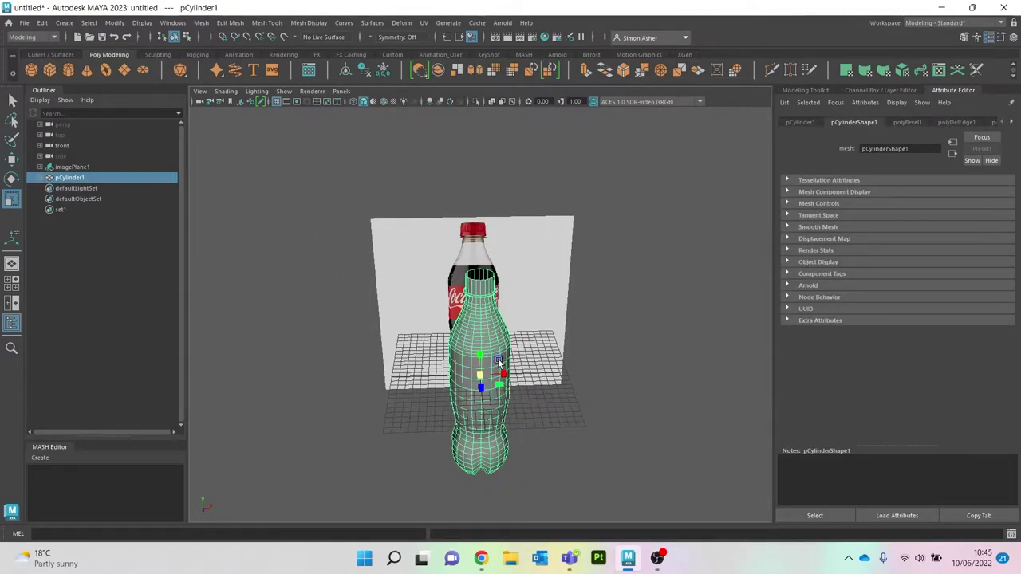
key(ctrl+e)
scroll(523, 381, up, 2)
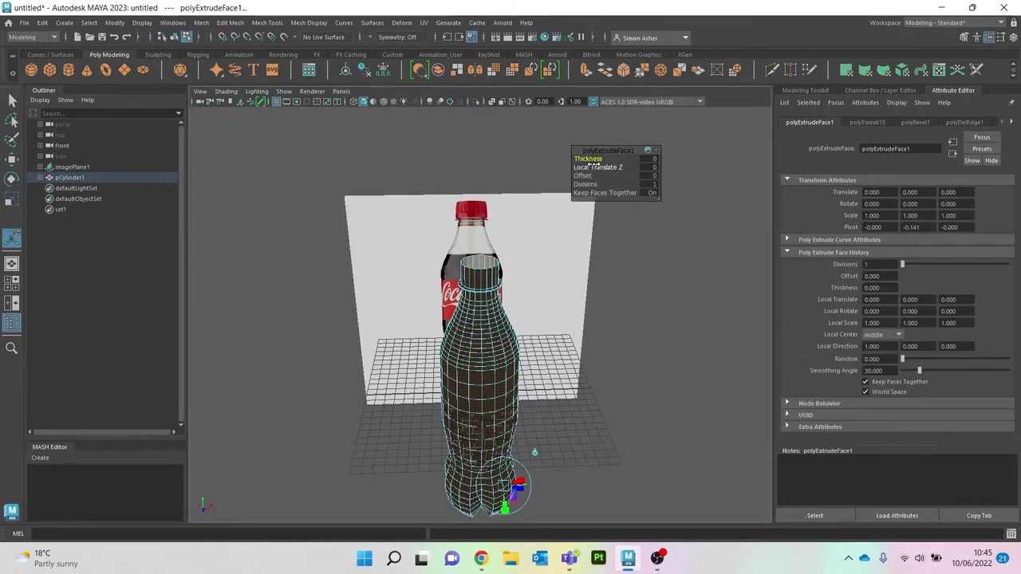
drag(588, 158, 588, 157)
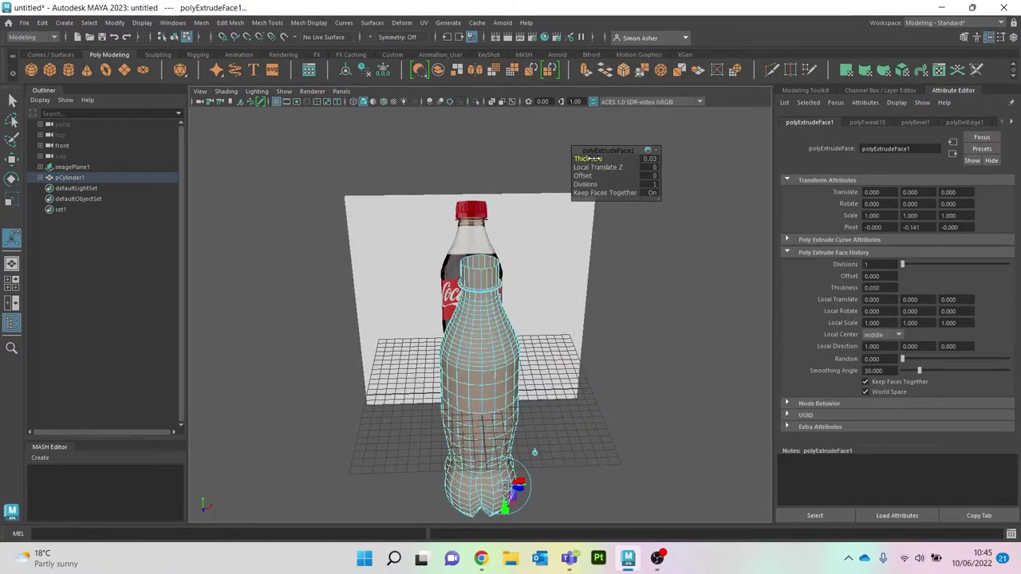
scroll(499, 273, up, 3)
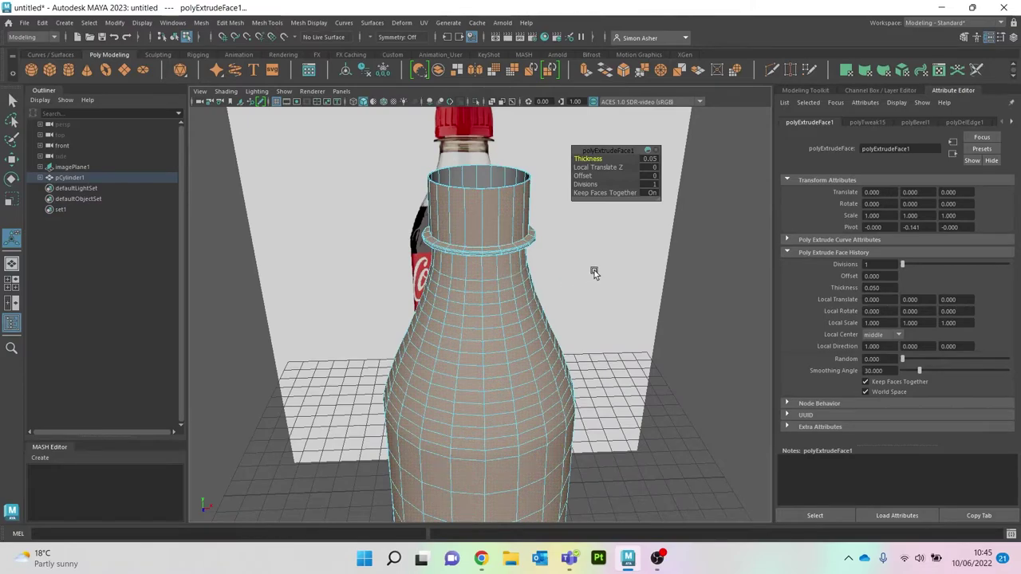
click(691, 286)
scroll(687, 289, down, 4)
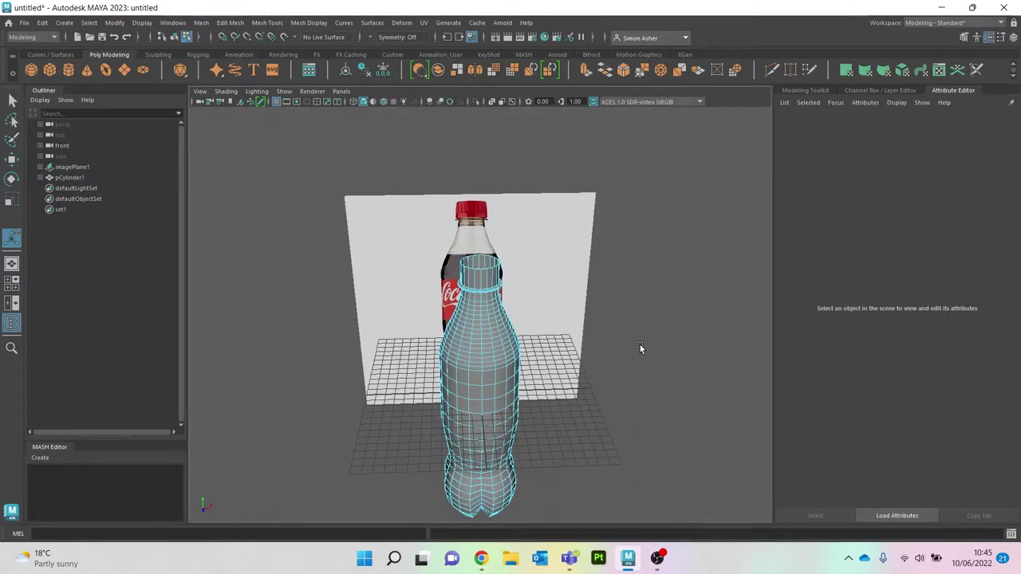
- Return to object mode and examine the thickened bottle and its rim in smooth preview
key(3)
right_drag(690, 342, 728, 227)
click(604, 434)
mouse_move(605, 433)
alt+mouse_down()
mouse_move(588, 342)
mouse_move(675, 392)
mouse_move(633, 433)
mouse_move(606, 415)
alt+mouse_up()
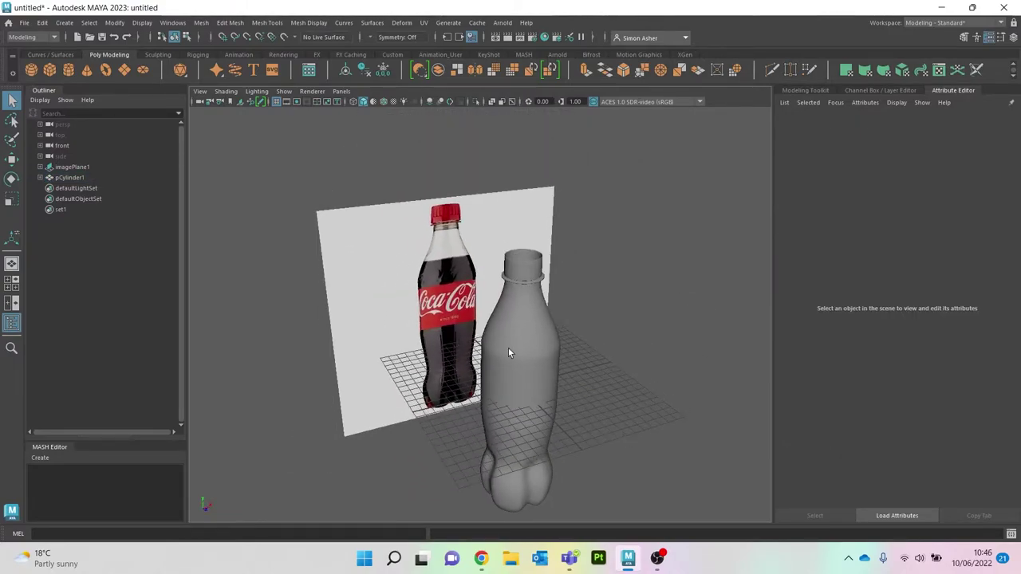
click(508, 347)
scroll(524, 261, up, 3)
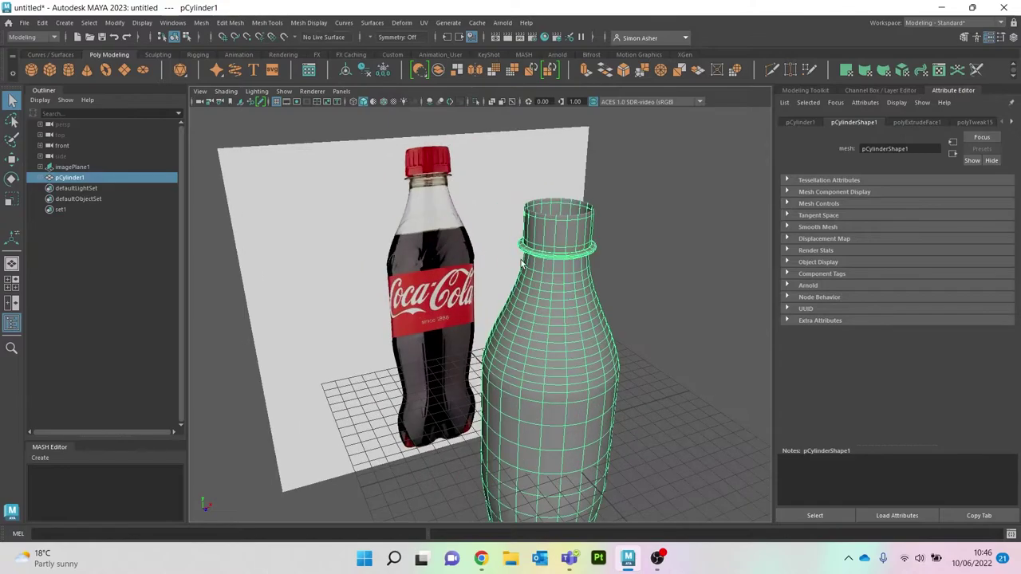
click(642, 269)
- Turn off the bottle's smooth preview and select both the outer and inner edge loops of the mouth rim
click(587, 256)
key(1)
scroll(598, 251, up, 3)
alt+middle_drag(620, 238, 536, 356)
scroll(536, 356, up, 3)
right_drag(630, 248, 470, 419)
double_click(476, 430)
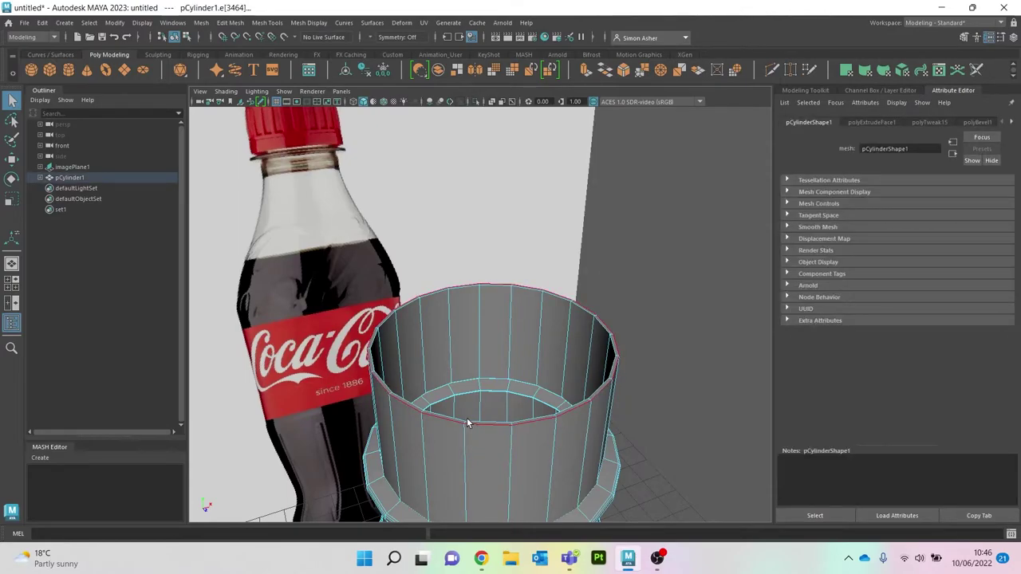
shift+double_click(476, 420)
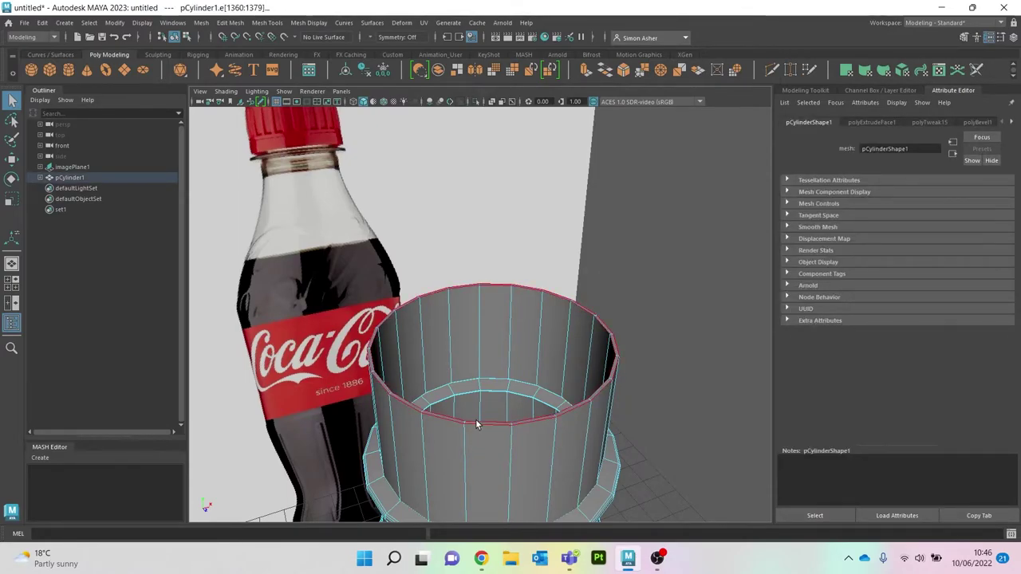
- Bevel the two rim edge loops with a fraction of 0.27 and 2 segments, and return to object mode
key(ctrl+b)
scroll(491, 429, up, 5)
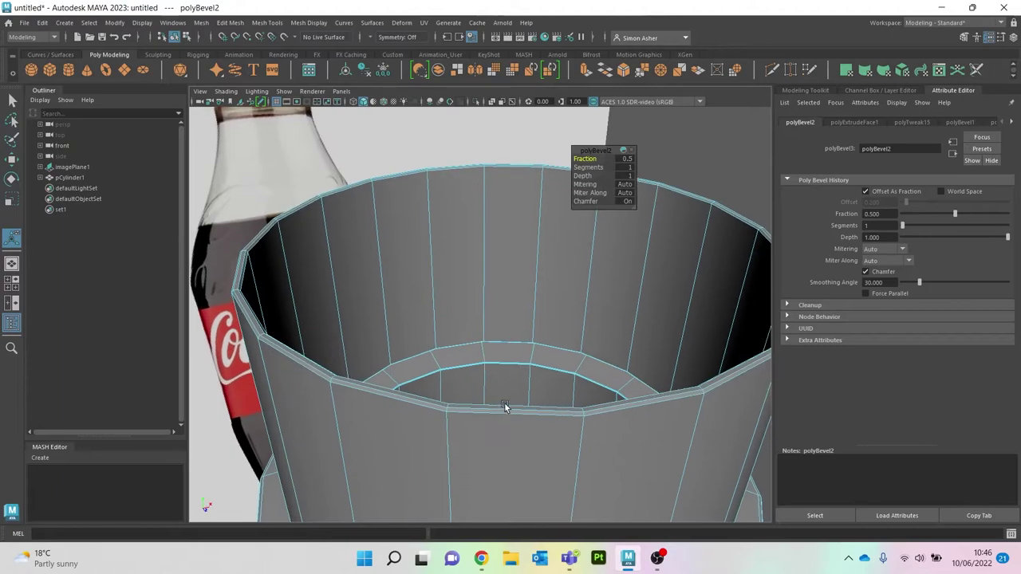
drag(582, 167, 579, 159)
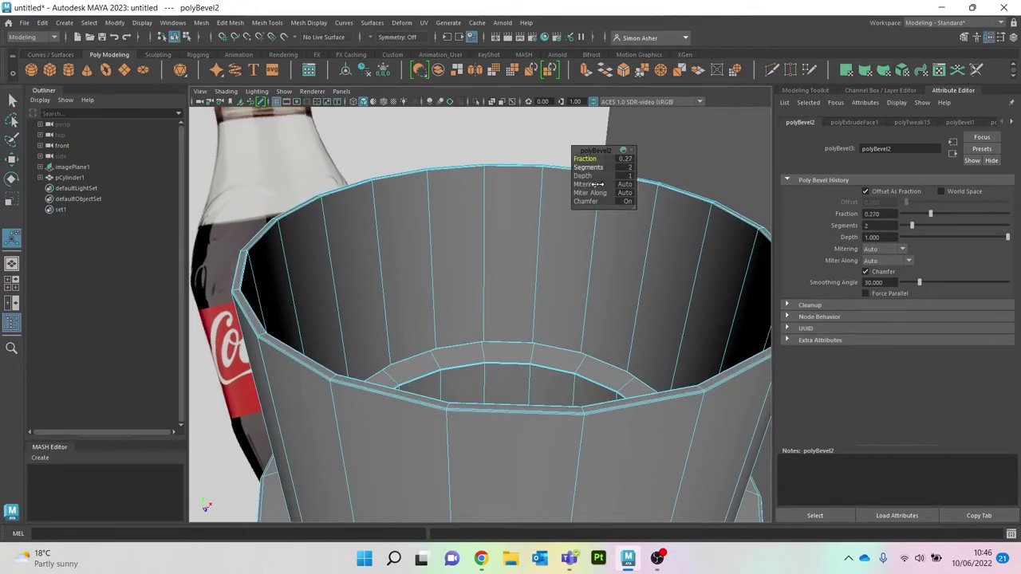
right_drag(687, 148, 726, 130)
click(710, 140)
click(657, 267)
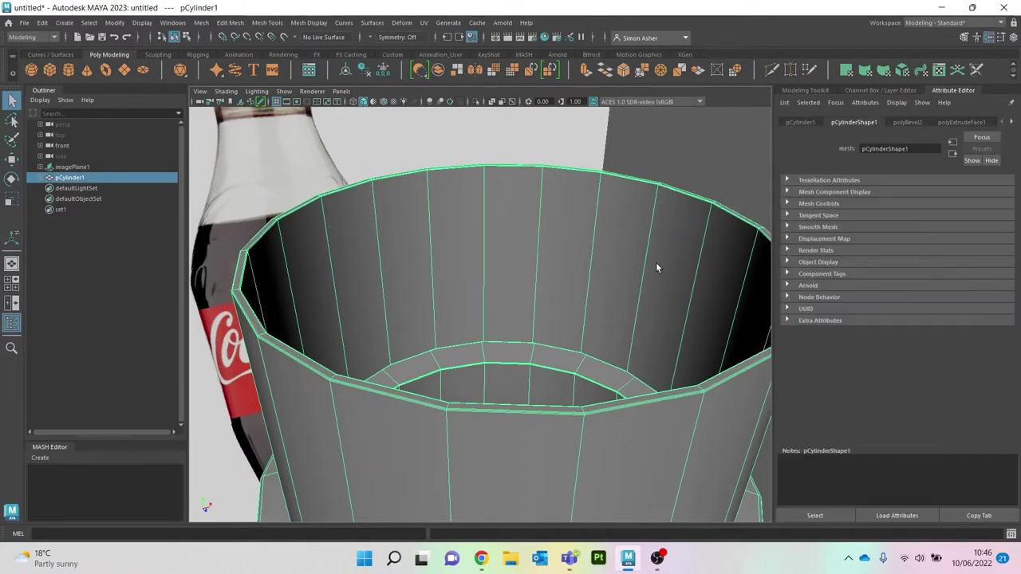
- Turn on the bottle's smooth preview and examine the whole model with the bevelled rim
key(3)
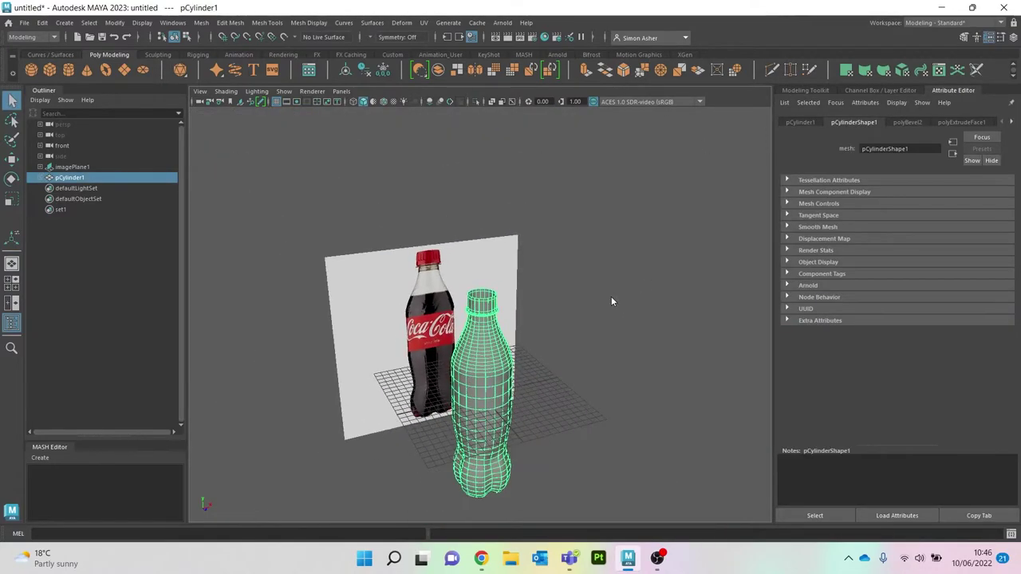
right_drag(611, 238, 653, 227)
right_drag(610, 231, 630, 223)
click(616, 239)
alt+drag(589, 338, 570, 331)
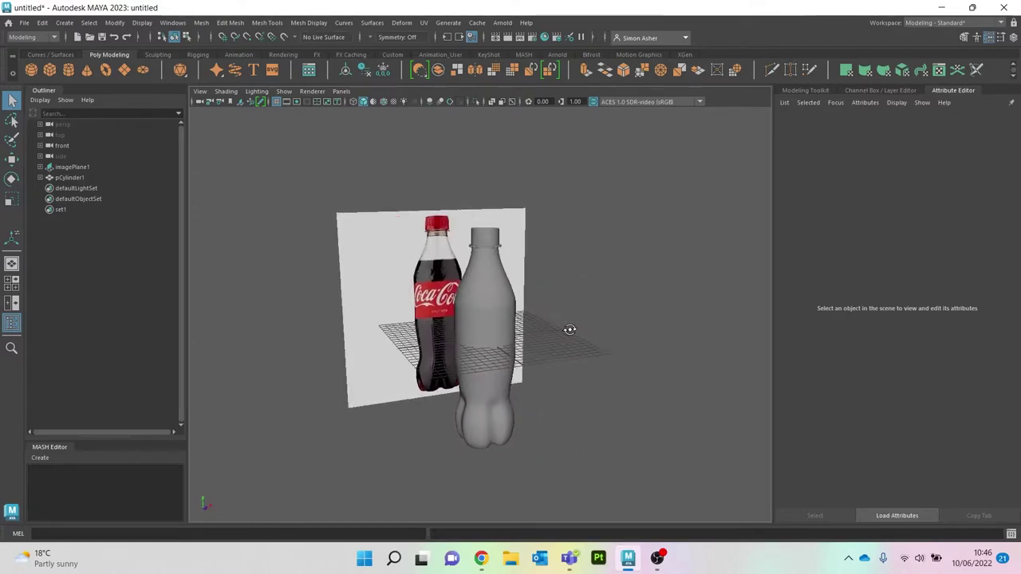
- Turn off the smooth preview, apply the Smooth operation to the bottle mesh with 1 division, and deselect it
click(487, 336)
key(1)
click(201, 22)
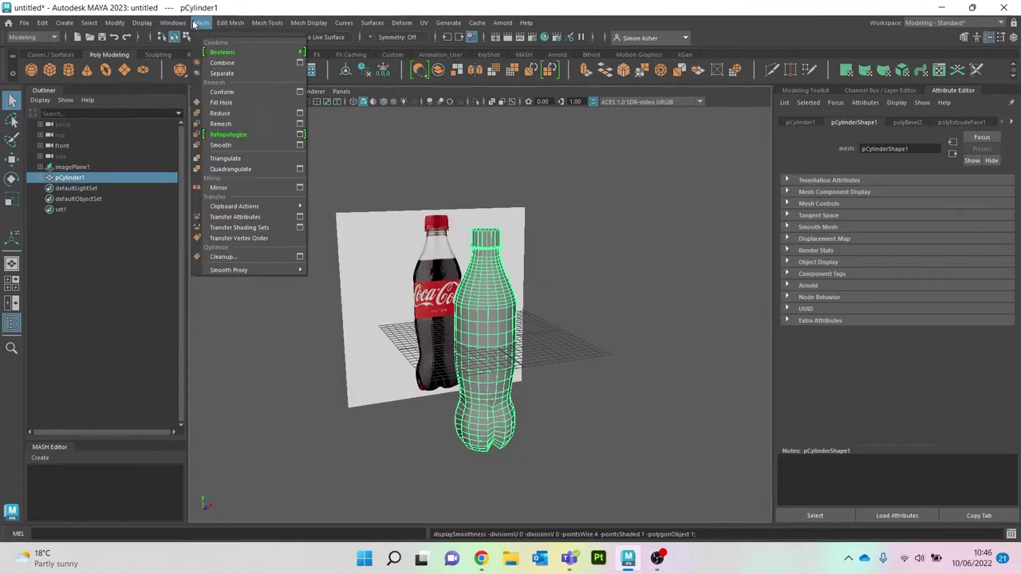
mouse_move(212, 28)
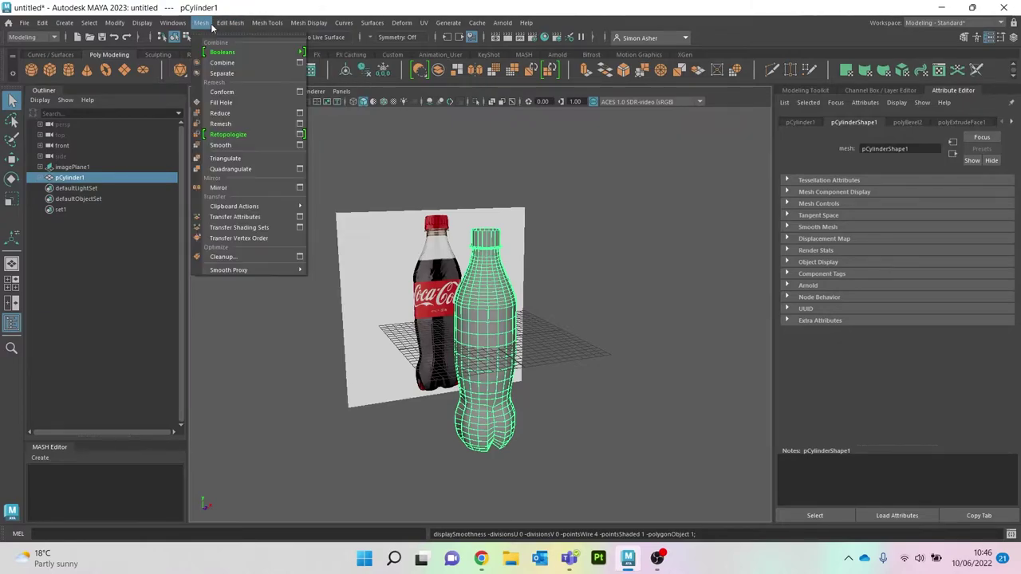
click(246, 146)
click(558, 277)
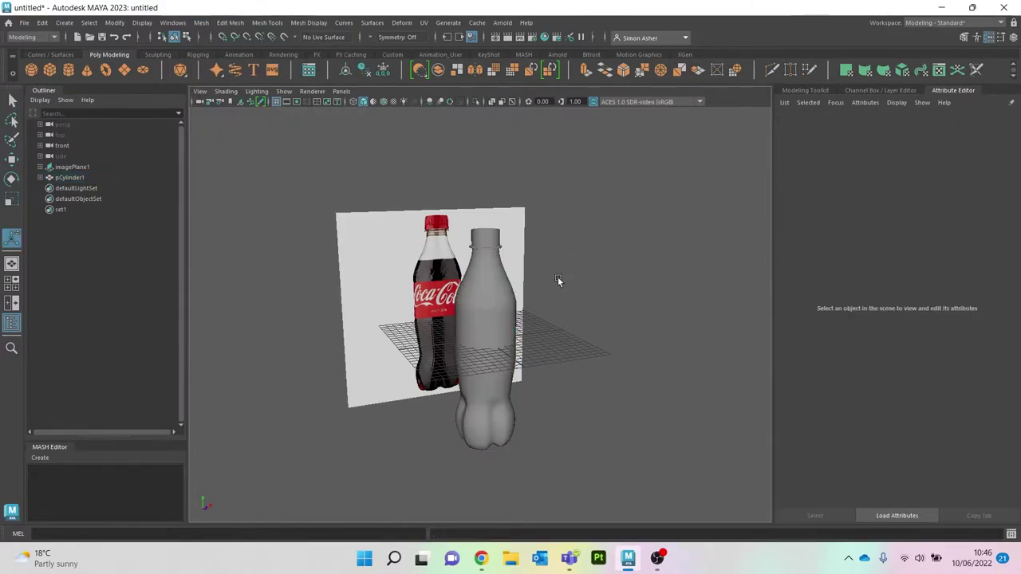
scroll(506, 297, up, 3)
click(507, 297)
alt+drag(536, 284, 563, 289)
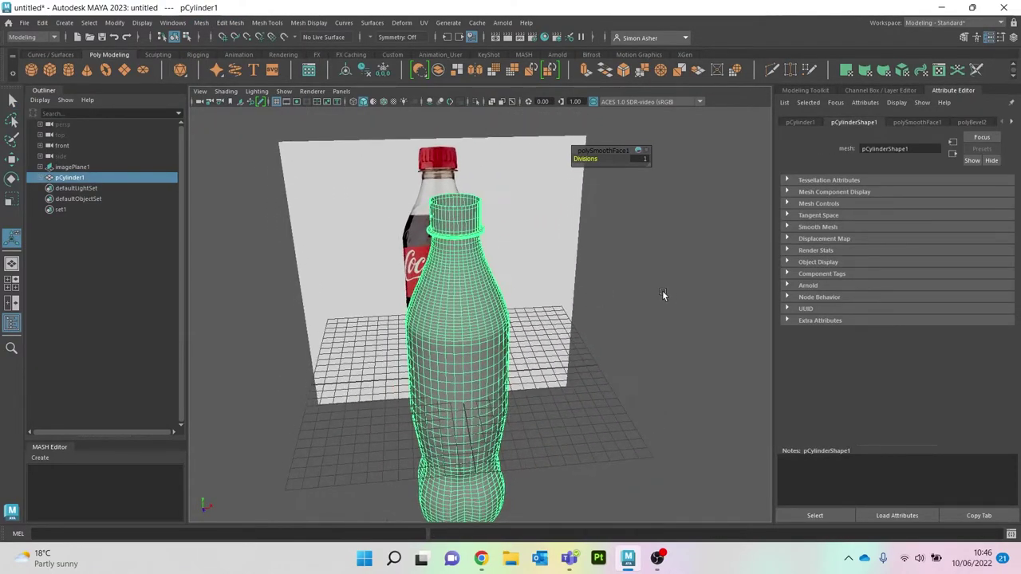
click(662, 294)
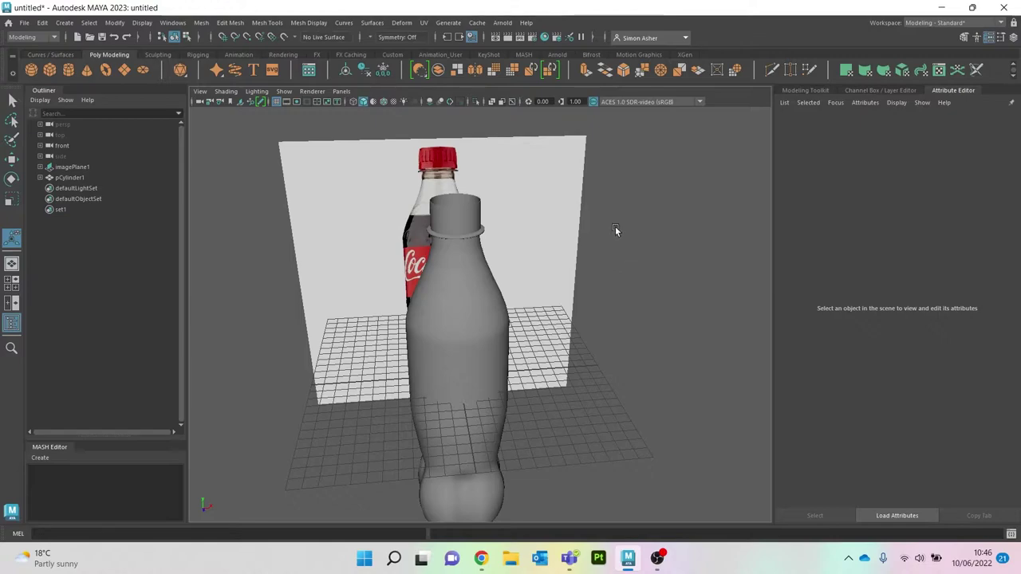
- Create a polygon helix primitive for the bottle's screw thread
key(space)
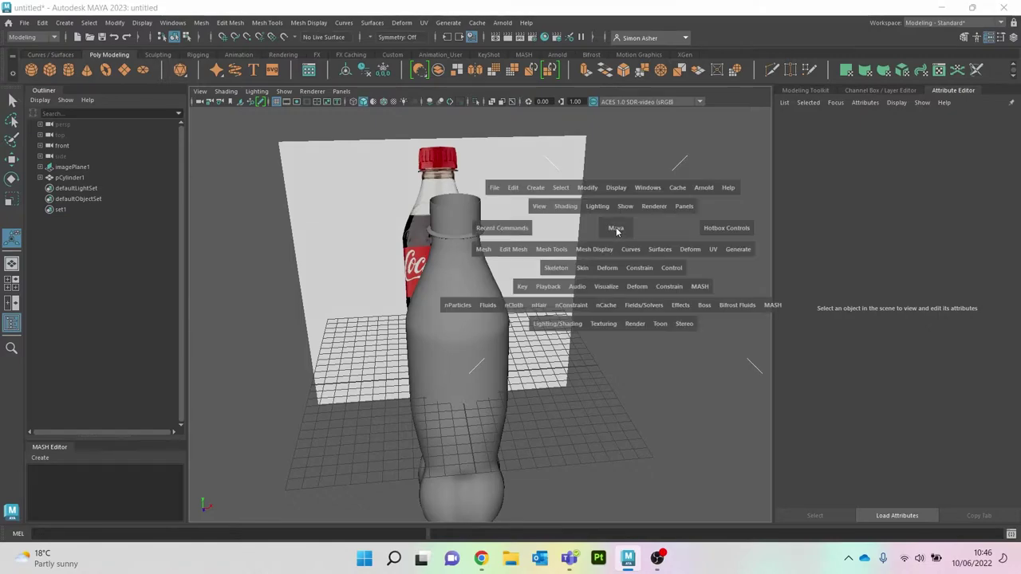
click(534, 188)
mouse_move(567, 229)
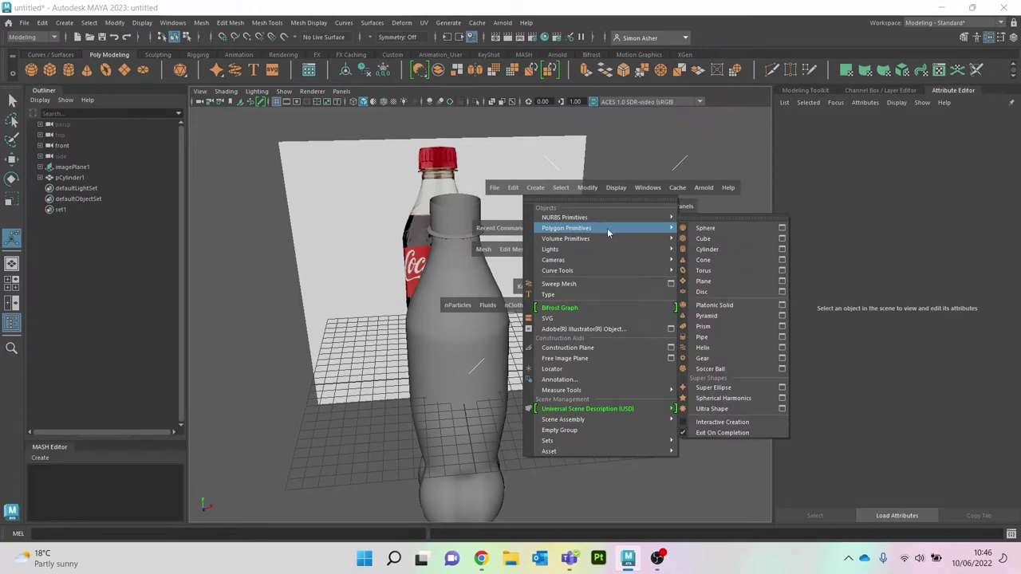
click(742, 348)
alt+right_drag(602, 355, 504, 406)
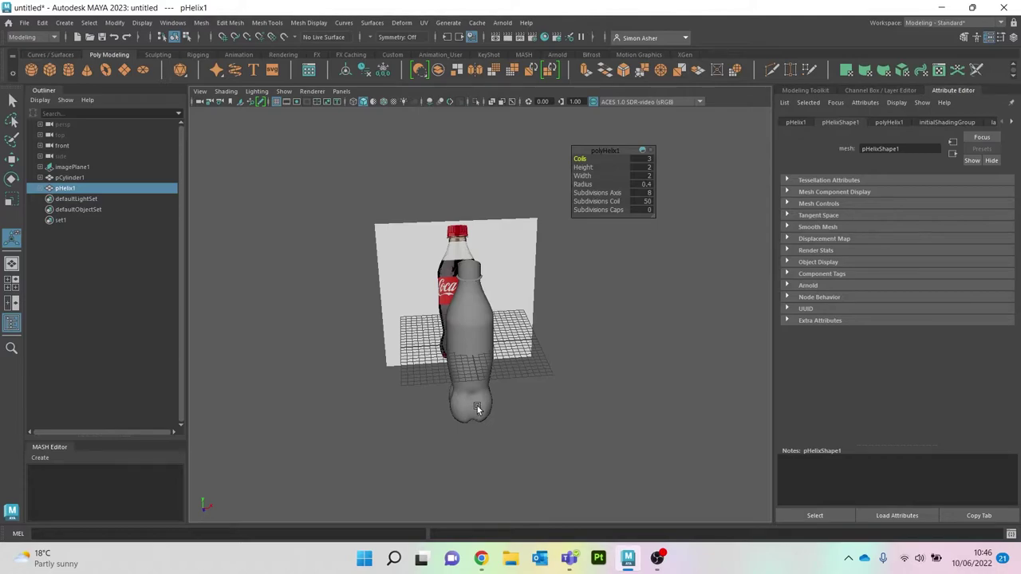
- Move the helix vertically up out of the bottle to just above the neck opening
key(w)
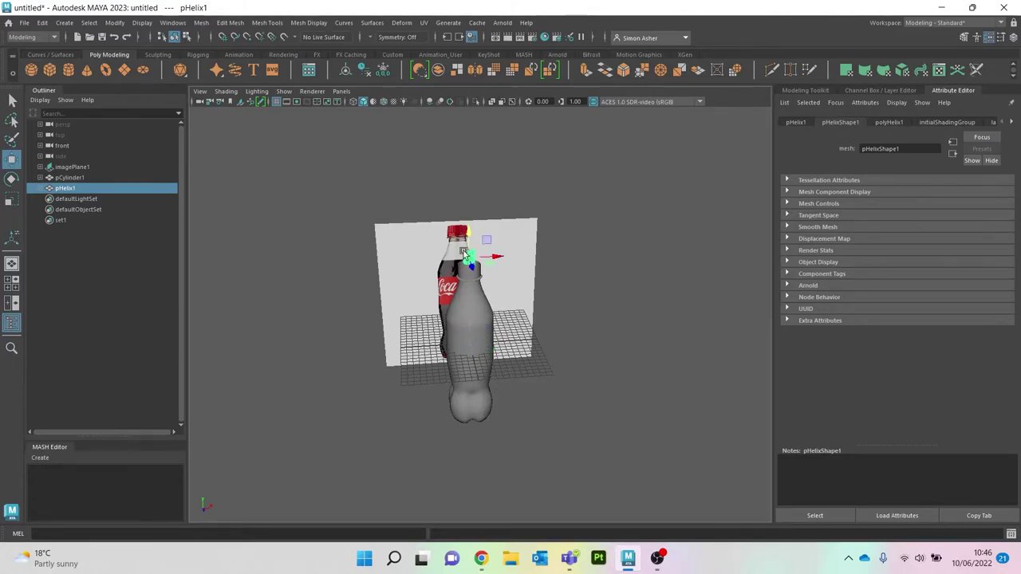
scroll(463, 257, up, 6)
alt+middle_drag(576, 251, 636, 324)
alt+drag(635, 324, 584, 331)
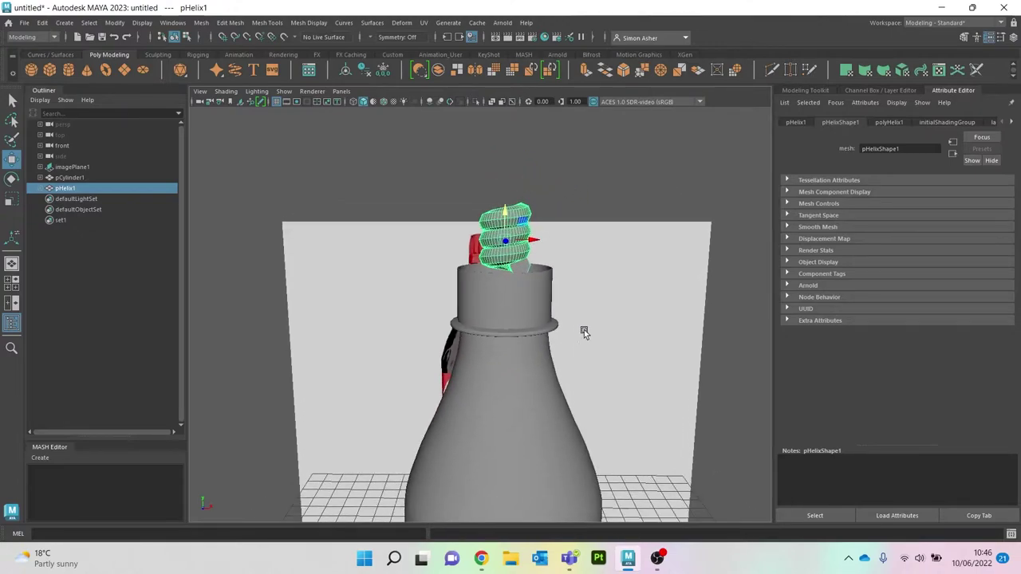
- Set the helix to 4.4 coils, height 2.6 and width 4.1, and lower it around the neck above the flange
key(t)
drag(602, 150, 615, 181)
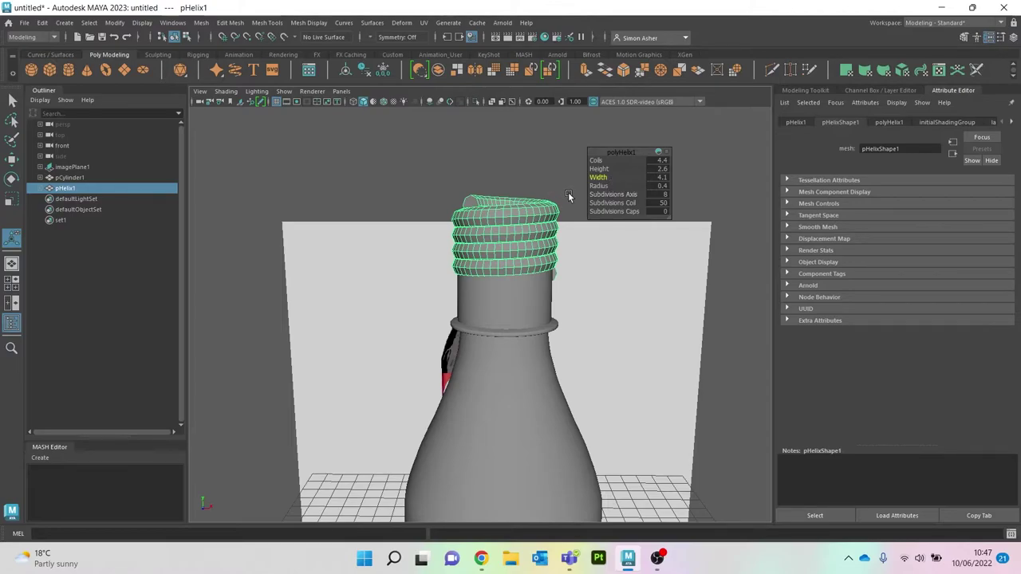
alt+drag(524, 171, 566, 215)
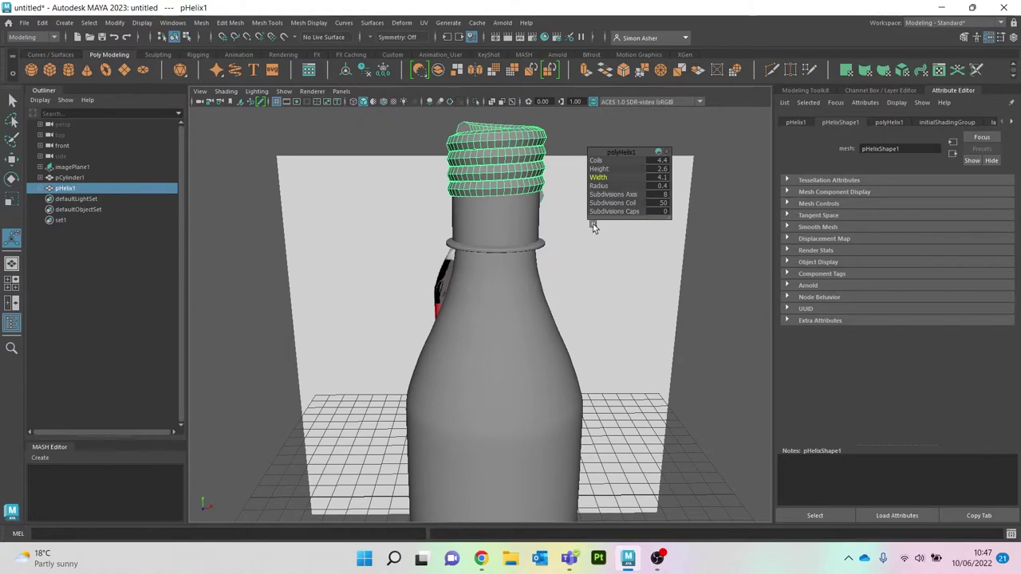
key(w)
drag(494, 134, 474, 179)
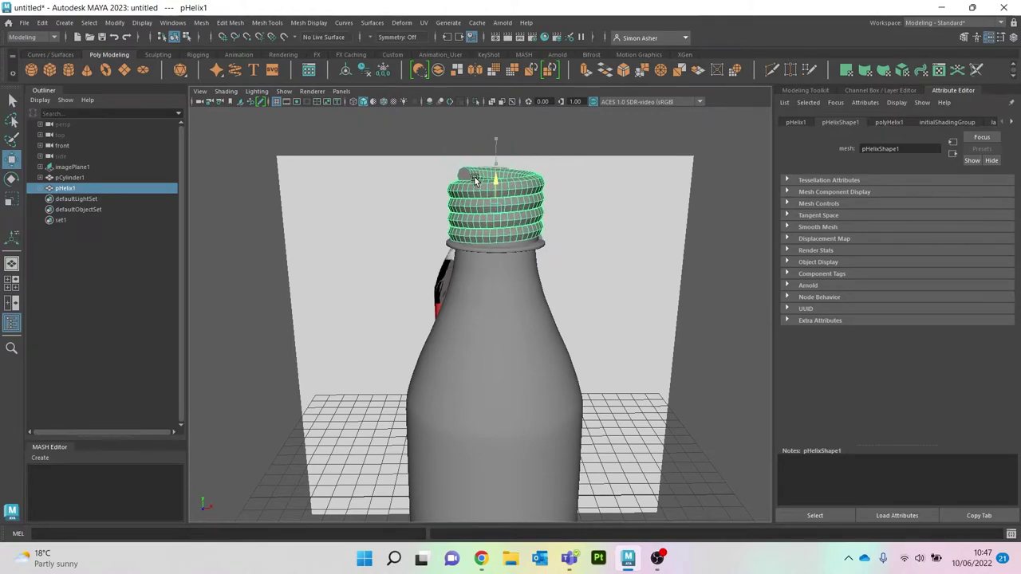
- Set the helix height to 1.7 and radius to 0.1, and lower the thin coils along the neck
key(t)
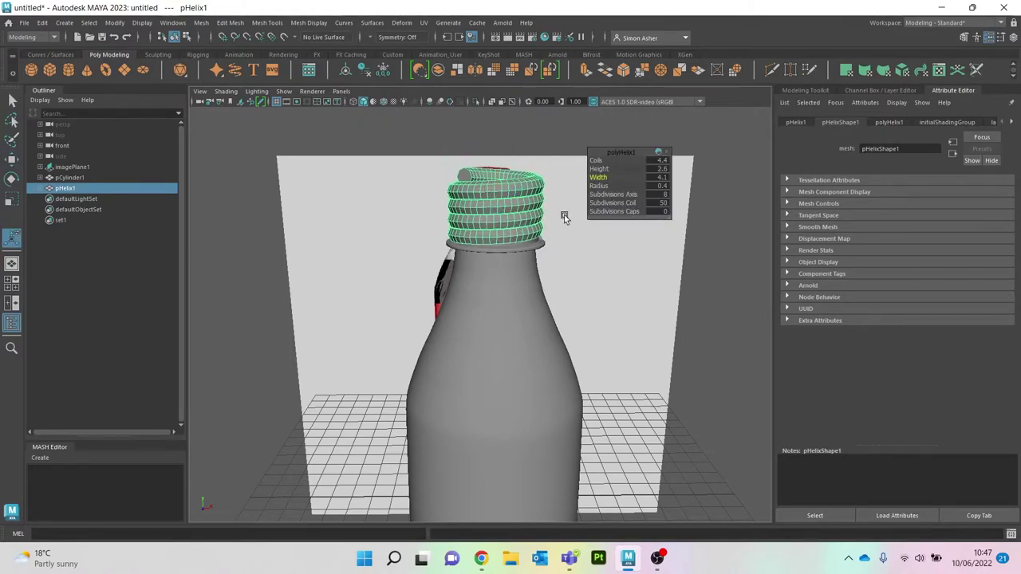
scroll(568, 214, up, 2)
drag(598, 168, 585, 192)
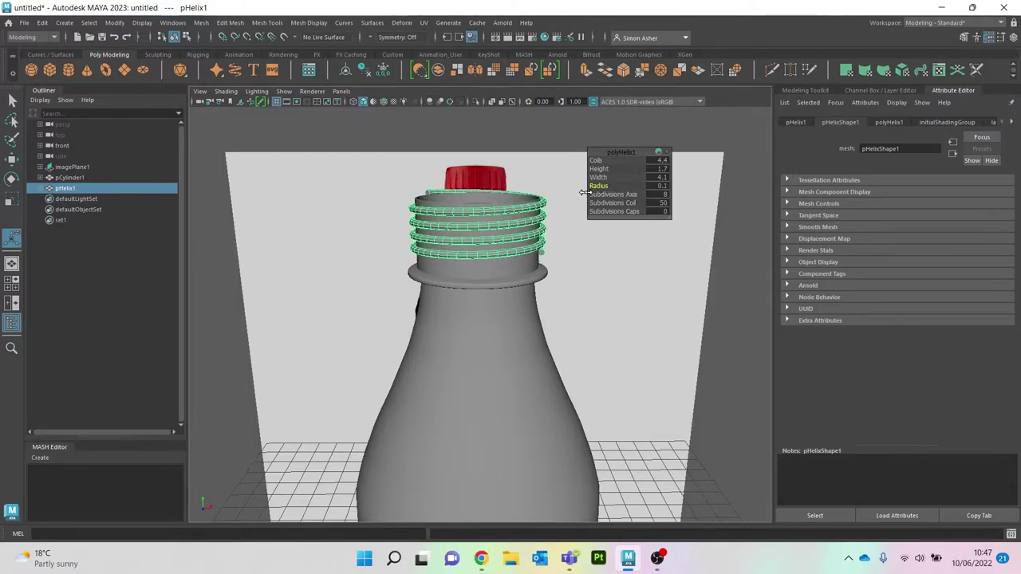
key(w)
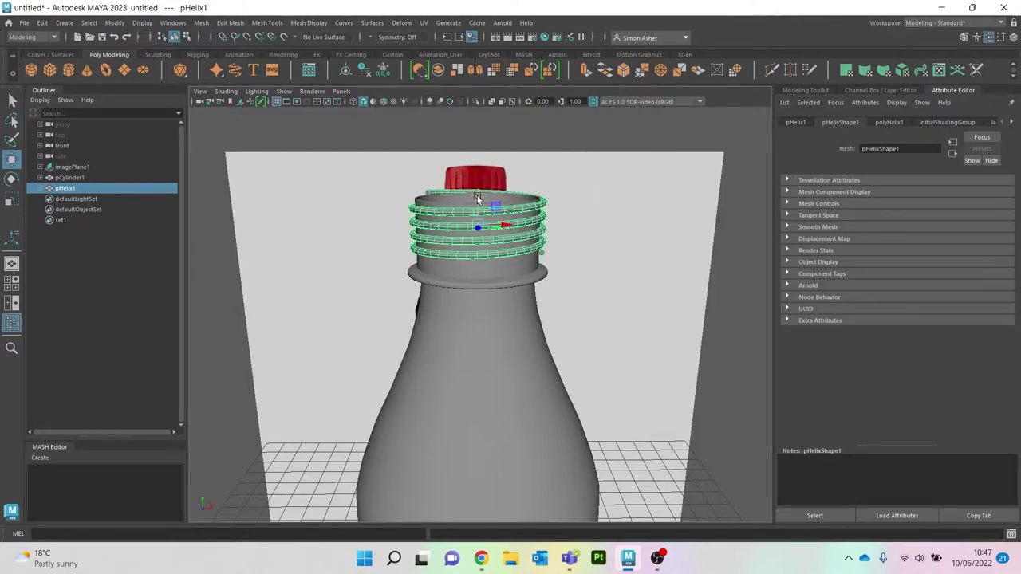
drag(478, 199, 520, 243)
key(t)
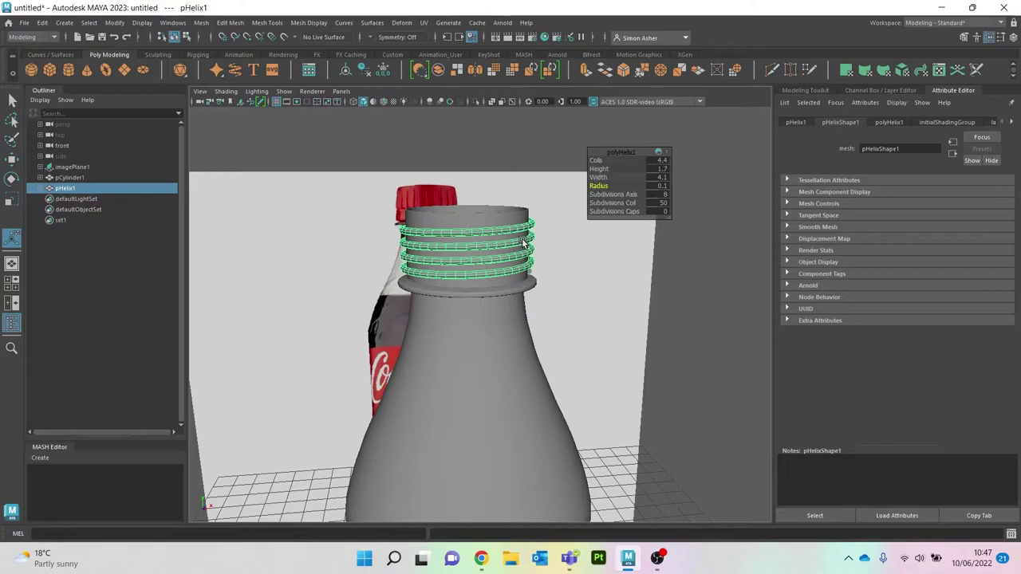
- Set the helix height to 2 and its coils to 5.14 so the thread fills the bottle neck
scroll(525, 242, up, 3)
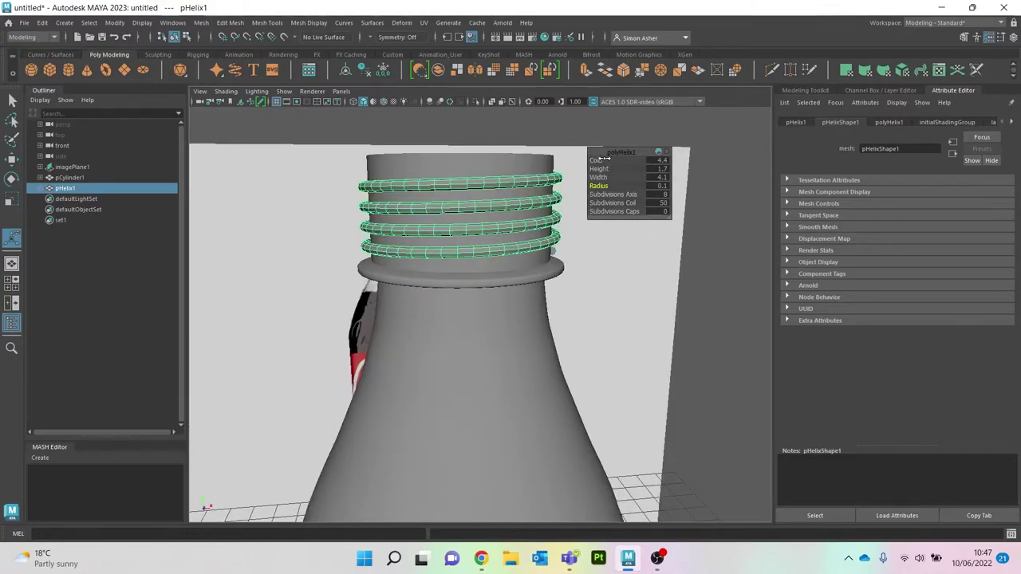
drag(602, 169, 619, 170)
mouse_move(515, 220)
alt+mouse_down()
mouse_move(611, 224)
mouse_move(365, 219)
mouse_move(500, 221)
mouse_move(511, 212)
alt+mouse_up()
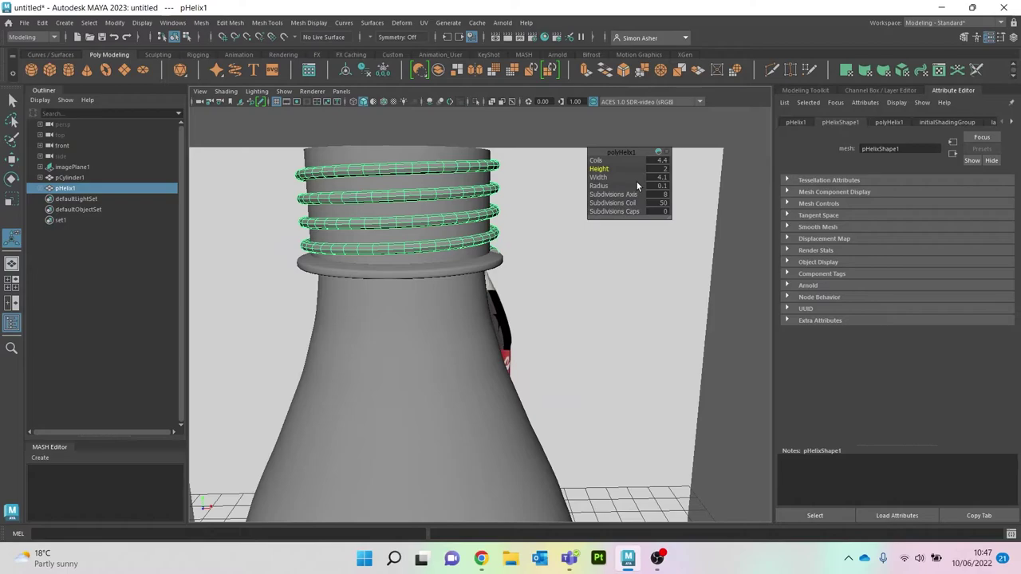
drag(600, 162, 640, 171)
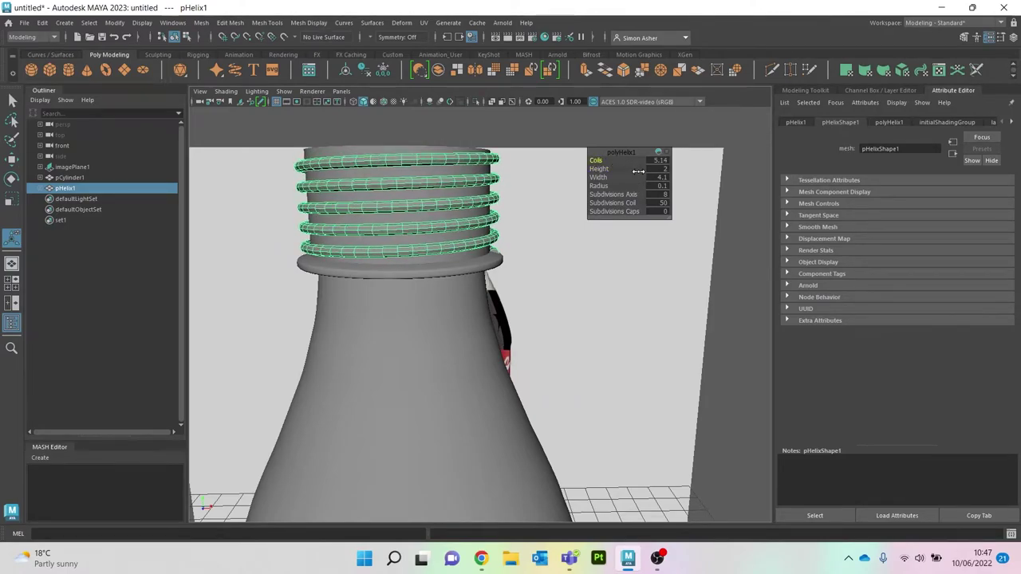
scroll(554, 210, down, 5)
mouse_move(545, 215)
alt+mouse_down()
mouse_move(713, 221)
mouse_move(624, 226)
mouse_move(561, 256)
mouse_move(541, 217)
alt+mouse_up()
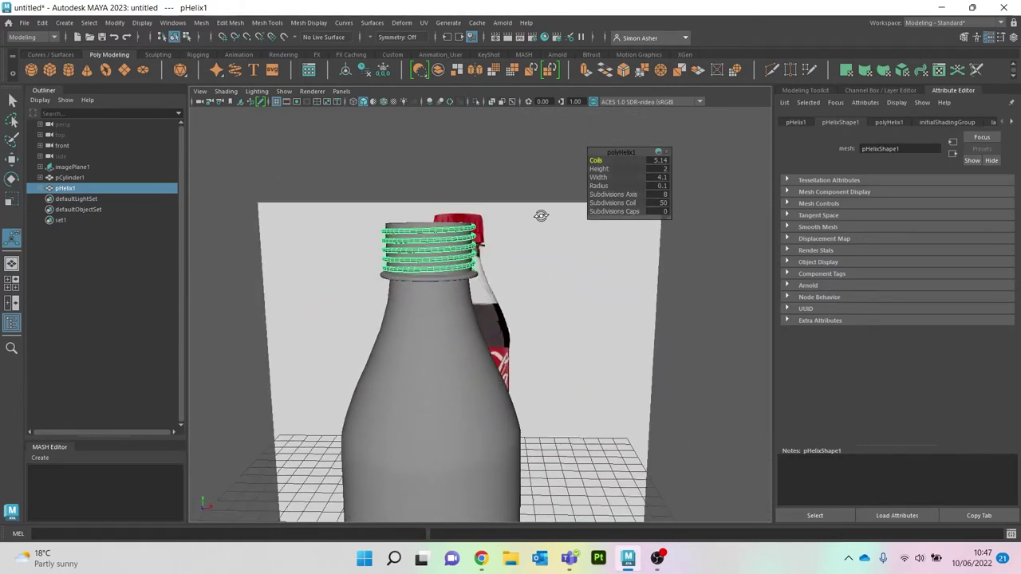
- Deselect the helix and examine the thread's fit around the bottle neck from above and from the side
right_drag(488, 164, 528, 147)
click(512, 153)
alt+drag(512, 154, 545, 226)
alt+middle_drag(545, 226, 565, 156)
scroll(605, 300, up, 5)
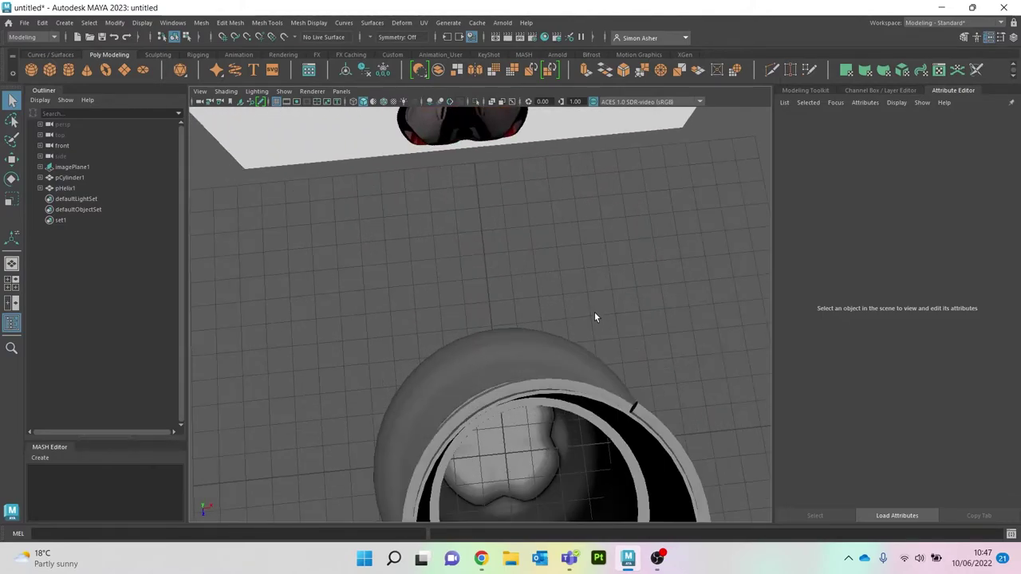
alt+middle_drag(594, 312, 552, 230)
alt+drag(551, 230, 531, 175)
alt+middle_drag(532, 175, 545, 267)
alt+drag(545, 266, 521, 319)
scroll(546, 292, down, 5)
scroll(529, 327, up, 5)
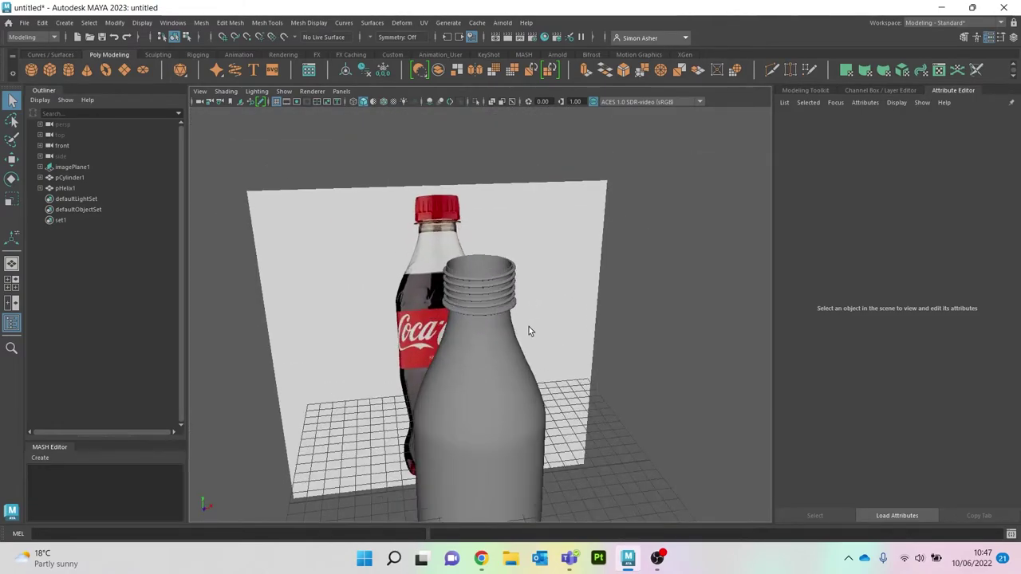
scroll(529, 327, up, 3)
scroll(519, 263, down, 3)
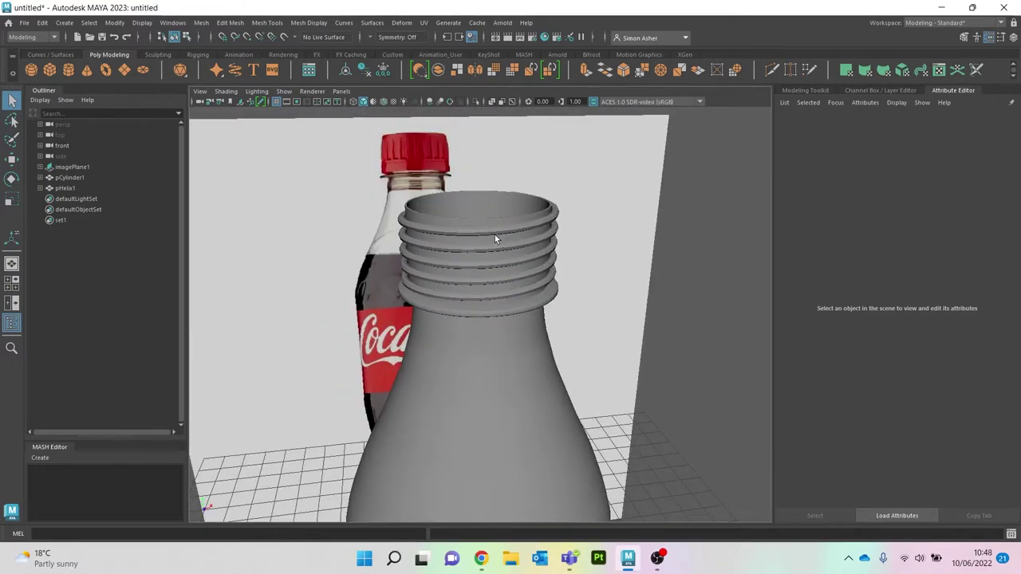
- Isolate the helix in the view so that the bottle and reference image are hidden
click(487, 233)
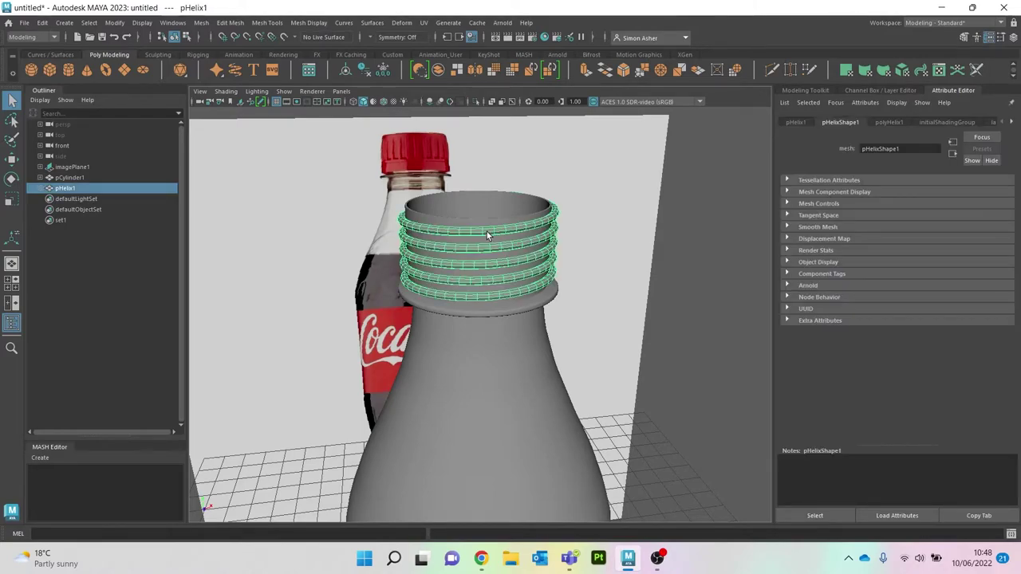
key(ctrl+1)
click(560, 245)
alt+drag(560, 245, 464, 344)
scroll(553, 213, up, 3)
click(482, 309)
alt+drag(482, 308, 514, 305)
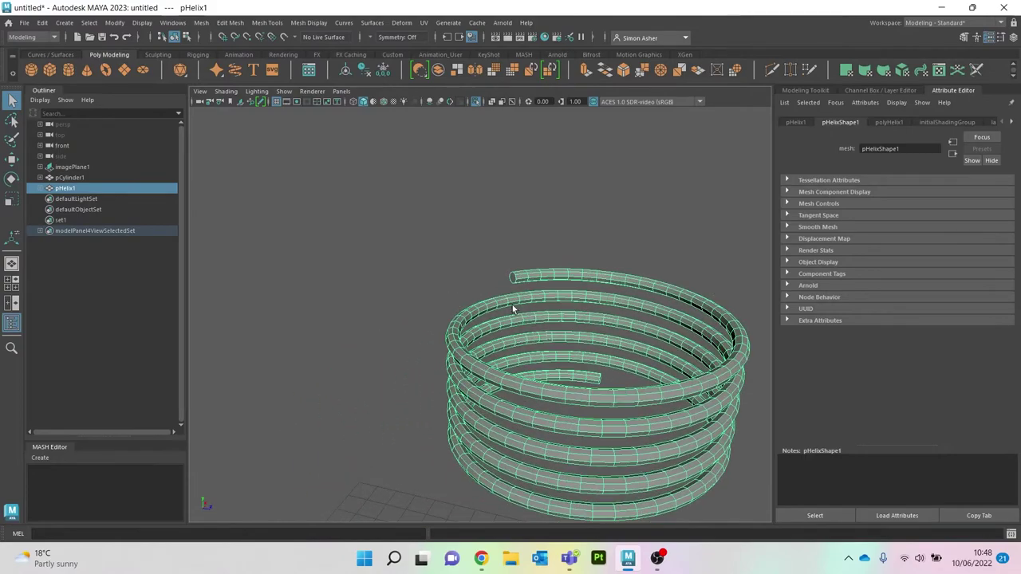
- Delete two adjacent lengthwise face rows along the inner side of the helix
scroll(493, 282, up, 4)
alt+middle_drag(494, 282, 405, 304)
right_drag(405, 238, 407, 268)
scroll(434, 277, up, 2)
double_click(447, 252)
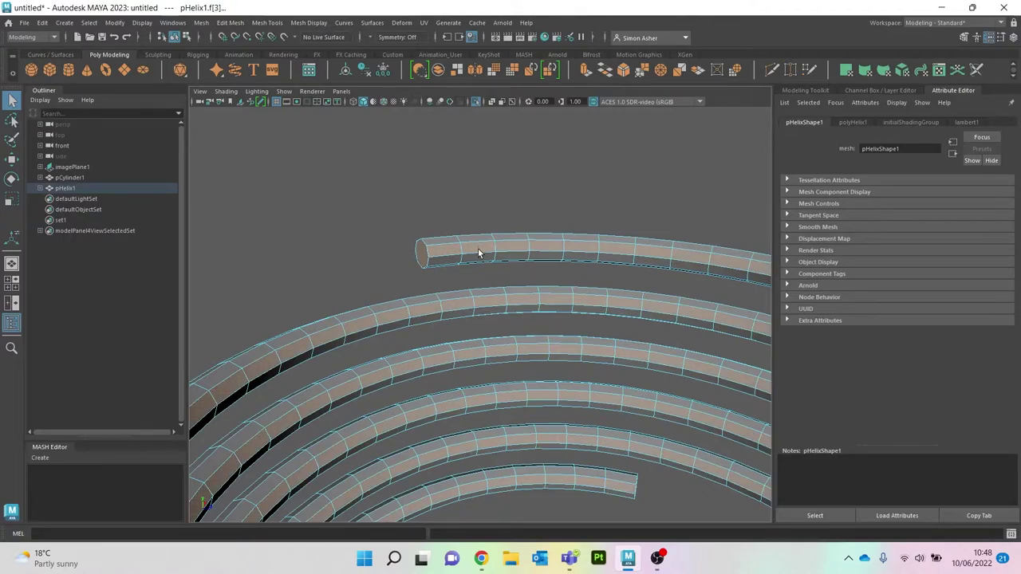
key(Delete)
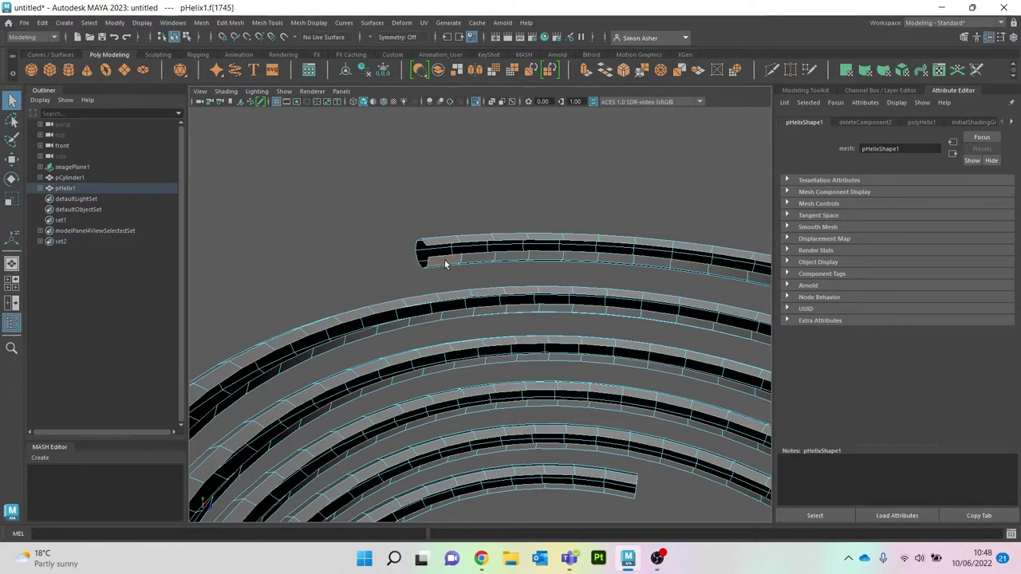
shift+double_click(474, 257)
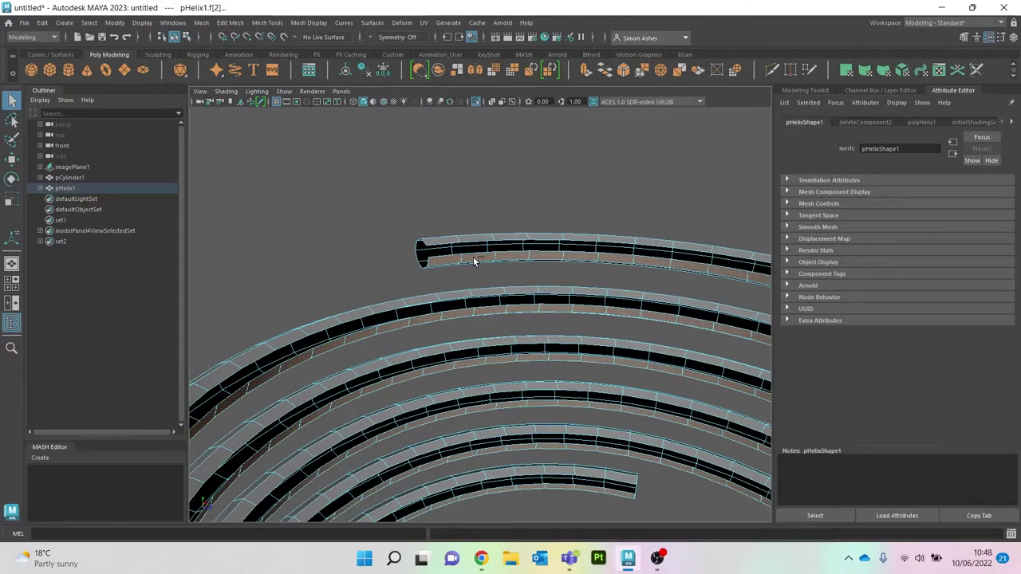
key(Delete)
- Select the vertices around the upper end of the helix and merge them
scroll(466, 254, down, 2)
alt+drag(468, 324, 476, 282)
alt+middle_drag(476, 282, 342, 266)
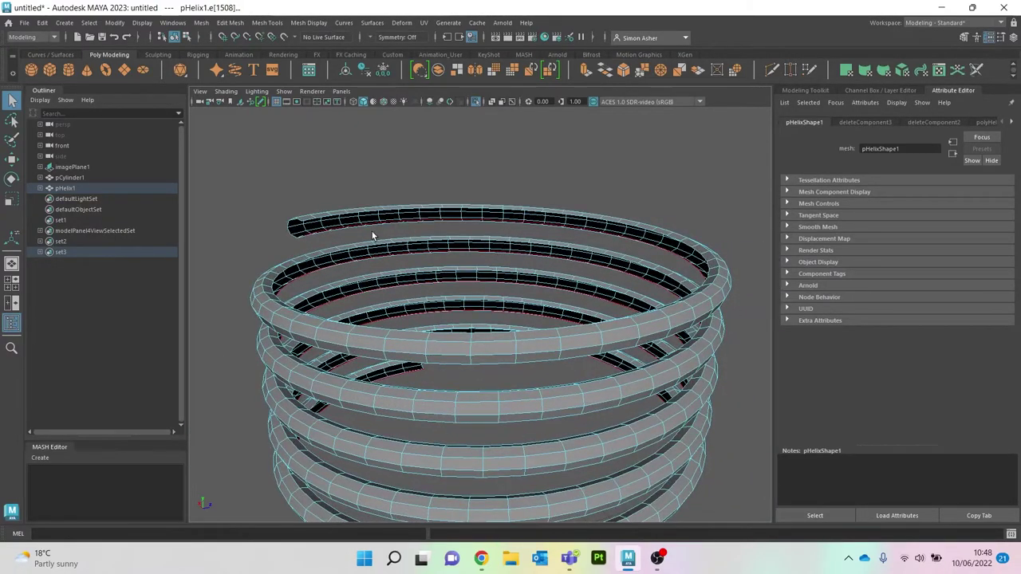
scroll(373, 235, up, 3)
alt+middle_drag(373, 236, 460, 312)
scroll(460, 312, up, 3)
alt+drag(460, 312, 475, 318)
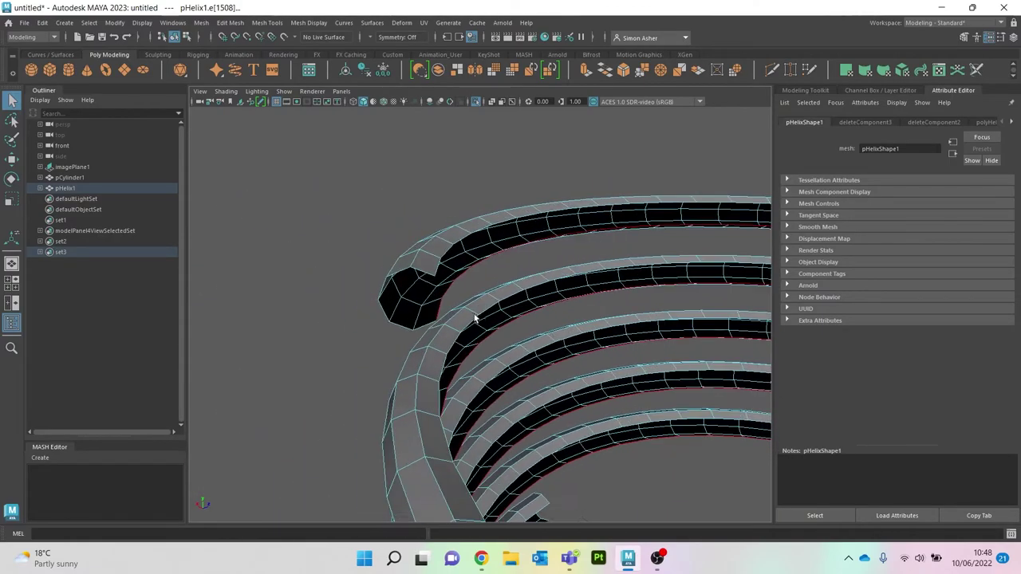
scroll(471, 317, up, 2)
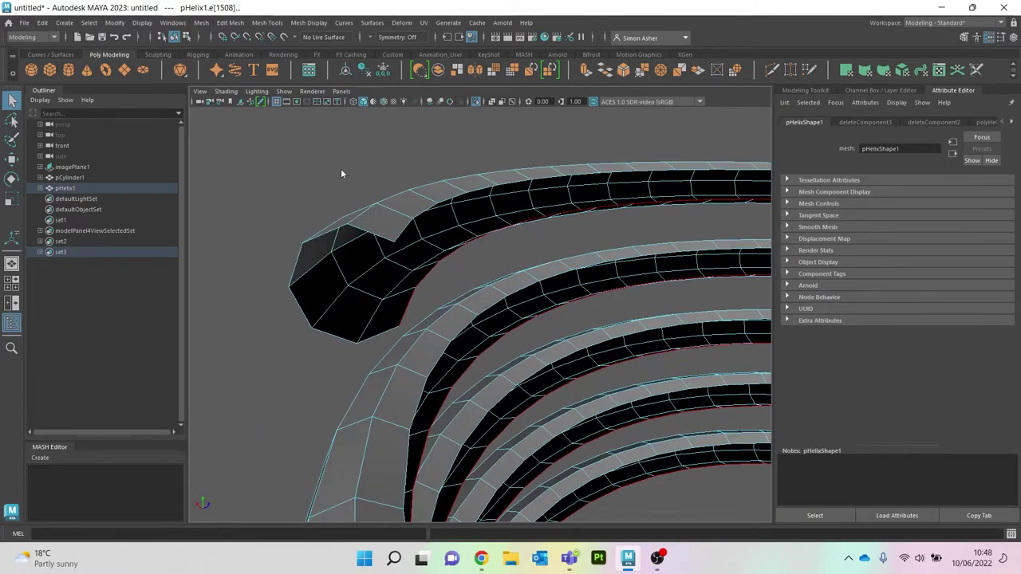
right_drag(342, 171, 290, 170)
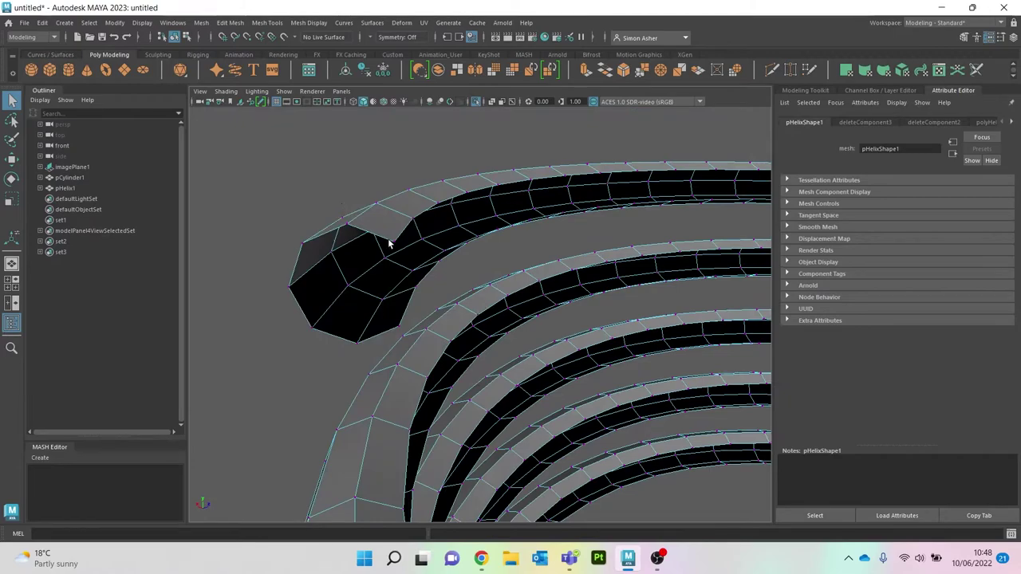
click(392, 244)
shift+click(348, 227)
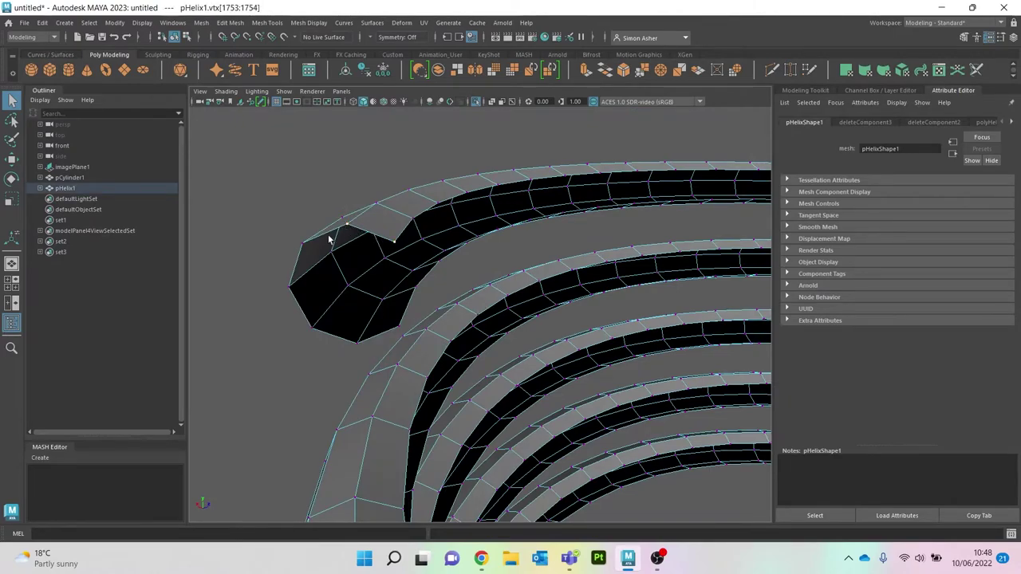
shift+click(295, 285)
click(313, 332)
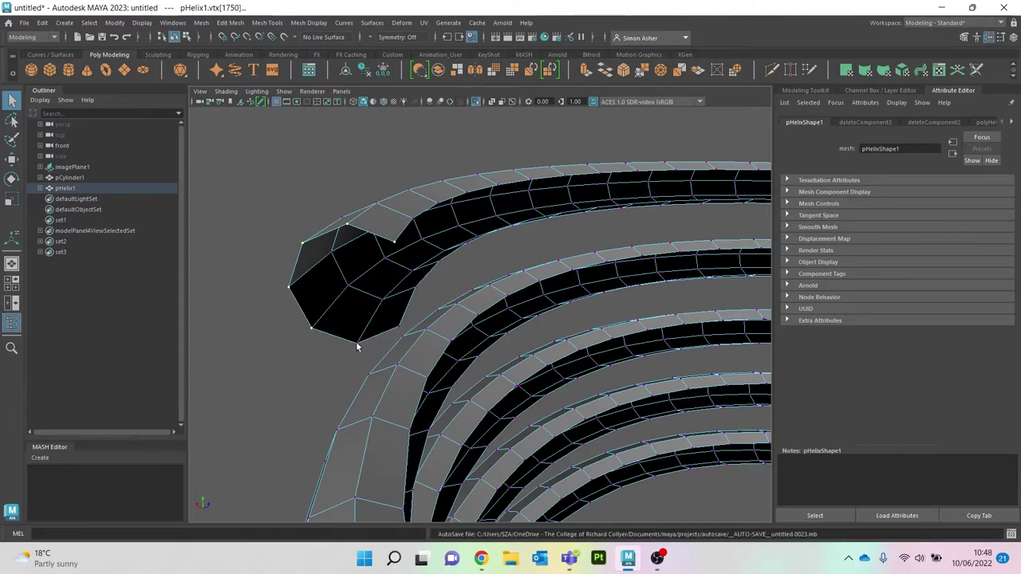
shift+click(357, 344)
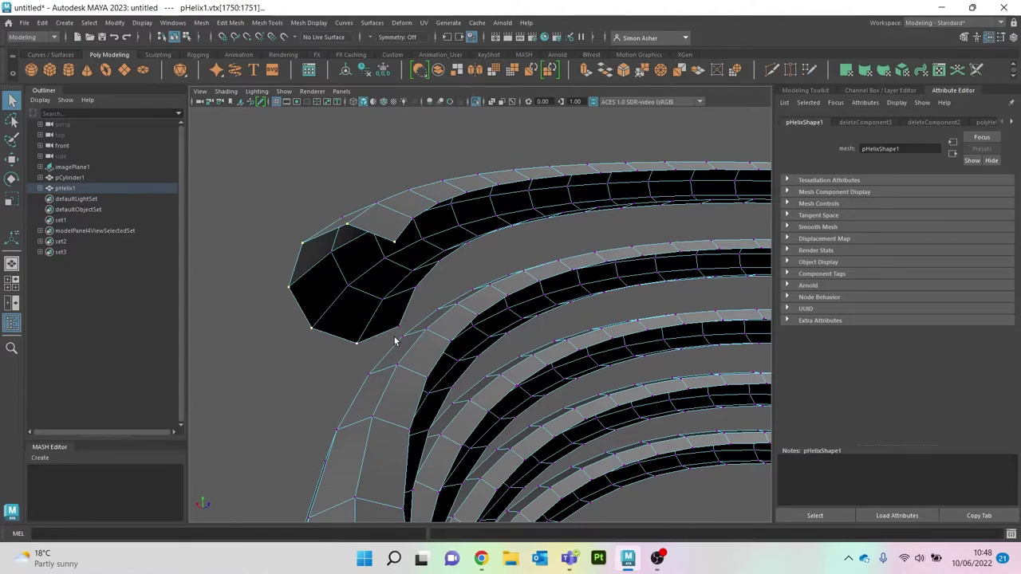
shift+right_click(289, 182)
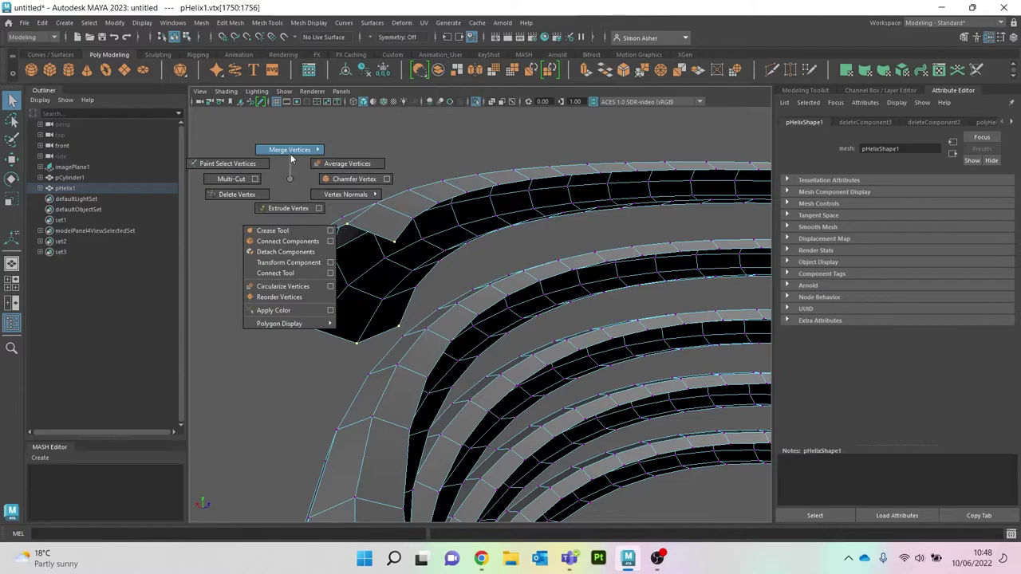
mouse_move(292, 151)
click(289, 121)
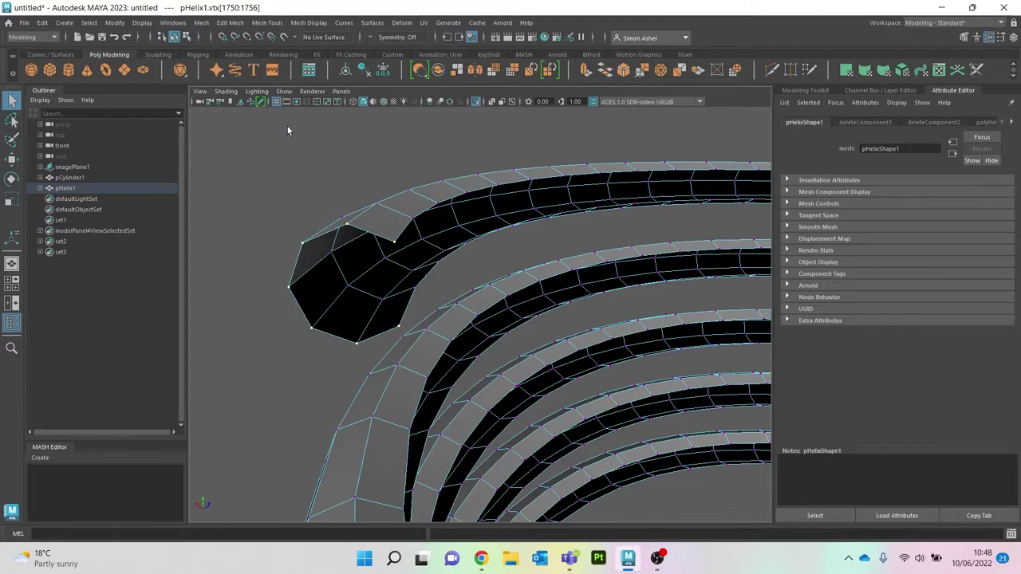
- Merge the selected vertices around one open end of the helix into a single point at their center
scroll(348, 214, down, 2)
mouse_move(394, 290)
alt+mouse_down()
mouse_move(421, 283)
mouse_move(399, 291)
alt+mouse_up()
key(super)
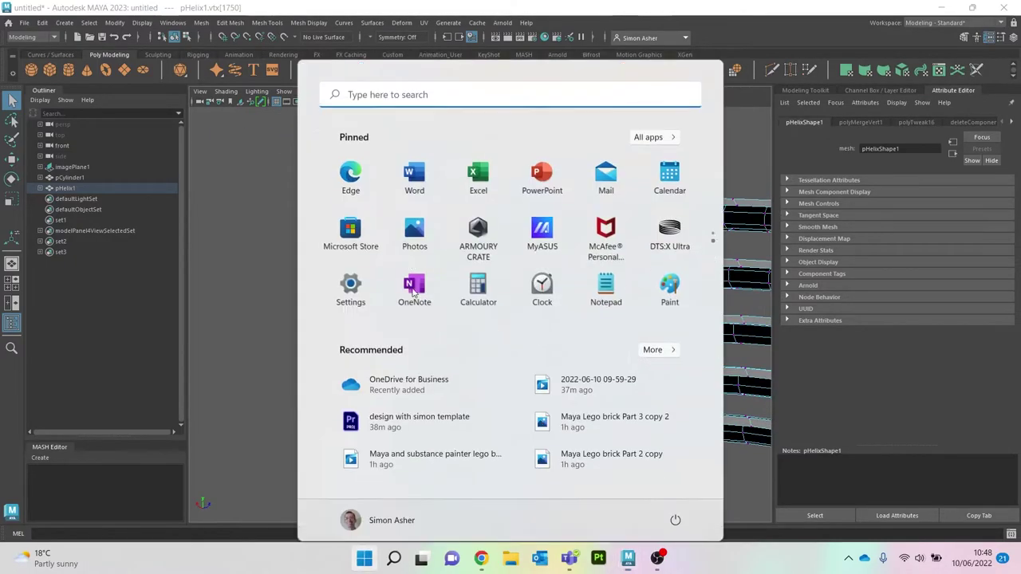
scroll(418, 299, down, 1)
key(super)
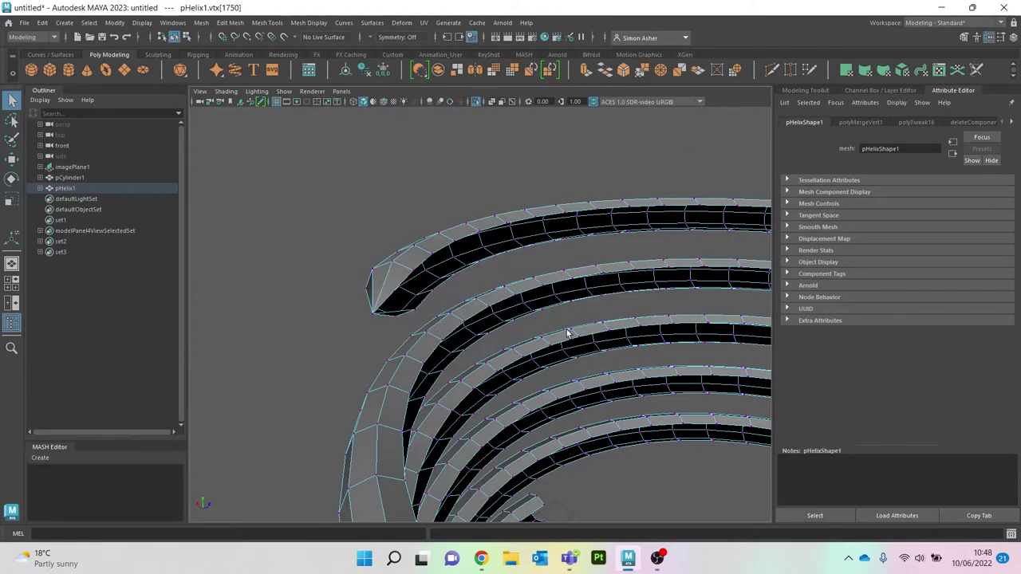
- Merge all vertices around the helix's opposite open end into a single center point
alt+drag(567, 334, 489, 235)
scroll(490, 234, down, 5)
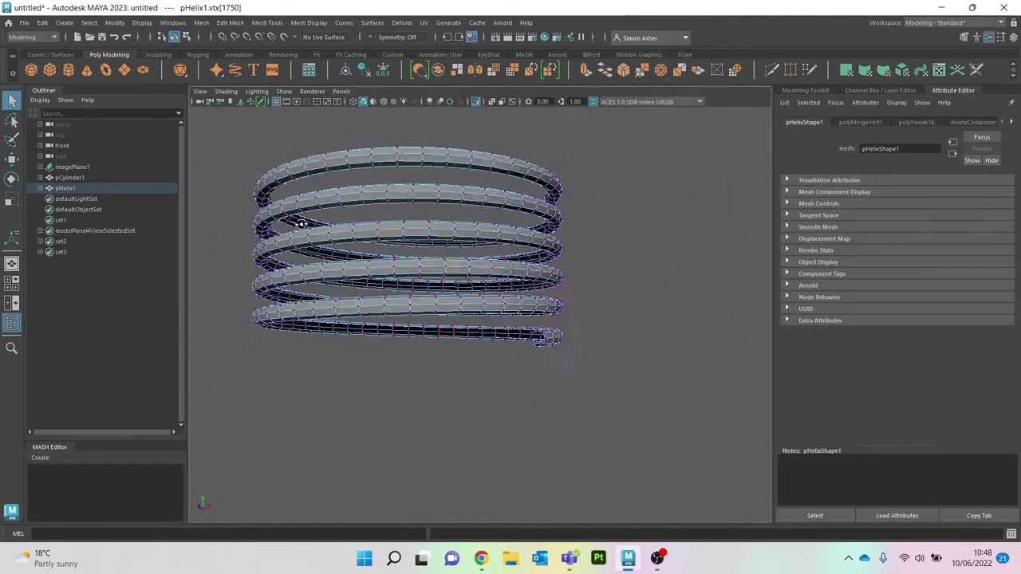
scroll(524, 346, up, 5)
alt+drag(636, 344, 451, 367)
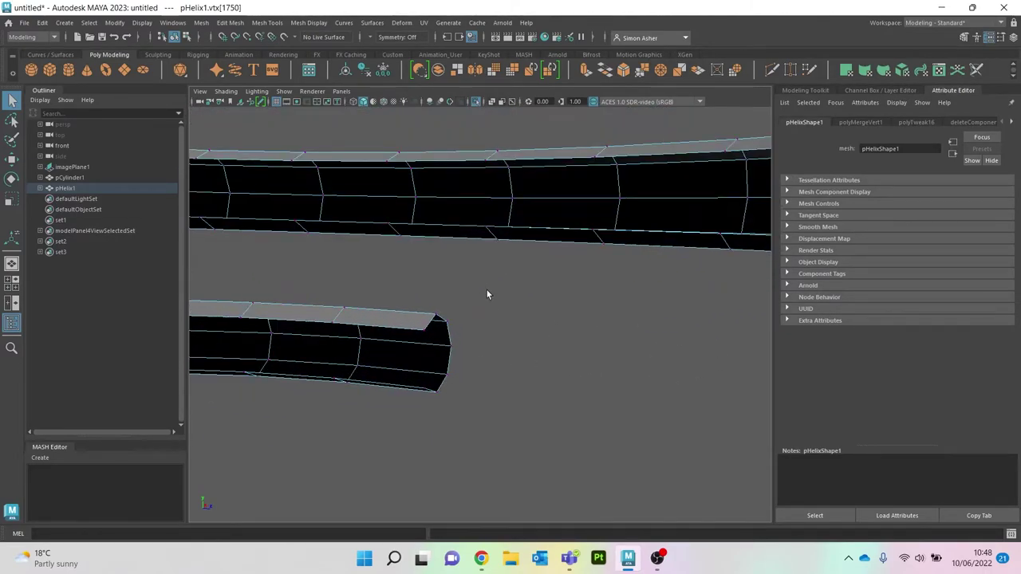
key(F9)
drag(415, 295, 483, 423)
shift+right_click(531, 292)
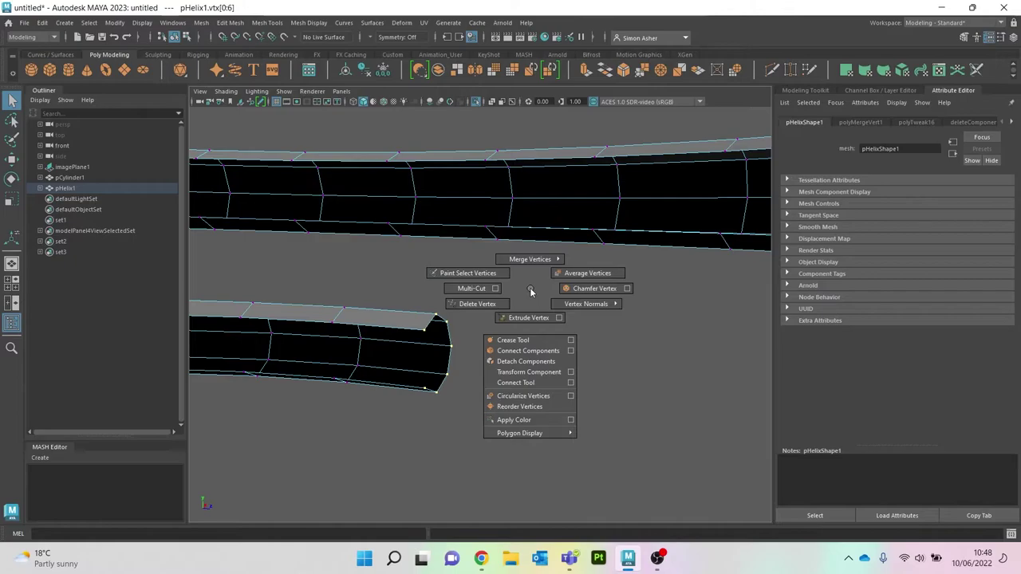
shift+right_drag(531, 292, 526, 233)
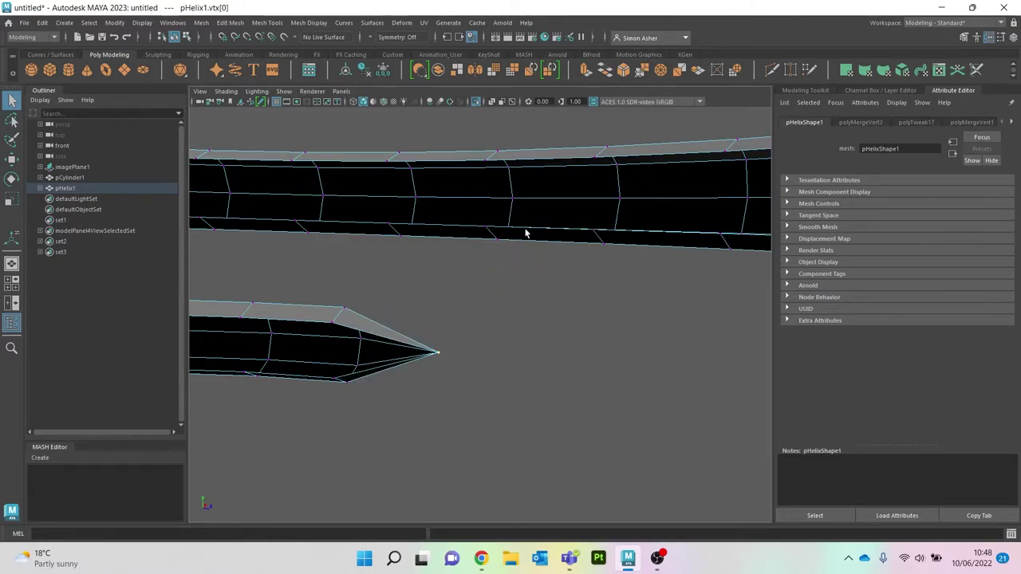
- Clear the vertex selection and turn off isolate select so the bottle and reference image are shown with the helix
scroll(533, 266, down, 6)
mouse_move(538, 275)
alt+mouse_down()
mouse_move(519, 298)
mouse_move(534, 285)
alt+mouse_up()
click(625, 204)
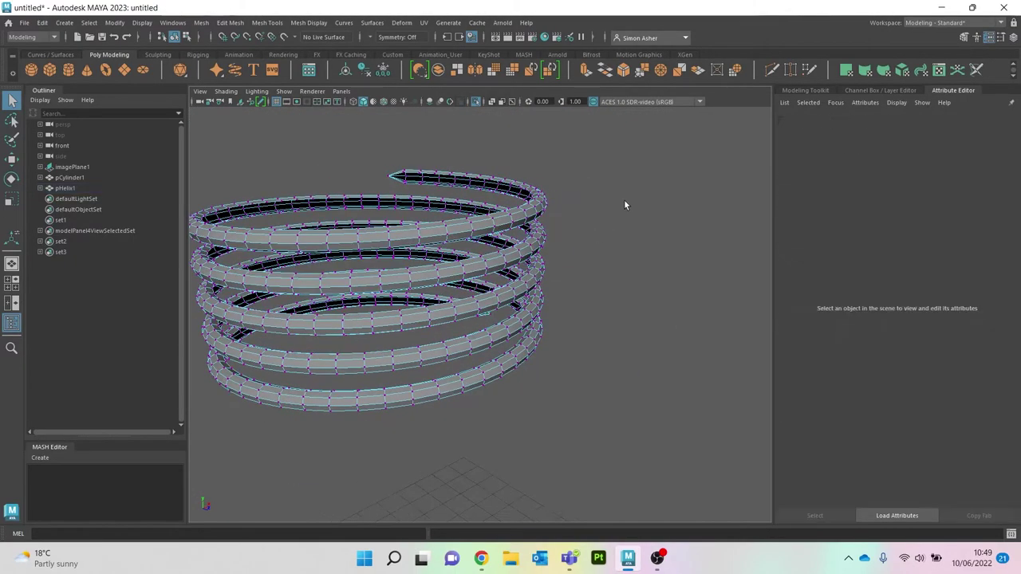
key(ctrl+1)
scroll(623, 203, up, 5)
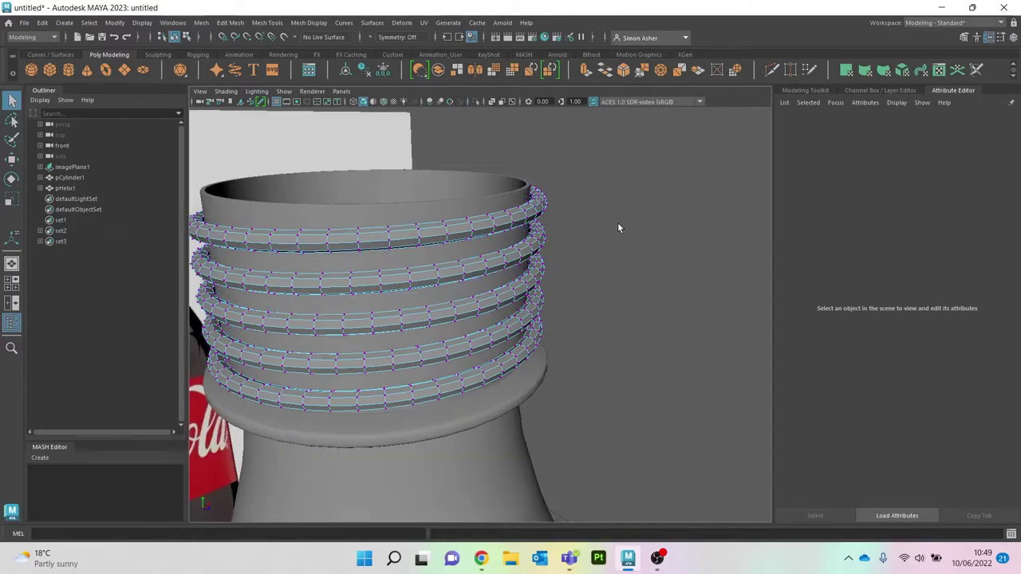
- Move the merged tip vertex of the helix inward so the thread's end runs into the bottle neck
alt+drag(618, 221, 332, 283)
mouse_move(309, 253)
right_down()
mouse_move(296, 238)
mouse_move(290, 250)
right_up()
alt+drag(289, 250, 370, 343)
click(306, 234)
key(w)
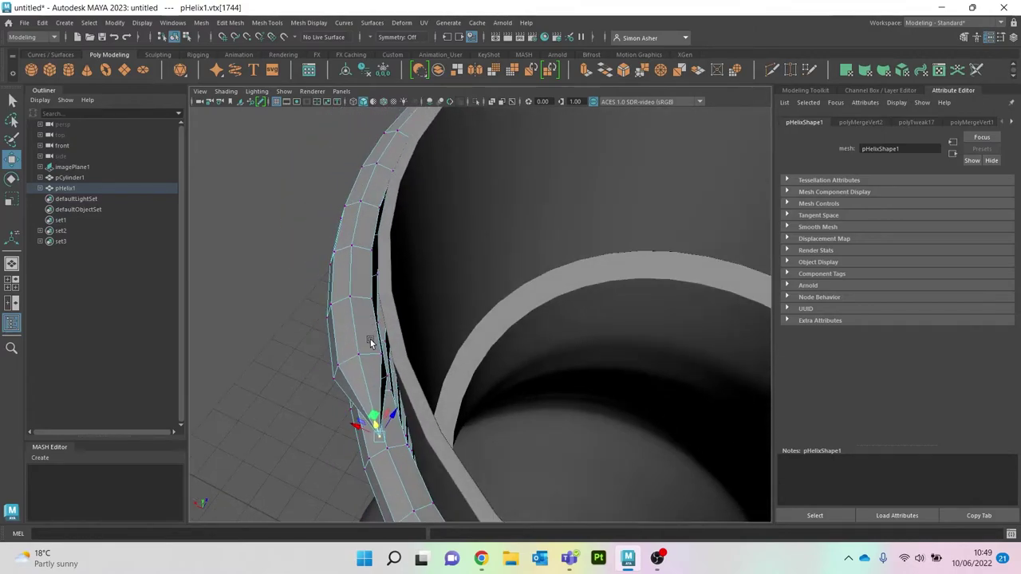
drag(375, 414, 604, 340)
scroll(366, 399, down, 2)
scroll(604, 341, up, 5)
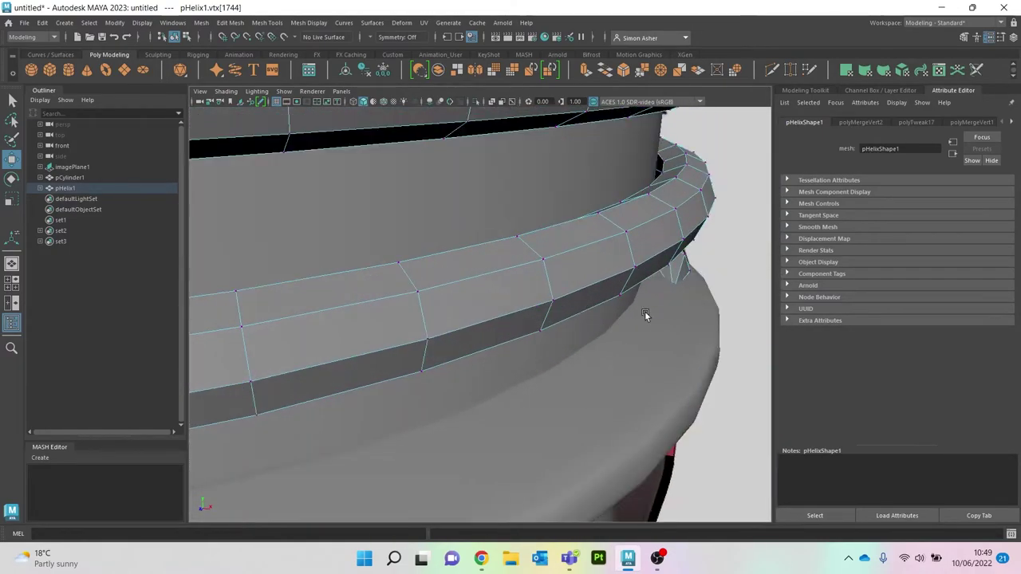
- Return the helix to object selection mode and clear the selection
click(690, 300)
click(683, 283)
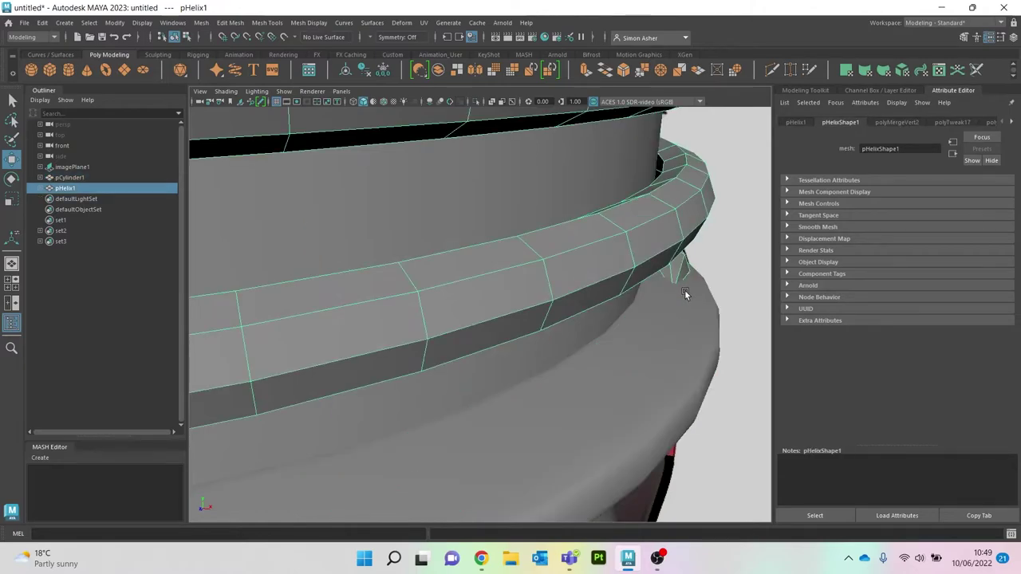
scroll(594, 296, down, 15)
right_drag(568, 220, 583, 210)
click(583, 212)
scroll(578, 284, down, 4)
alt+middle_drag(604, 339, 597, 312)
scroll(600, 317, up, 5)
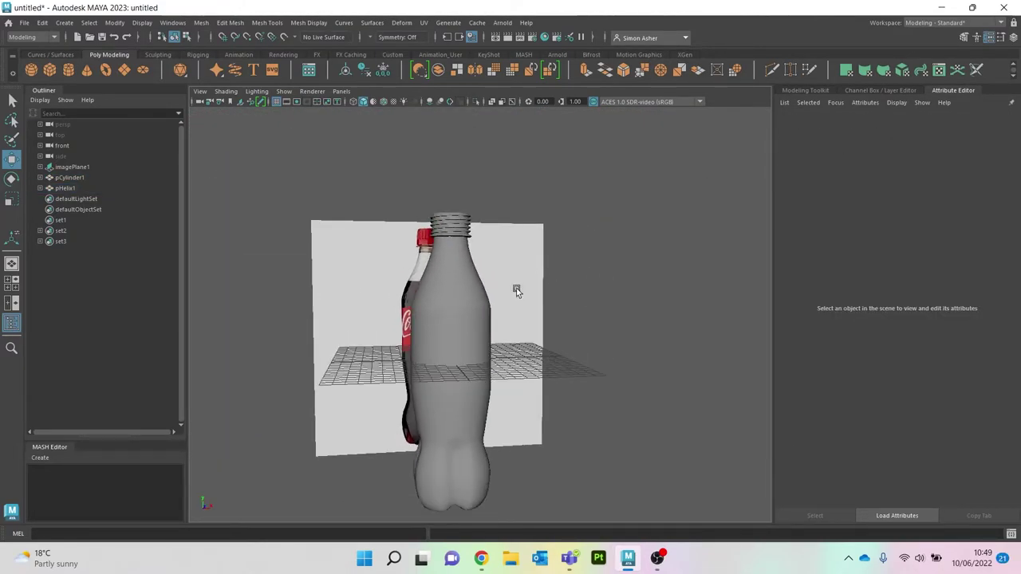
- Select the bottle body and frame it in the front view with wireframe display over the reference image
click(423, 347)
alt+middle_drag(507, 367, 525, 255)
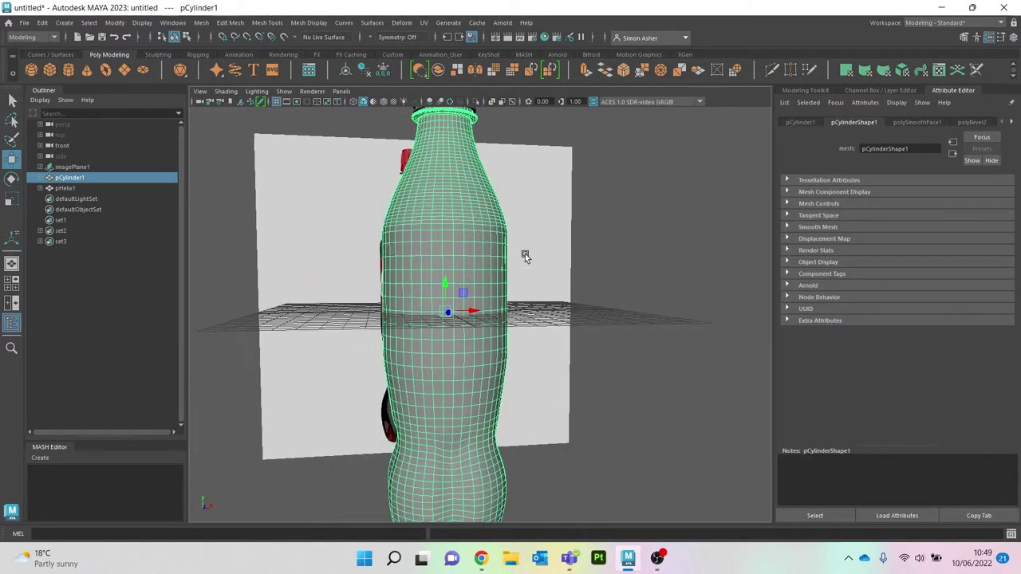
key(space)
drag(645, 237, 644, 266)
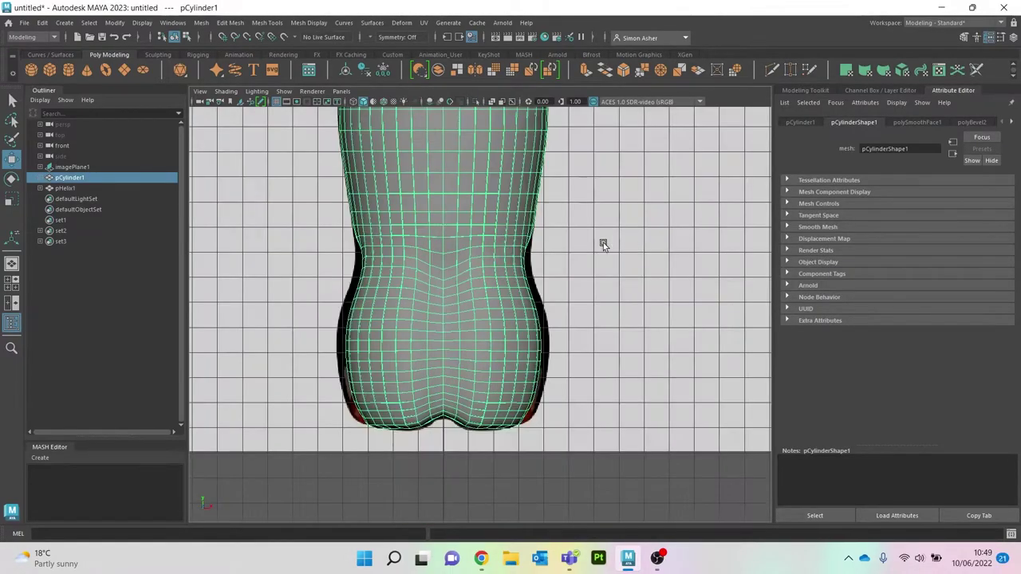
scroll(506, 263, down, 3)
key(f)
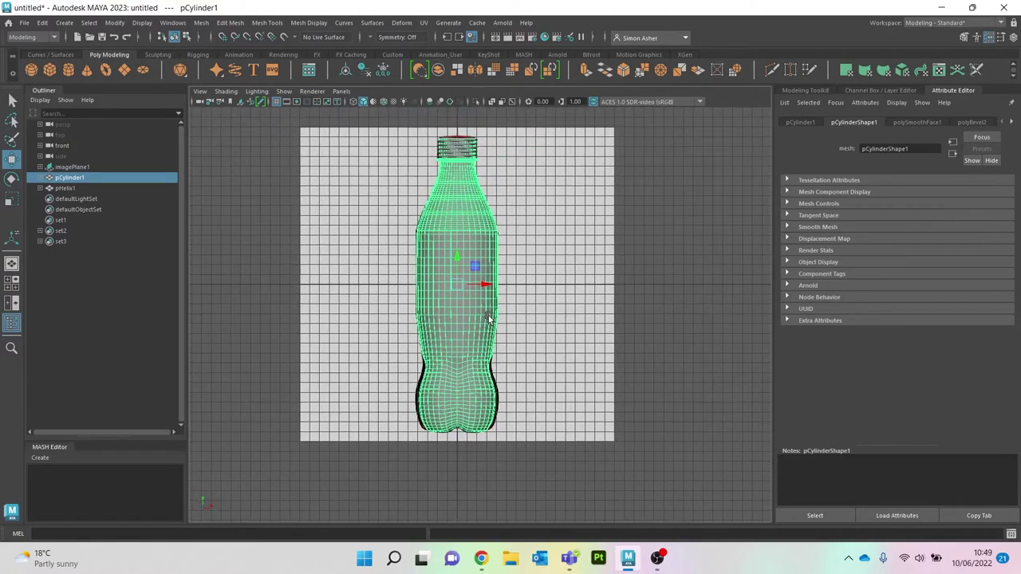
click(353, 102)
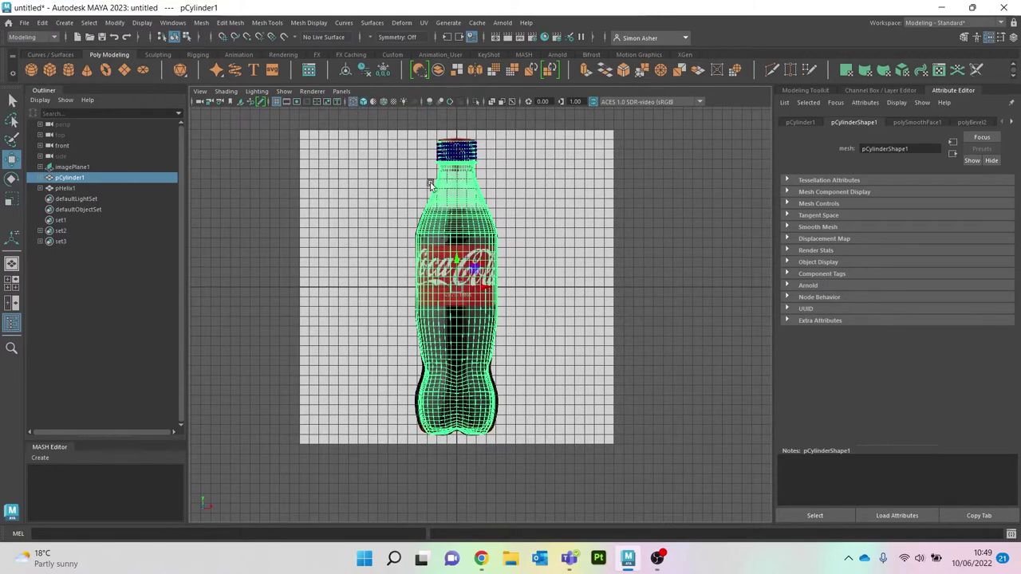
- Select the band of bottle body faces that covers the red label in the reference image
scroll(438, 191, up, 3)
right_drag(447, 212, 495, 273)
click(432, 206)
right_drag(433, 206, 433, 232)
scroll(369, 194, up, 1)
drag(349, 195, 547, 294)
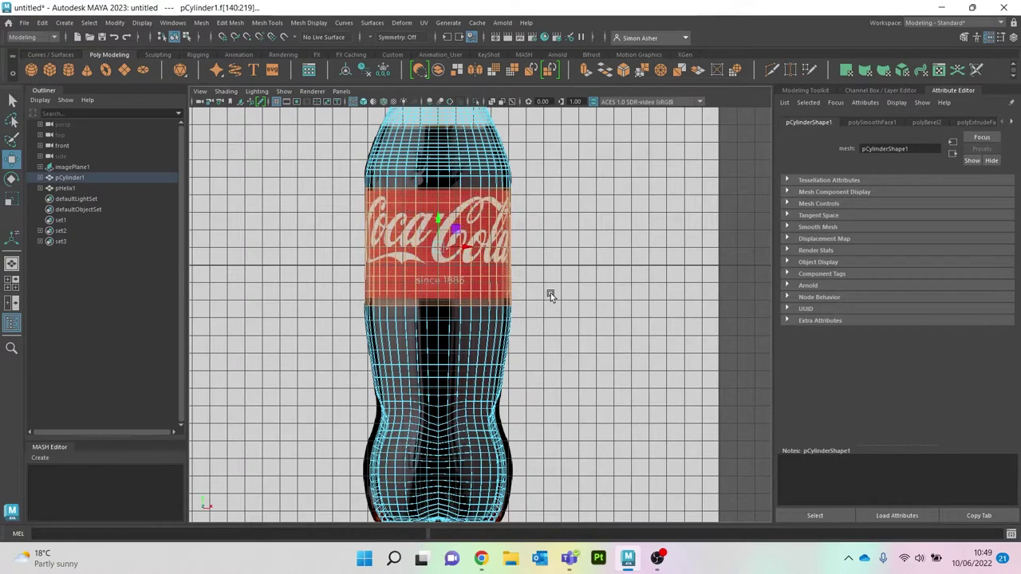
- Return to the perspective view with shaded display, keeping the label faces selected
key(space)
drag(330, 141, 331, 165)
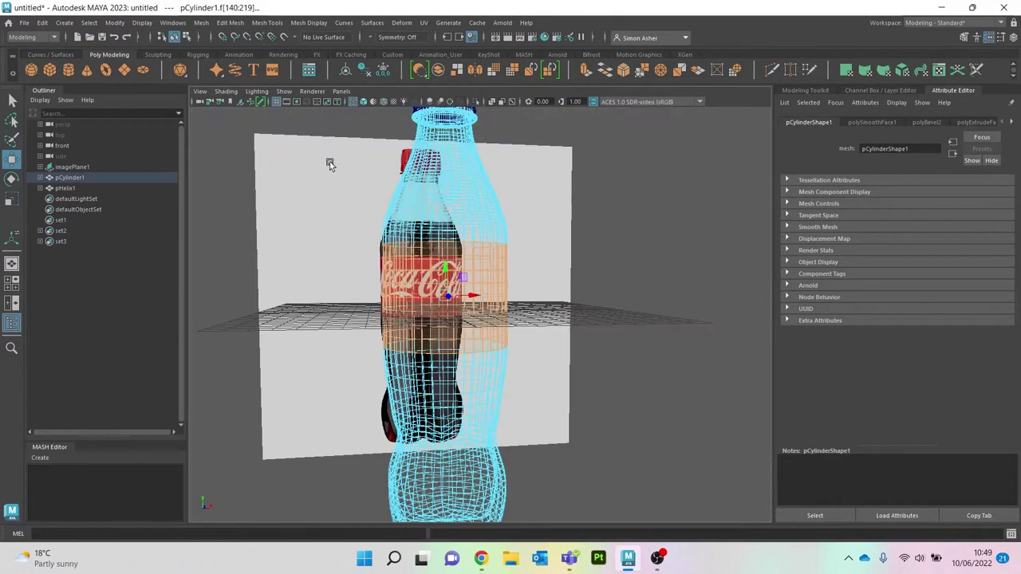
click(364, 101)
scroll(412, 186, down, 3)
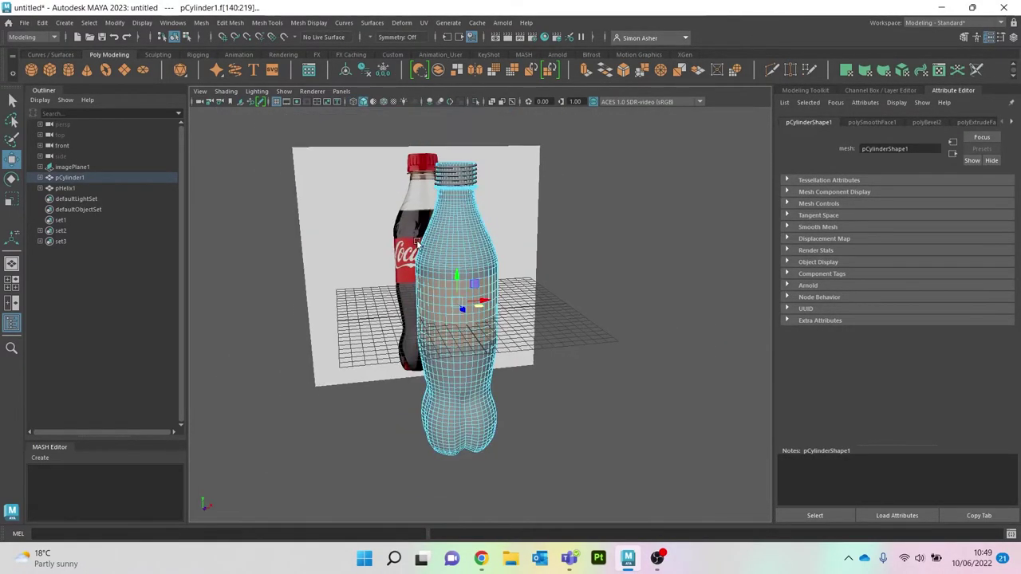
- Duplicate the selected label faces as a separate mesh and clear the selection
shift+right_click(569, 251)
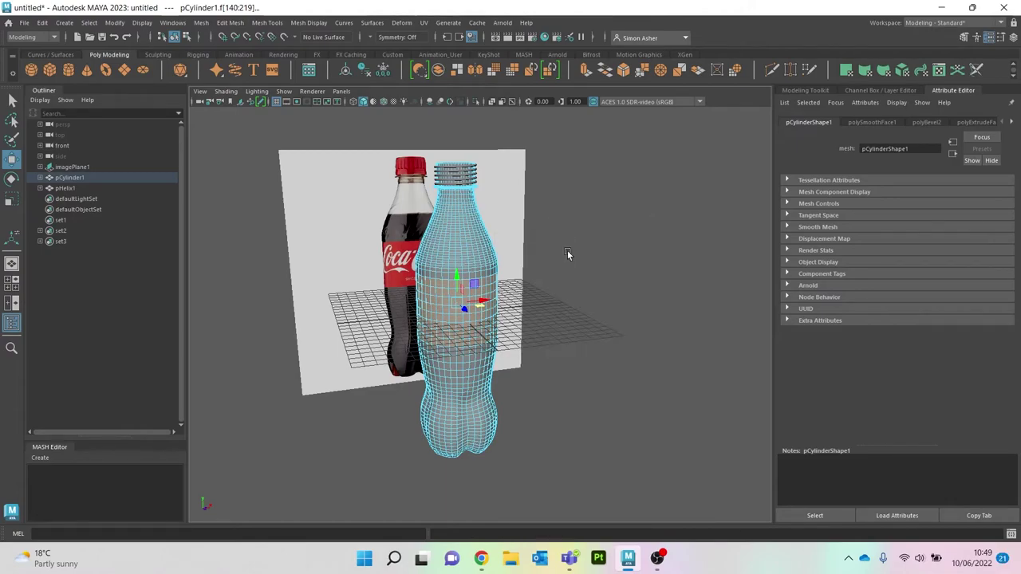
shift+right_click(568, 251)
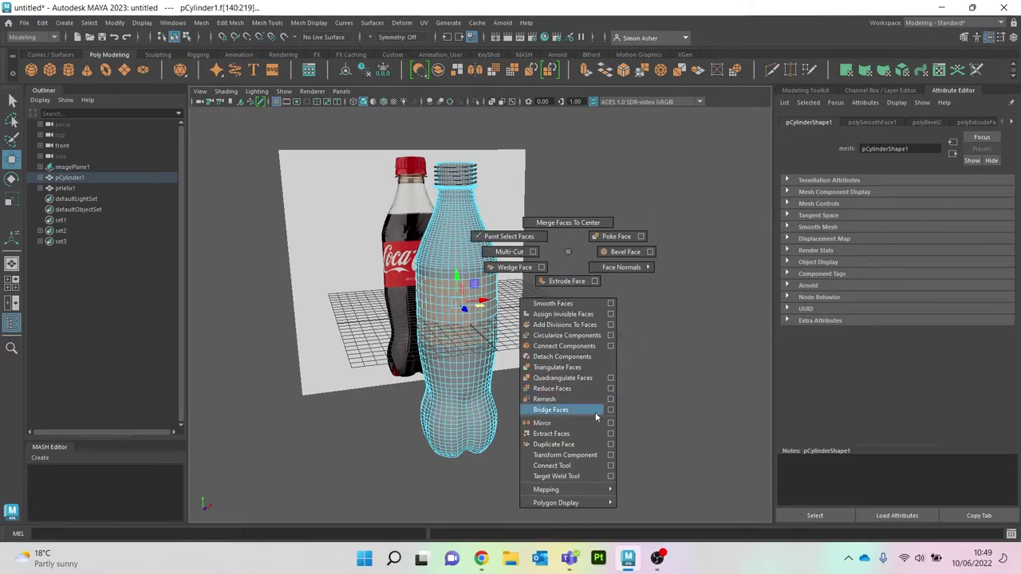
click(568, 444)
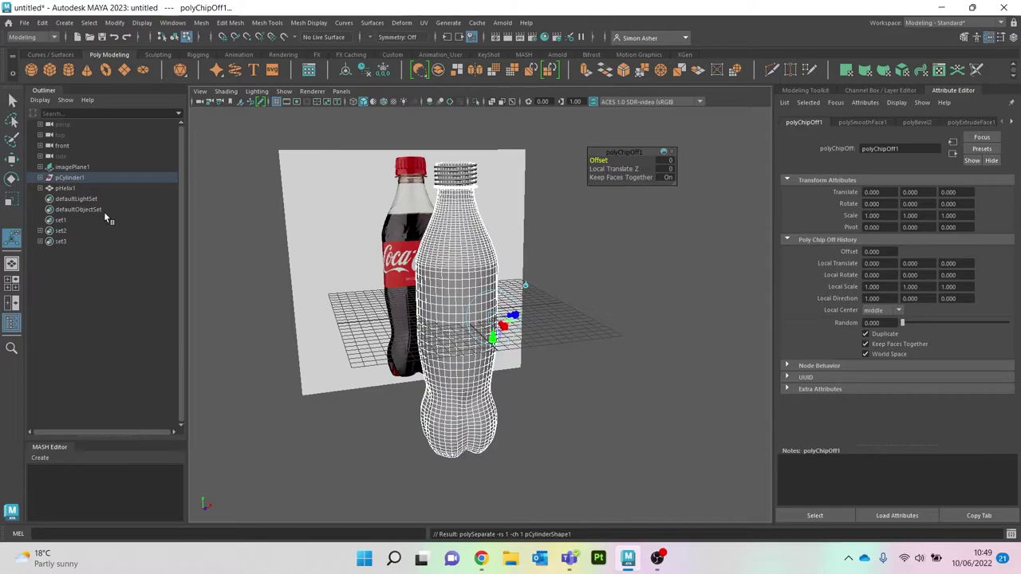
click(576, 296)
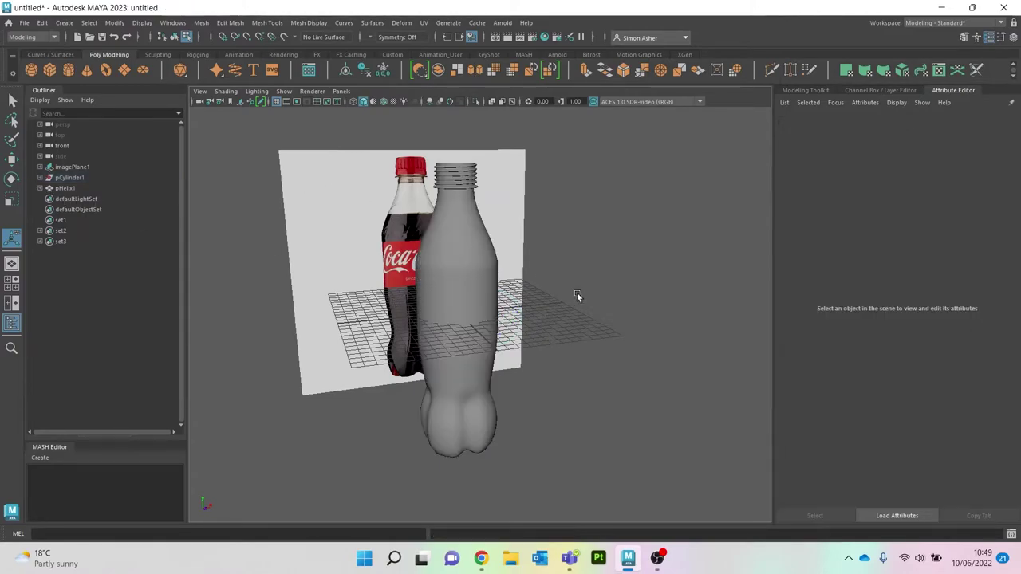
- Expand the pCylinder1 group and check which part of the bottle each polySurface object contains
click(44, 178)
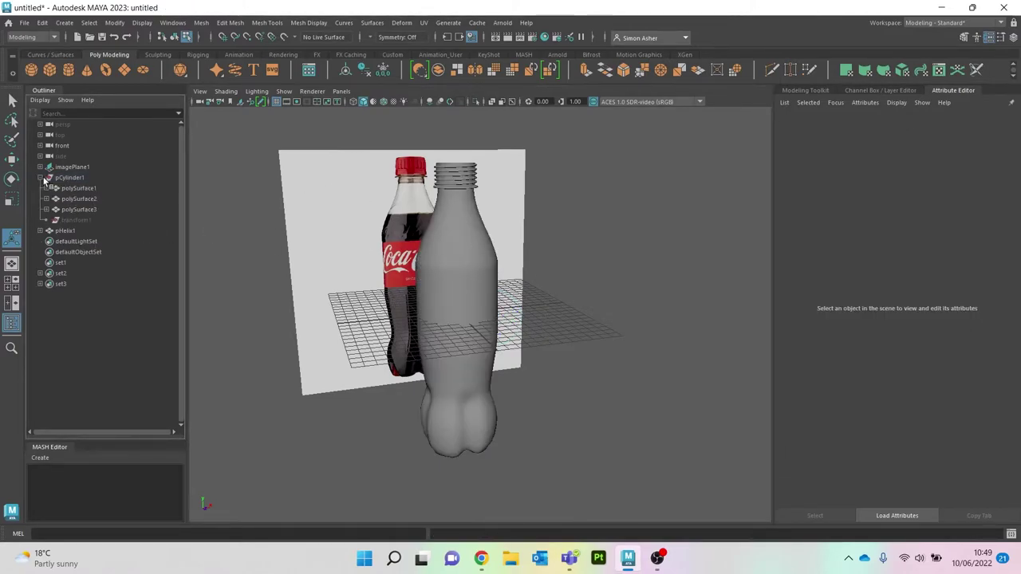
click(73, 189)
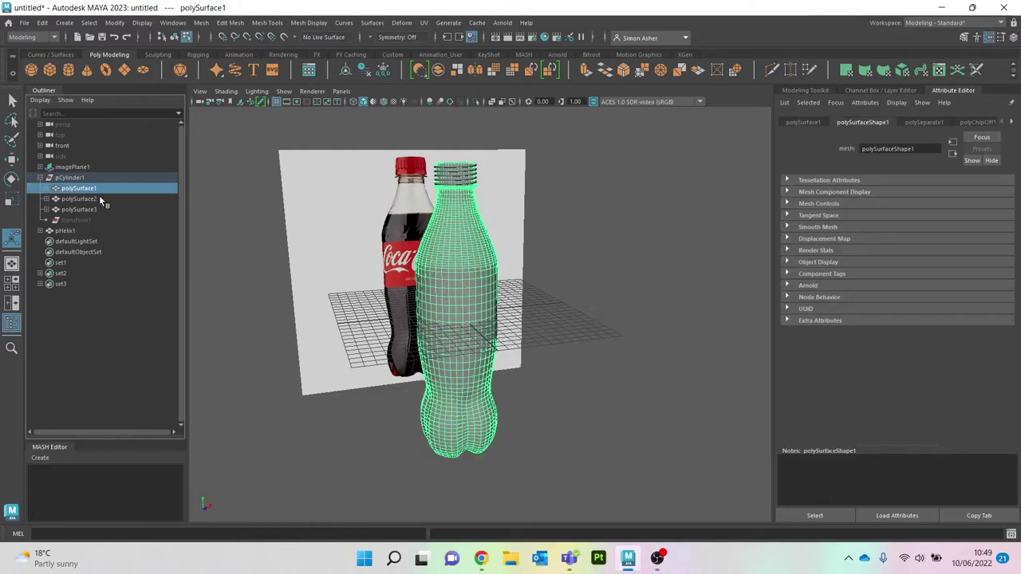
click(79, 199)
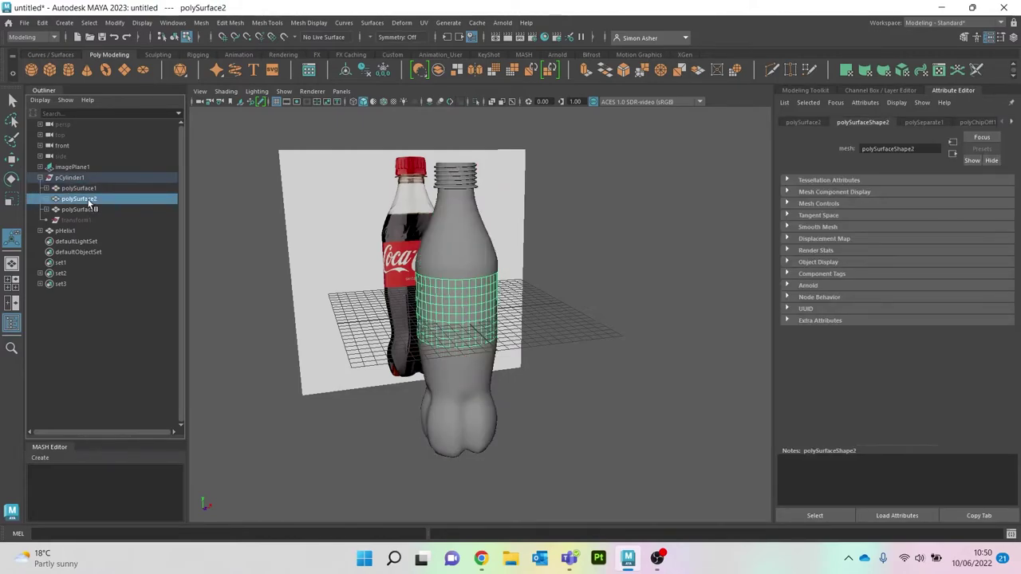
click(86, 209)
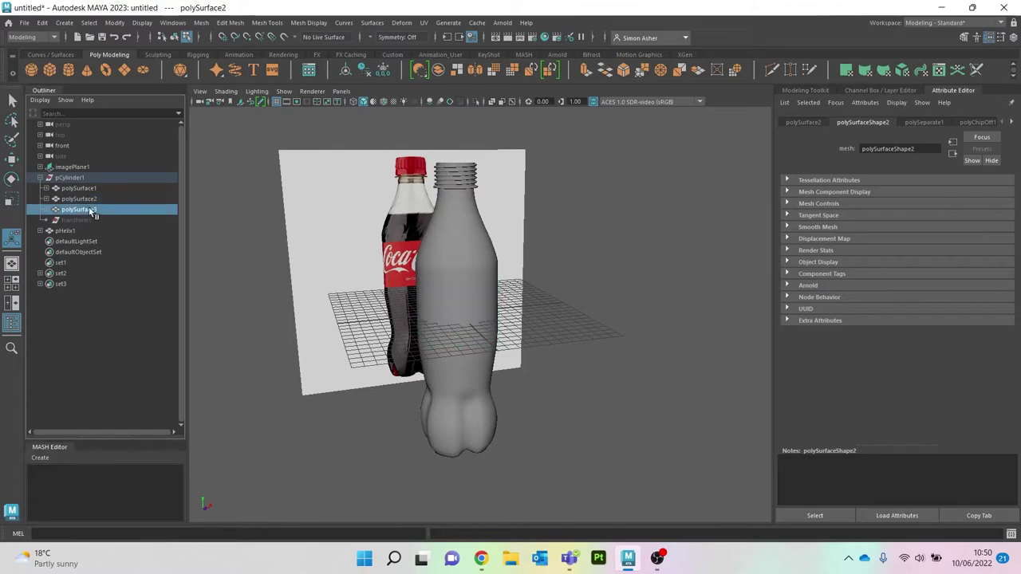
- Extrude the duplicated label band polySurface2 with a thickness of 0.11
click(86, 199)
scroll(322, 307, up, 4)
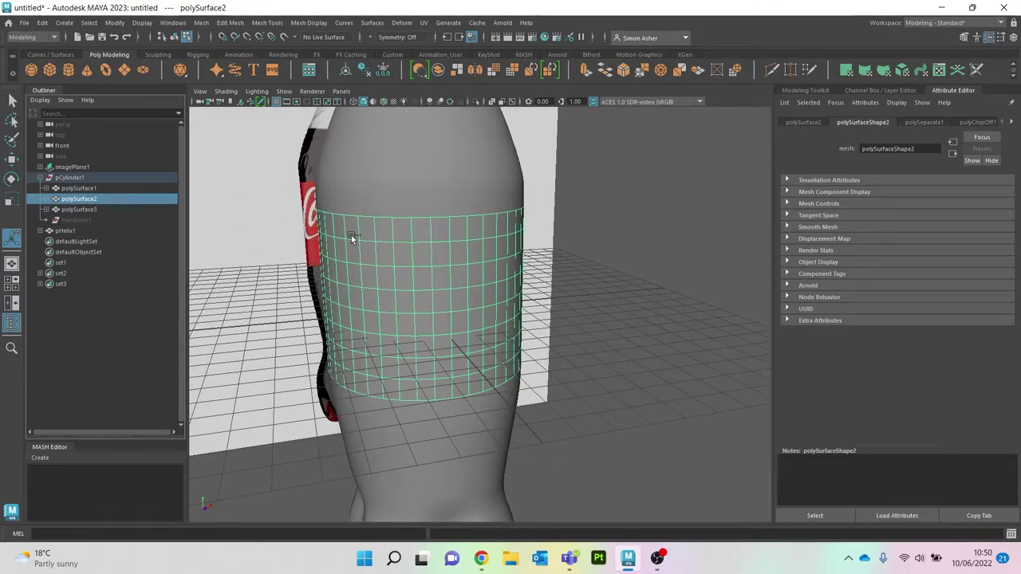
key(ctrl+e)
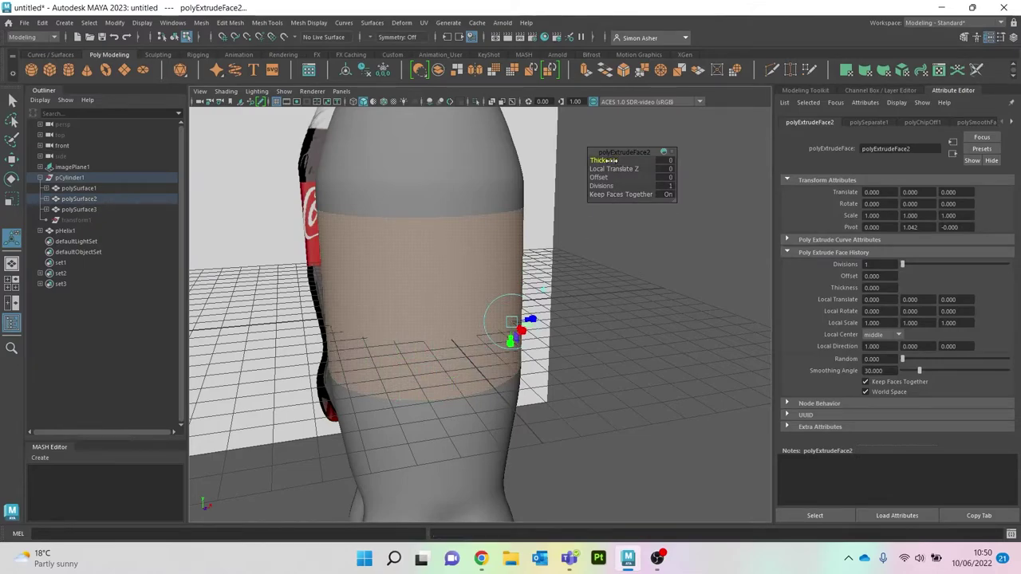
drag(613, 160, 619, 162)
alt+drag(528, 234, 552, 279)
click(625, 301)
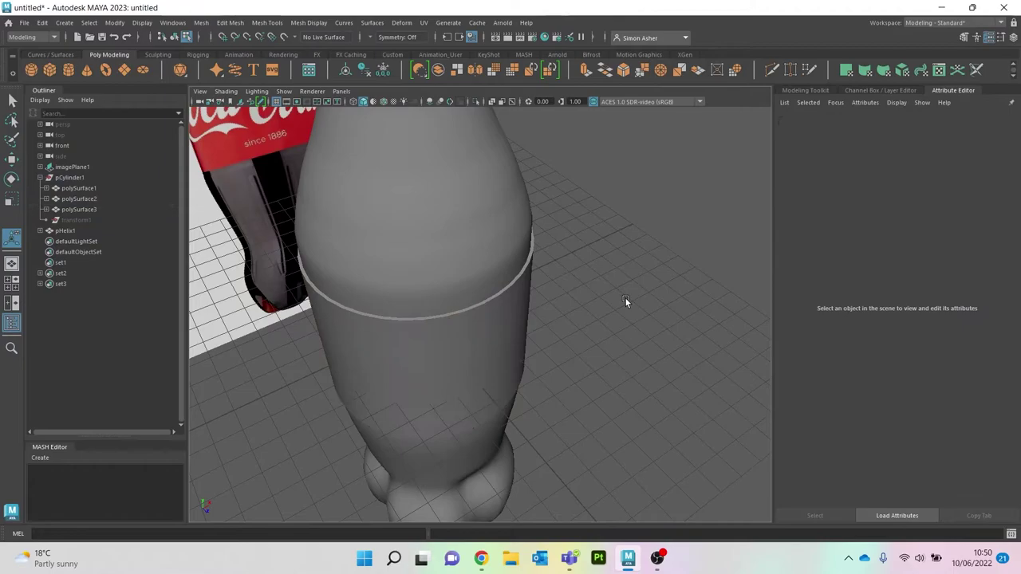
- Rename polySurface1 to bottle_body and polySurface2 to bottle_lable
click(78, 188)
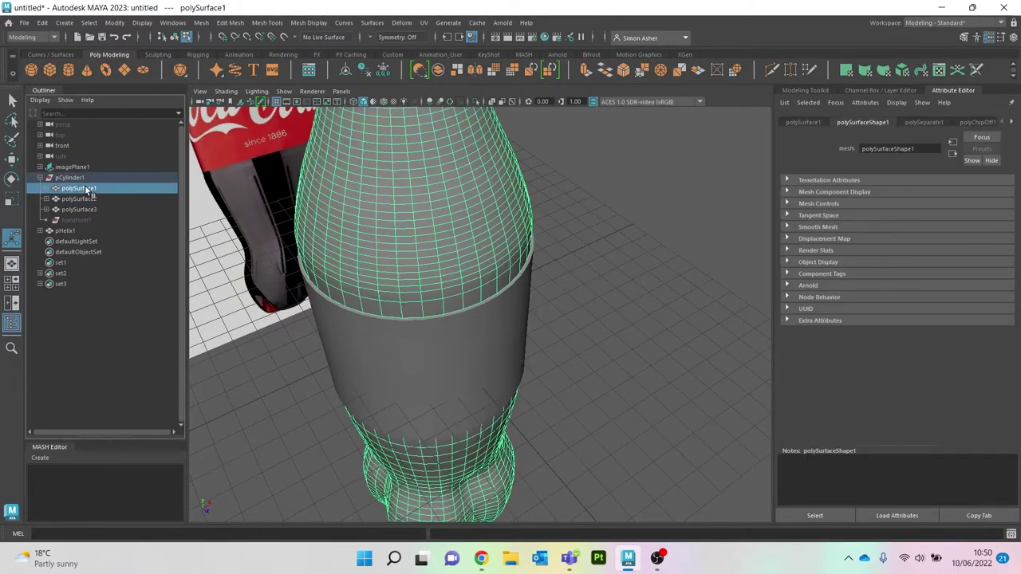
double_click(86, 190)
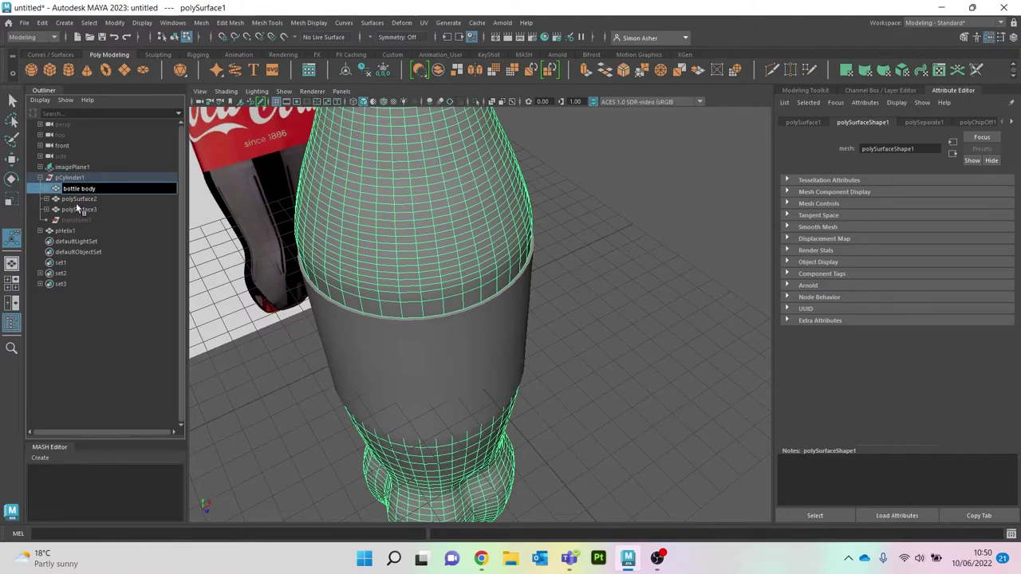
click(78, 199)
double_click(78, 199)
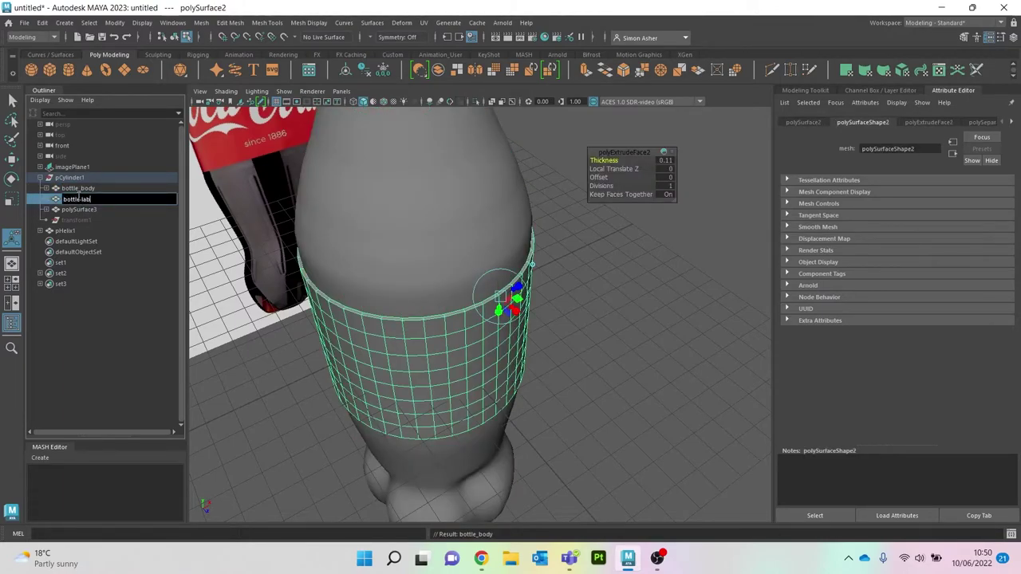
text(bottle_lable)
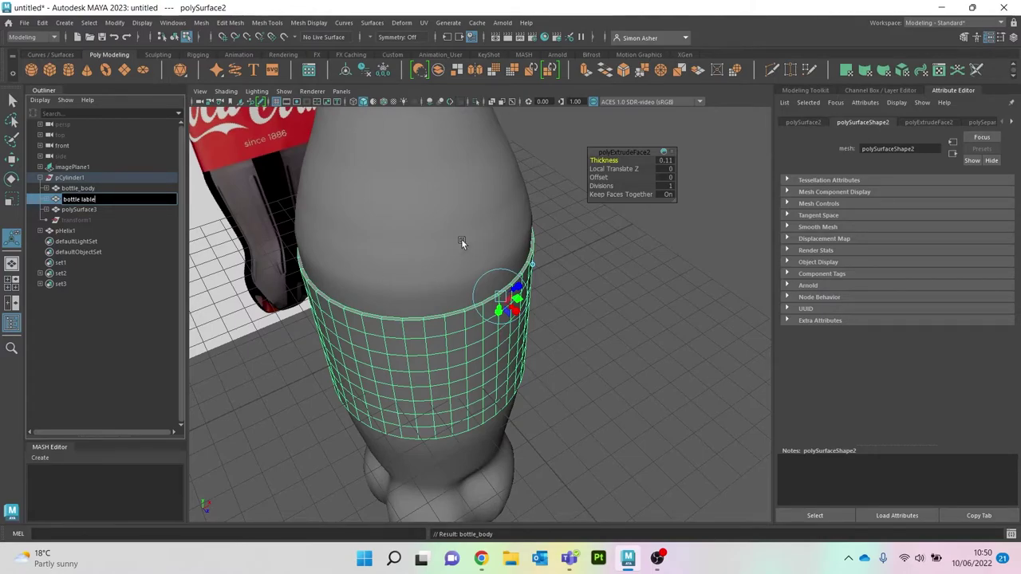
click(668, 299)
alt+drag(668, 298, 506, 298)
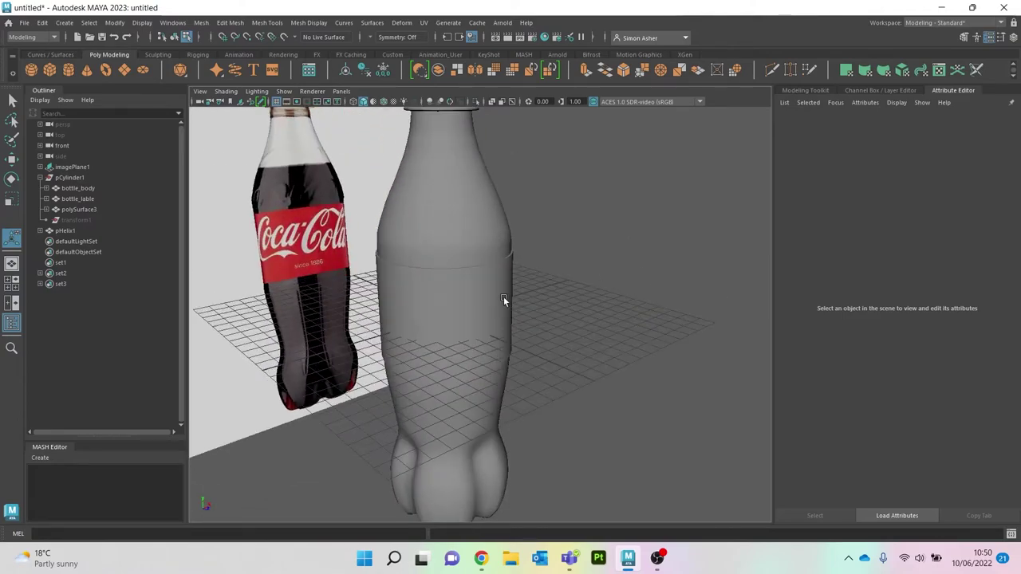
- Isolate the bottle_lable mesh in edge mode and examine its extruded top rim up close
click(508, 299)
key(ctrl+1)
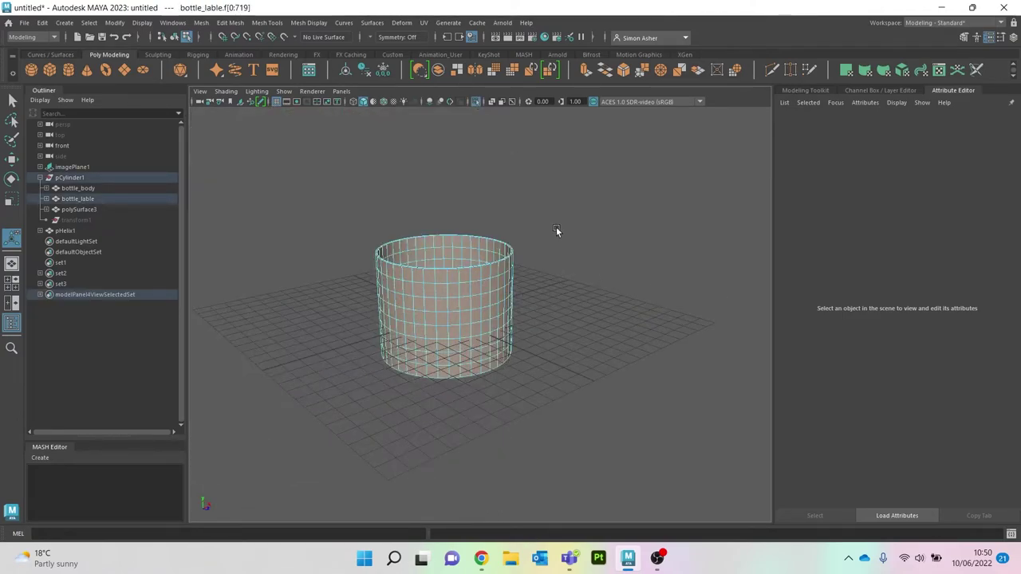
right_drag(554, 218, 552, 188)
scroll(528, 226, up, 4)
alt+drag(487, 260, 487, 269)
scroll(467, 285, up, 3)
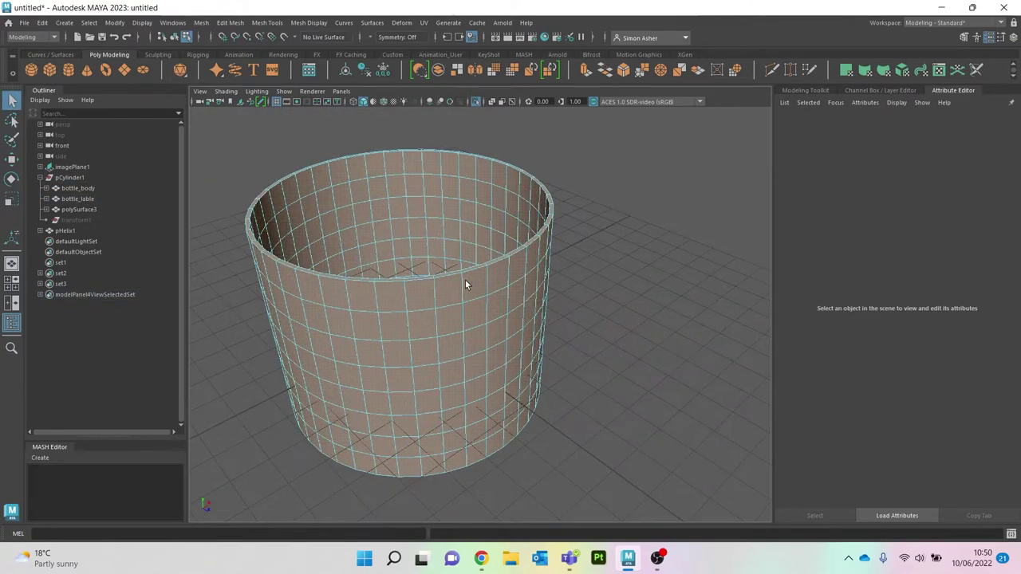
right_drag(602, 241, 623, 231)
click(623, 230)
click(427, 298)
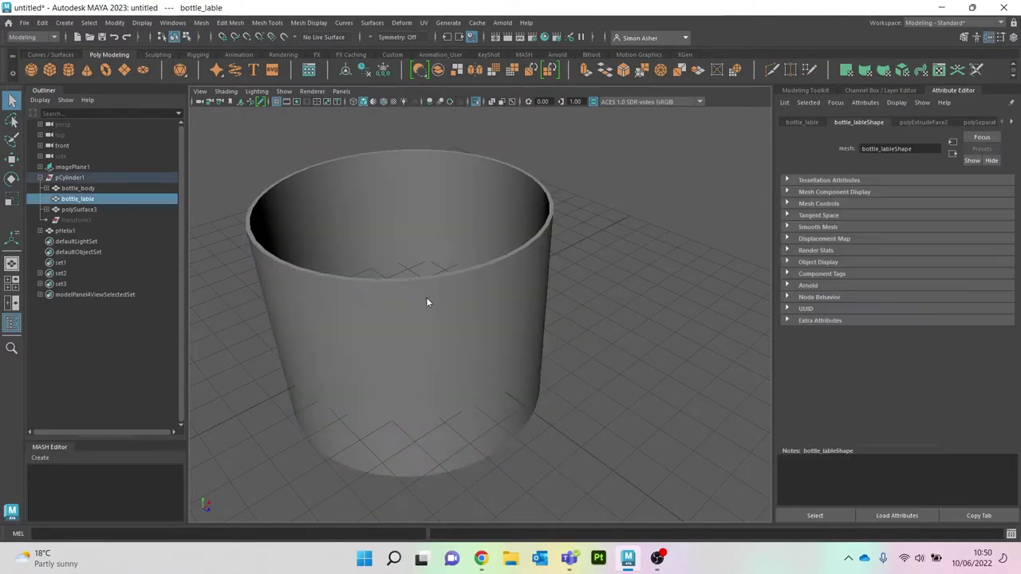
right_drag(427, 297, 426, 210)
scroll(417, 290, up, 2)
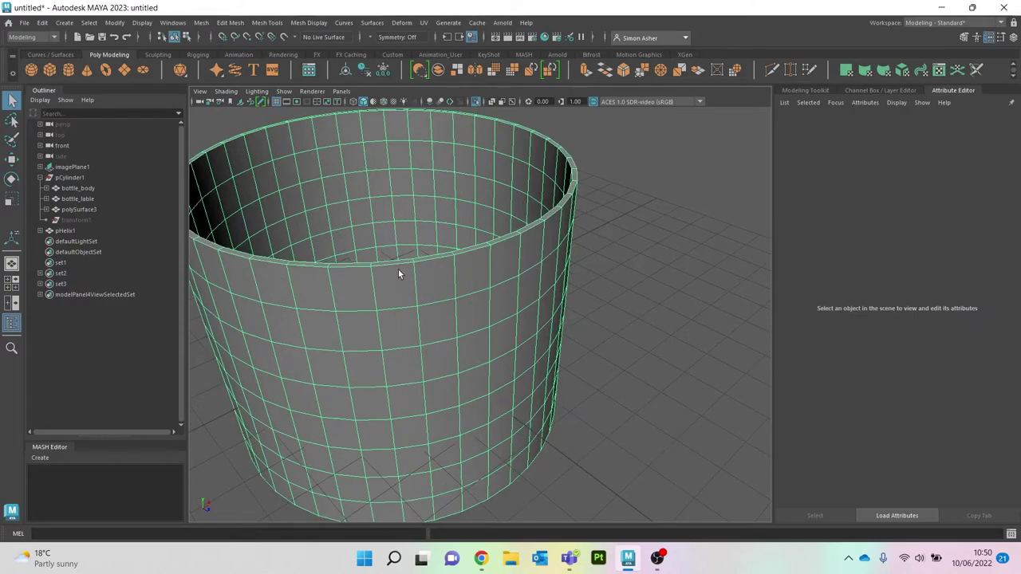
click(391, 263)
double_click(359, 270)
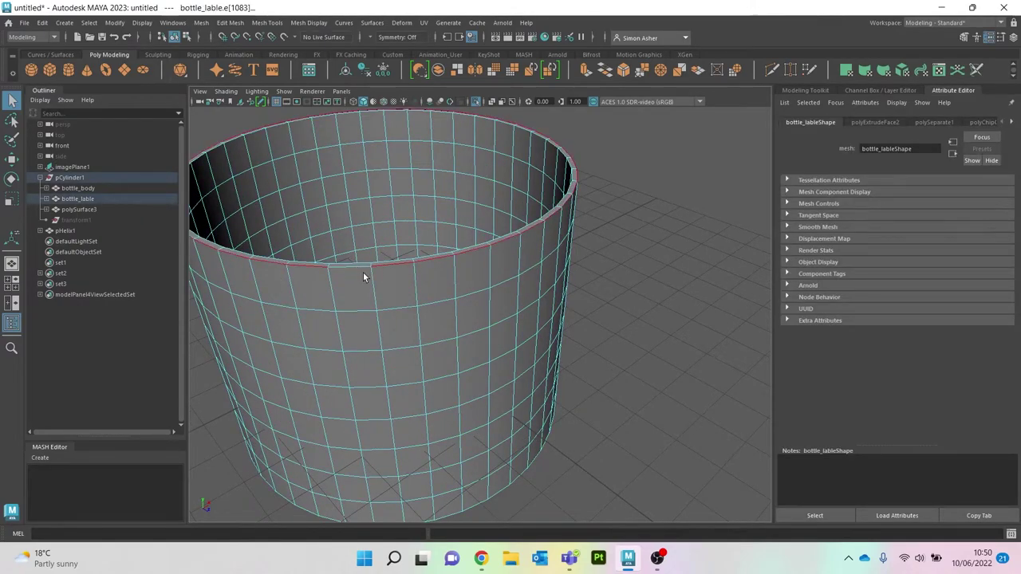
click(633, 289)
click(392, 260)
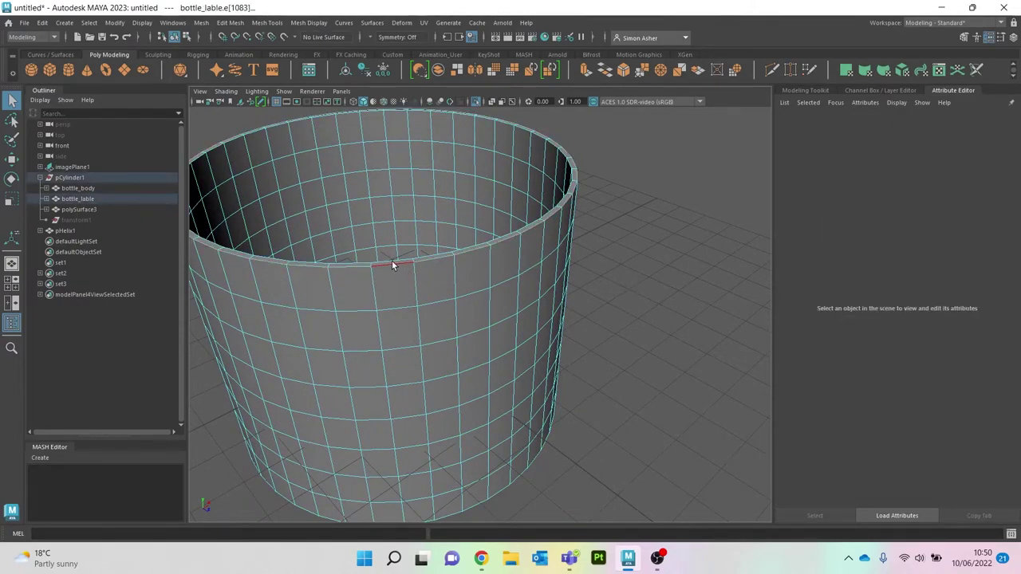
- Delete the leftover polySurface3 object from the pCylinder1 group
click(86, 210)
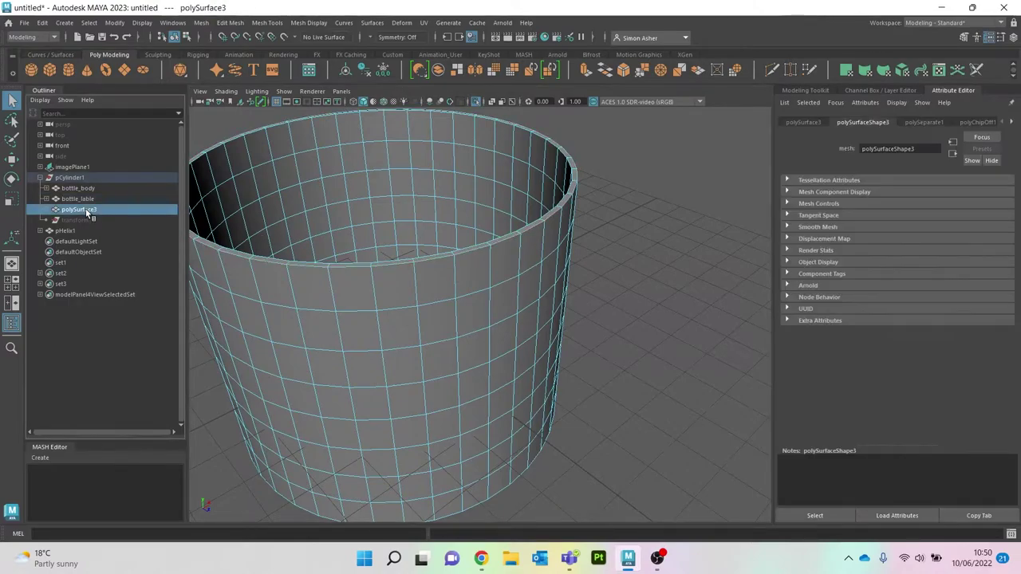
key(Delete)
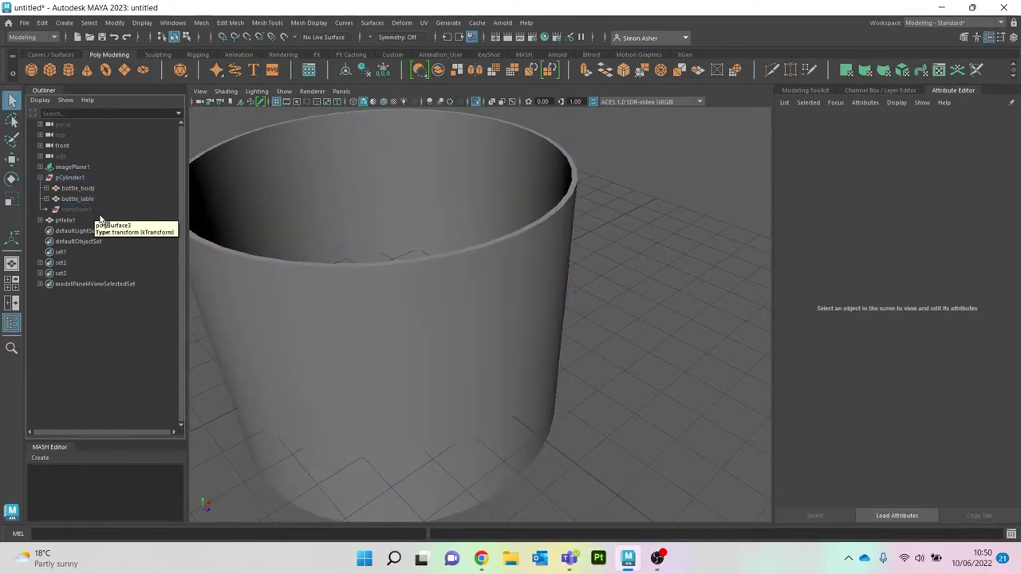
click(364, 321)
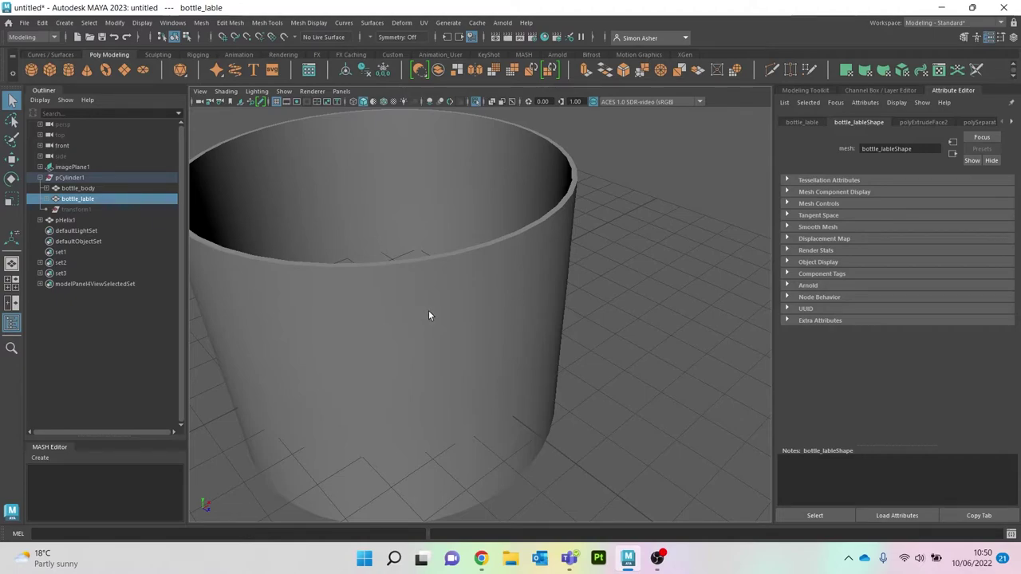
right_drag(429, 311, 467, 215)
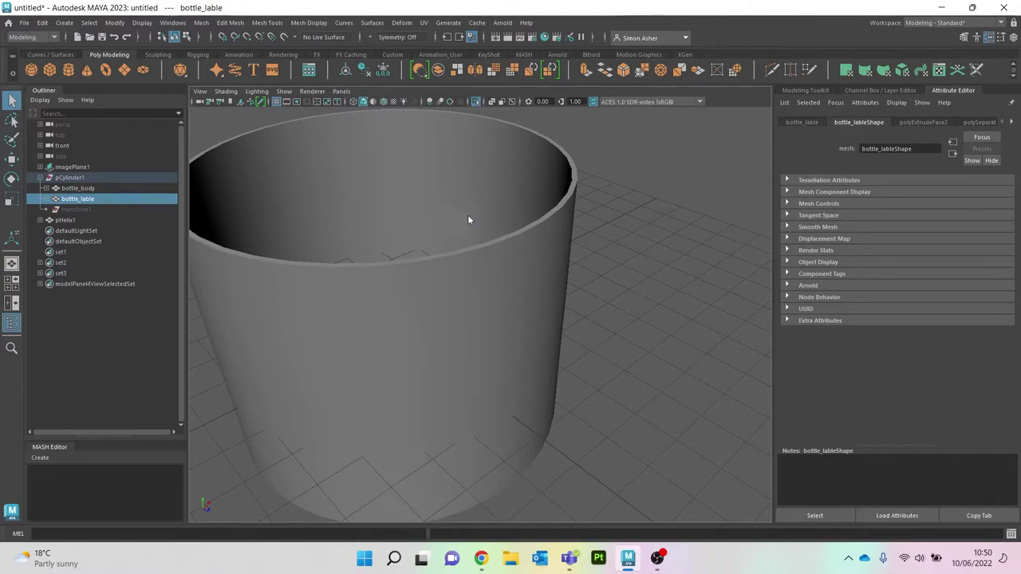
right_drag(389, 270, 391, 265)
click(391, 265)
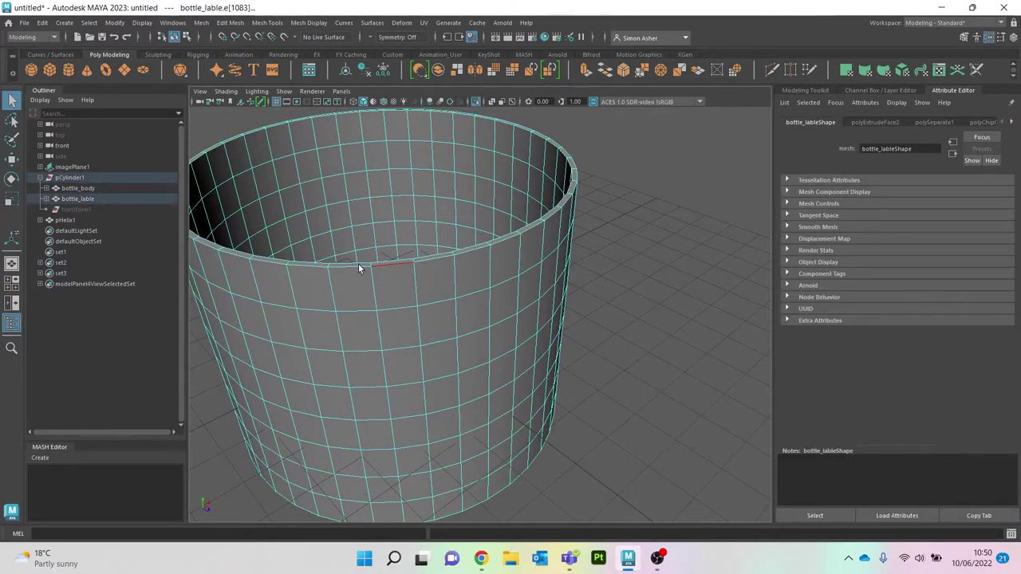
double_click(359, 264)
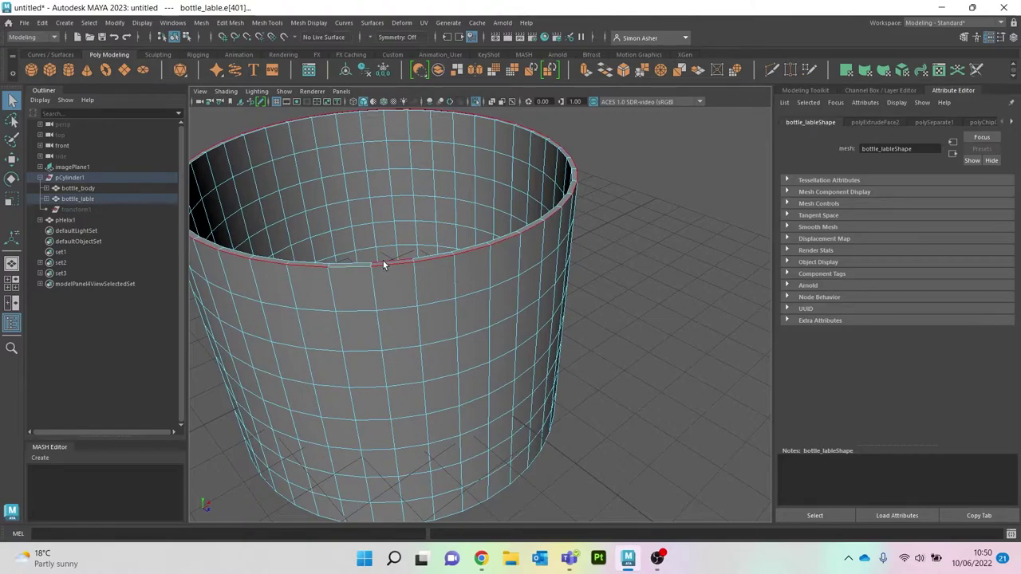
shift+double_click(361, 264)
shift+click(360, 263)
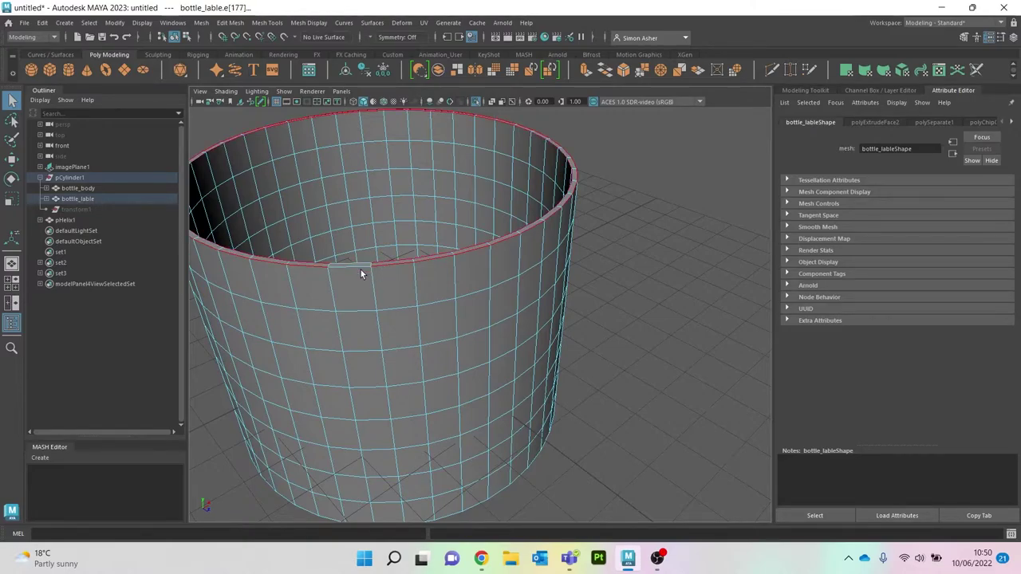
right_drag(661, 211, 696, 194)
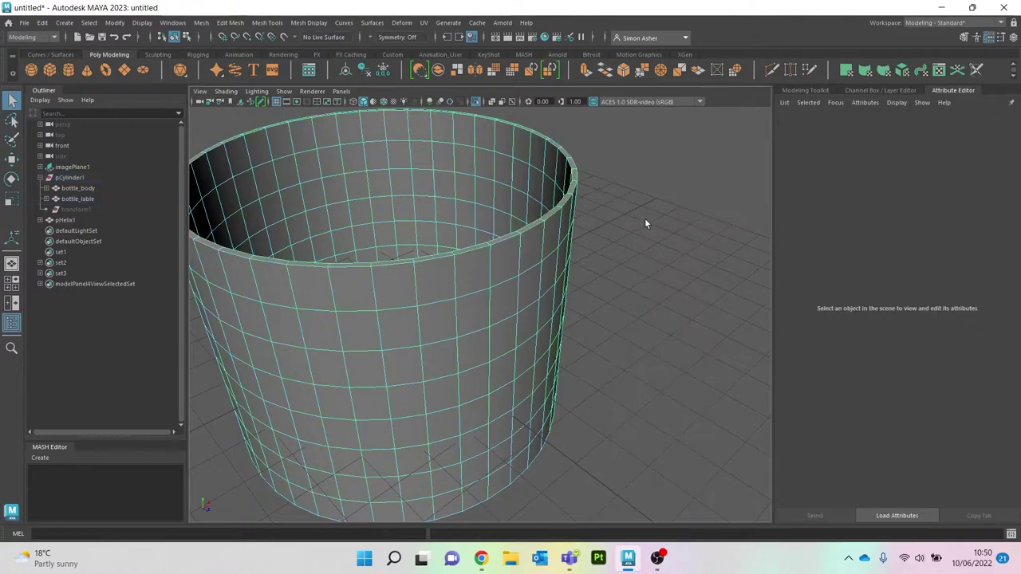
right_drag(495, 238, 548, 221)
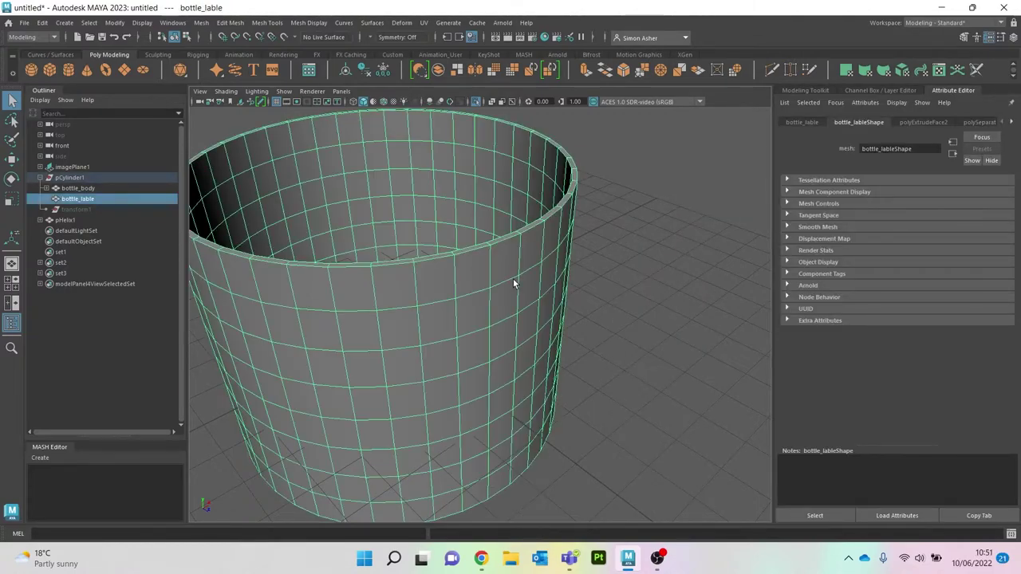
key(w)
alt+drag(417, 335, 434, 372)
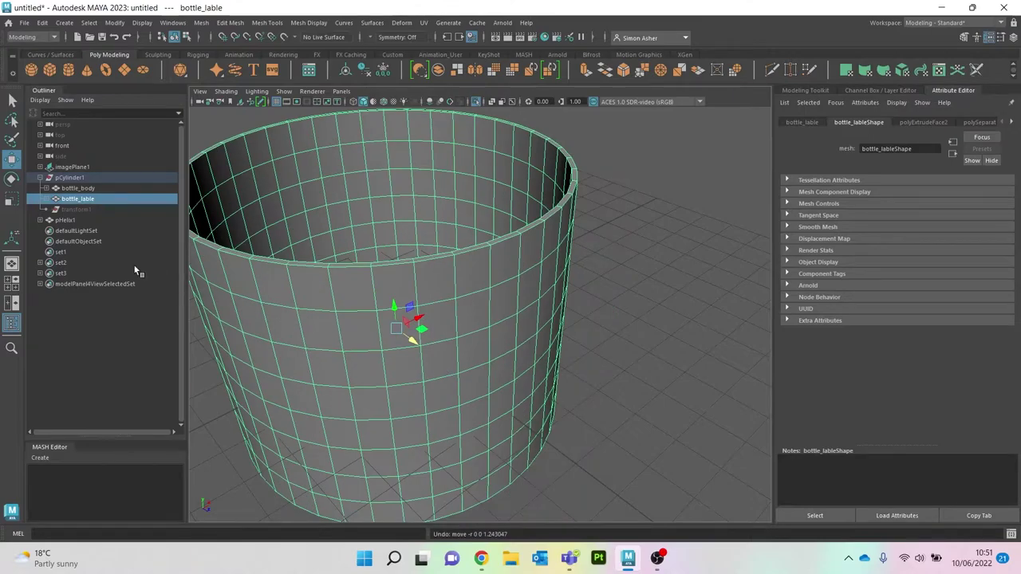
click(667, 270)
key(ctrl+1)
scroll(643, 276, down, 2)
scroll(591, 277, up, 1)
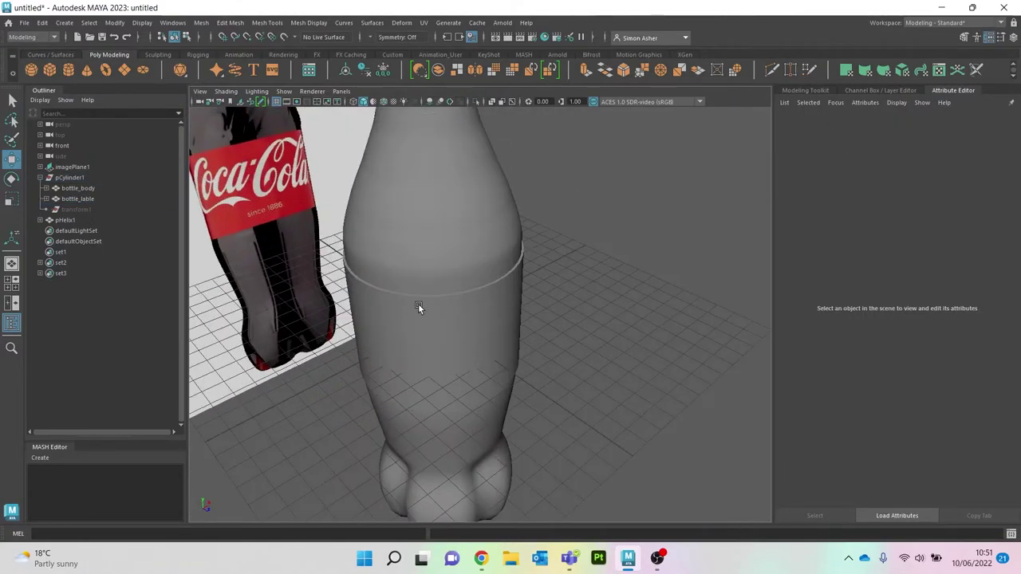
- Isolate the label mesh and select the outer and inner edge loops of its top rim
click(438, 325)
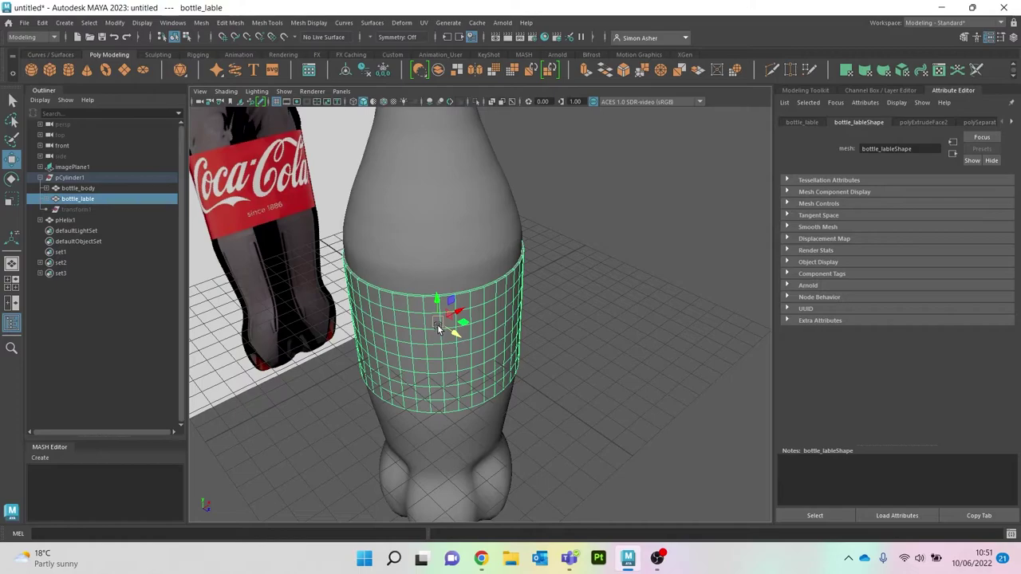
key(ctrl+1)
right_drag(591, 214, 594, 180)
scroll(506, 235, up, 3)
double_click(434, 258)
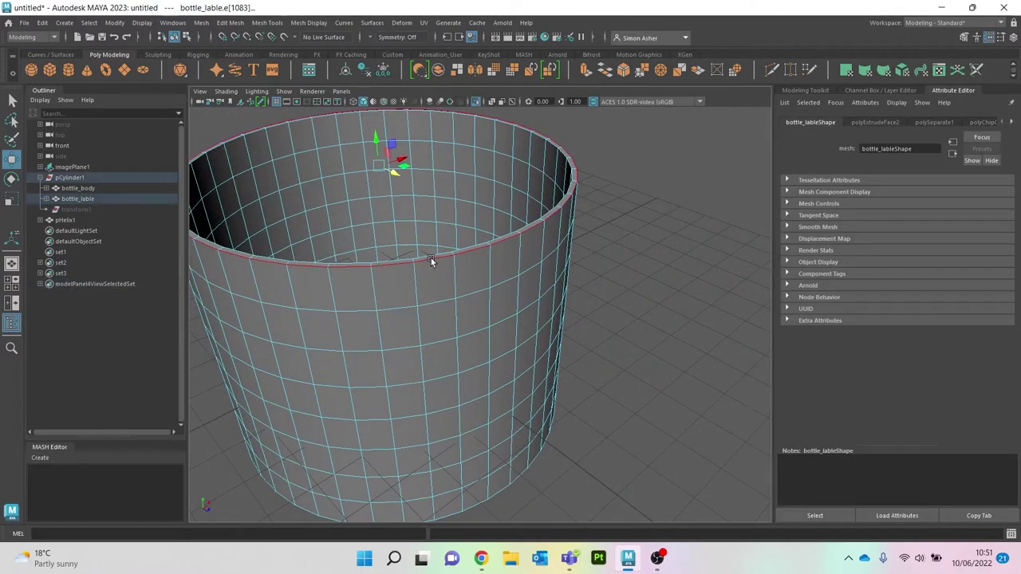
double_click(424, 254)
- Add the outer and inner edge loops of the label's bottom rim to the selection
scroll(487, 339, down, 3)
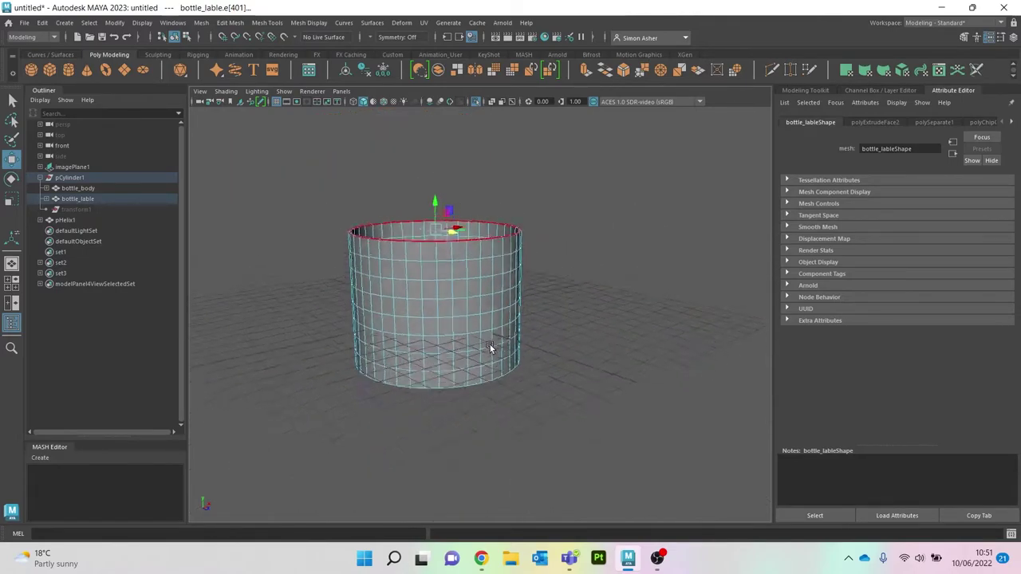
alt+drag(490, 344, 489, 315)
scroll(470, 276, up, 5)
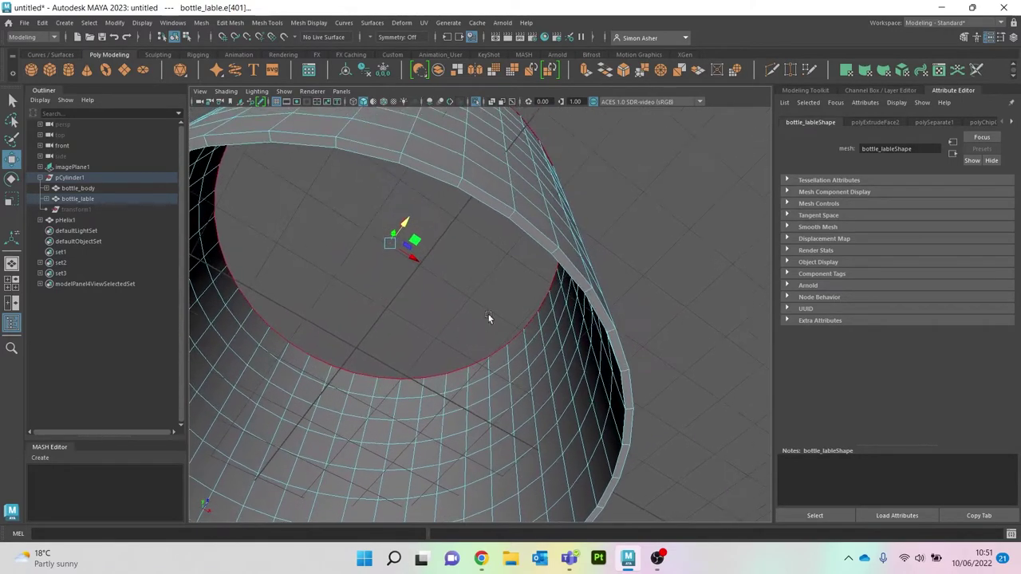
shift+double_click(484, 193)
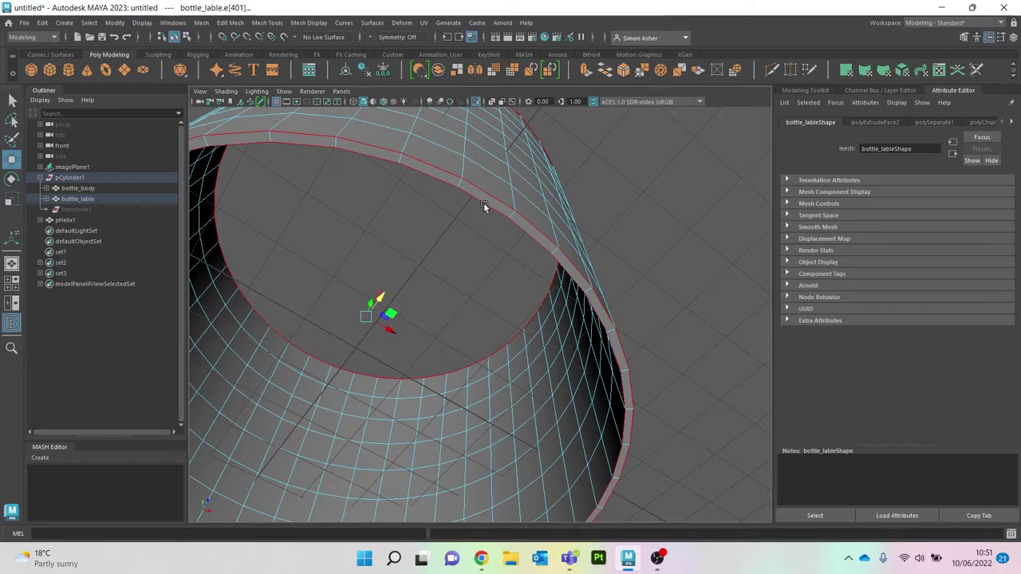
scroll(484, 203, down, 5)
alt+drag(482, 210, 499, 289)
scroll(496, 306, up, 3)
scroll(496, 310, up, 2)
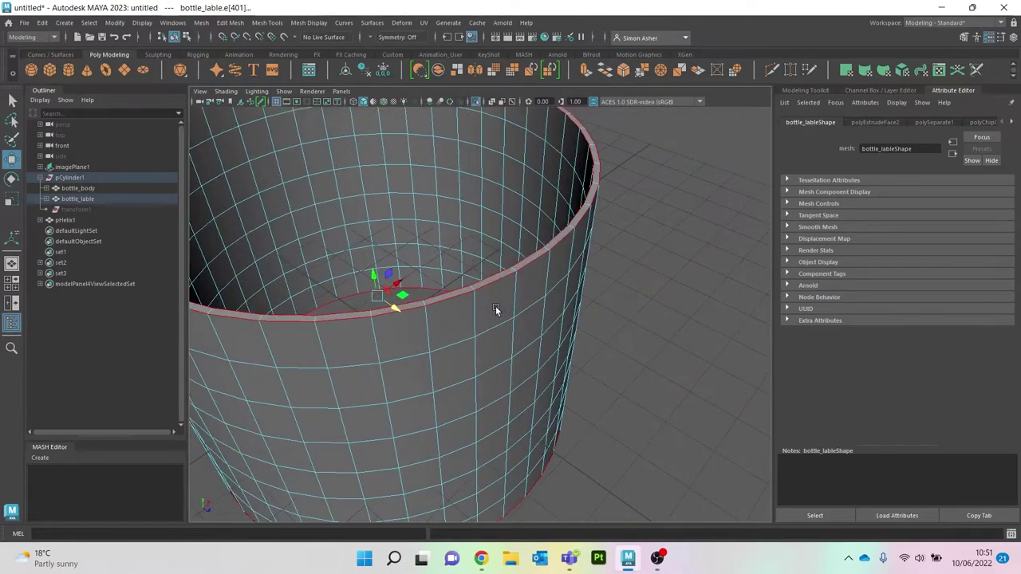
- Bevel the selected rim edges with 2 segments and a fraction of 0.17
key(ctrl+b)
scroll(522, 320, up, 2)
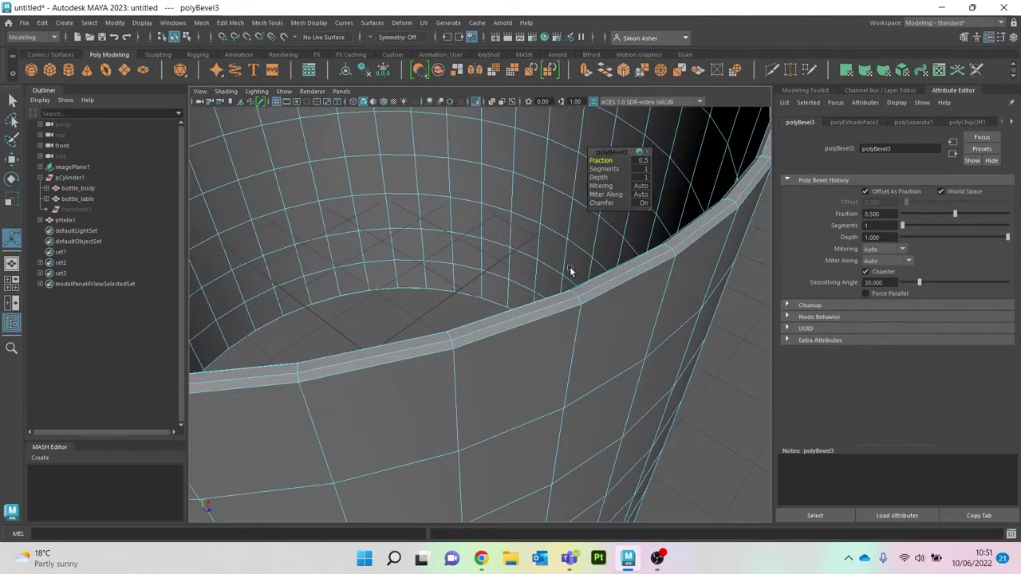
drag(603, 169, 586, 162)
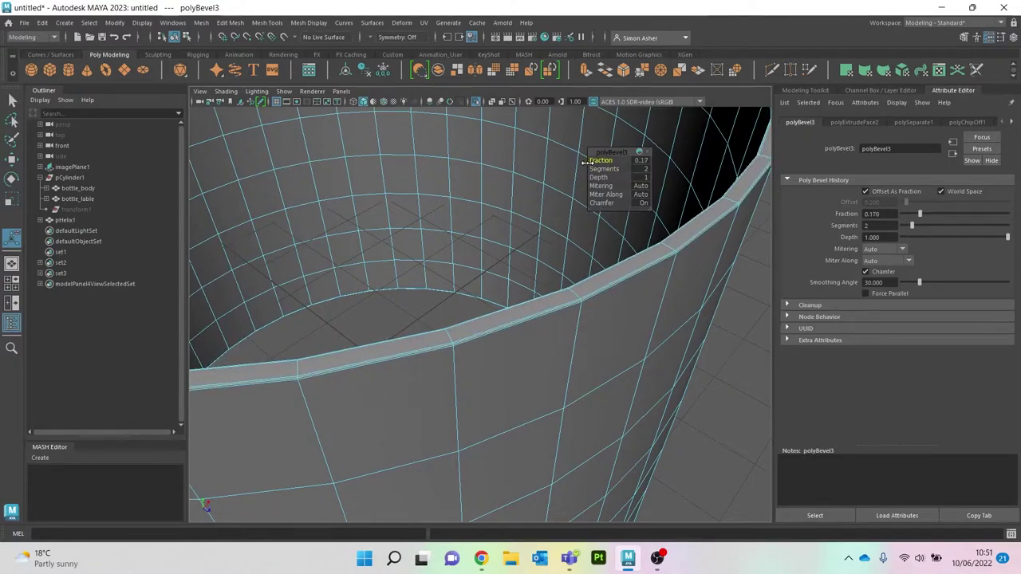
- Return the label to object mode and end the isolation so the whole bottle is displayed
scroll(569, 219, down, 5)
right_drag(643, 238, 676, 226)
click(631, 257)
scroll(626, 263, down, 4)
alt+drag(618, 296, 595, 266)
key(ctrl+1)
- Turn off the label's smooth preview and apply Smooth to its mesh with 1 division
click(514, 319)
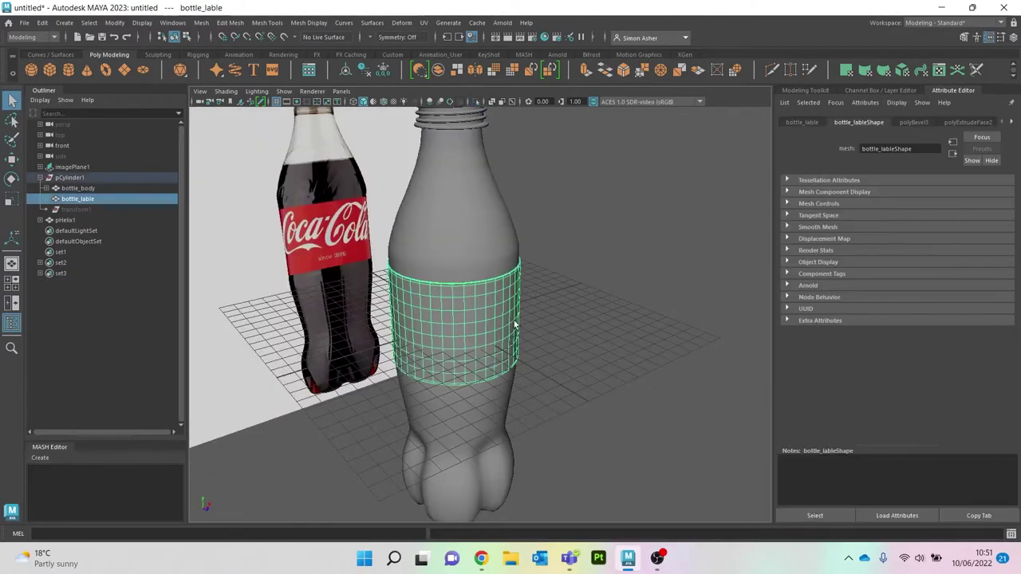
mouse_move(515, 323)
alt+mouse_down()
mouse_move(520, 308)
mouse_move(522, 318)
alt+mouse_up()
click(527, 316)
click(504, 300)
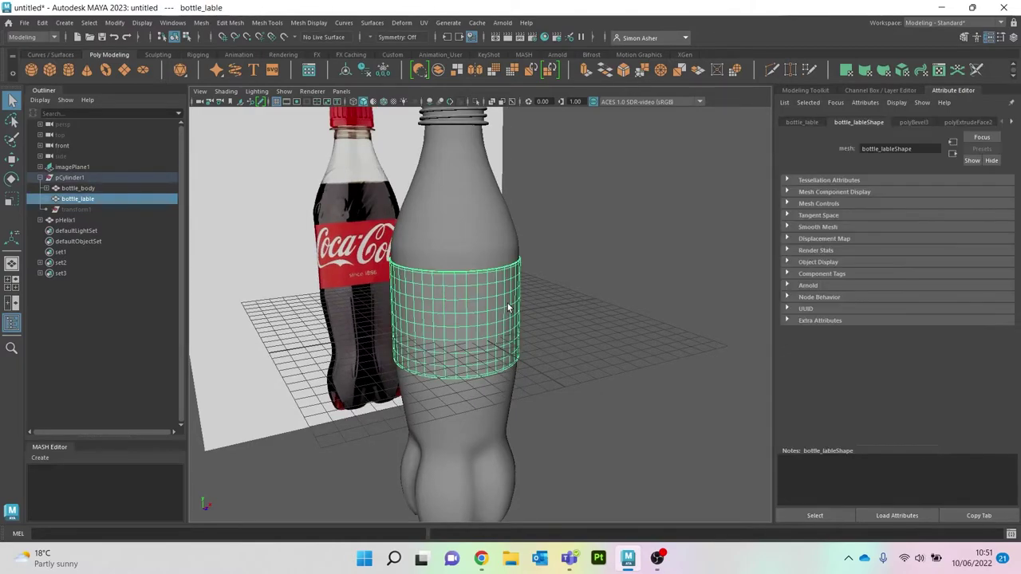
key(1)
click(201, 23)
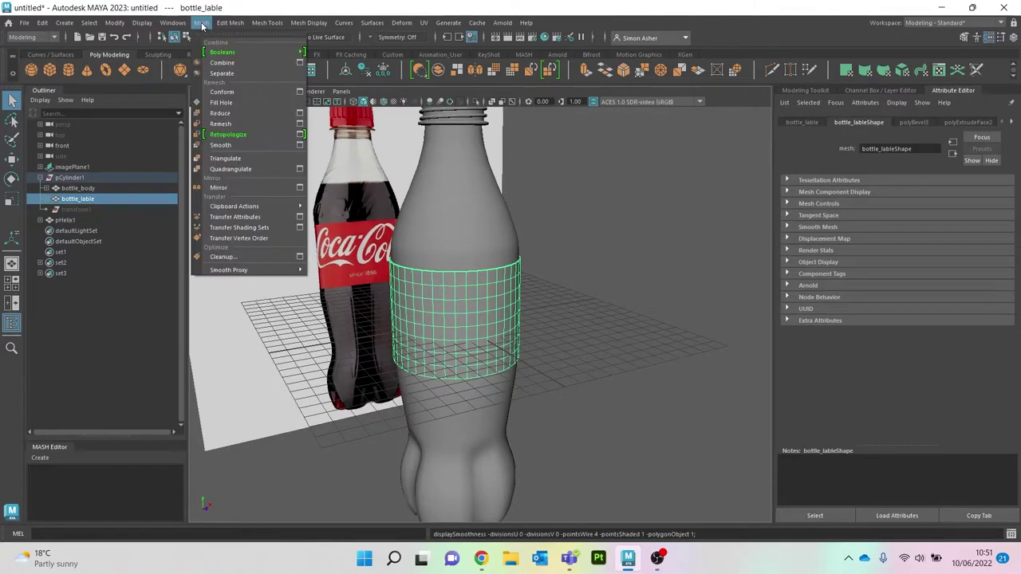
click(238, 146)
click(594, 257)
- Select the bottle body, label and neck thread in turn to check their wireframes, and clear the selection
scroll(473, 257, down, 4)
click(473, 258)
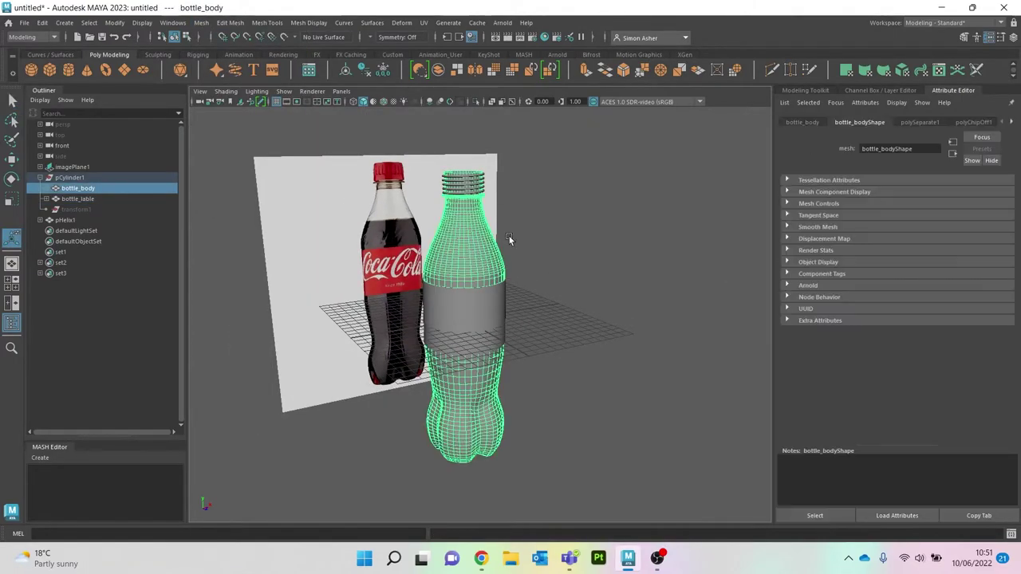
click(502, 322)
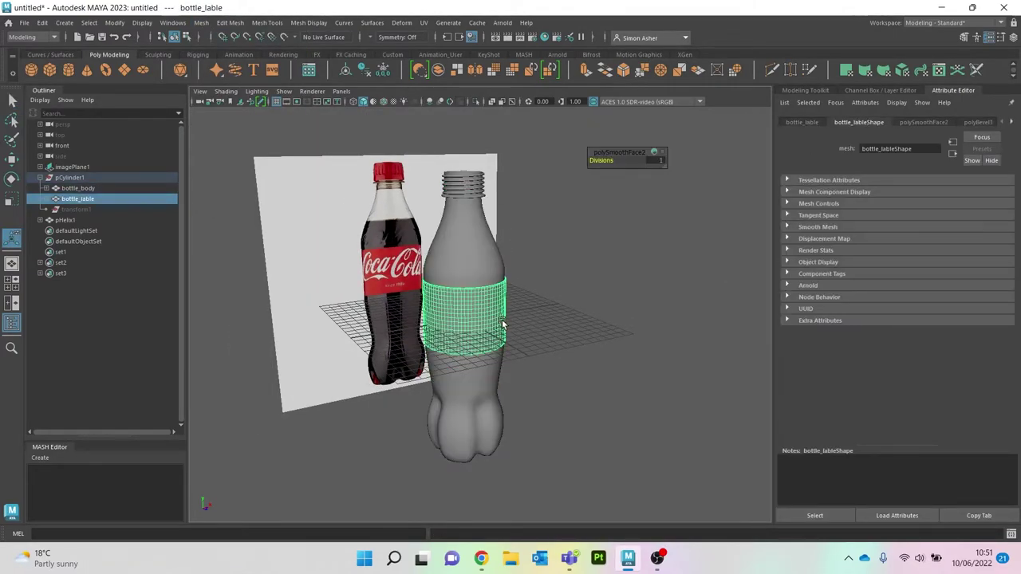
click(468, 192)
click(566, 237)
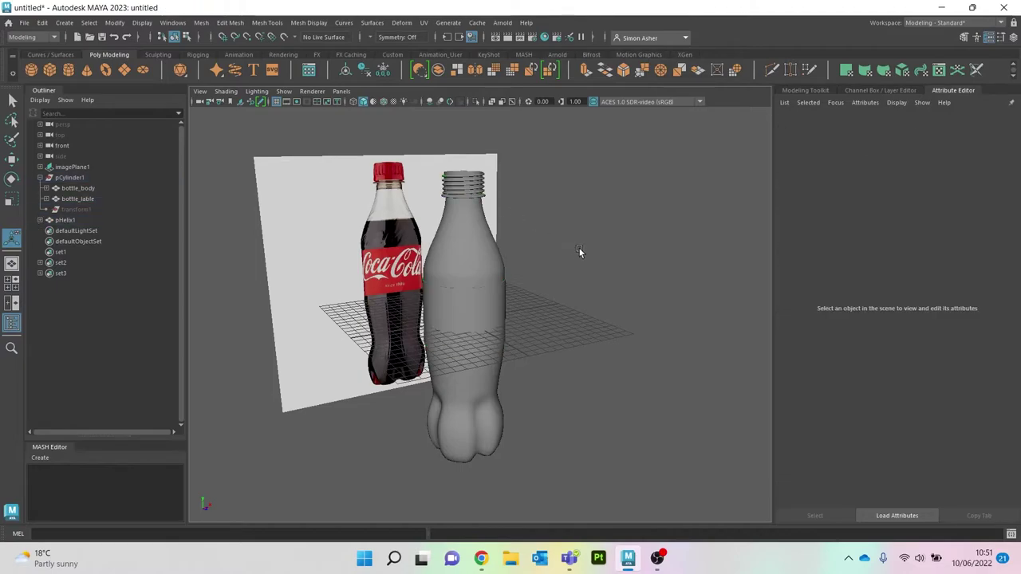
- Create a polygon cylinder in the front view and raise it to just above the mouth of the bottle's neck
scroll(570, 296, down, 3)
alt+drag(570, 296, 549, 305)
key(space)
drag(592, 208, 589, 237)
scroll(571, 236, down, 3)
scroll(556, 233, down, 2)
alt+middle_drag(551, 214, 540, 312)
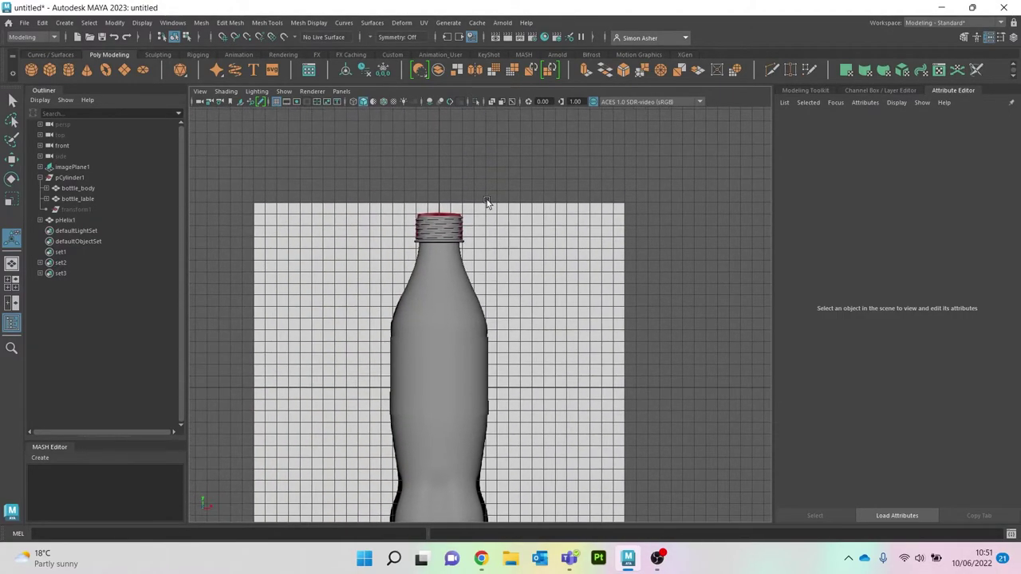
click(69, 70)
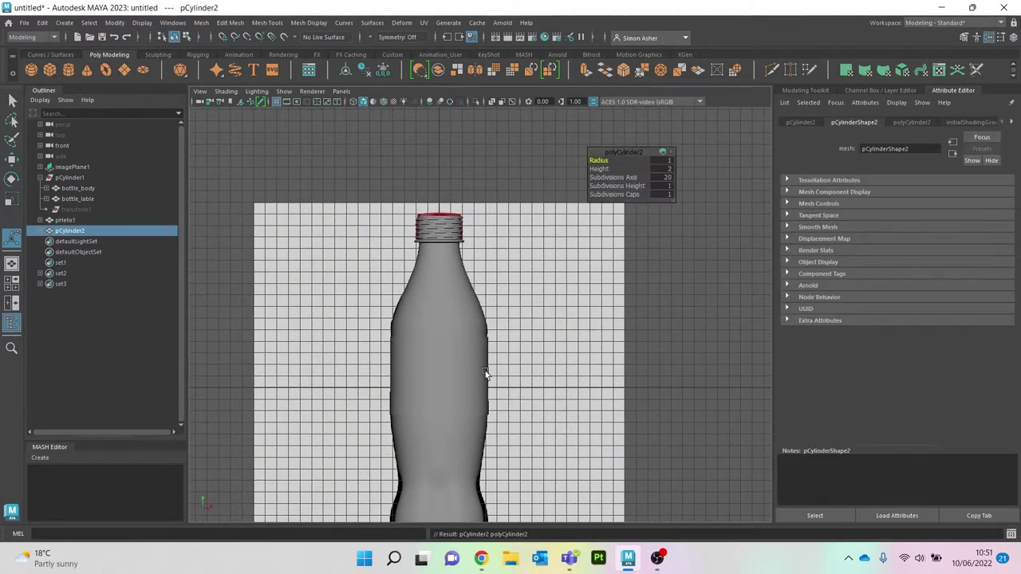
key(w)
drag(435, 366, 431, 223)
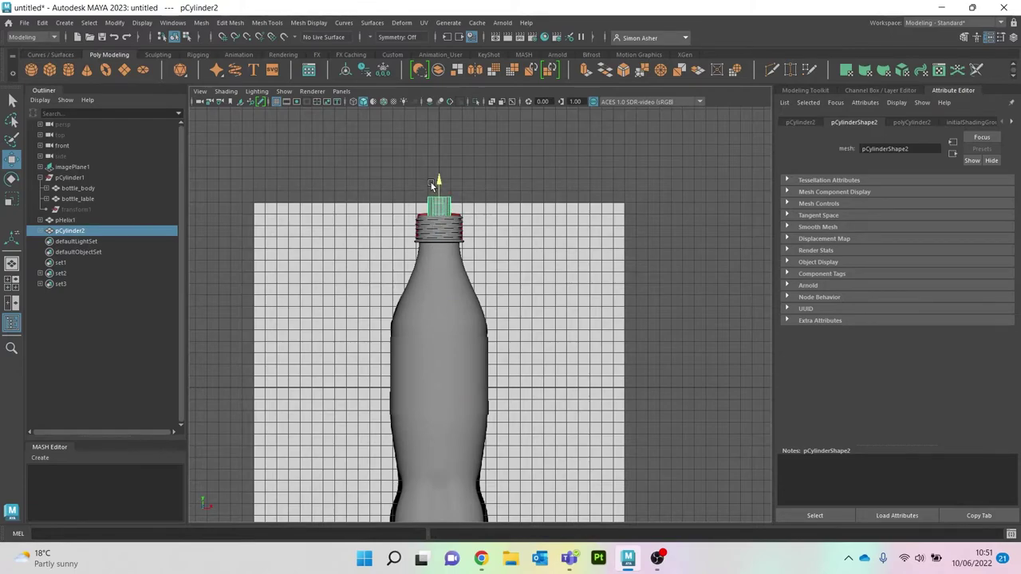
scroll(456, 217, up, 5)
alt+middle_drag(456, 213, 521, 352)
scroll(477, 214, up, 3)
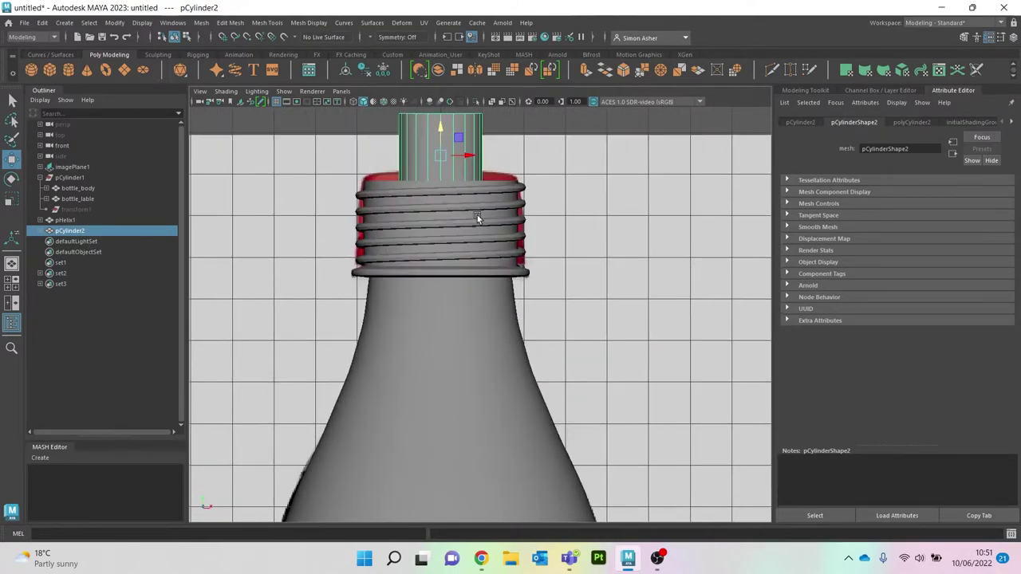
- In wireframe, scale the cap cylinder up to slightly wider than the reference cap and lower its base to the neck ring
click(354, 102)
scroll(387, 152, up, 1)
alt+middle_drag(387, 151, 406, 269)
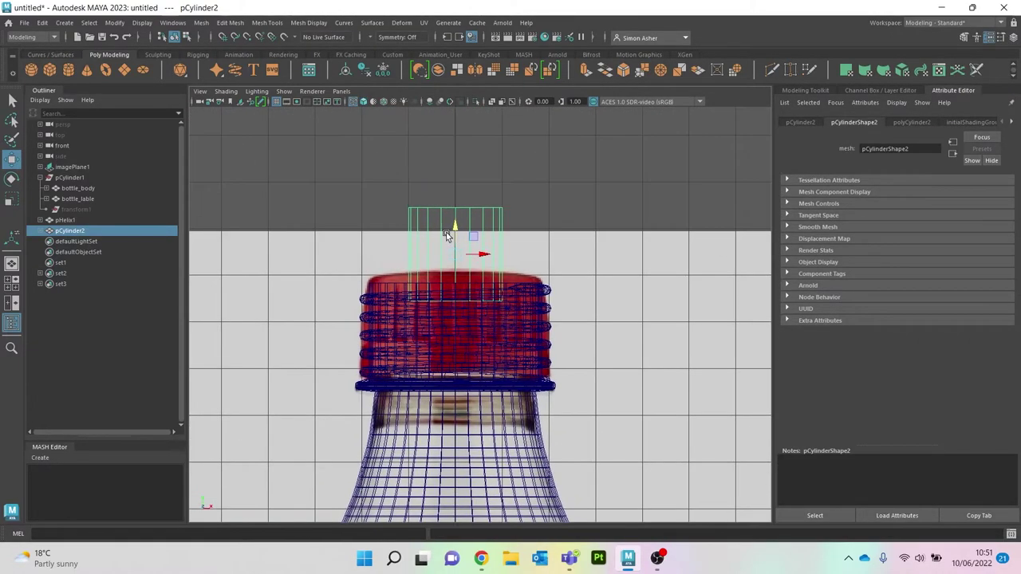
scroll(445, 238, up, 2)
key(r)
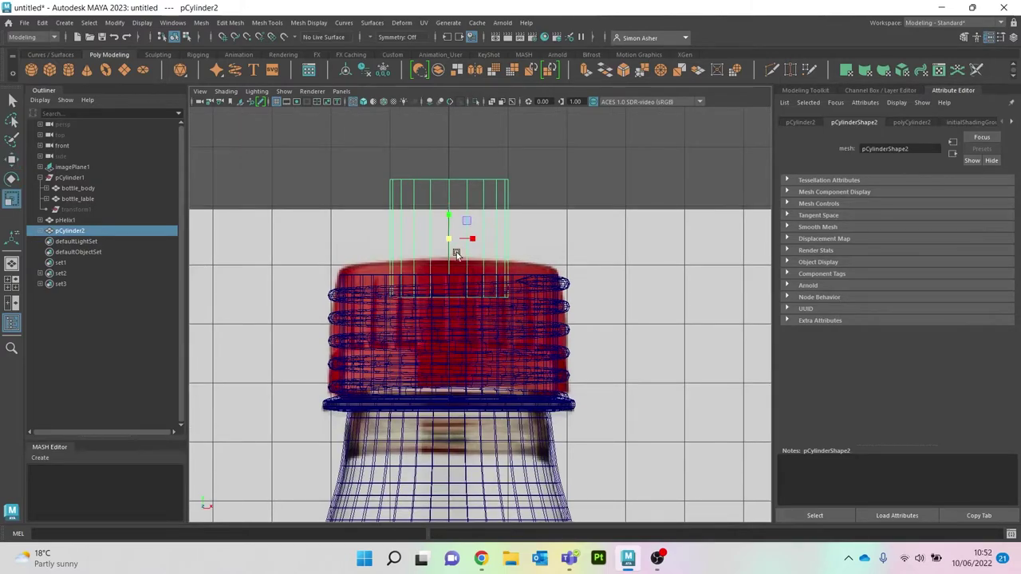
drag(448, 242, 565, 266)
key(r)
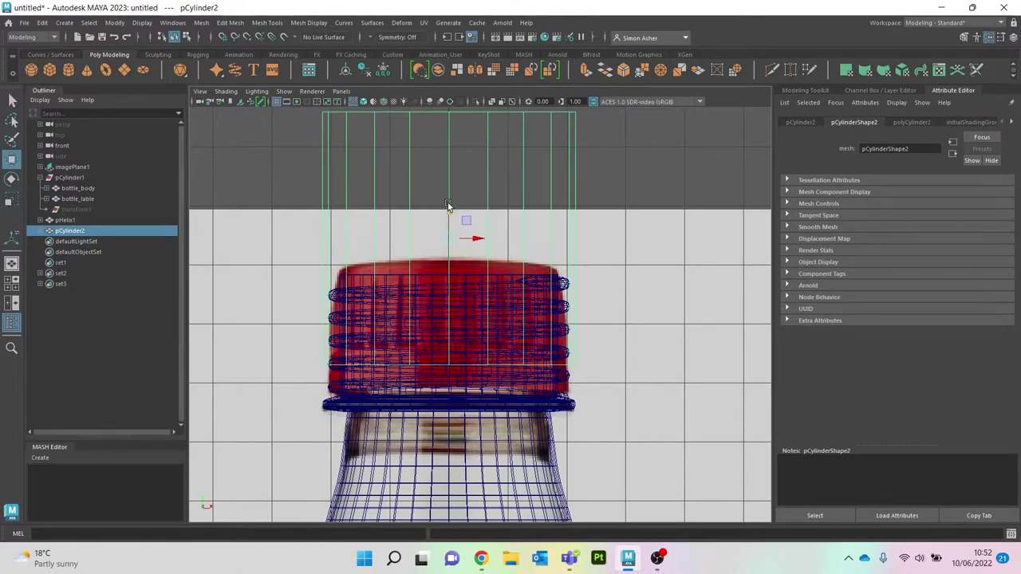
drag(449, 212, 449, 237)
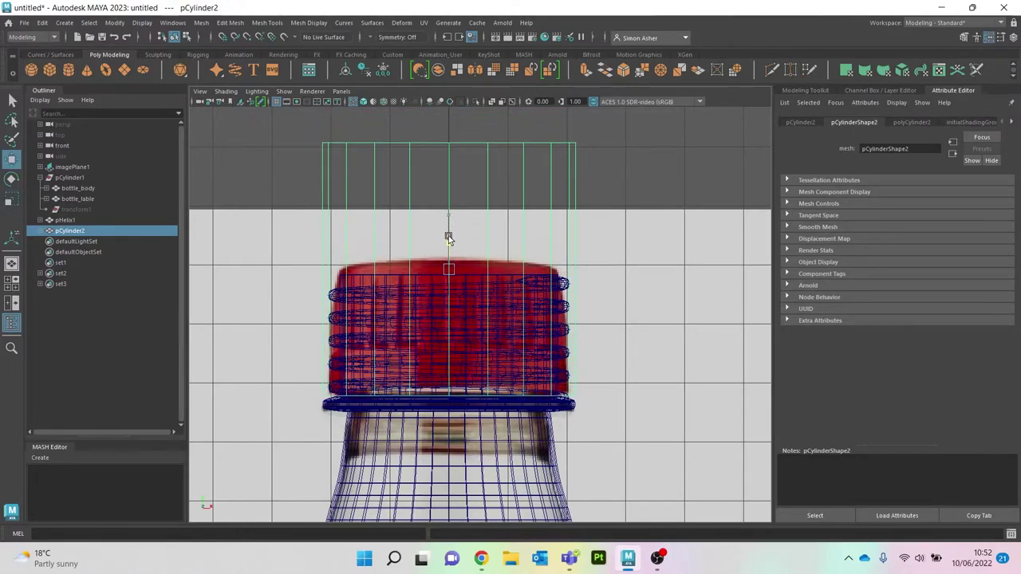
- Lower the cylinder's top row of vertices to the top of the cap in the reference image
right_click(448, 181)
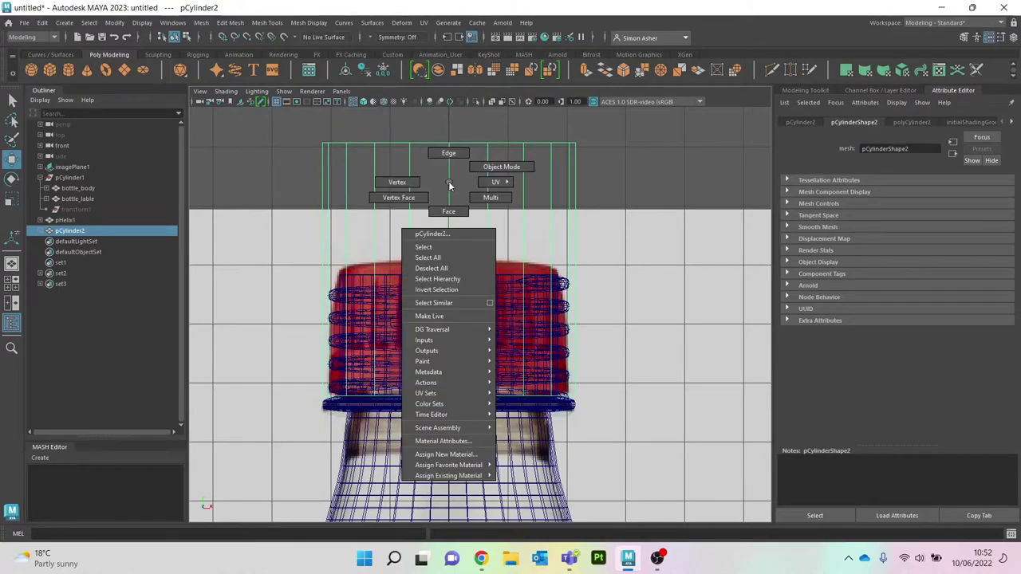
click(435, 187)
drag(272, 128, 630, 170)
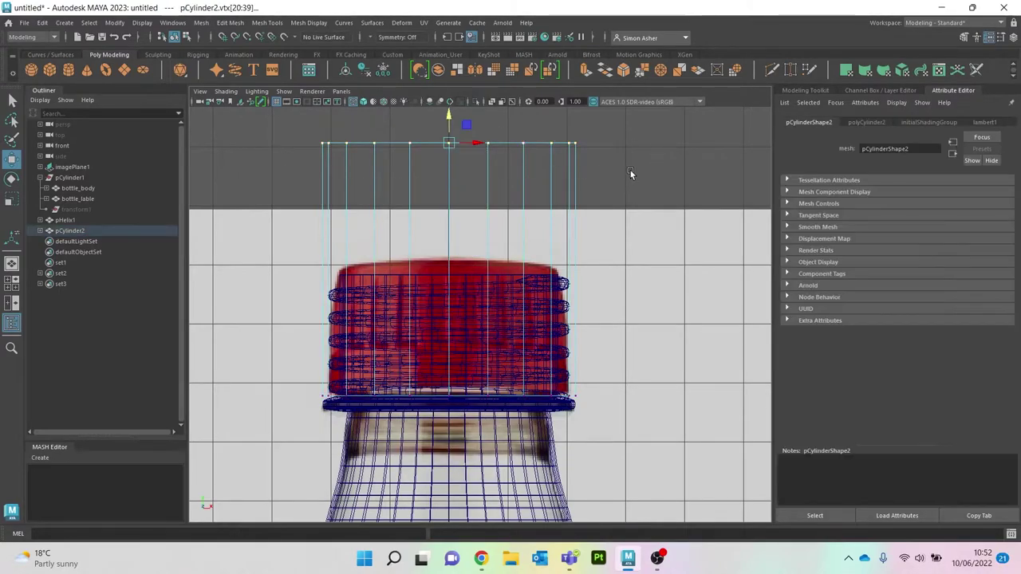
drag(449, 116, 451, 202)
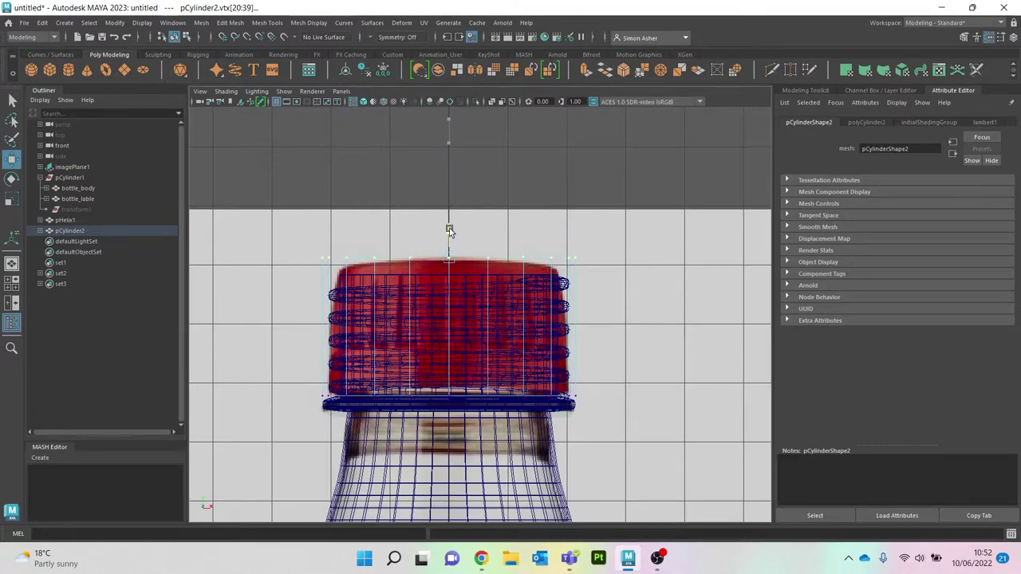
click(404, 172)
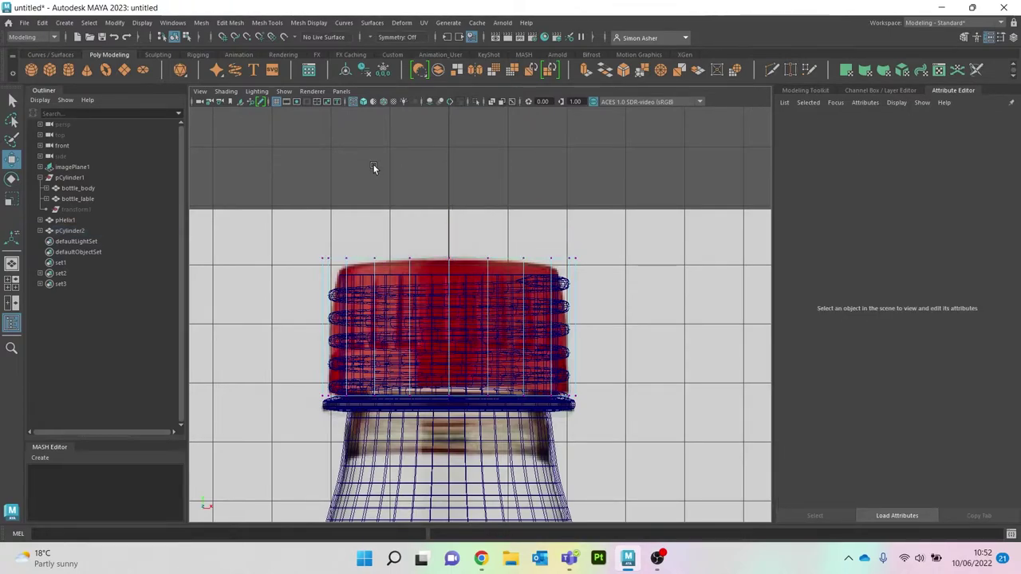
- Return the cylinder to object mode, isolate it together with the reference image plane, and display them in wireframe
scroll(375, 173, down, 3)
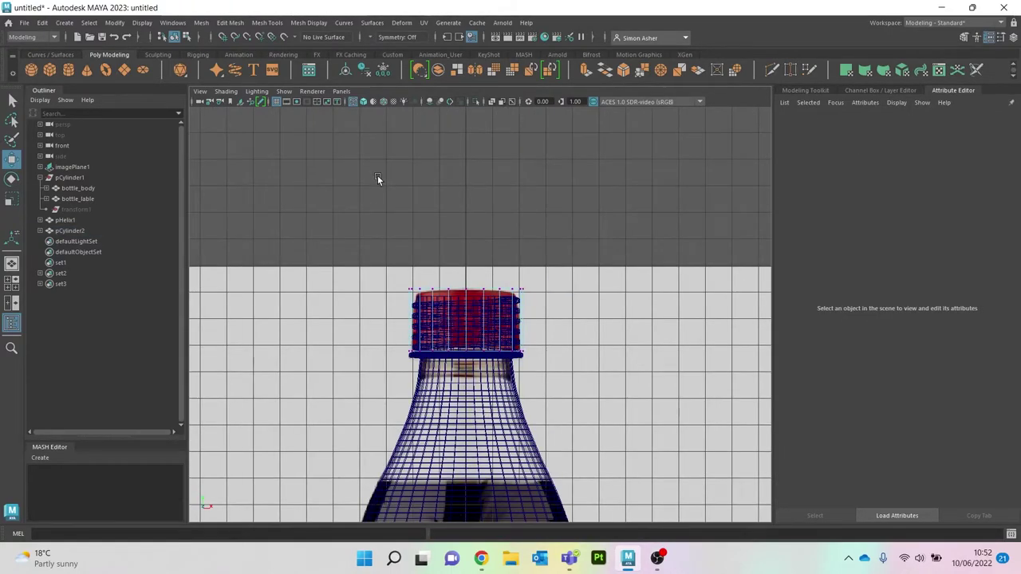
click(363, 102)
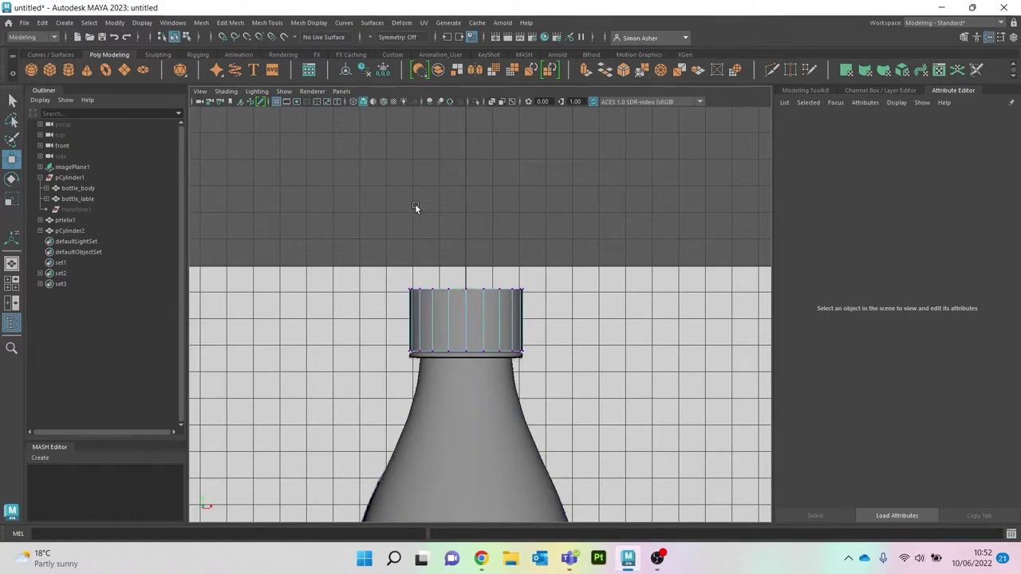
right_drag(348, 220, 362, 207)
click(361, 211)
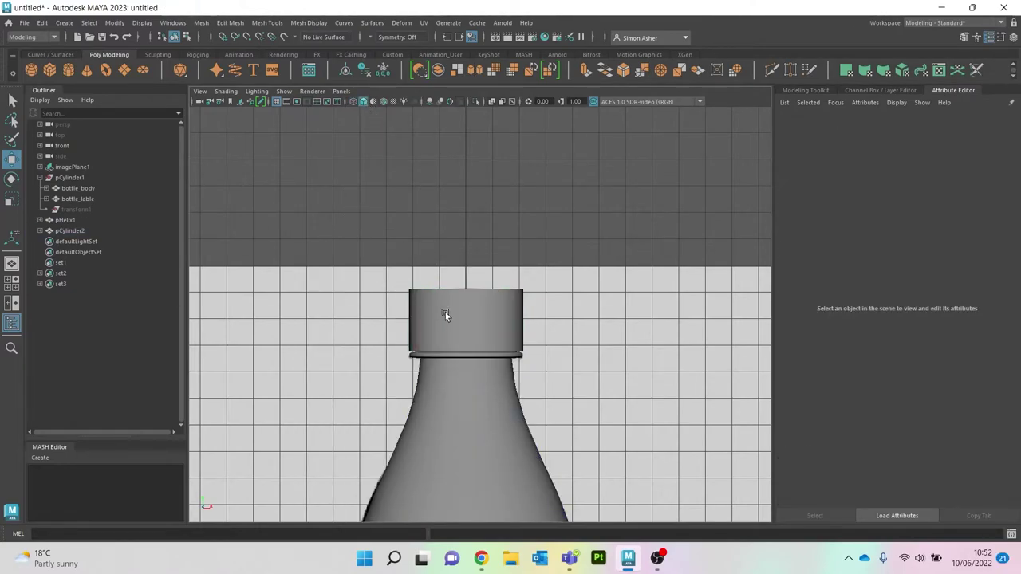
click(445, 312)
shift+click(354, 318)
key(ctrl+1)
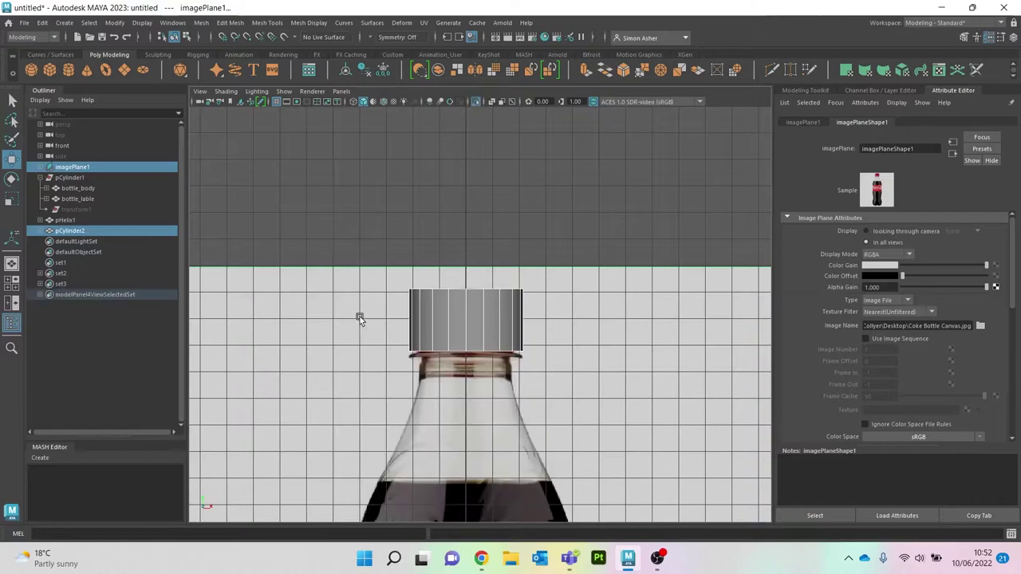
scroll(464, 339, up, 4)
alt+middle_drag(464, 339, 492, 325)
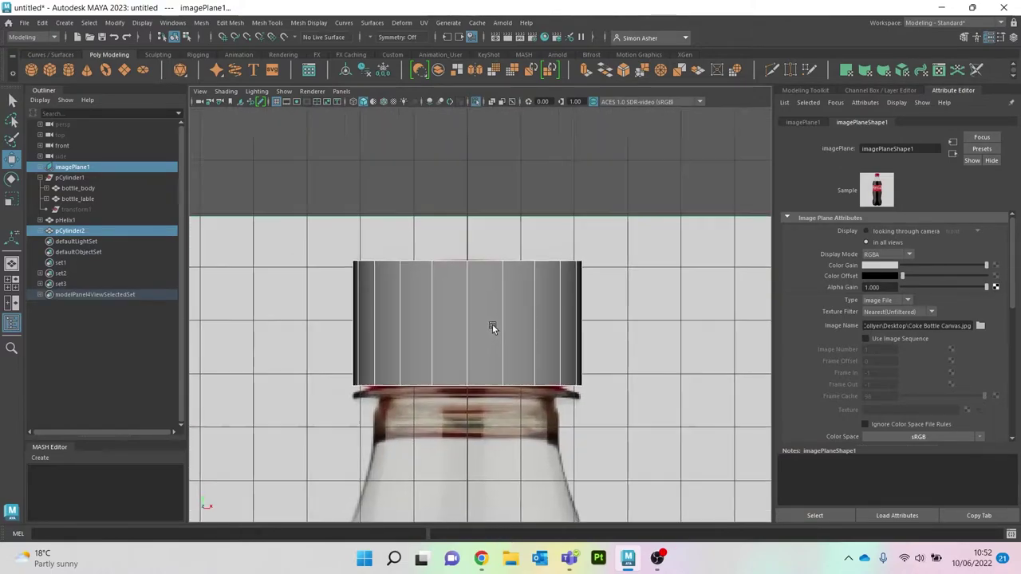
click(352, 101)
scroll(426, 224, up, 3)
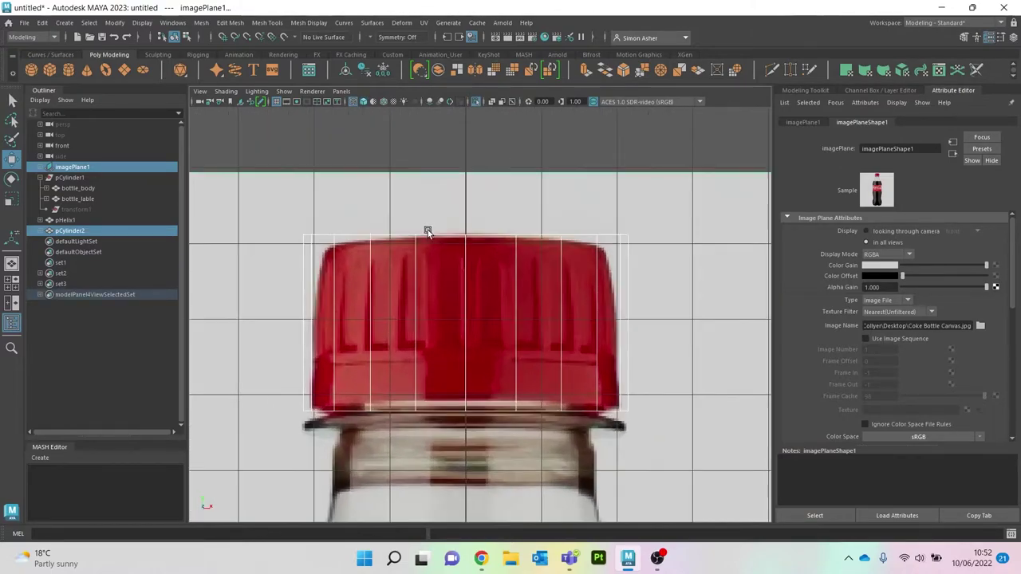
alt+middle_drag(427, 230, 458, 211)
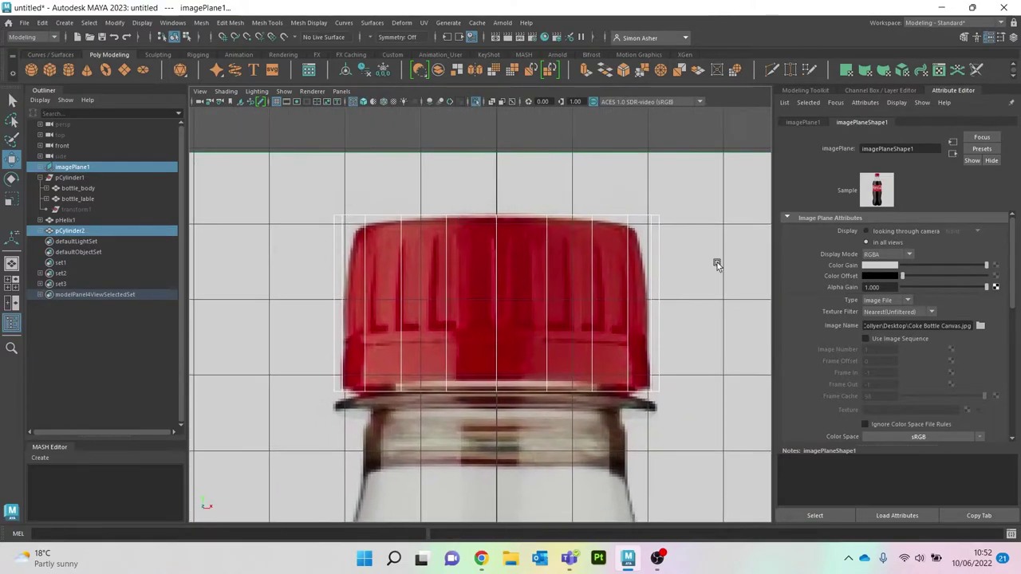
- Insert three horizontal edge loops with Multi-Cut around the cap cylinder's side, from its middle up to near the top
click(802, 122)
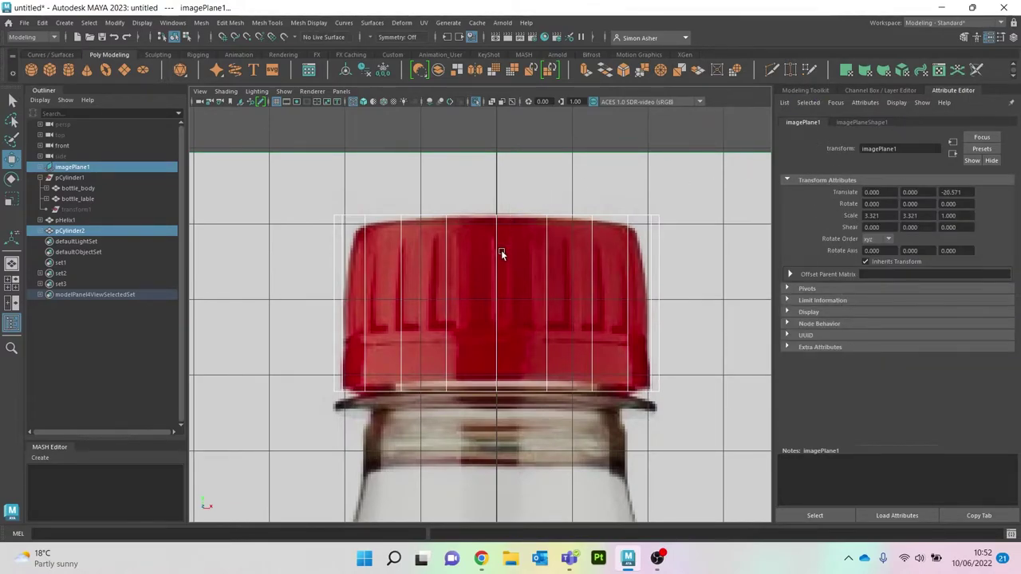
click(492, 218)
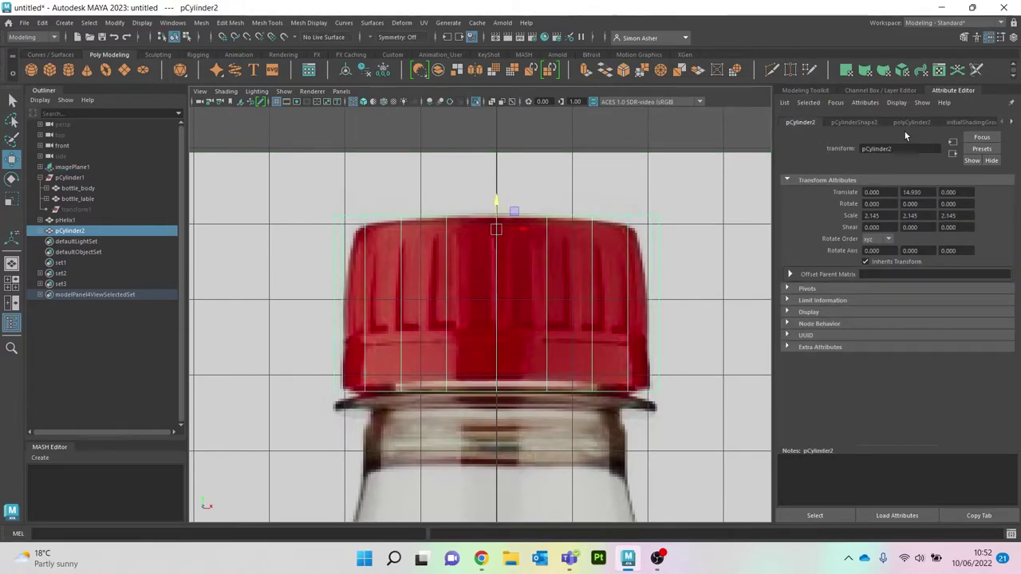
click(807, 91)
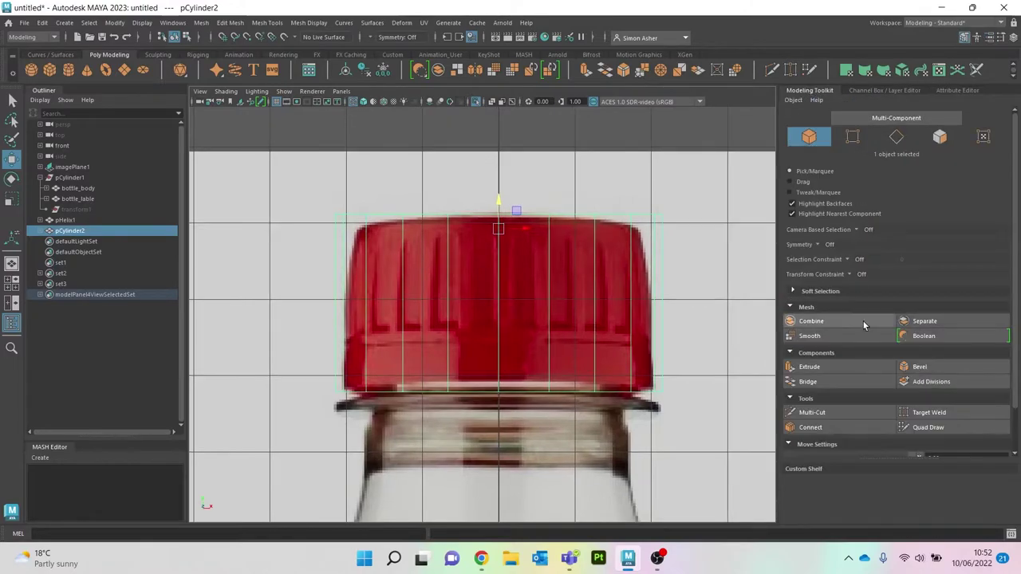
click(837, 413)
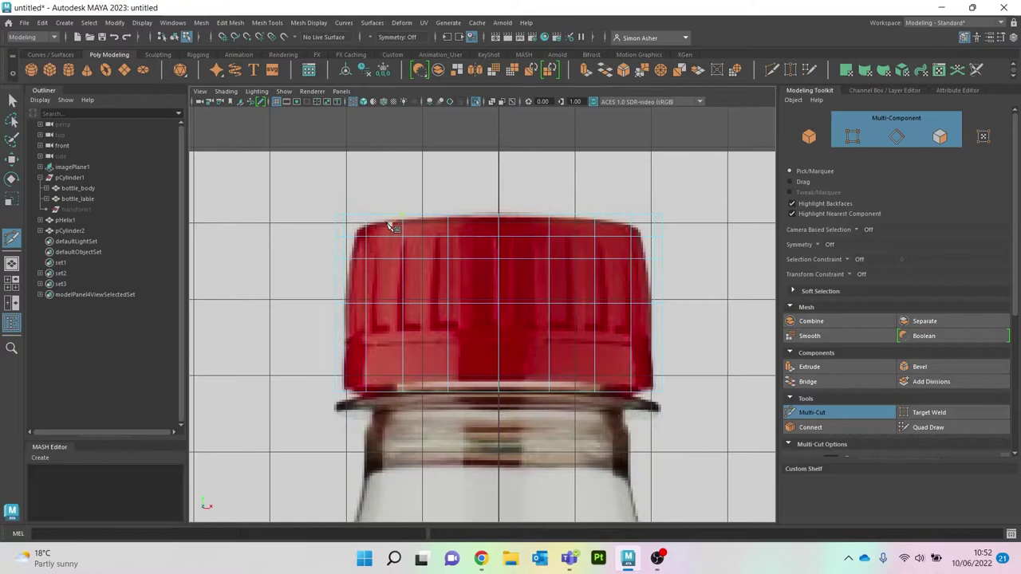
click(12, 99)
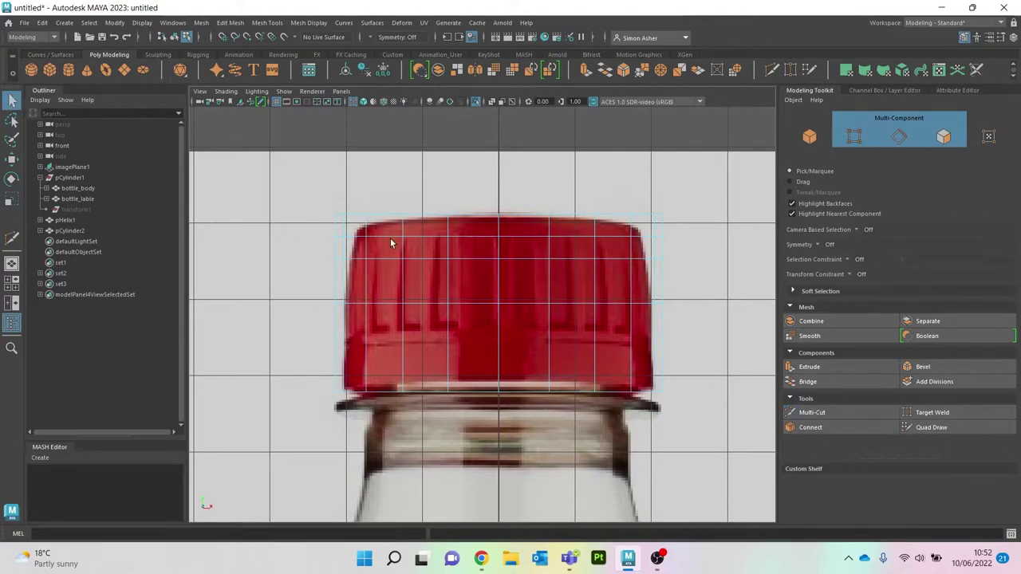
- Bevel the edge loop around the cap's top rim with 3 segments
right_drag(425, 214, 427, 208)
double_click(426, 215)
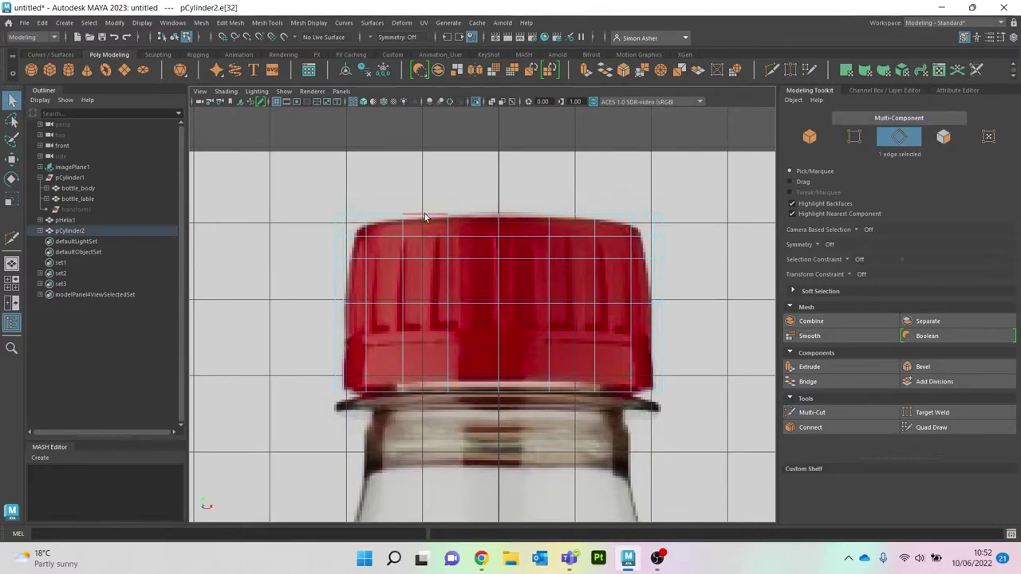
key(ctrl+b)
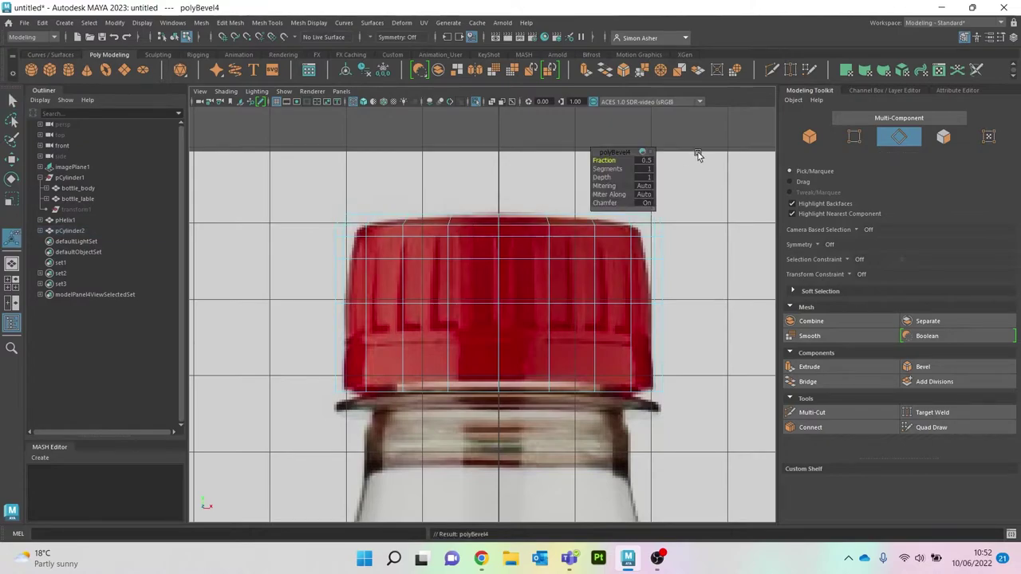
drag(617, 169, 621, 168)
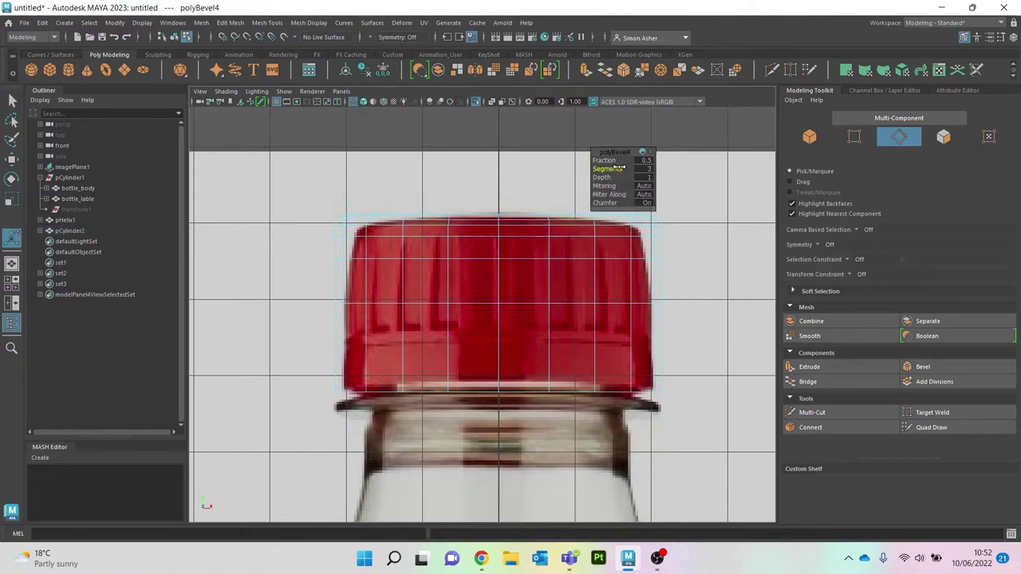
scroll(602, 214, up, 1)
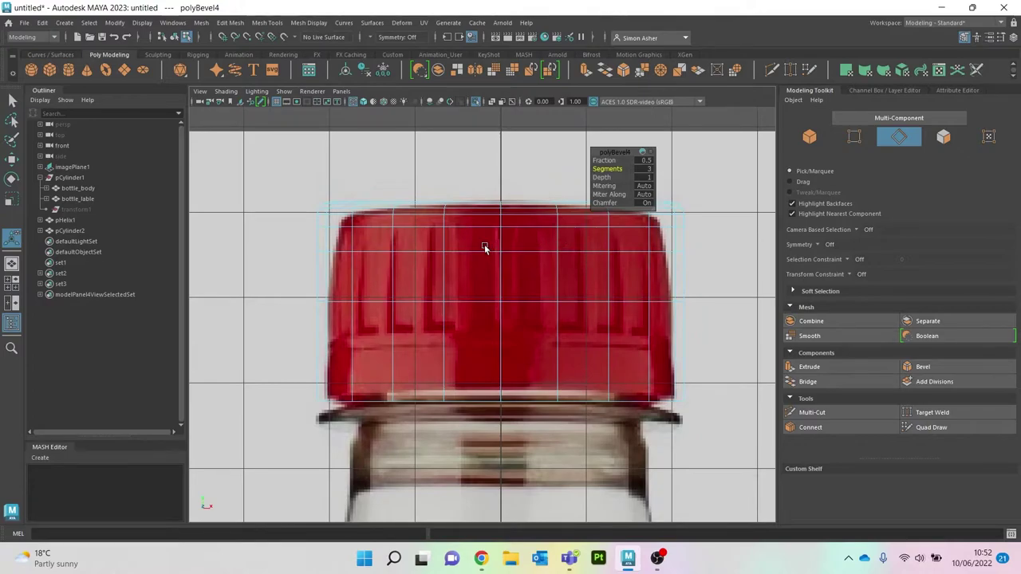
- Delete the two upper edge loops on the cap's side, leaving only the middle loop below the bevelled rim
right_drag(445, 238, 441, 221)
double_click(424, 252)
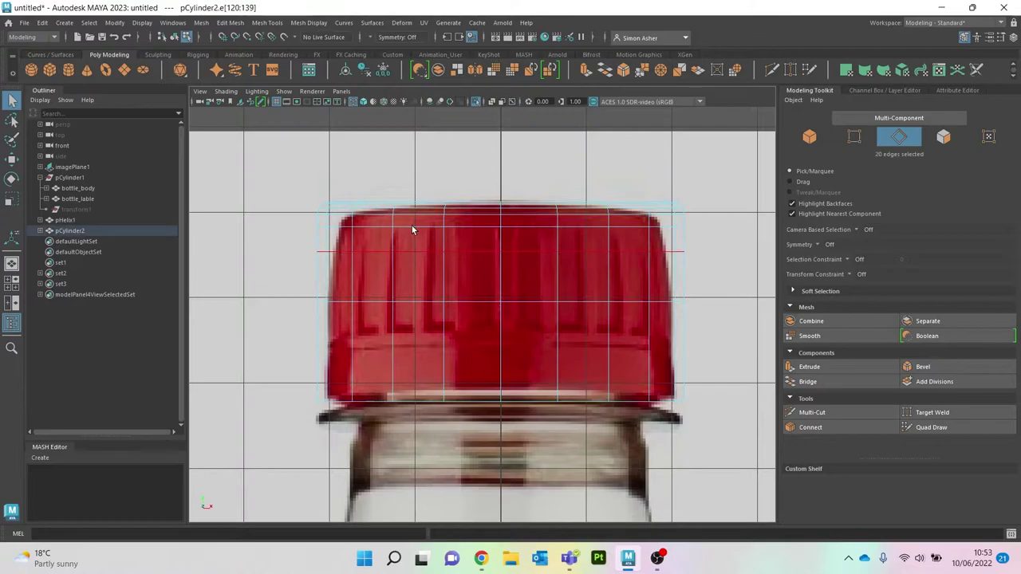
key(ctrl+Delete)
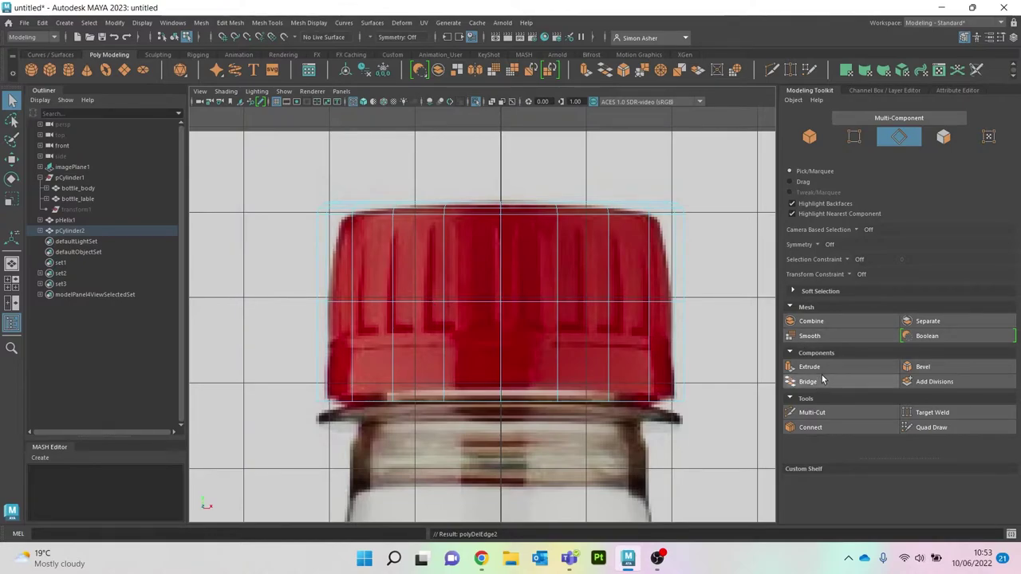
- Select all vertices of the cap's top and bevelled rim and scale them slightly inward to taper the cap
right_drag(393, 209, 339, 210)
drag(295, 181, 760, 240)
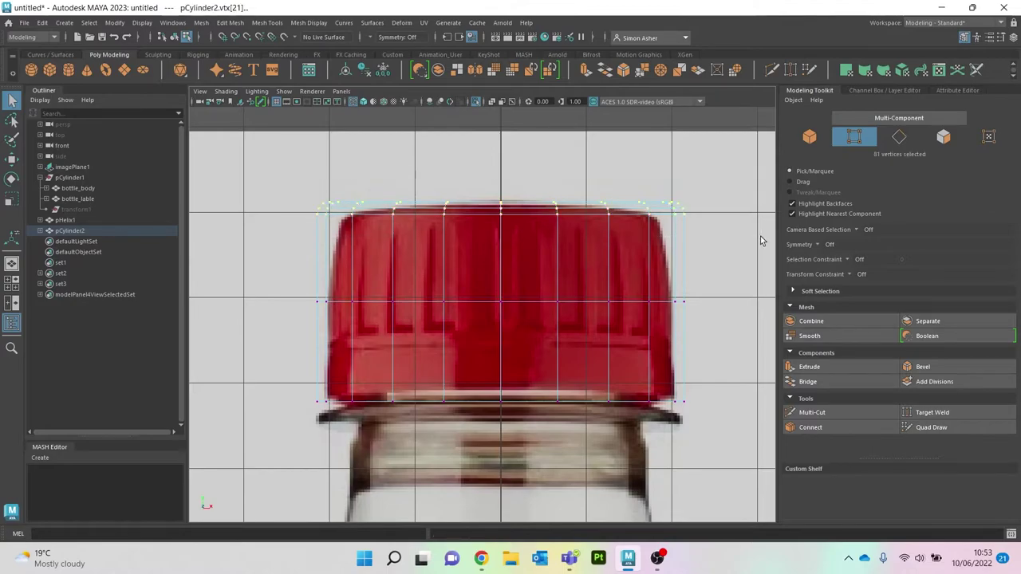
key(w)
drag(497, 209, 492, 211)
- Inspect the tapered cap shaded in the perspective view, return it to object mode, and go back to the front view
key(space)
drag(424, 155, 423, 128)
click(363, 102)
scroll(502, 216, up, 6)
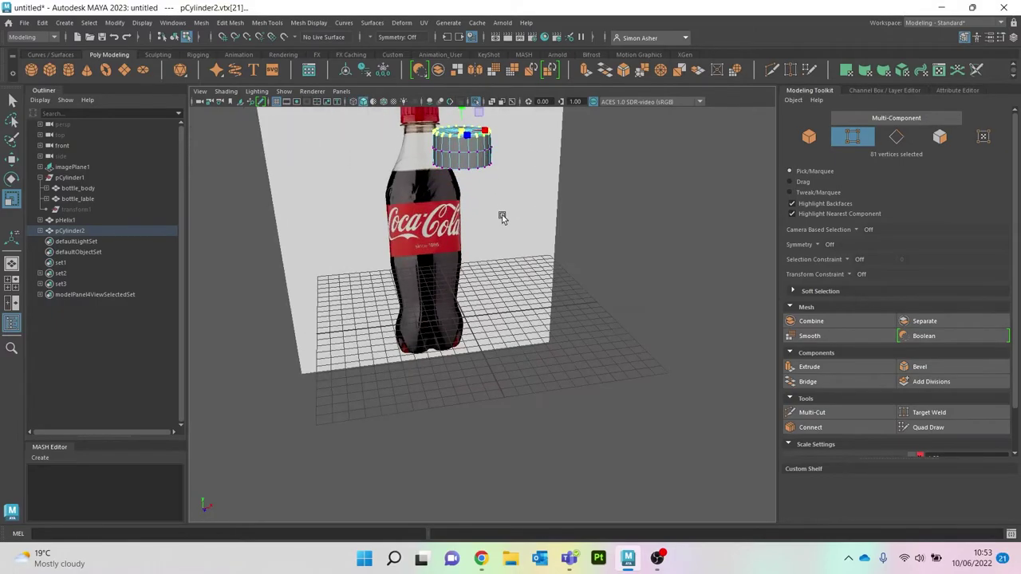
mouse_move(502, 217)
alt+mouse_down()
mouse_move(547, 225)
mouse_move(570, 203)
alt+mouse_up()
right_drag(570, 201, 594, 187)
alt+drag(594, 187, 523, 191)
key(space)
drag(707, 205, 707, 230)
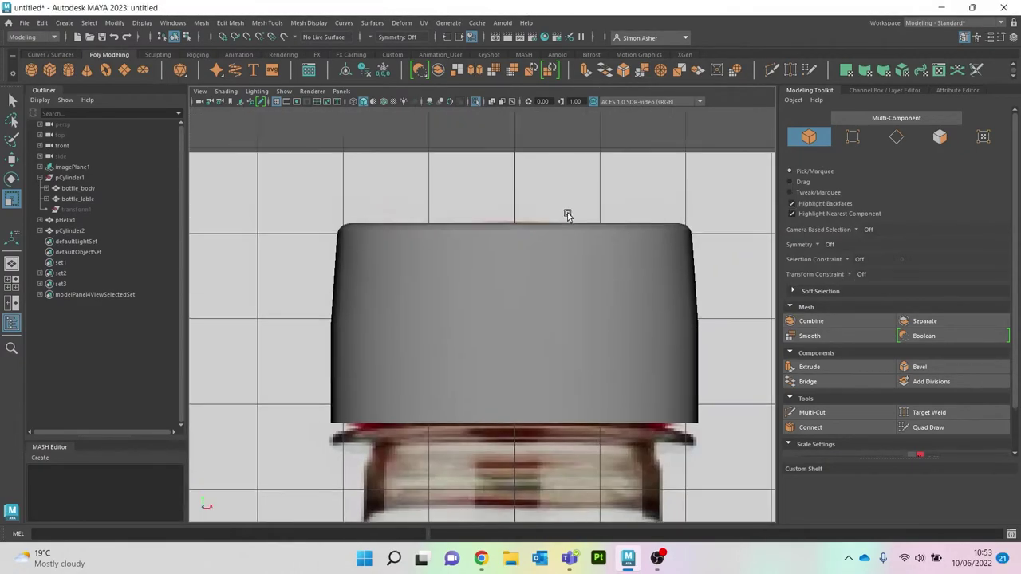
- In wireframe, insert two more horizontal edge loops with Multi-Cut, one above and one below the cap's middle loop
click(532, 296)
click(362, 102)
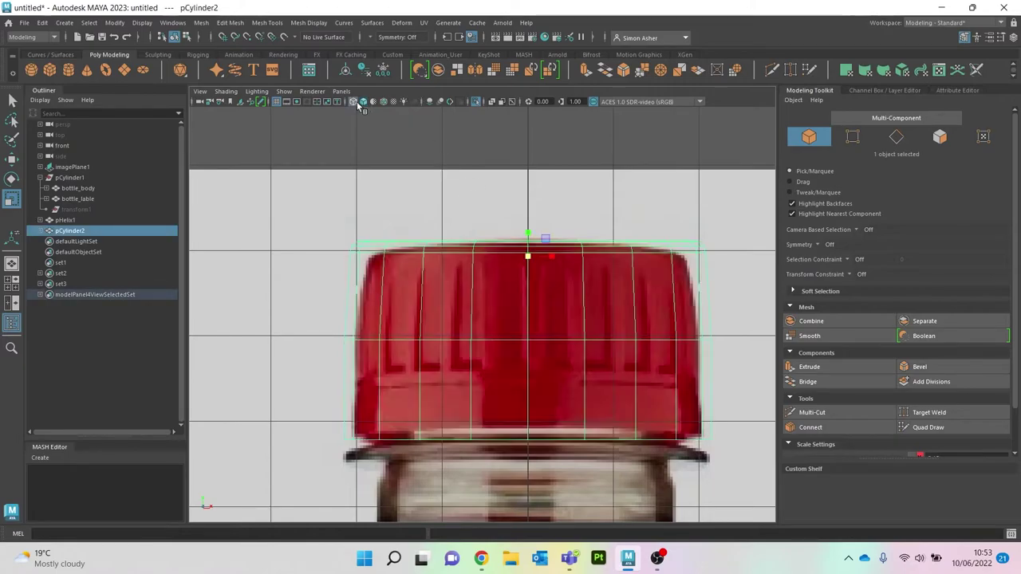
alt+middle_drag(522, 238, 495, 214)
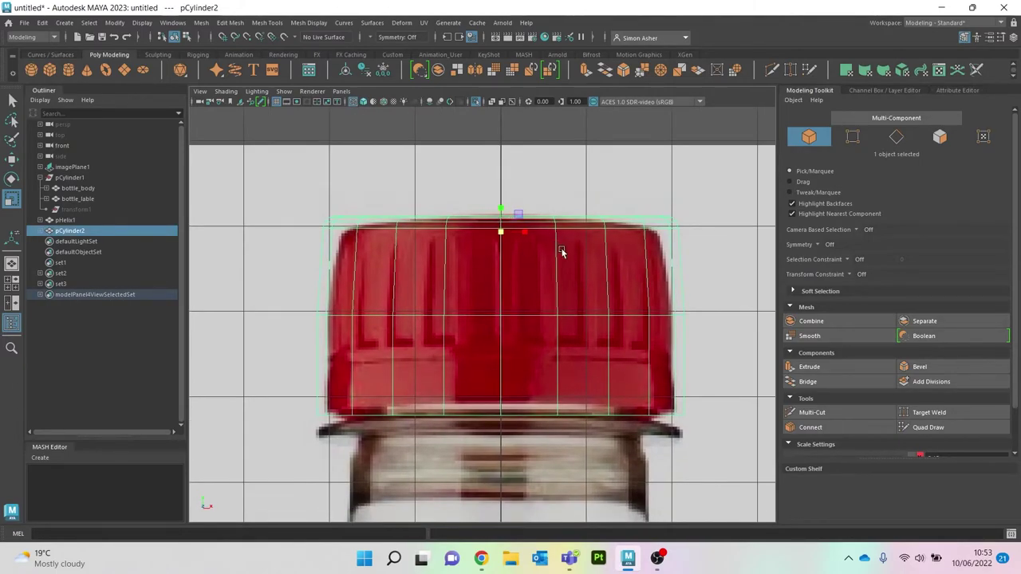
alt+middle_drag(562, 252, 562, 239)
click(846, 412)
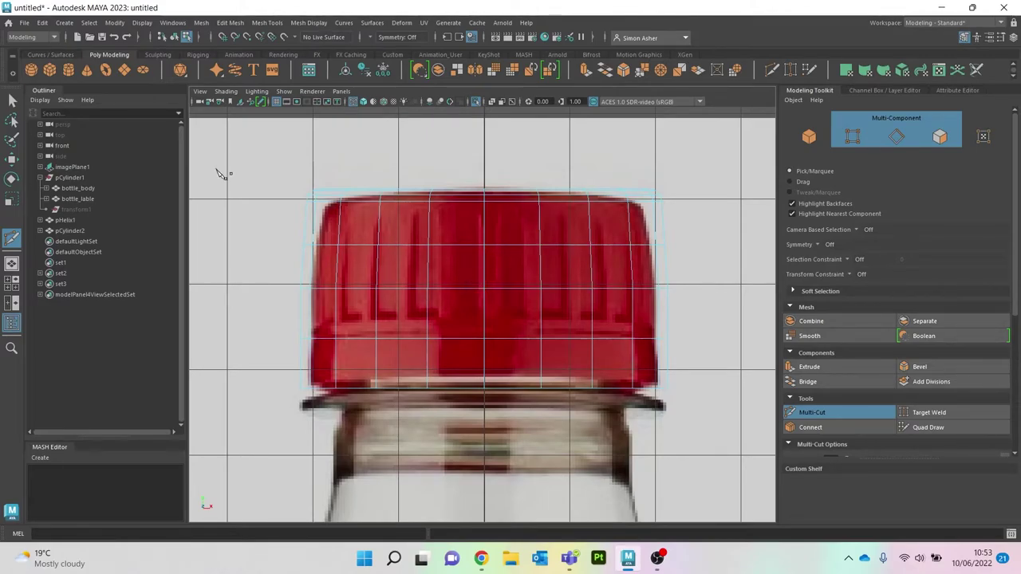
click(12, 158)
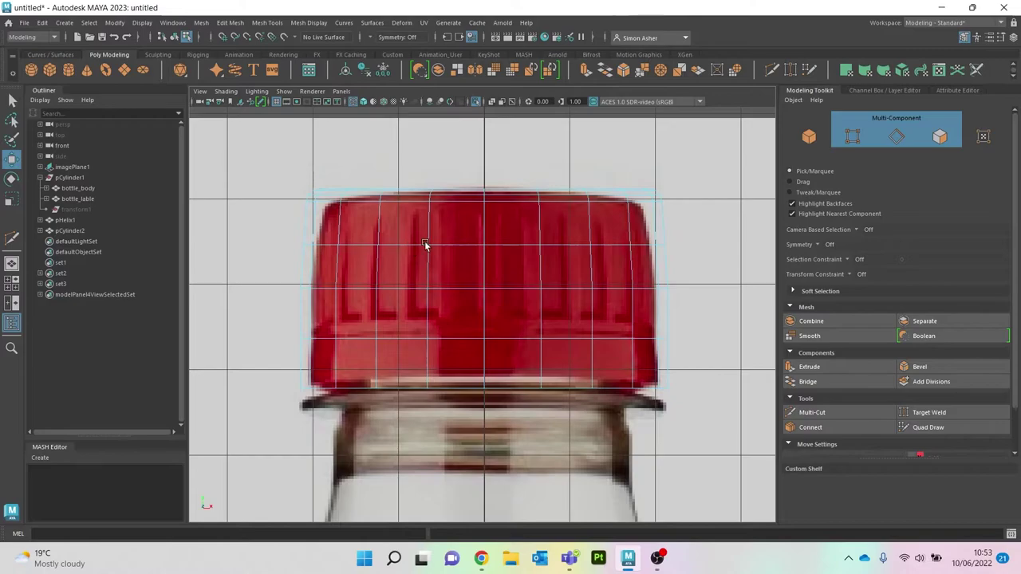
- Select two three-face columns on the cap's front in face mode, skipping the bottom row and one column between them
right_drag(426, 245, 429, 263)
click(460, 230)
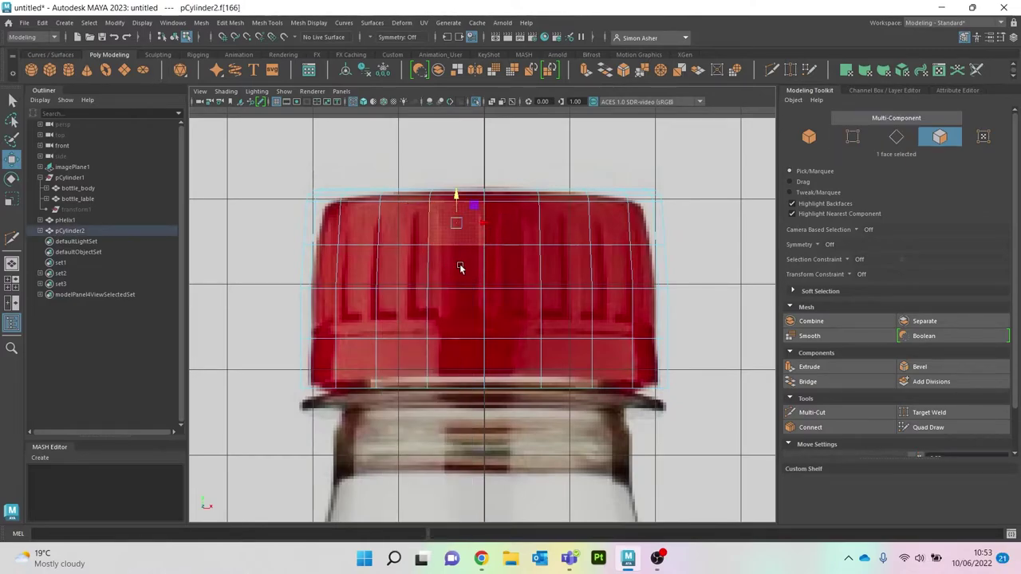
shift+click(460, 268)
shift+click(460, 300)
shift+click(566, 225)
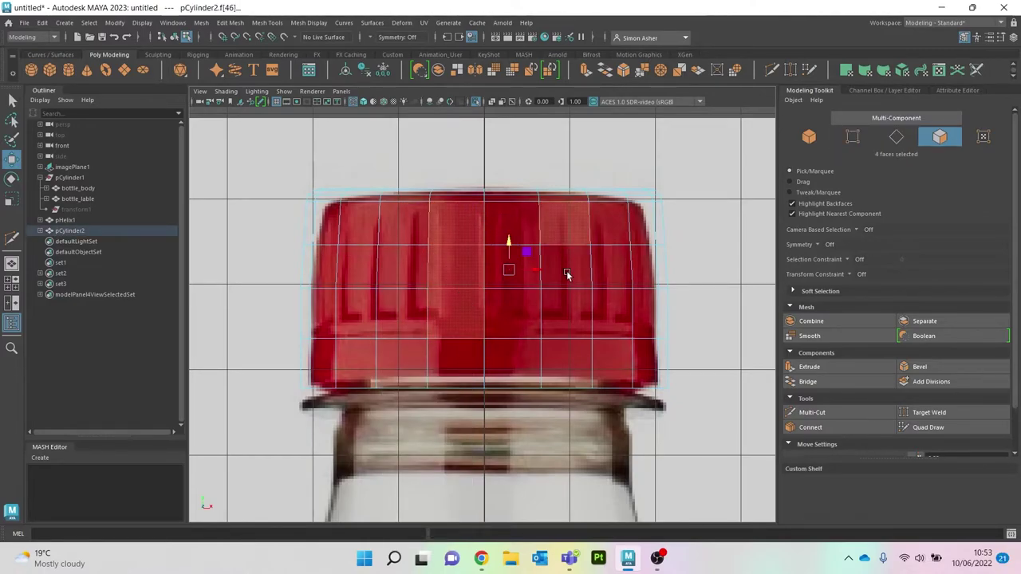
shift+click(563, 323)
- In the shaded perspective view, add the next alternating three-face columns around the cap's side to the selection
key(space)
mouse_move(451, 263)
mouse_down()
mouse_move(431, 219)
mouse_move(435, 335)
mouse_move(494, 369)
mouse_up()
click(364, 105)
scroll(415, 205, up, 4)
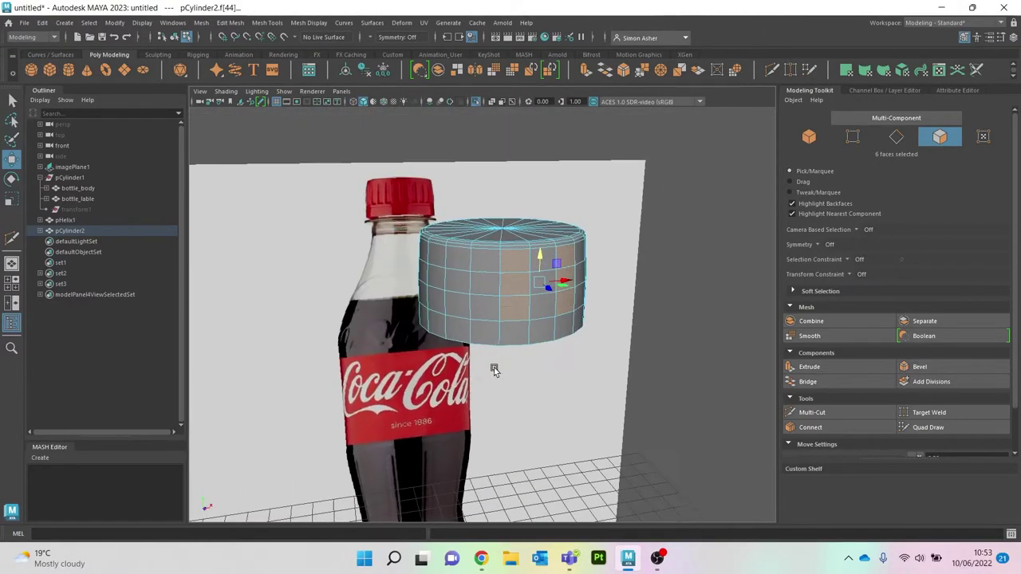
shift+click(455, 257)
shift+click(456, 286)
shift+click(458, 307)
alt+drag(458, 307, 614, 328)
shift+click(556, 284)
shift+click(543, 315)
shift+click(612, 250)
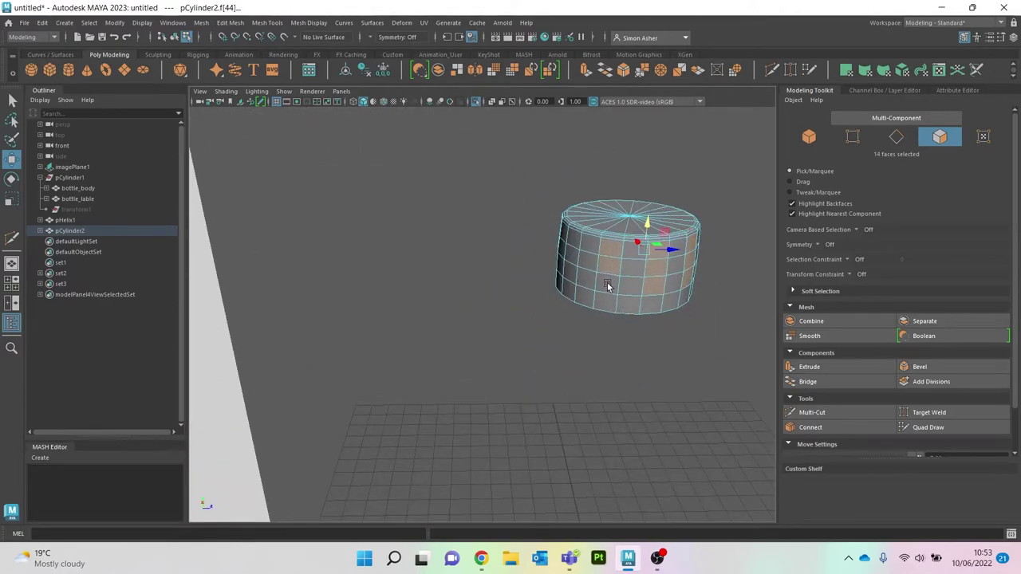
shift+click(607, 285)
- Add the remaining alternating three-face columns so every other column around the entire cap is selected
alt+drag(608, 284, 638, 303)
scroll(613, 257, up, 3)
alt+middle_drag(638, 303, 548, 298)
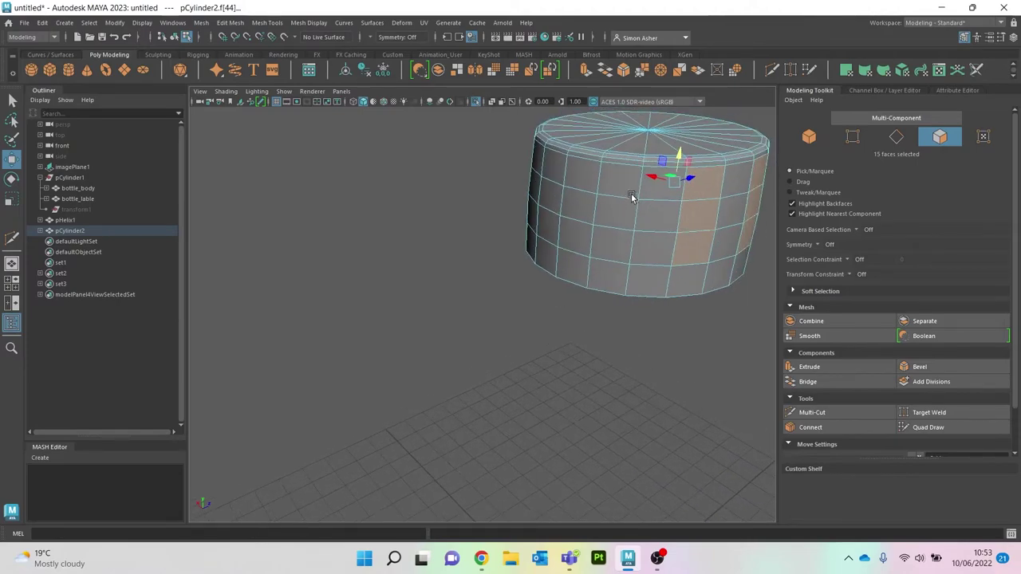
shift+click(630, 194)
alt+drag(614, 251, 542, 186)
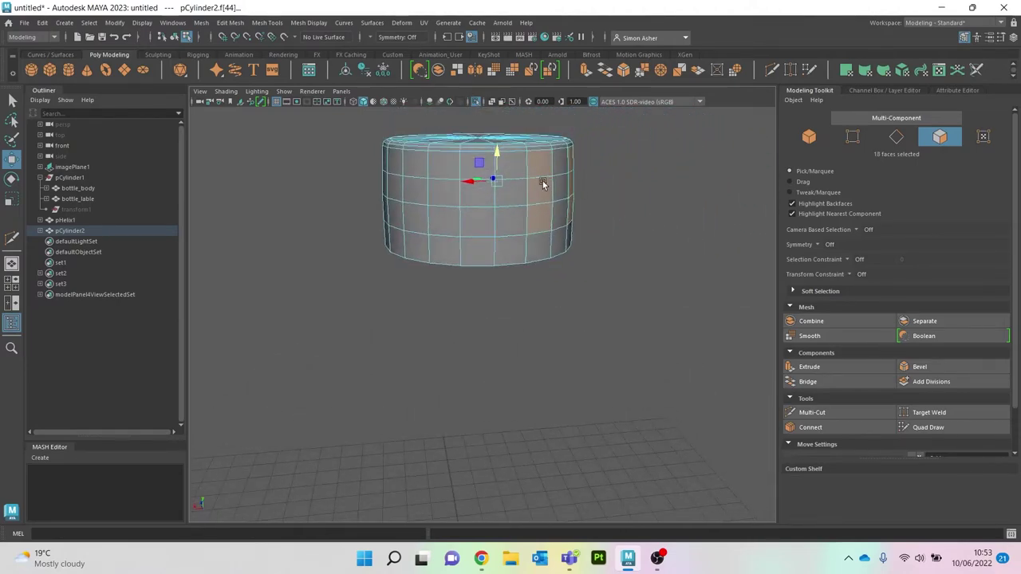
alt+drag(474, 162, 515, 299)
shift+click(467, 205)
shift+click(478, 247)
shift+click(480, 280)
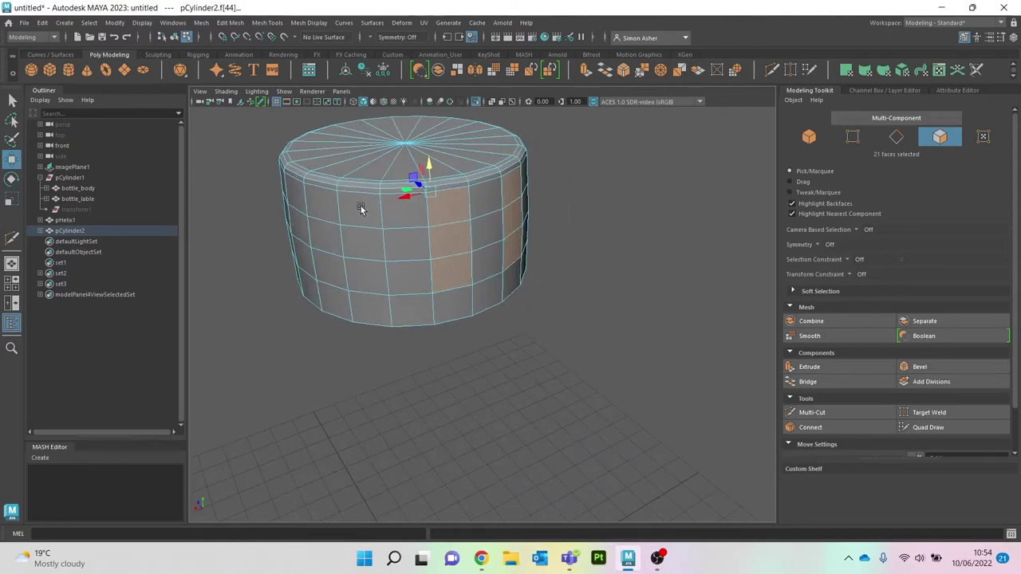
mouse_move(361, 209)
shift+mouse_down()
mouse_move(383, 285)
mouse_move(440, 280)
mouse_move(458, 257)
shift+mouse_up()
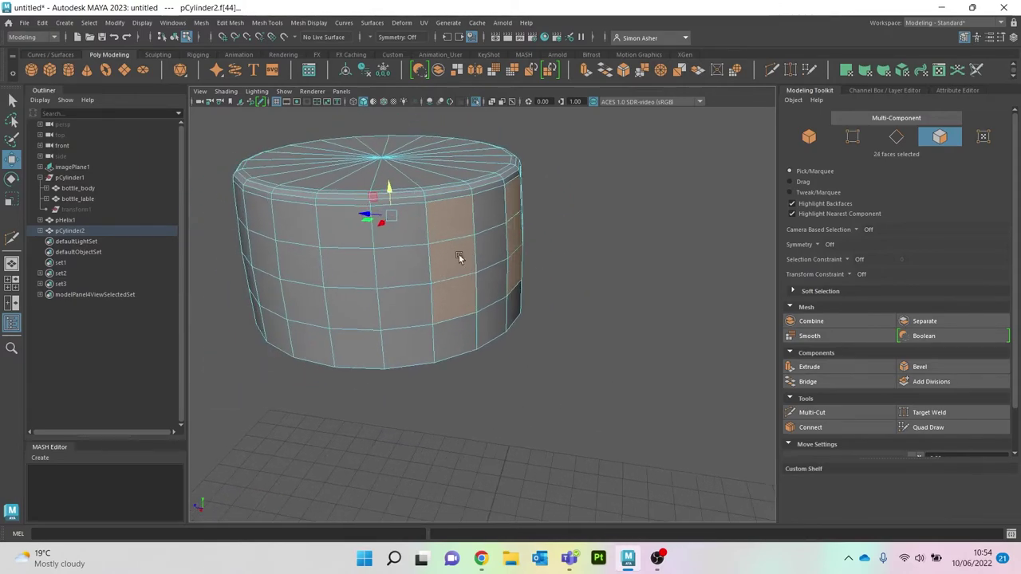
mouse_move(342, 237)
shift+mouse_down()
mouse_move(353, 303)
mouse_move(375, 327)
shift+mouse_up()
alt+drag(375, 327, 290, 244)
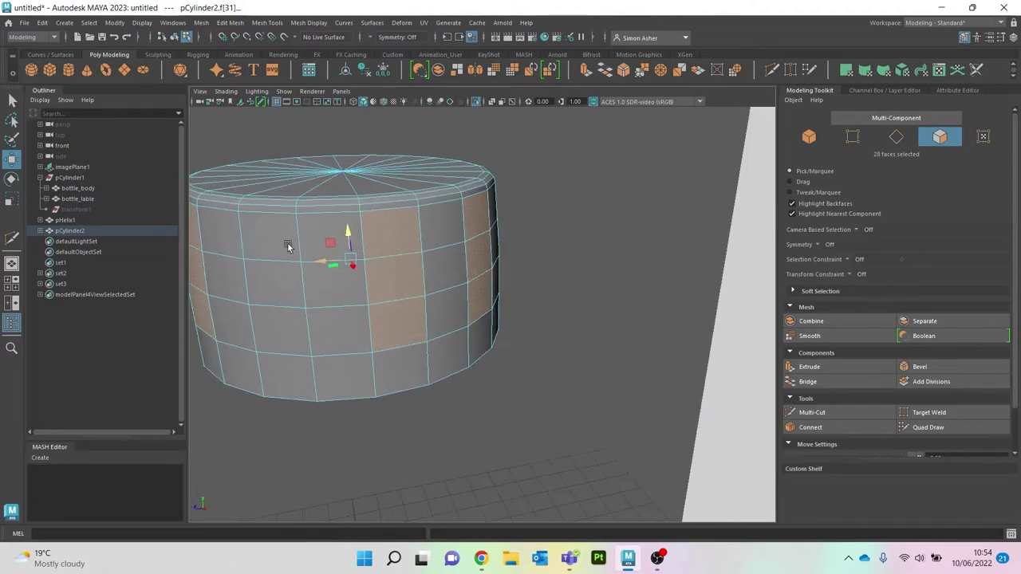
shift+click(285, 297)
shift+click(289, 333)
- Extrude the selected side faces inward with a thickness of -0.16
scroll(442, 280, down, 5)
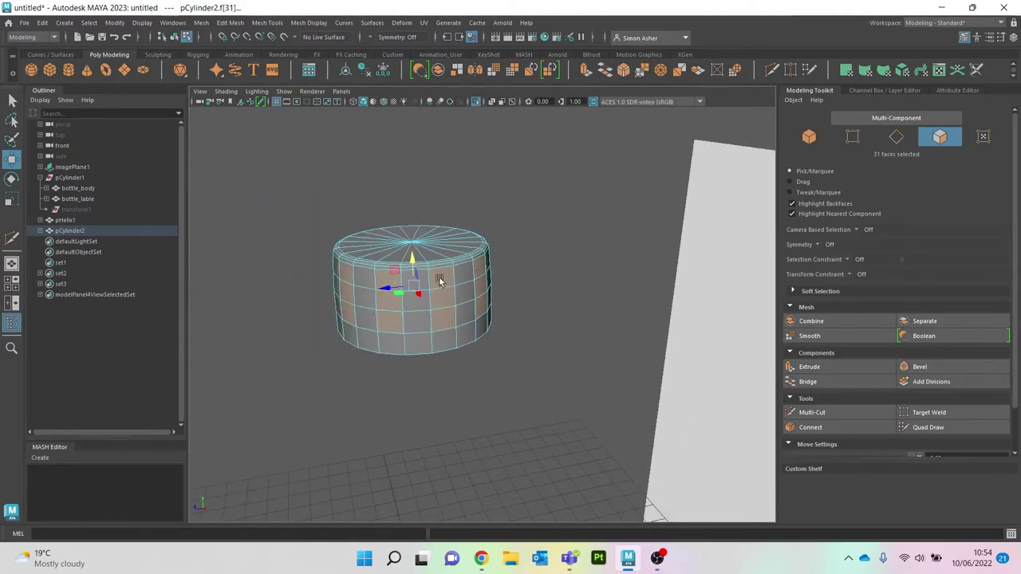
alt+drag(442, 280, 239, 266)
scroll(468, 309, up, 4)
alt+drag(469, 310, 401, 313)
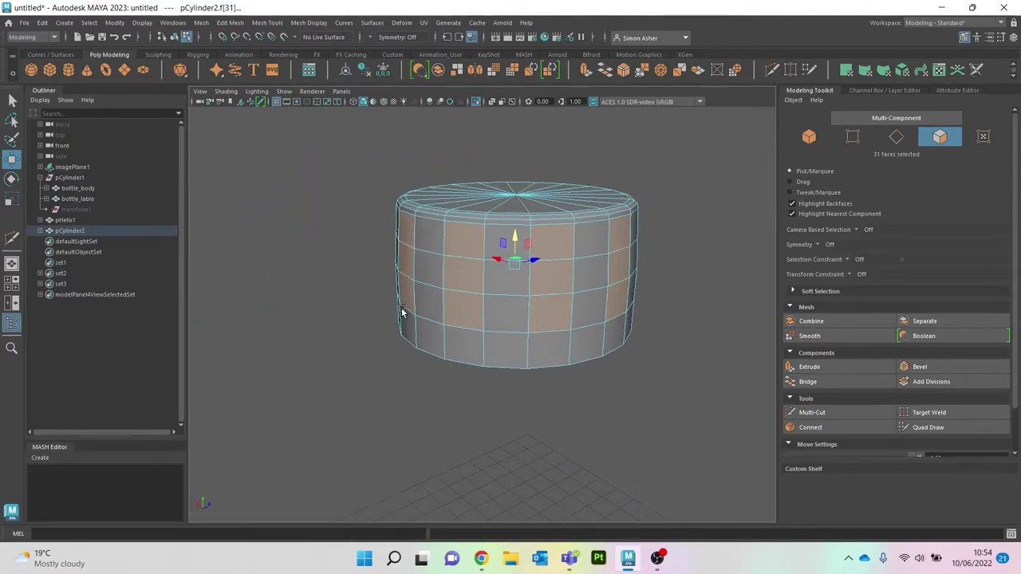
key(ctrl+e)
drag(604, 160, 606, 160)
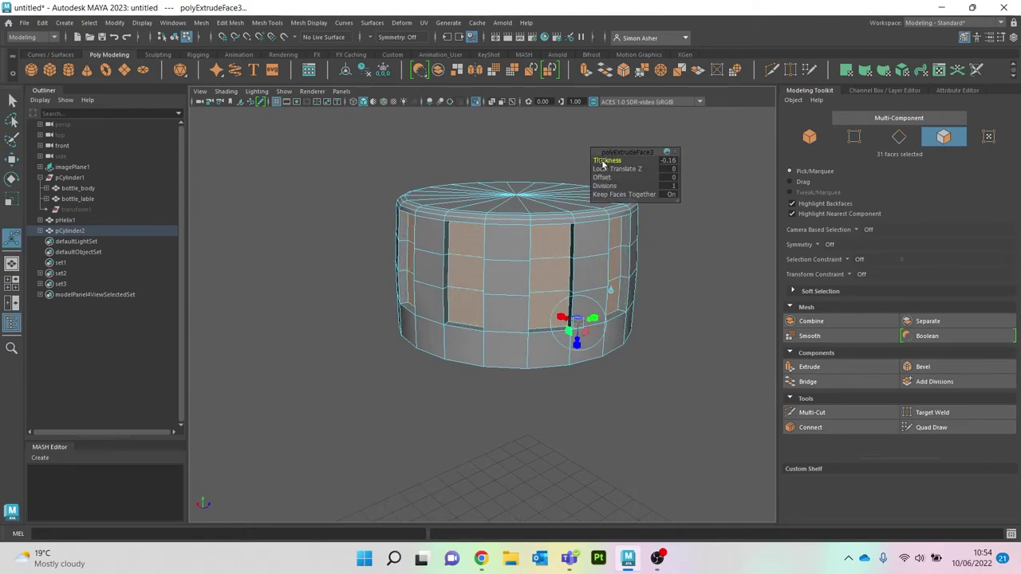
- Preview the cap smoothed, return it to object mode with smoothing off, and inspect its underside
key(3)
right_drag(501, 179, 499, 144)
alt+drag(499, 144, 550, 274)
click(550, 274)
key(1)
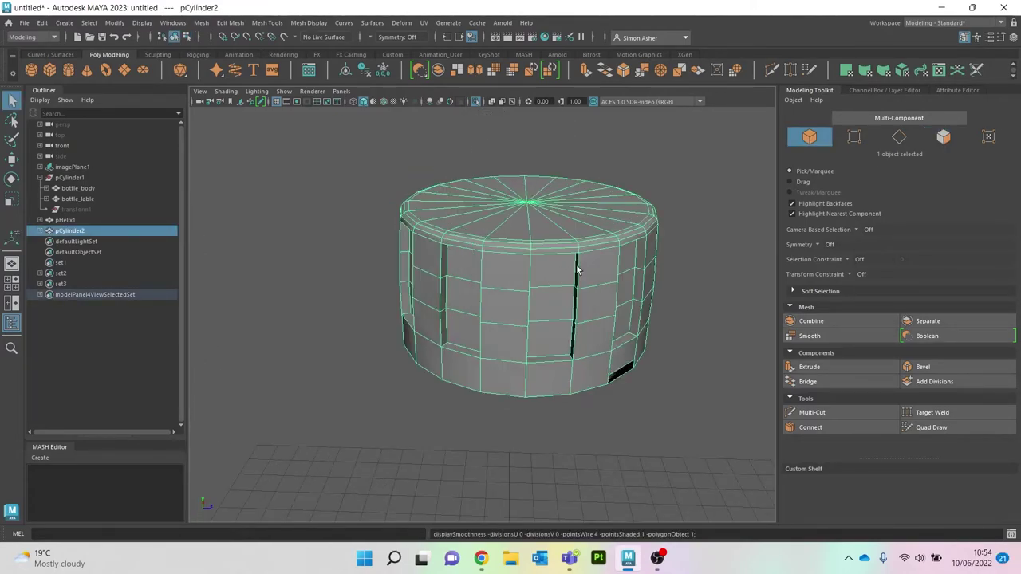
alt+drag(486, 221, 618, 296)
- Undo the inward extrusion, going back to the side-face selection
key(ctrl+z)
key(ctrl+z)
key(ctrl+z)
key(ctrl+z)
key(ctrl+z)
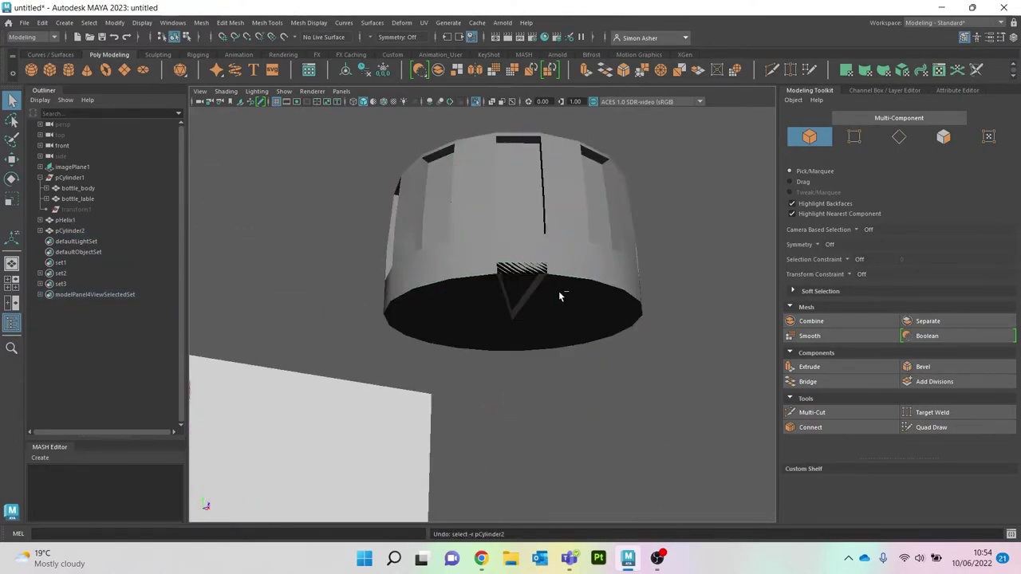
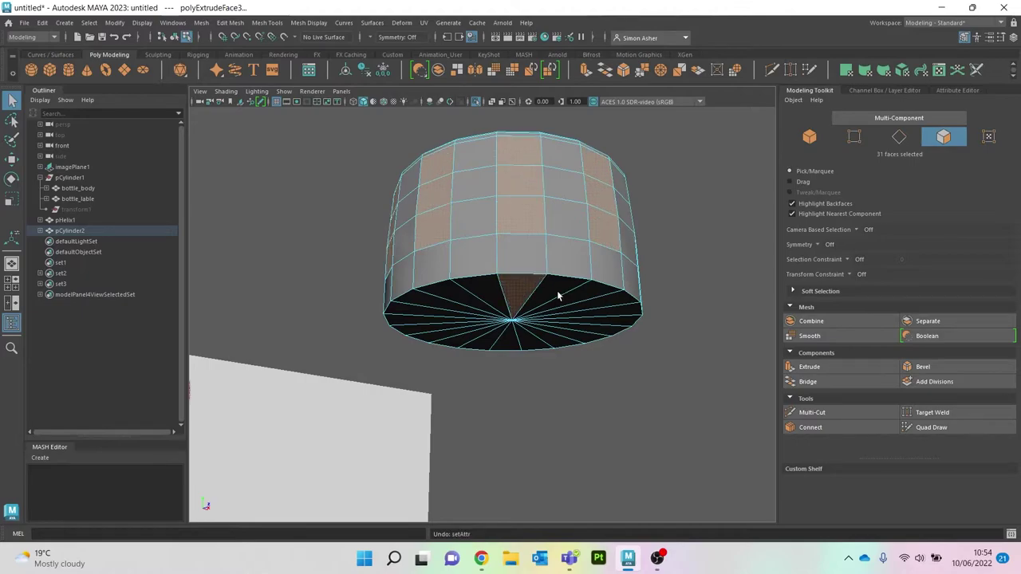
- Deselect the stray underside face and extrude the remaining selected side faces with a thickness of -0.14
ctrl+click(520, 294)
alt+drag(536, 288, 549, 316)
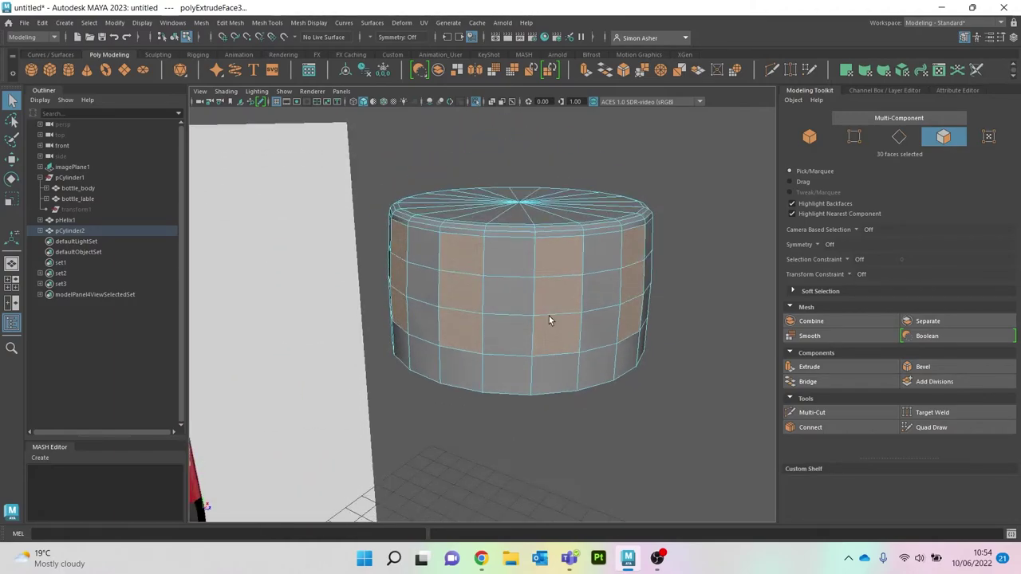
key(ctrl+e)
drag(622, 160, 616, 160)
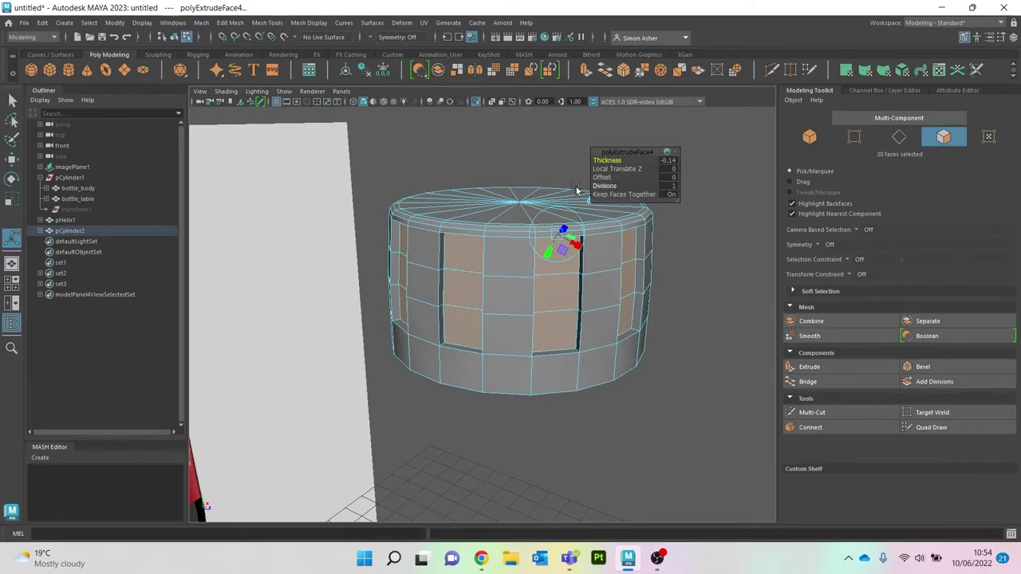
- Preview the extruded cap smoothed, then examine its underside unsmoothed in object mode
key(3)
right_drag(492, 152, 510, 142)
alt+drag(511, 142, 515, 130)
click(562, 218)
key(1)
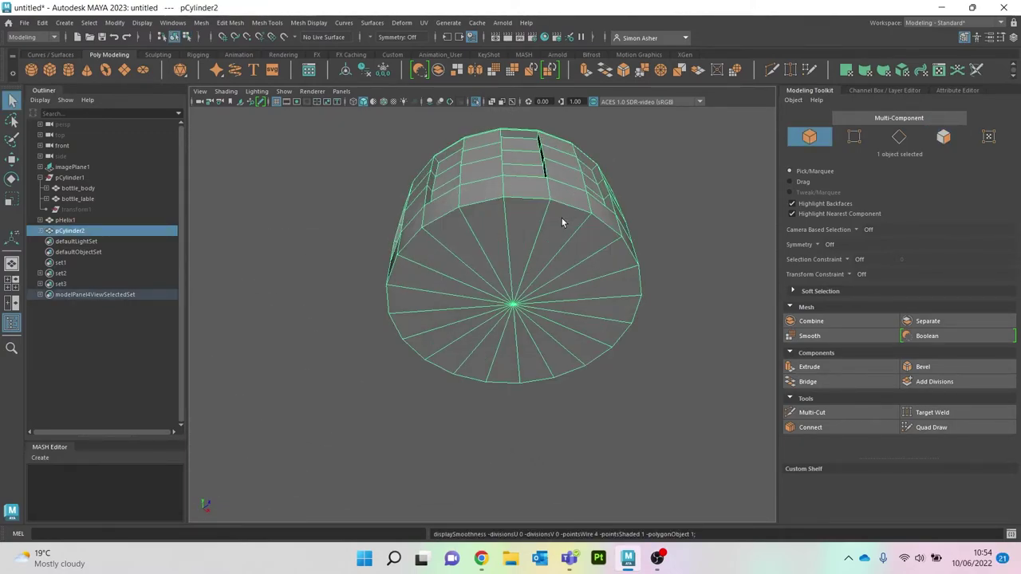
mouse_move(561, 222)
alt+mouse_down()
mouse_move(579, 228)
mouse_move(572, 269)
mouse_move(563, 235)
alt+mouse_up()
- Delete all triangular faces closing the cap's underside and check the open cap with the smooth preview
right_click(692, 153)
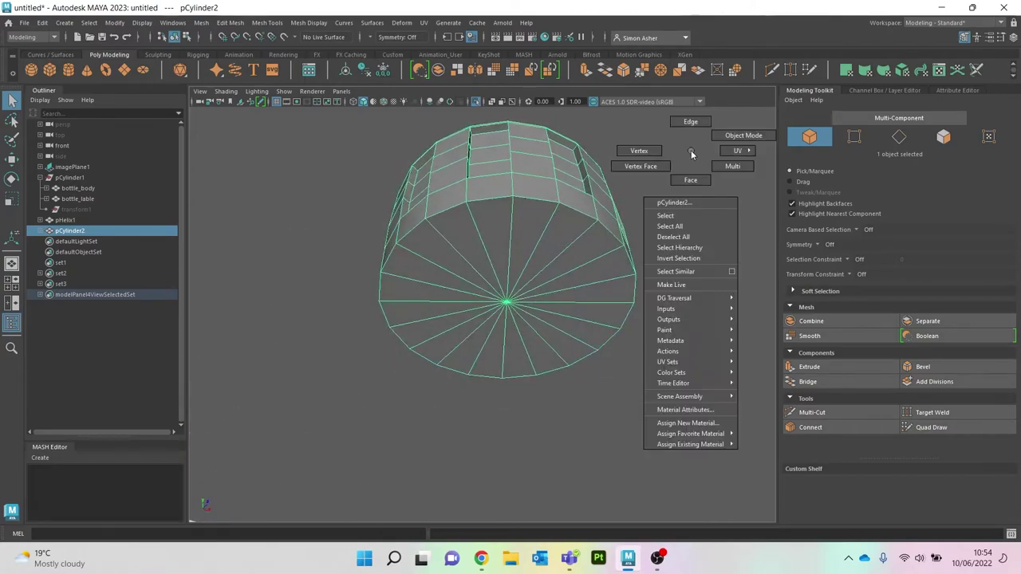
click(695, 169)
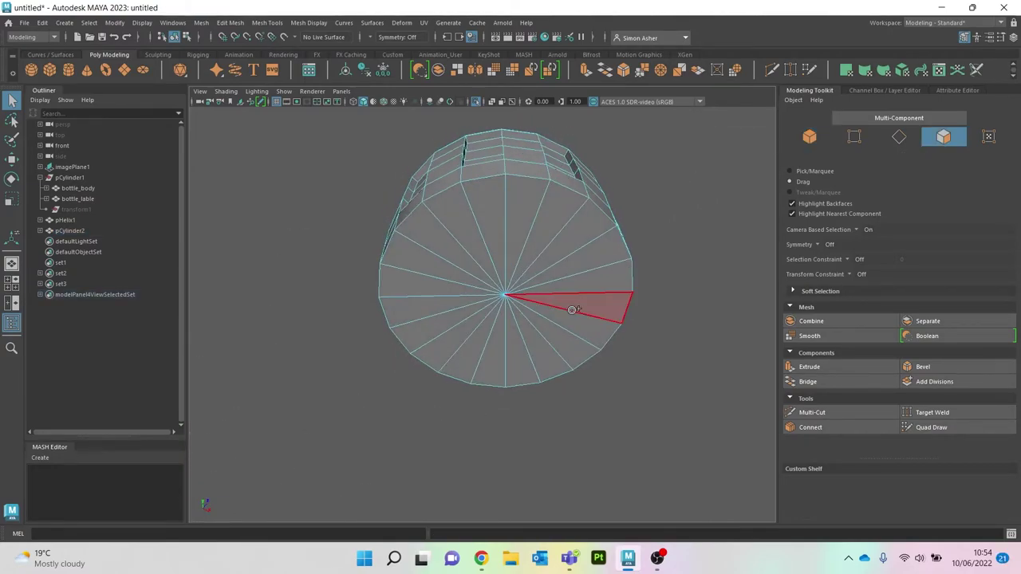
mouse_move(572, 309)
mouse_down()
mouse_move(566, 271)
mouse_move(482, 300)
mouse_move(556, 293)
mouse_up()
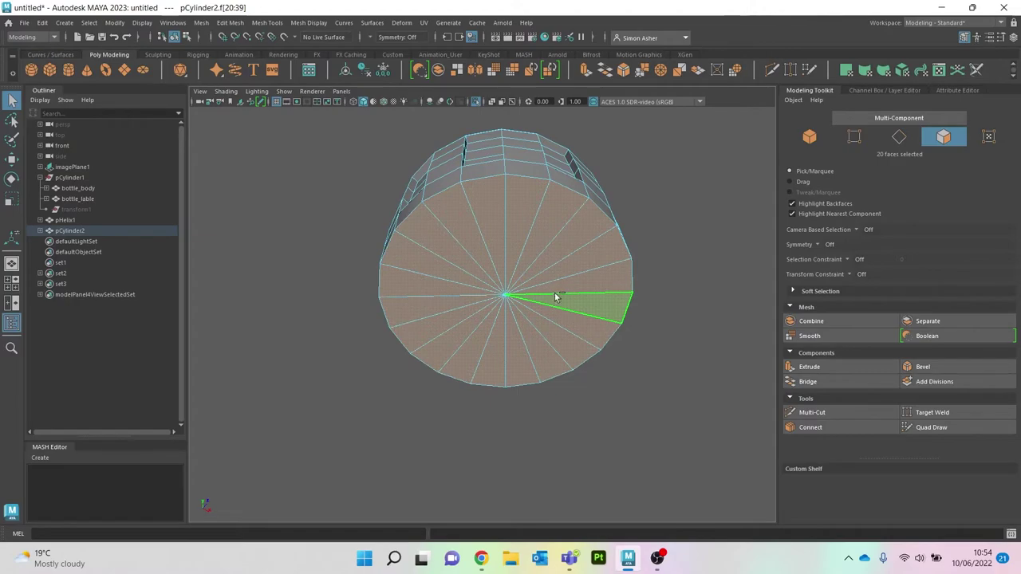
key(Delete)
alt+drag(596, 232, 695, 200)
key(3)
key(1)
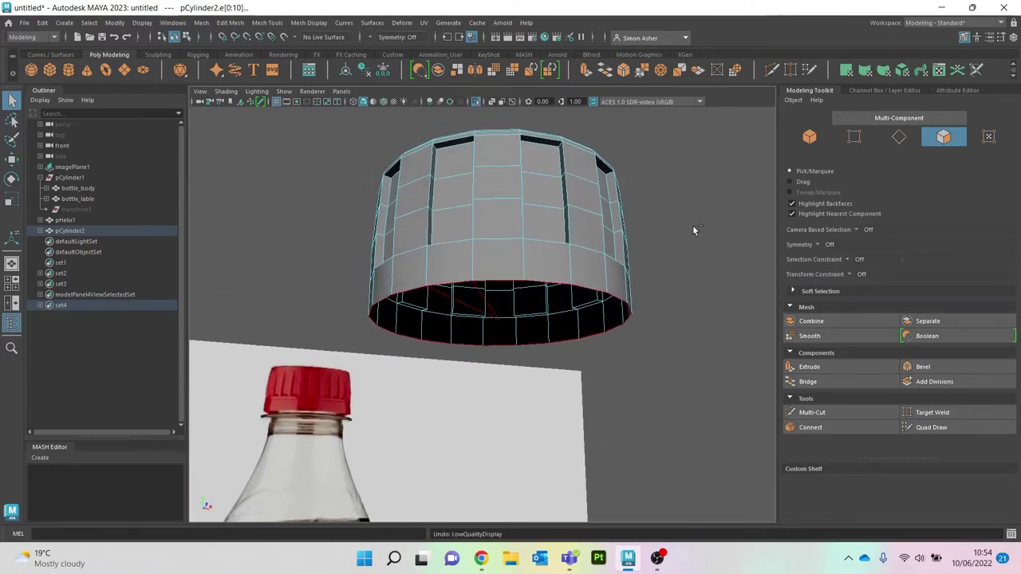
- Undo the underside face deletion and the side-face extrusion
key(ctrl+z)
key(ctrl+z)
key(ctrl+z)
key(ctrl+z)
key(ctrl+z)
key(ctrl+z)
key(ctrl+z)
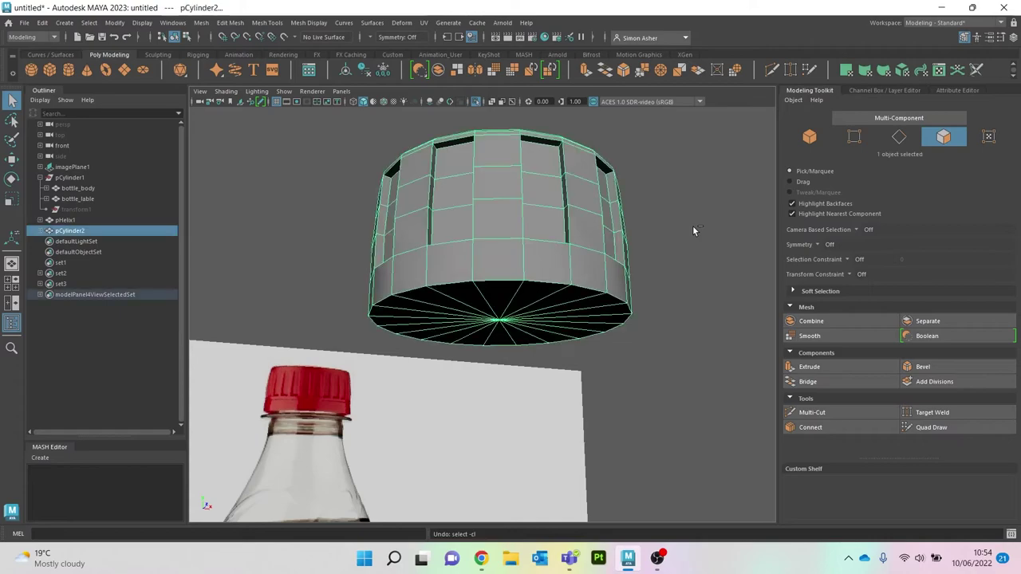
key(ctrl+z)
key(ctrl+z)
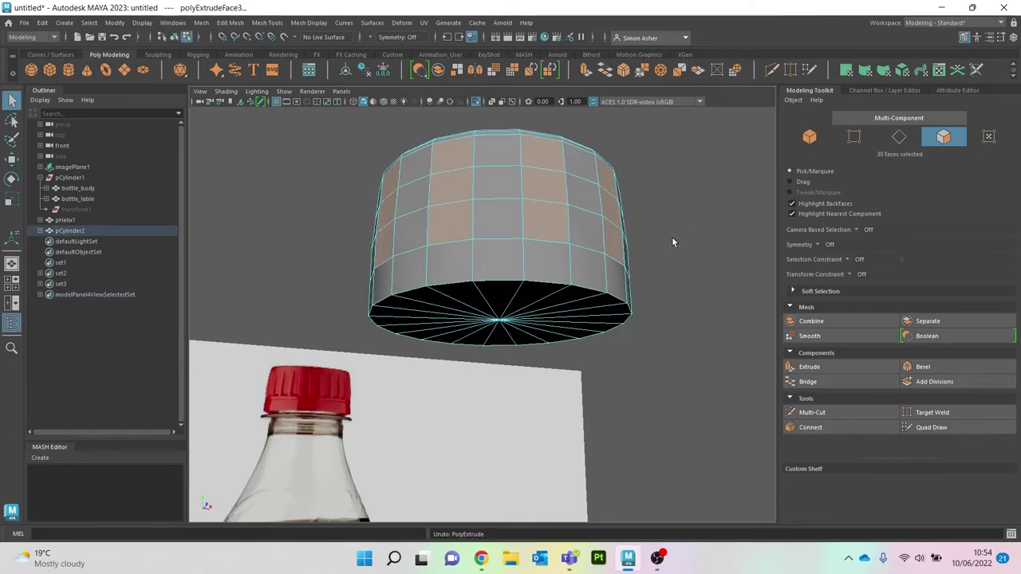
- Select the faces closing the underside of the unextruded cap and delete them
right_drag(678, 235, 674, 255)
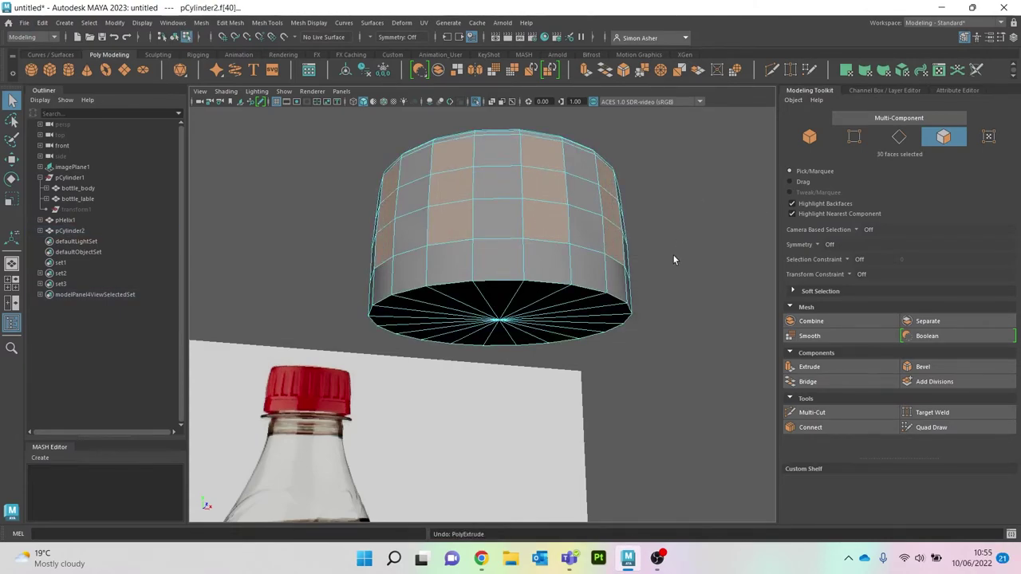
alt+drag(674, 255, 654, 237)
click(588, 283)
mouse_move(575, 309)
mouse_down()
mouse_move(443, 307)
mouse_move(529, 317)
mouse_move(572, 340)
mouse_move(707, 331)
mouse_up()
key(Delete)
- Try to select the stray edges left in the cap's open base in edge mode
right_drag(640, 338, 627, 217)
scroll(568, 225, up, 4)
click(617, 361)
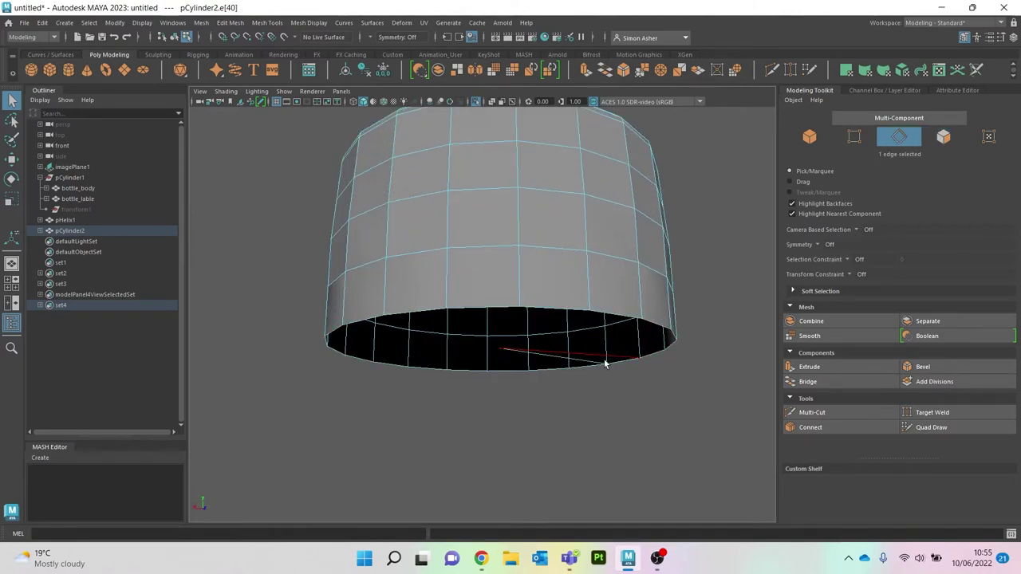
click(659, 418)
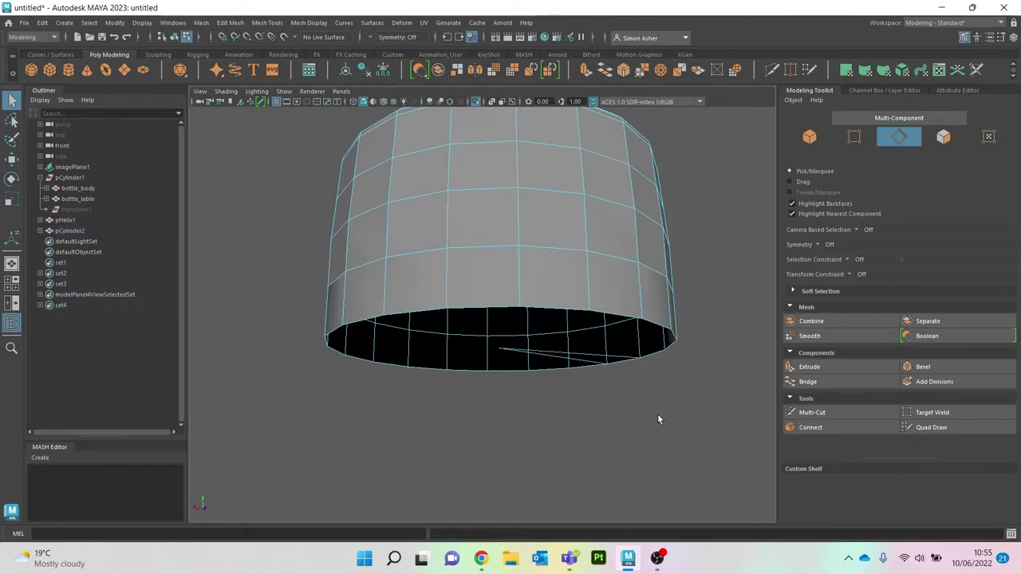
click(590, 368)
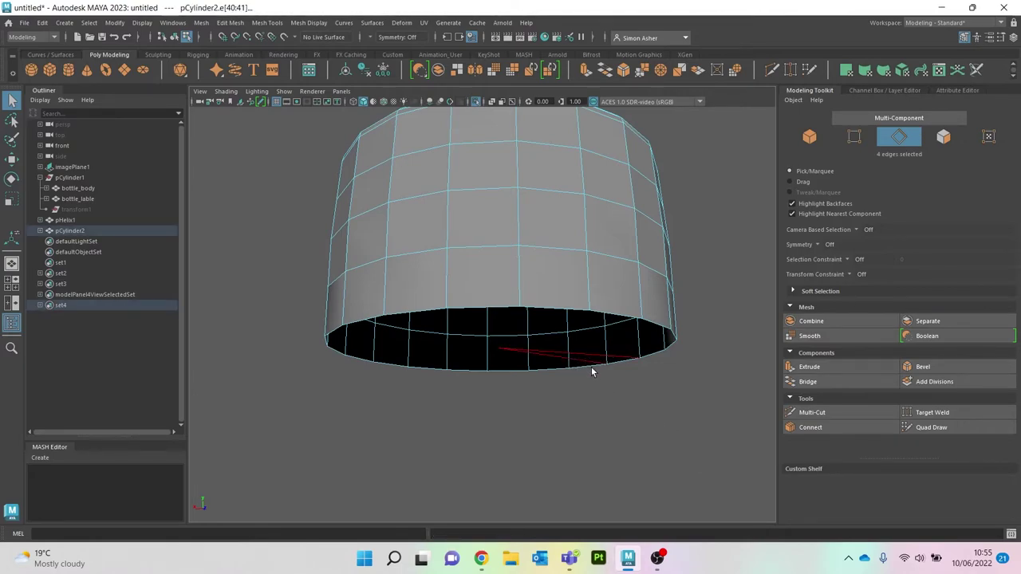
click(590, 372)
scroll(590, 373, down, 5)
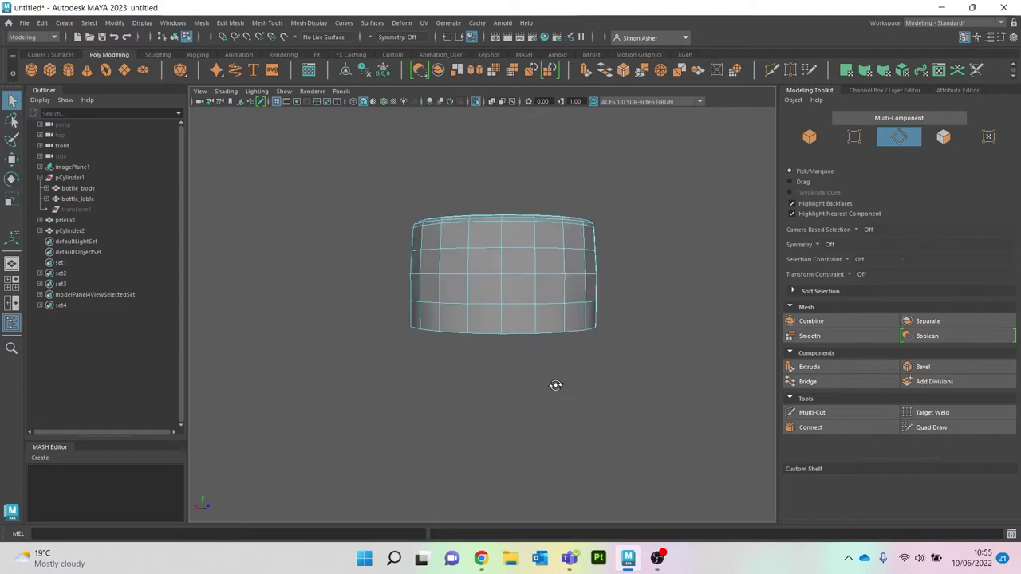
- Return to object mode and delete the entire cap from the bottle
right_drag(648, 171, 667, 165)
scroll(624, 247, down, 8)
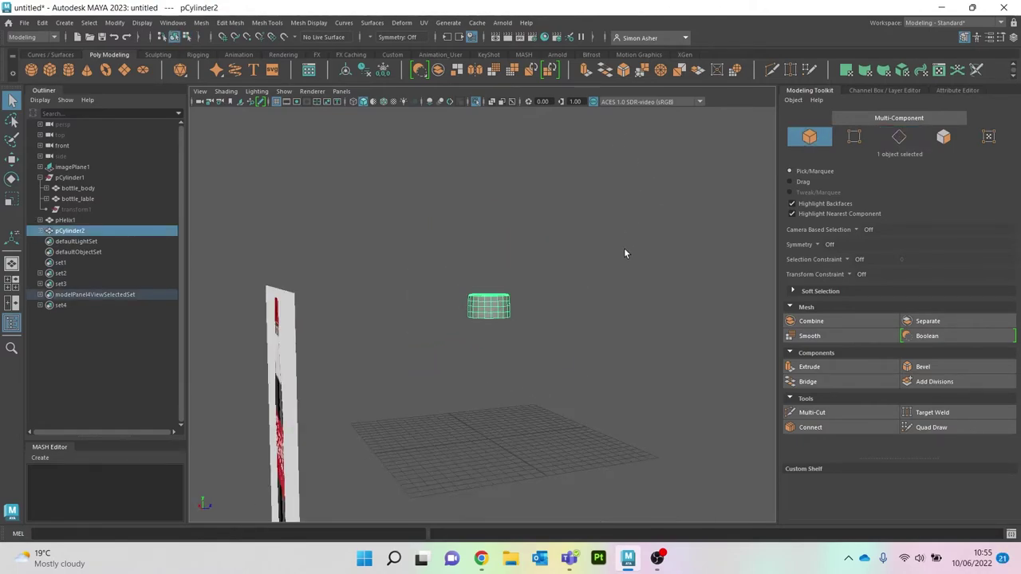
alt+drag(624, 248, 473, 253)
scroll(515, 291, up, 2)
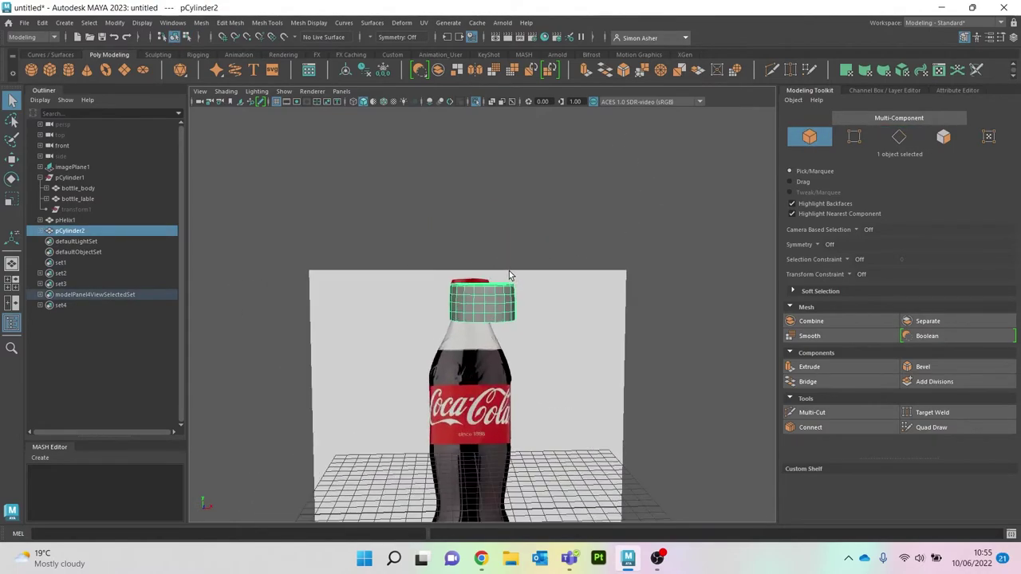
click(481, 191)
click(499, 311)
key(Delete)
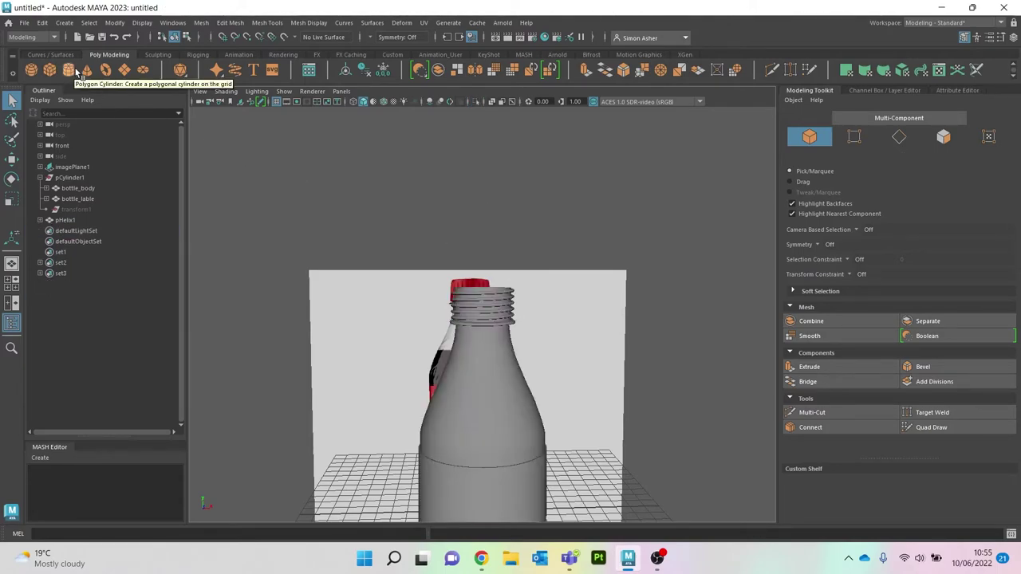
- Create a new polygon cylinder and, in the front view, raise it to the bottle's threaded neck
click(76, 70)
key(space)
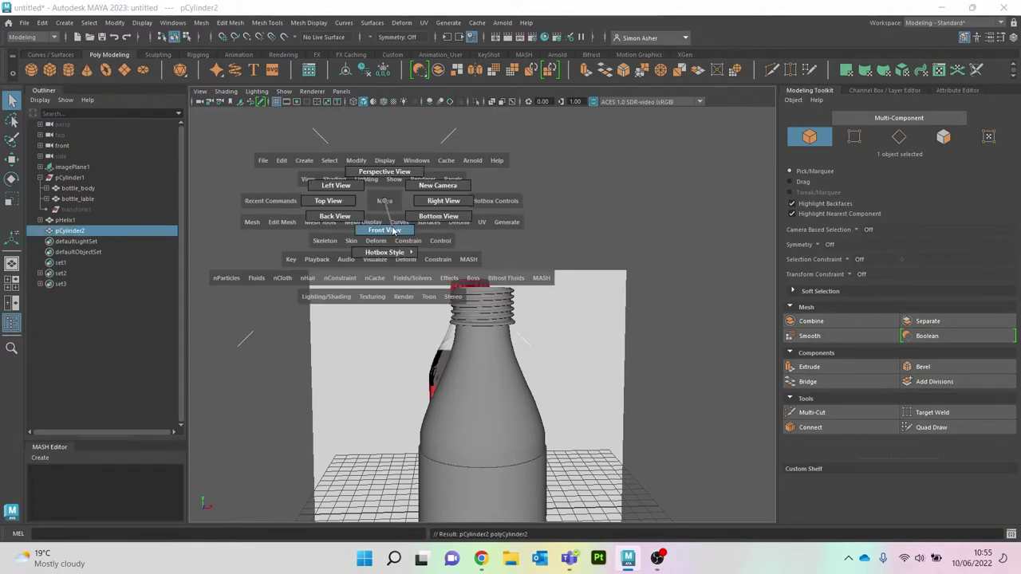
drag(392, 231, 394, 231)
key(w)
scroll(411, 291, down, 3)
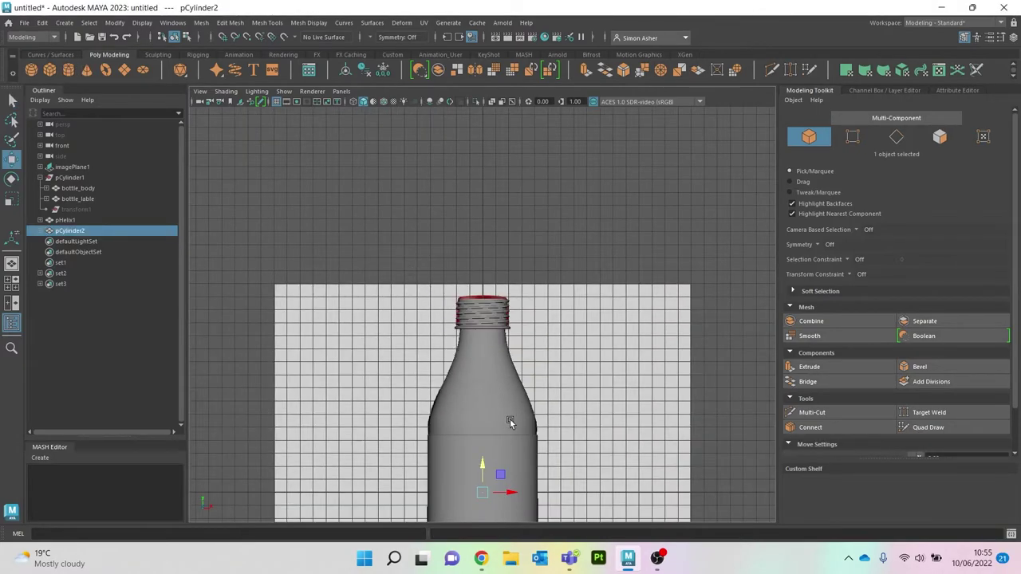
scroll(475, 281, up, 3)
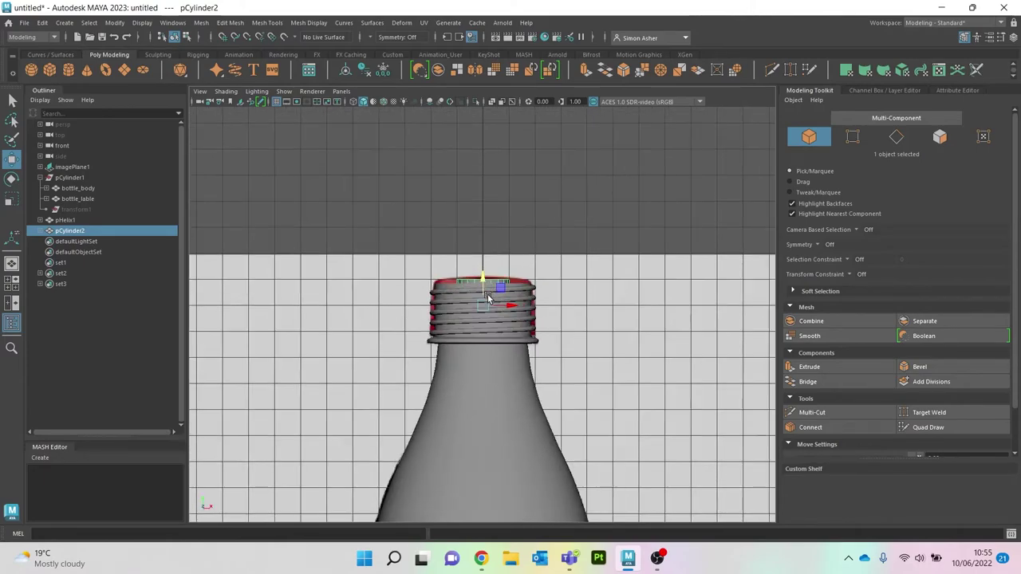
- Scale the new cylinder to the reference cap's width and raise it so its base meets the cap's lower edge
click(353, 102)
scroll(455, 226, up, 3)
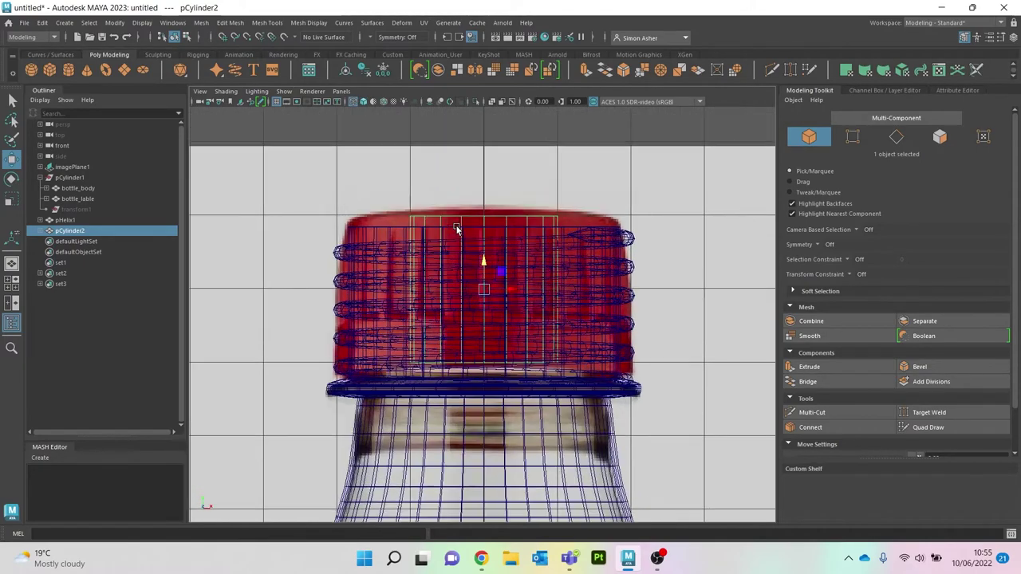
drag(486, 292, 605, 281)
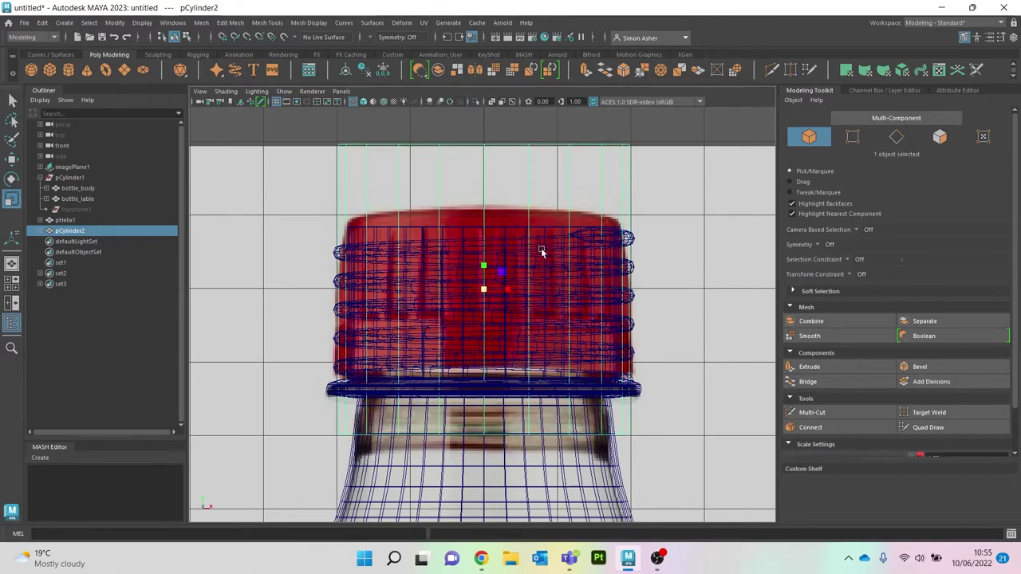
drag(479, 266, 472, 209)
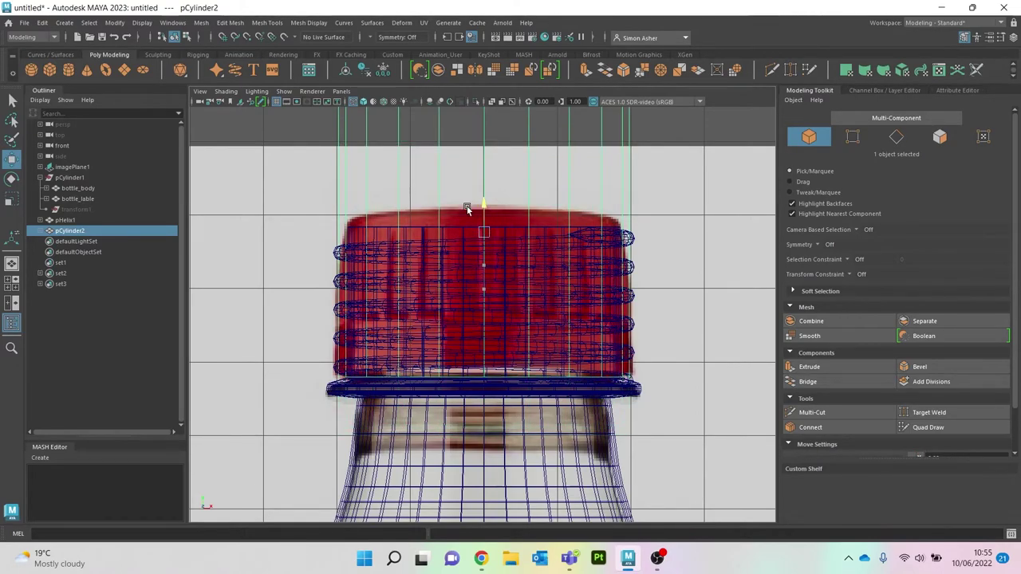
alt+middle_drag(473, 211, 473, 287)
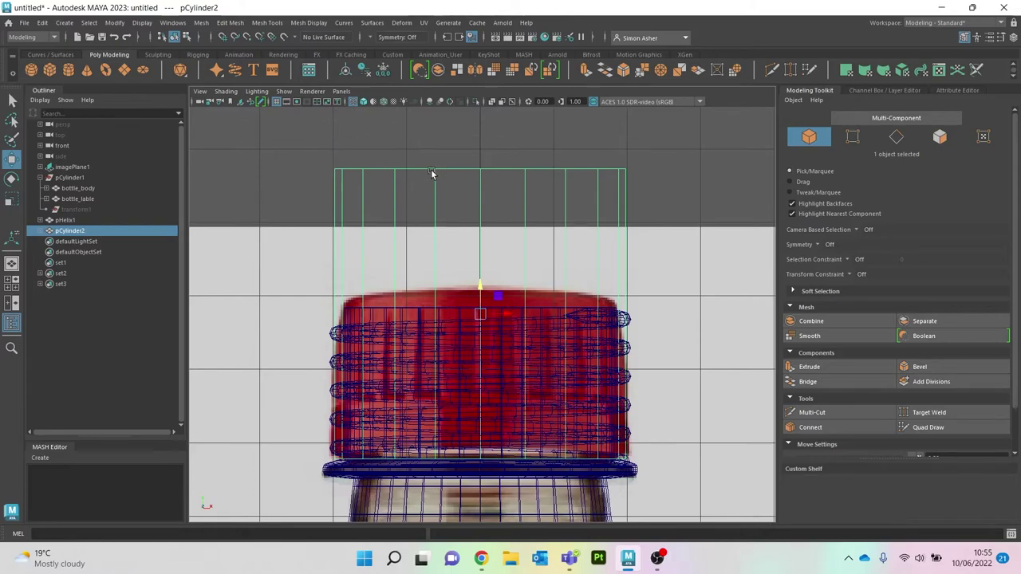
- Lower the cylinder's top vertices to the top of the cap in the reference image
right_drag(432, 174, 376, 170)
drag(304, 160, 652, 205)
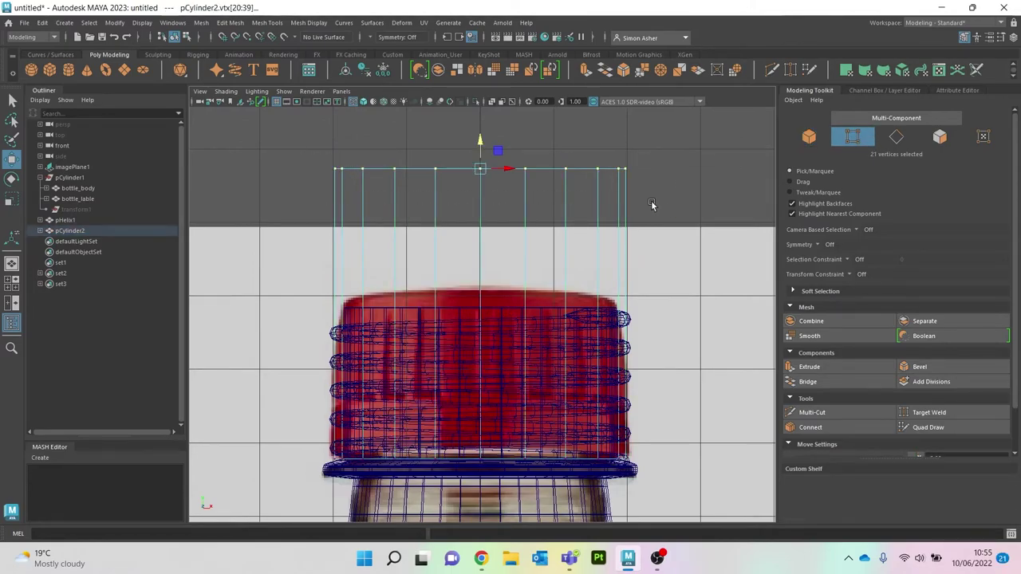
drag(482, 159, 466, 184)
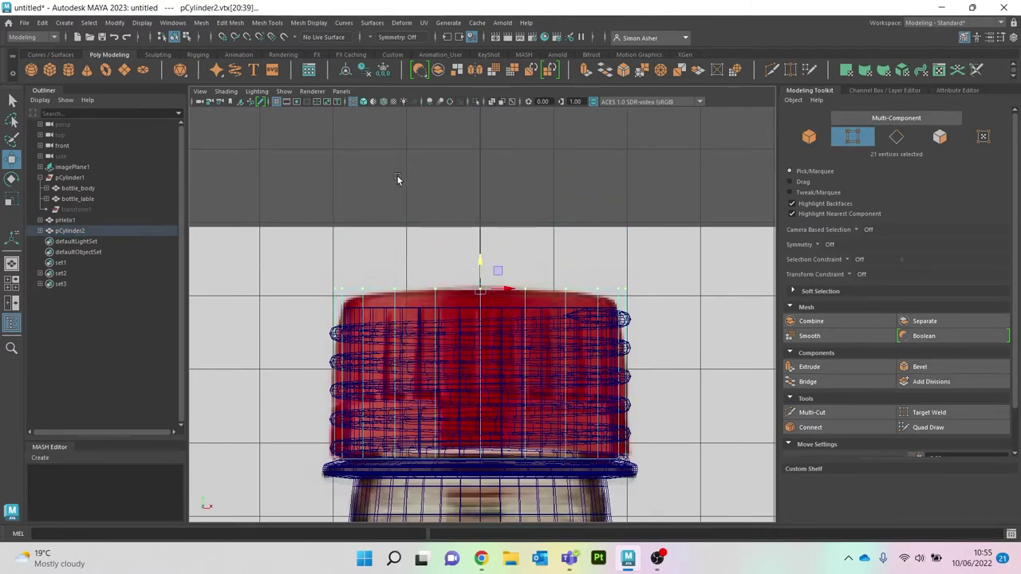
- In object mode, isolate the cylinder together with the reference image plane and show them shaded in the perspective view
right_drag(397, 179, 412, 164)
click(398, 273)
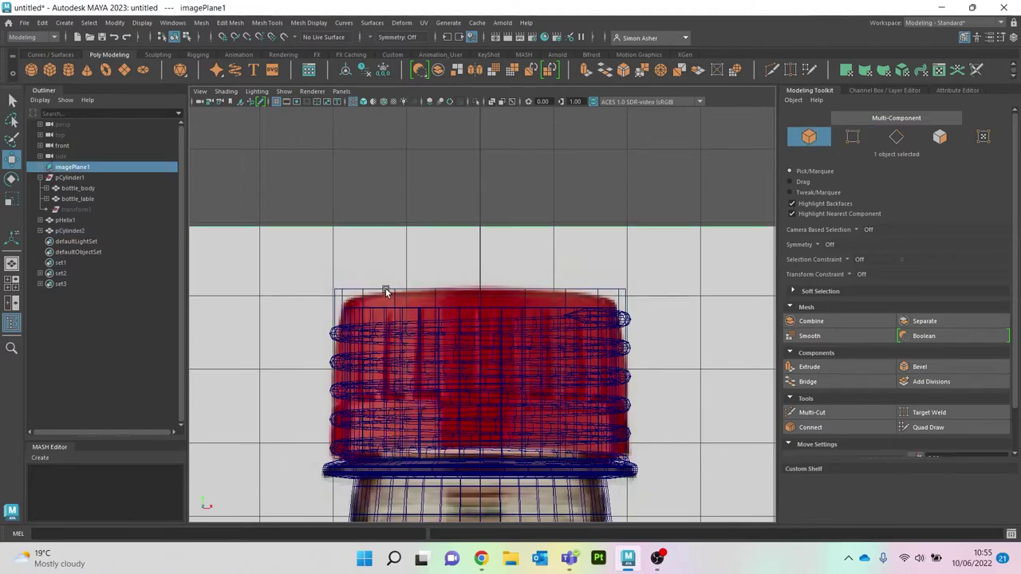
shift+click(388, 291)
key(ctrl+1)
key(space)
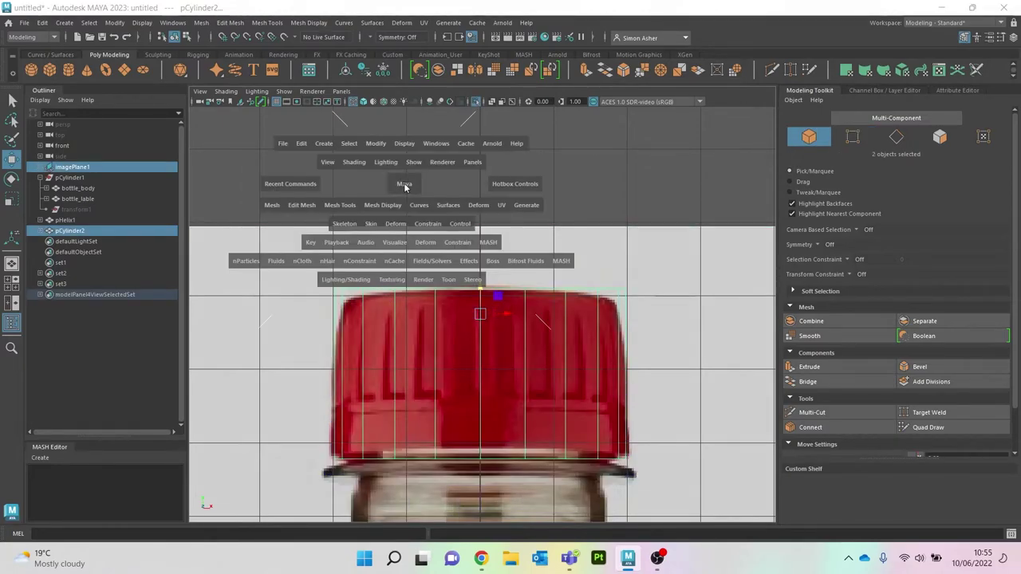
drag(405, 185, 404, 156)
click(364, 101)
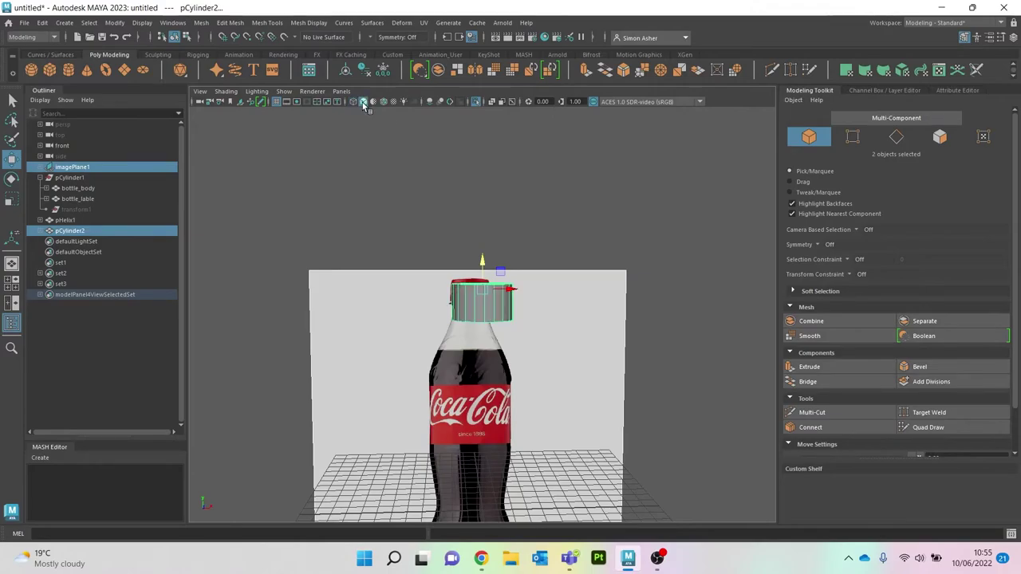
- Select the faces closing the underside of the cap cylinder and delete them
scroll(477, 239, up, 3)
alt+drag(476, 246, 481, 185)
right_drag(576, 239, 582, 267)
scroll(576, 279, up, 3)
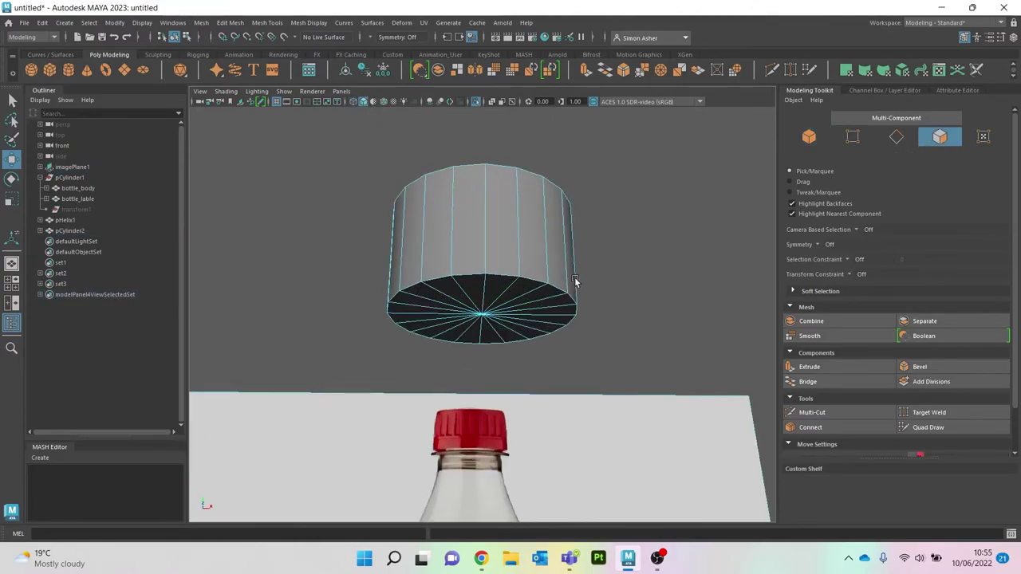
mouse_move(533, 299)
mouse_down()
mouse_move(497, 285)
mouse_move(486, 326)
mouse_move(521, 317)
mouse_move(526, 359)
mouse_up()
key(Delete)
- Bevel the cap's top rim edge loop with a fraction of 0.17 and 4 segments, checking against the reference in wireframe
right_drag(480, 148, 480, 124)
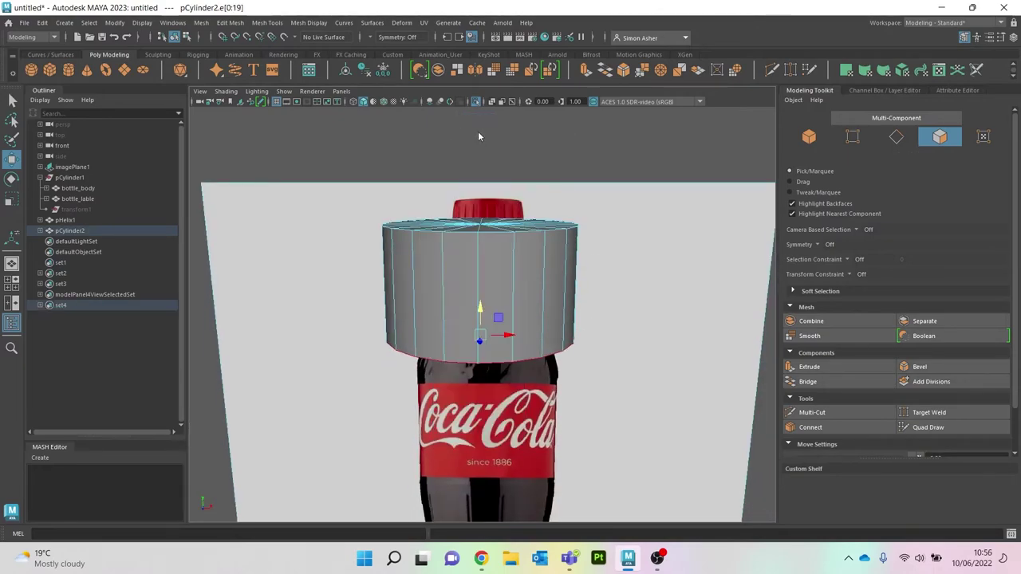
double_click(498, 233)
key(ctrl+b)
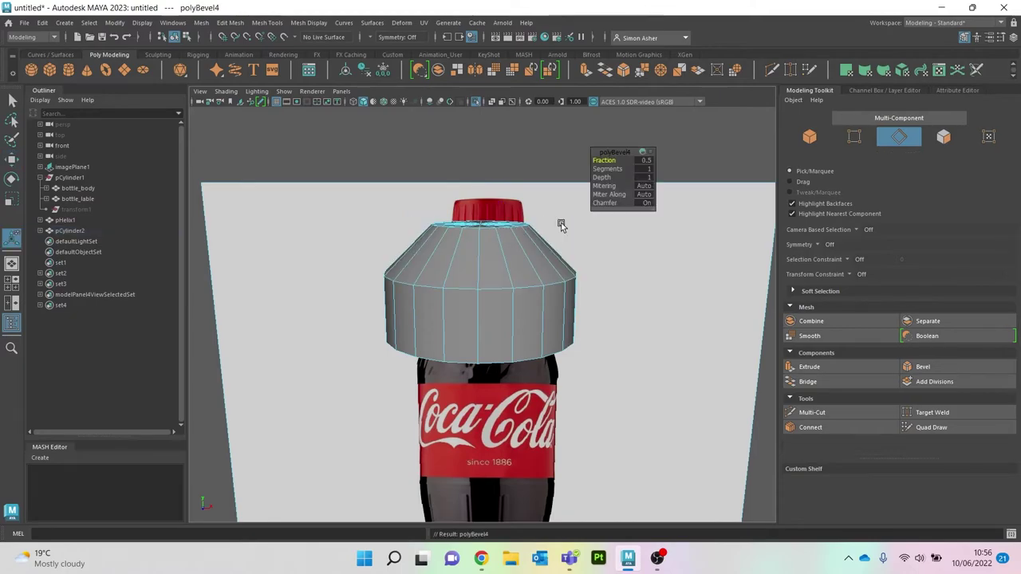
key(space)
drag(525, 140, 526, 175)
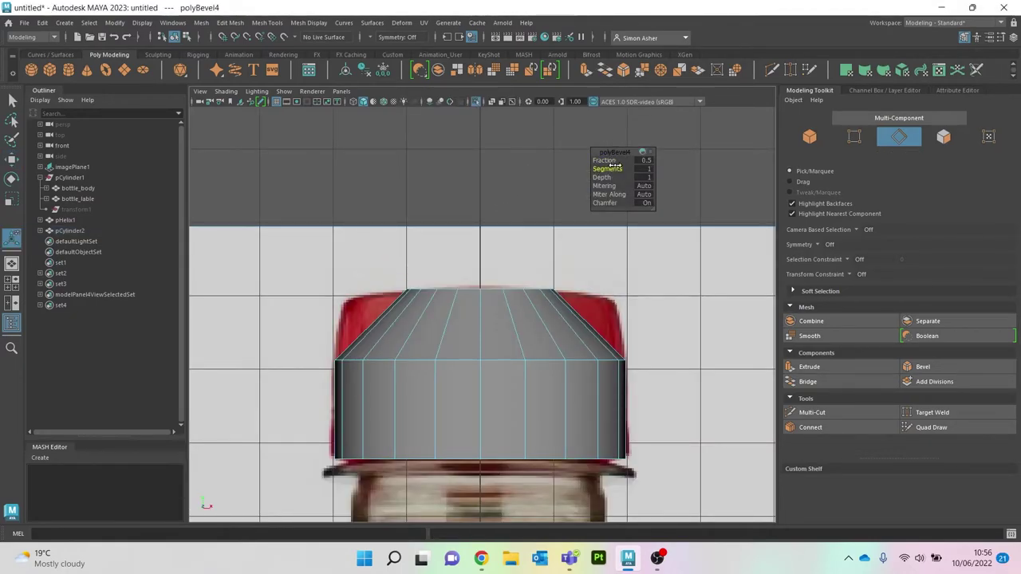
mouse_move(611, 161)
mouse_down()
mouse_move(601, 166)
mouse_move(620, 170)
mouse_up()
click(353, 102)
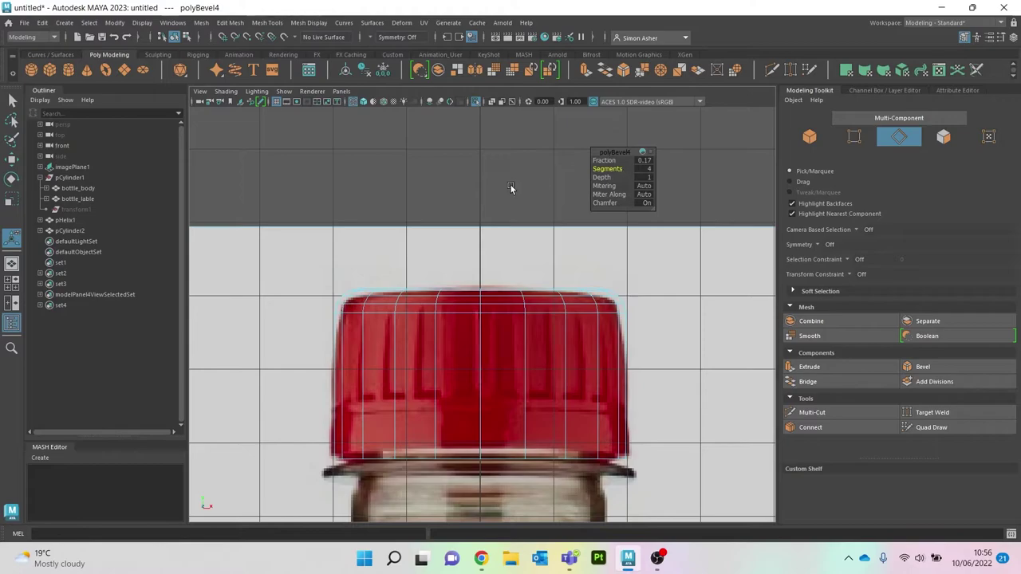
- Cut three roughly evenly spaced horizontal edge loops into the cap's side wall with Multi-Cut
click(812, 413)
click(480, 314)
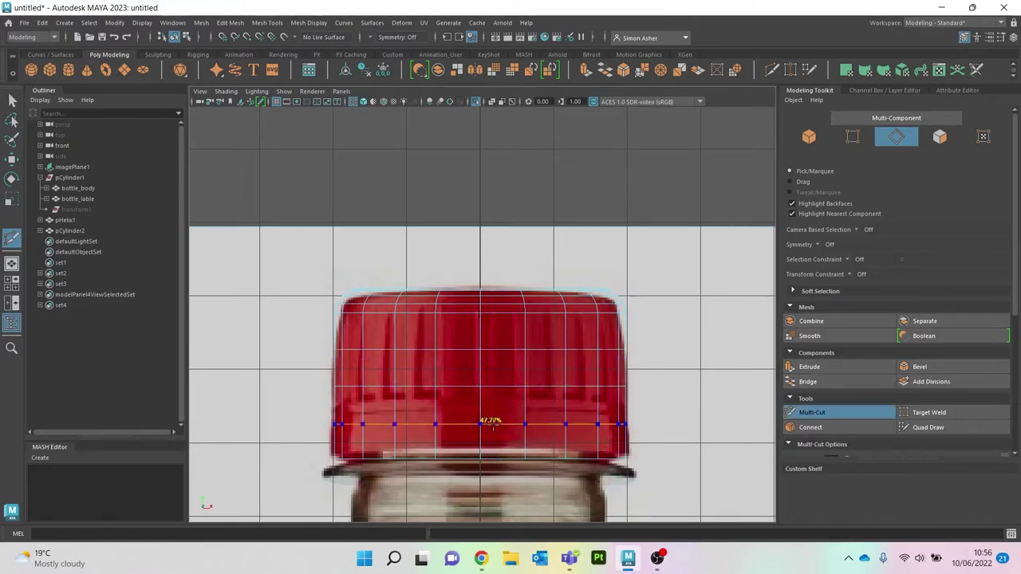
ctrl+middle_click(493, 425)
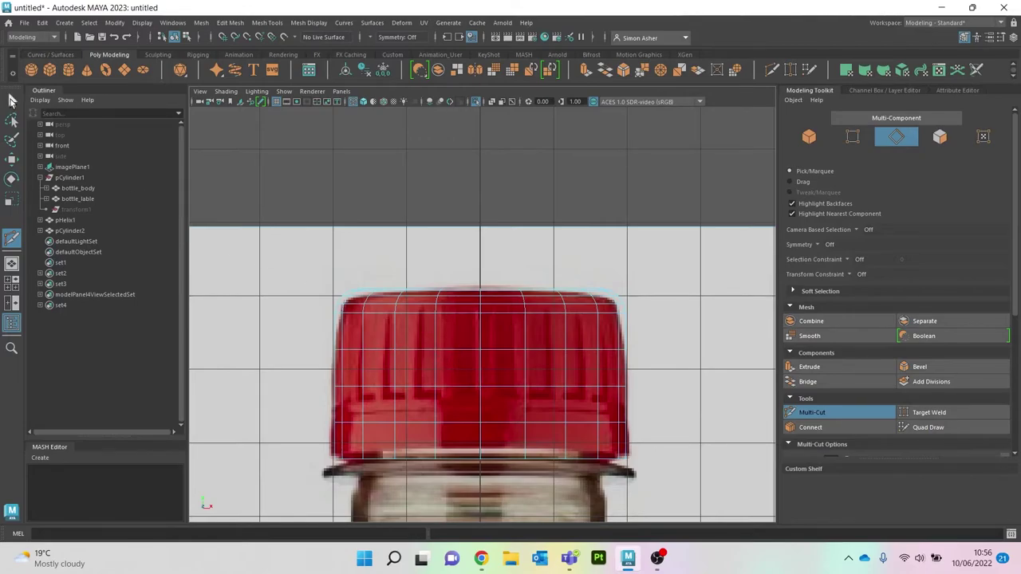
- In the shaded perspective view, select one column of three side faces on the cap, leaving the lowest band unselected
key(space)
drag(297, 145, 295, 113)
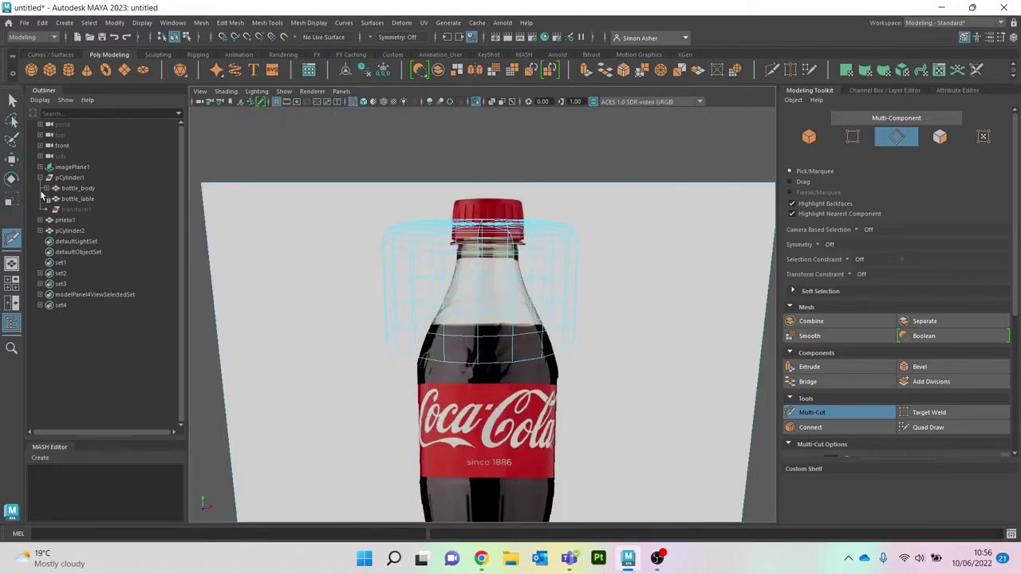
key(w)
click(363, 101)
scroll(446, 247, up, 2)
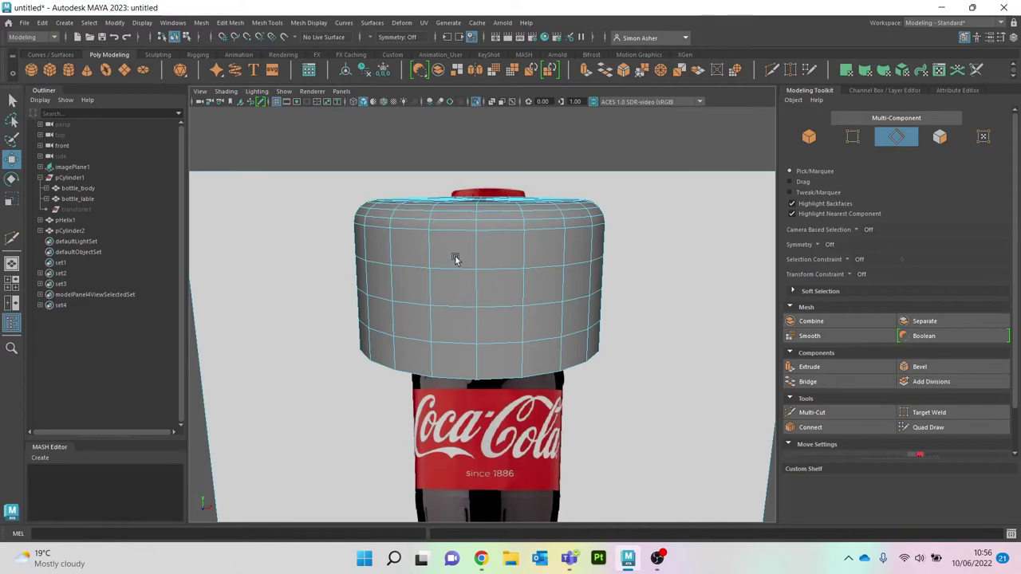
click(456, 279)
click(456, 278)
right_drag(458, 238, 456, 268)
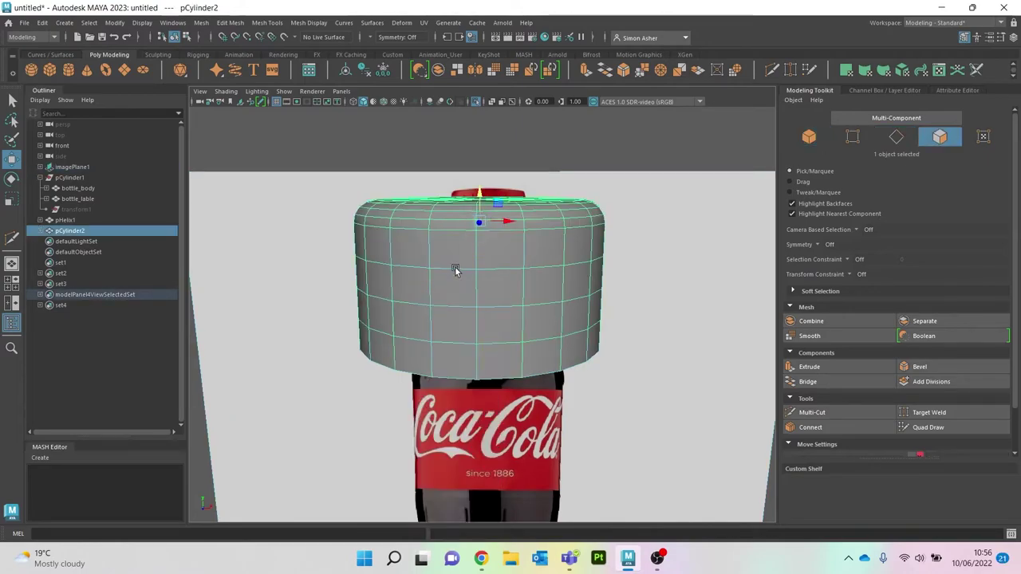
click(455, 268)
shift+click(459, 289)
shift+click(460, 335)
- Add every other three-face column all the way around the cap's side to the face selection
alt+drag(461, 334, 549, 335)
shift+click(460, 268)
shift+click(460, 298)
shift+click(472, 336)
shift+click(466, 255)
shift+click(467, 289)
shift+click(467, 322)
shift+click(479, 262)
shift+click(479, 296)
shift+click(480, 330)
shift+click(473, 271)
shift+click(477, 300)
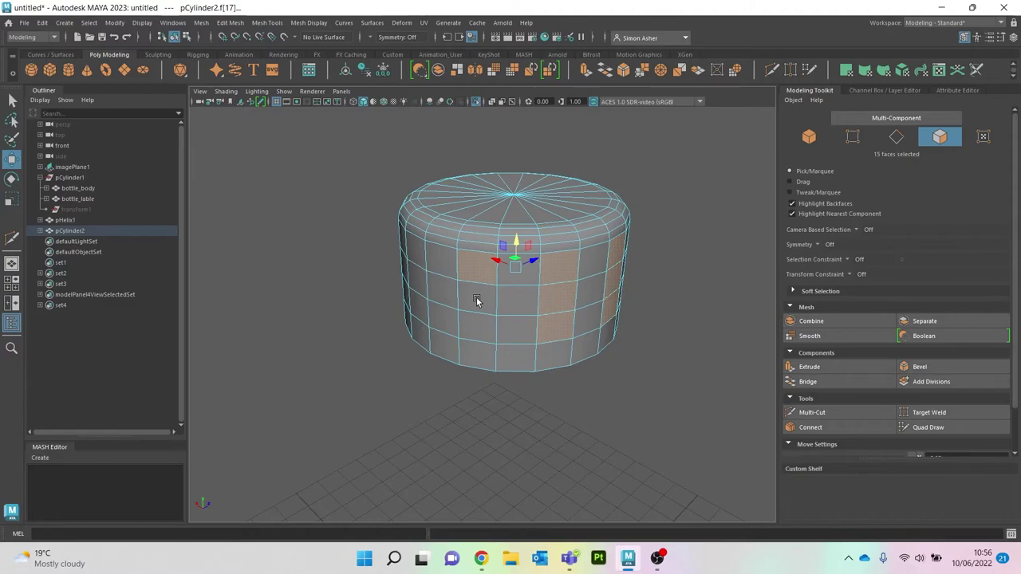
shift+click(477, 301)
shift+click(483, 332)
alt+drag(483, 332, 440, 280)
shift+click(440, 273)
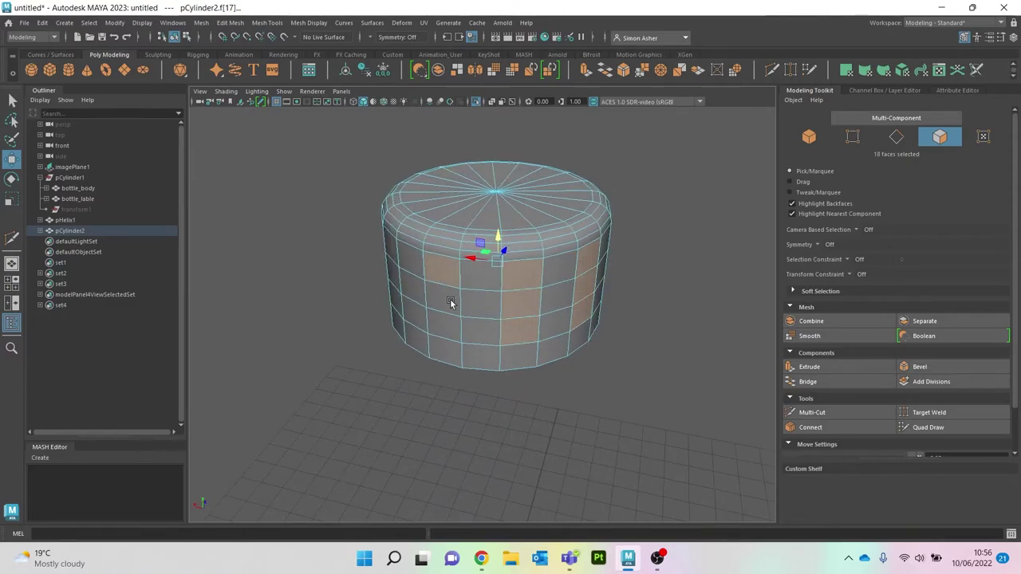
shift+click(451, 303)
shift+click(449, 335)
alt+drag(450, 335, 435, 286)
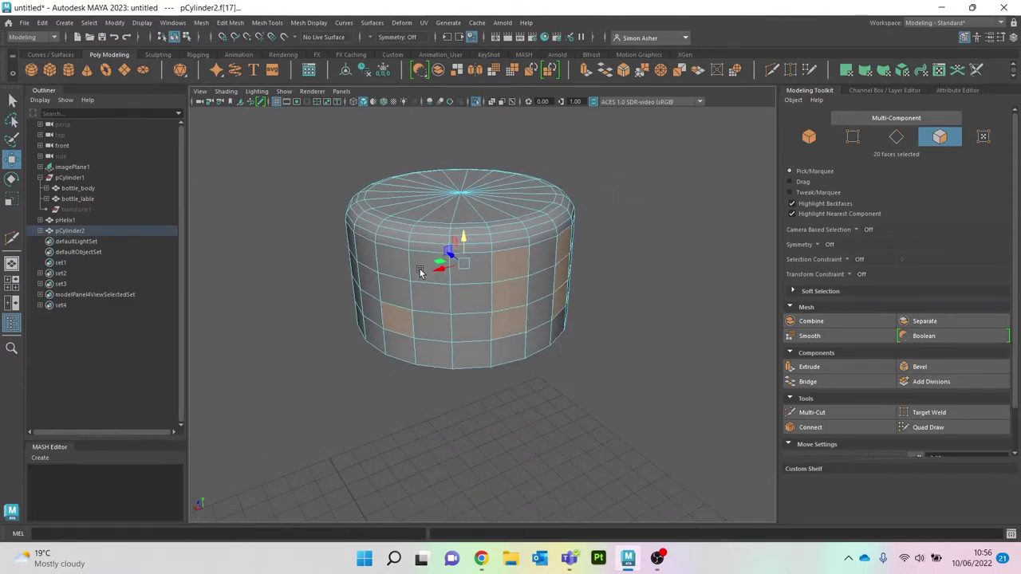
shift+click(421, 272)
shift+click(432, 296)
alt+drag(415, 332, 423, 310)
shift+click(404, 290)
alt+drag(414, 345, 409, 310)
shift+click(413, 348)
shift+click(404, 329)
shift+click(406, 353)
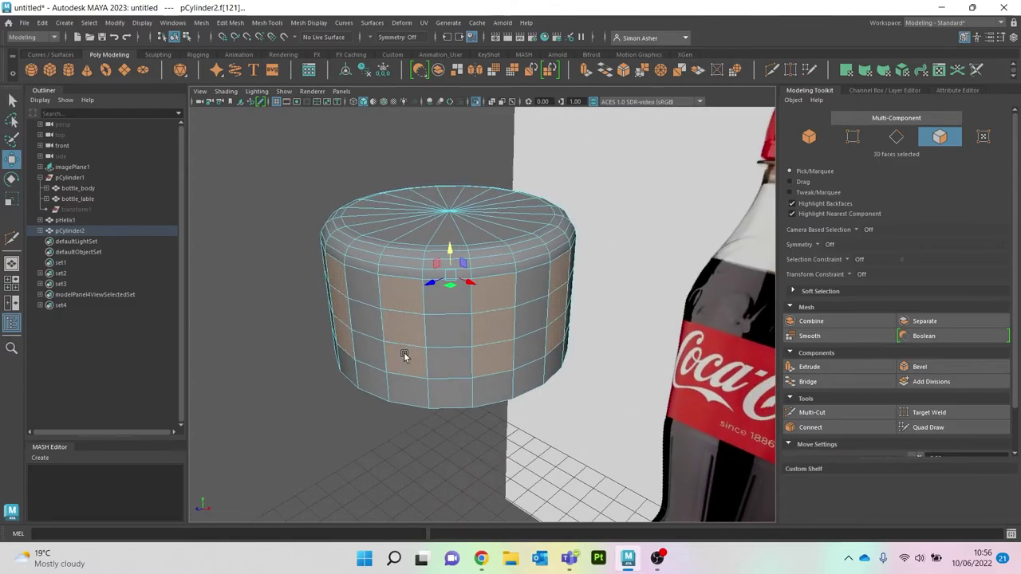
alt+drag(406, 353, 441, 360)
- Extrude the selected side faces with a thickness of -0.16, preview the cap smoothed, and return to object mode
key(ctrl+e)
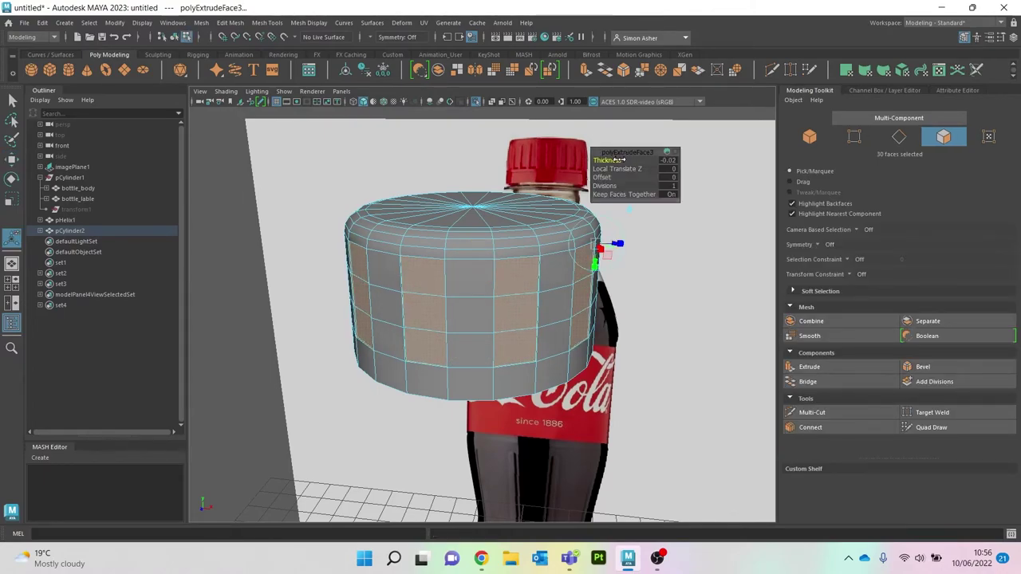
drag(620, 160, 609, 163)
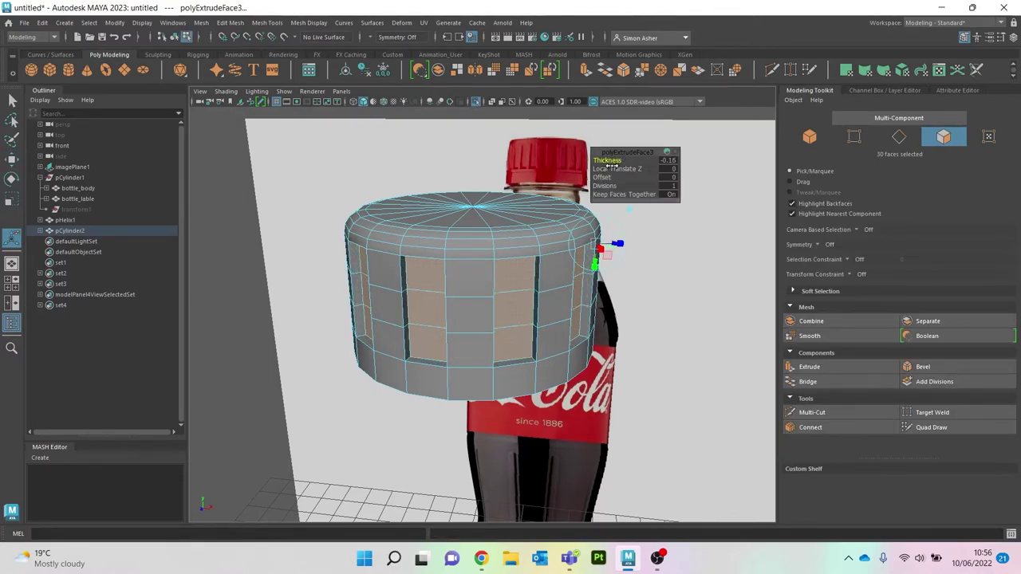
key(3)
scroll(562, 246, down, 3)
alt+drag(556, 276, 579, 289)
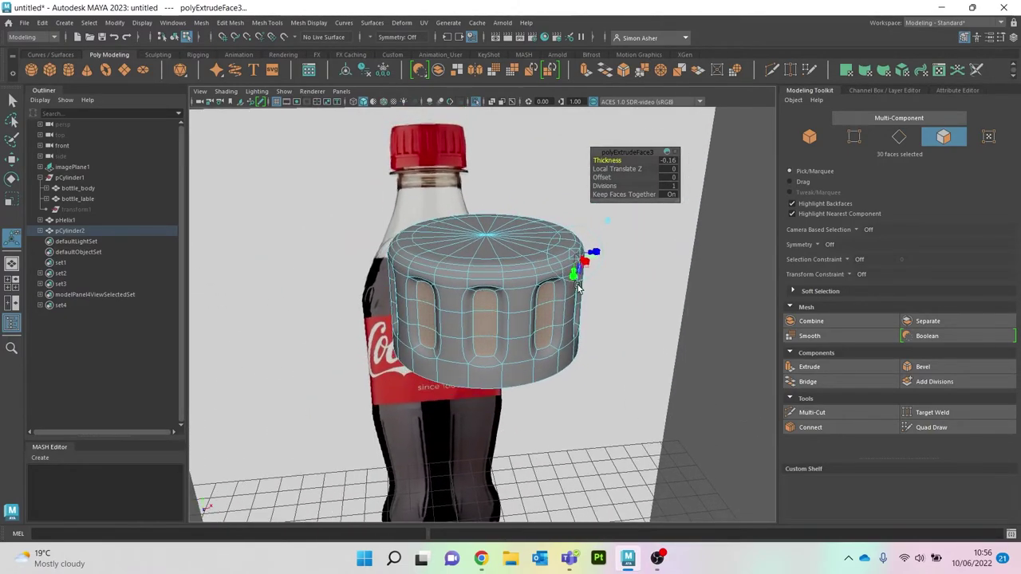
right_drag(710, 315, 740, 223)
click(515, 327)
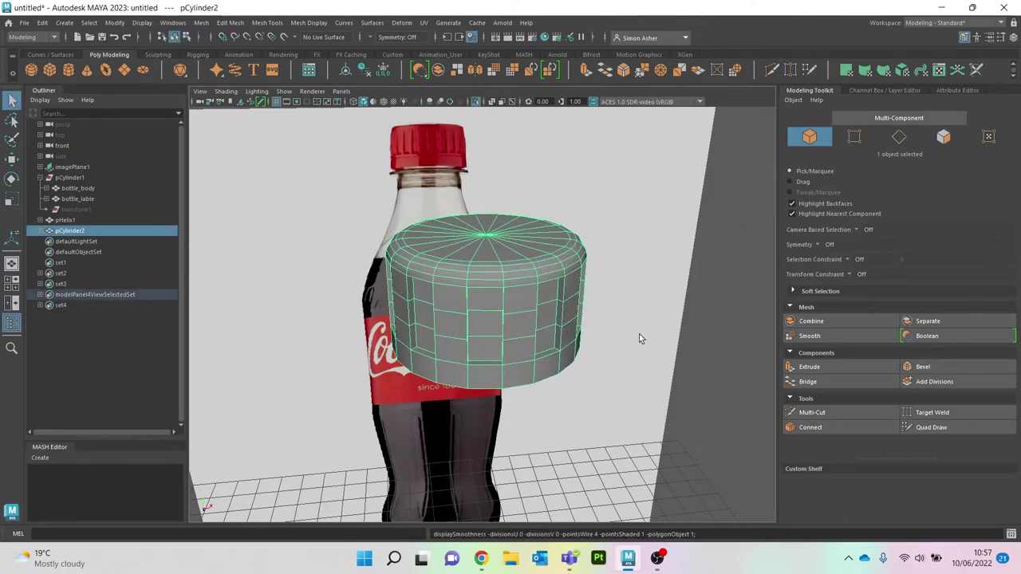
- In the front wireframe view, insert a horizontal edge loop through the cap's lowest band with Multi-Cut
key(space)
drag(735, 317, 734, 346)
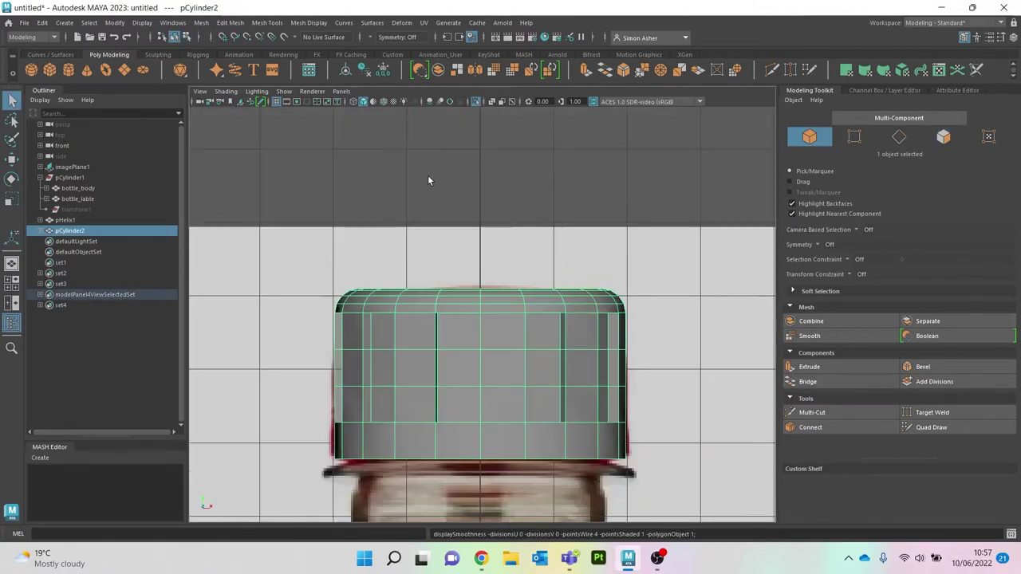
click(363, 102)
scroll(513, 269, up, 4)
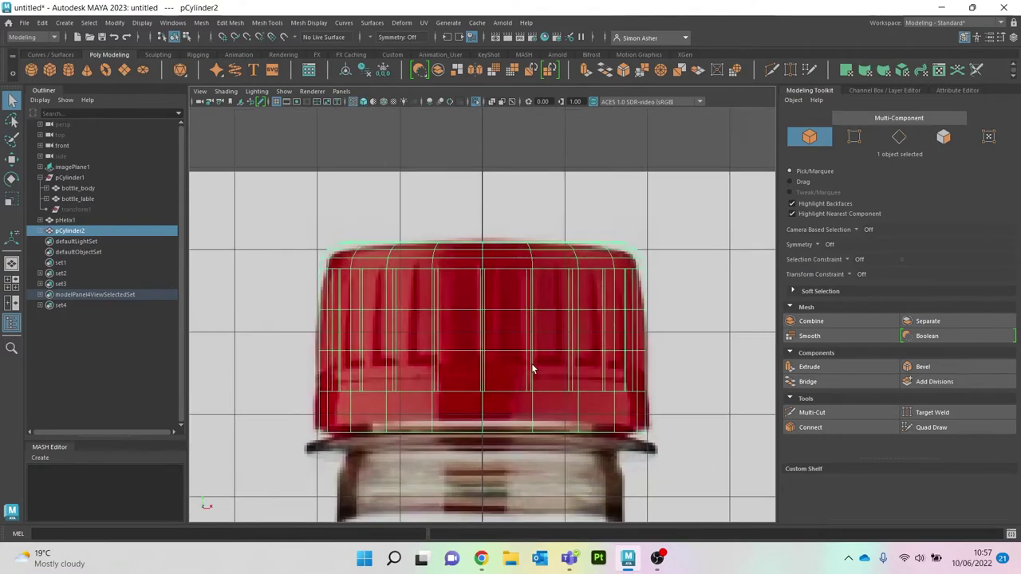
click(812, 412)
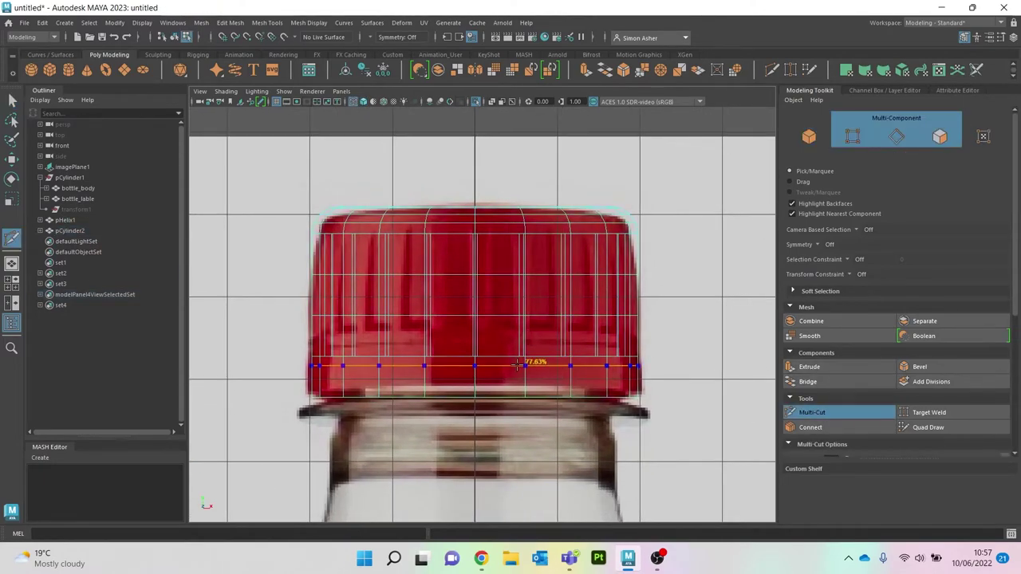
ctrl+click(519, 372)
click(14, 99)
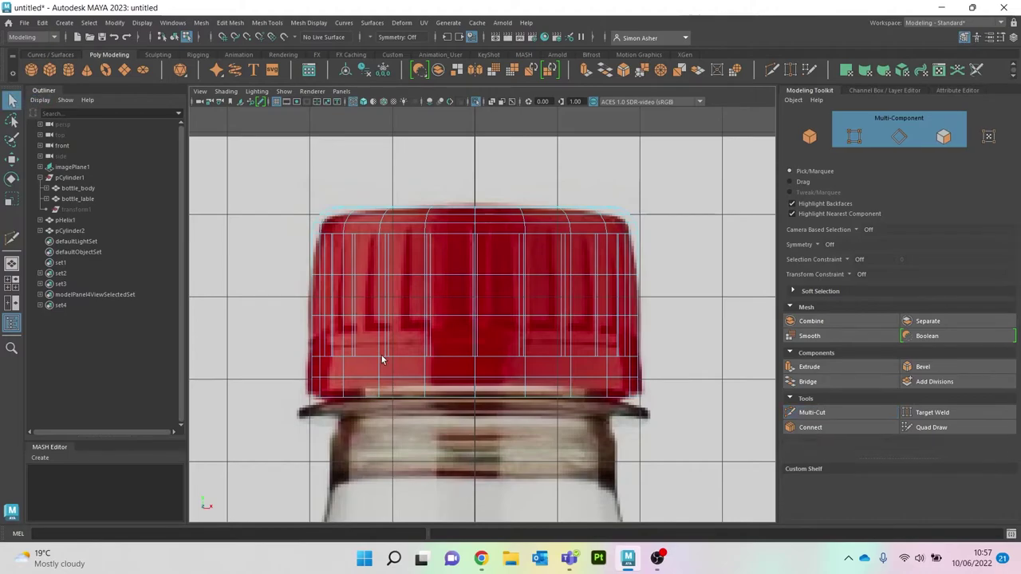
- Select the edge loop in the cap's lowest band and bevel it with a fraction of 0.21
scroll(382, 355, up, 3)
right_click(413, 357)
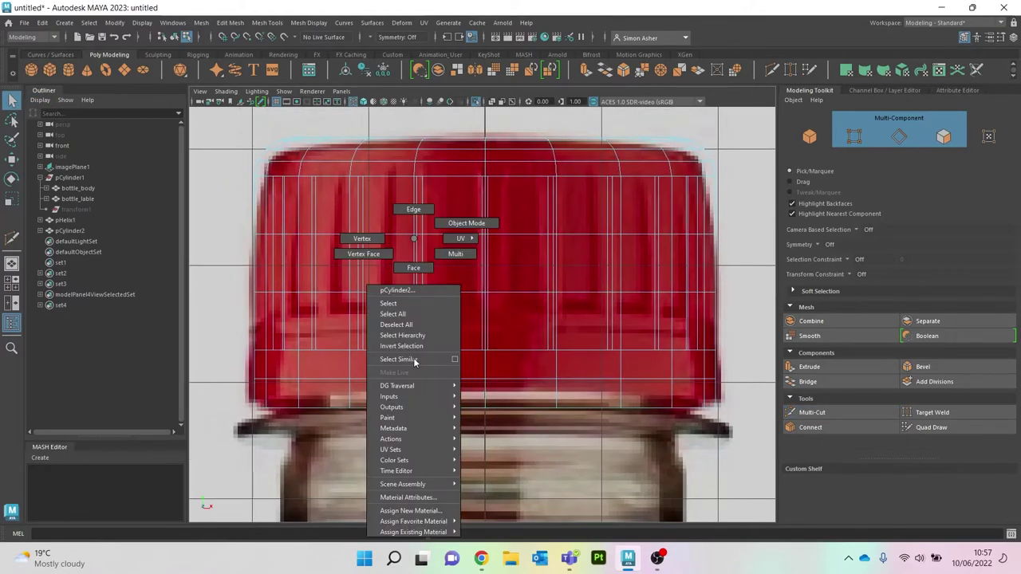
click(409, 210)
double_click(460, 381)
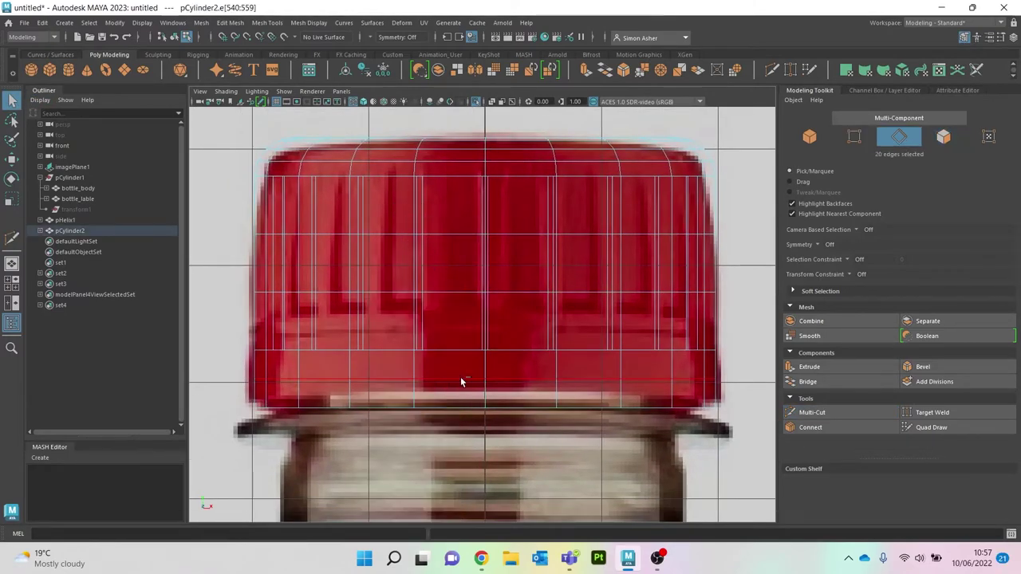
key(ctrl+b)
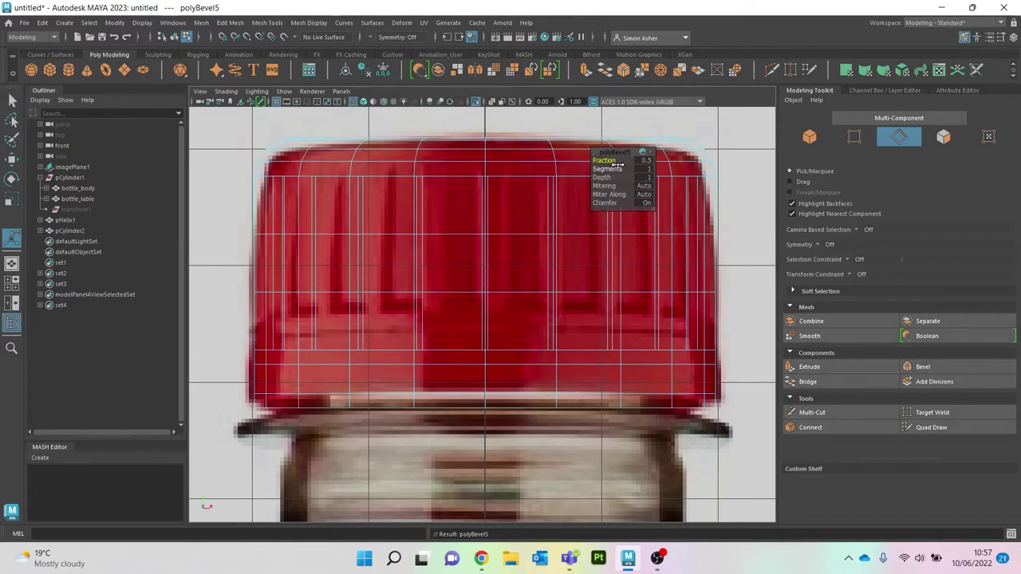
drag(616, 159, 600, 160)
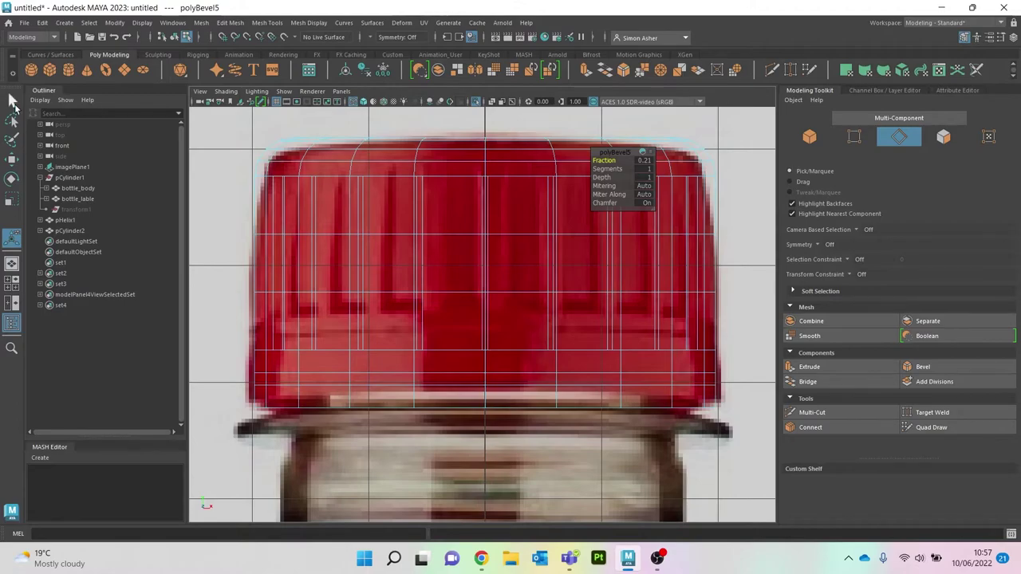
- Extrude the narrow ring of faces around the cap's lower band with a thickness of -0.09 and return to object mode
key(space)
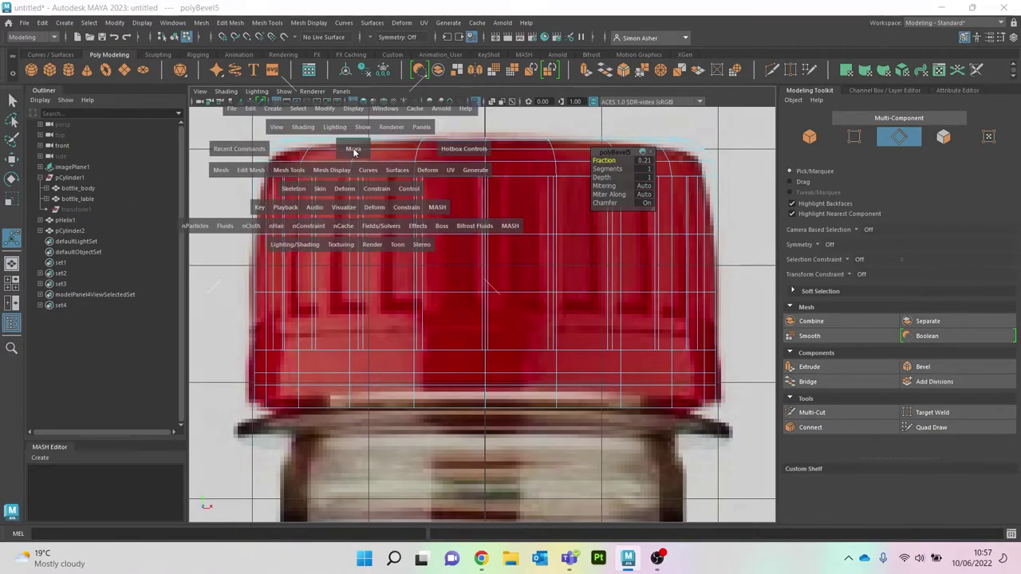
mouse_move(353, 152)
mouse_down()
mouse_move(353, 130)
mouse_move(416, 156)
mouse_move(429, 178)
mouse_up()
click(363, 102)
right_drag(473, 308, 486, 278)
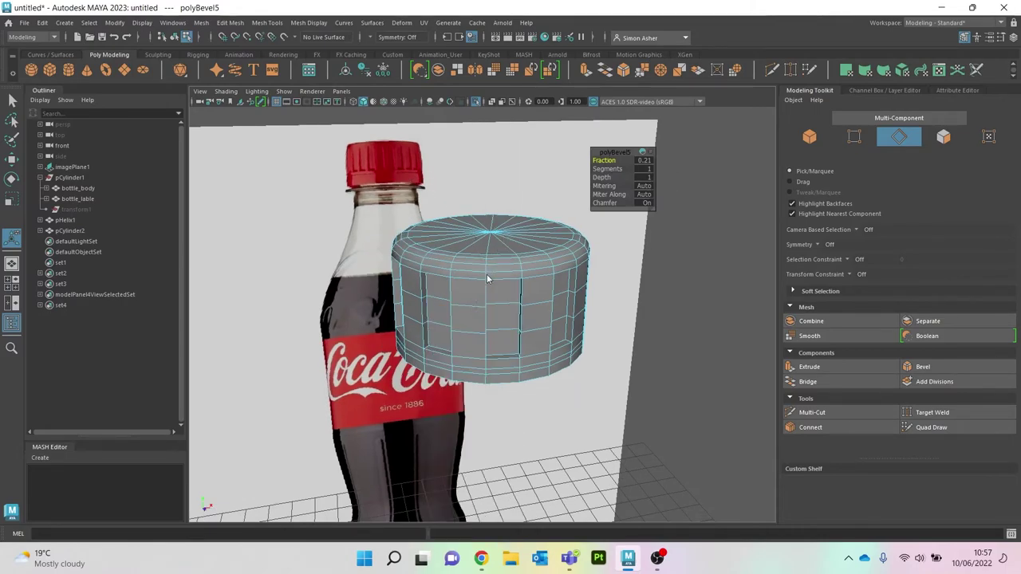
alt+middle_drag(484, 335, 478, 287)
scroll(479, 287, up, 3)
click(478, 323)
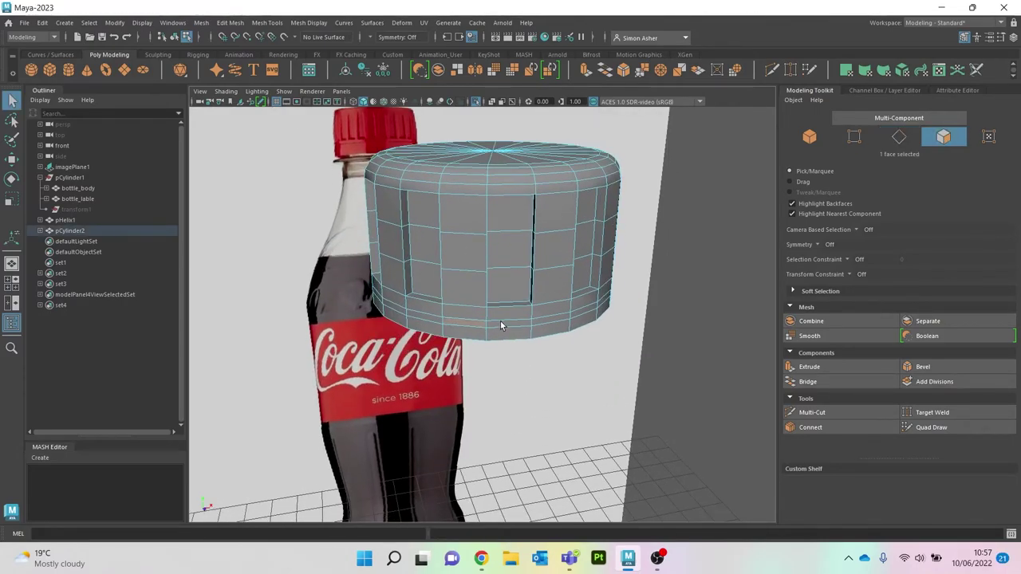
double_click(500, 323)
key(ctrl+e)
scroll(519, 325, up, 3)
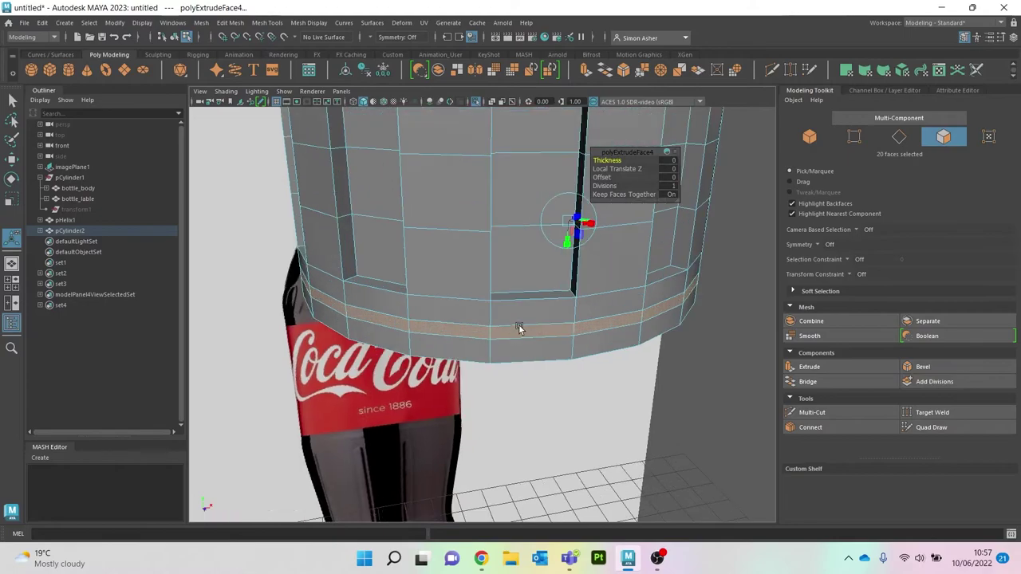
drag(614, 166, 607, 160)
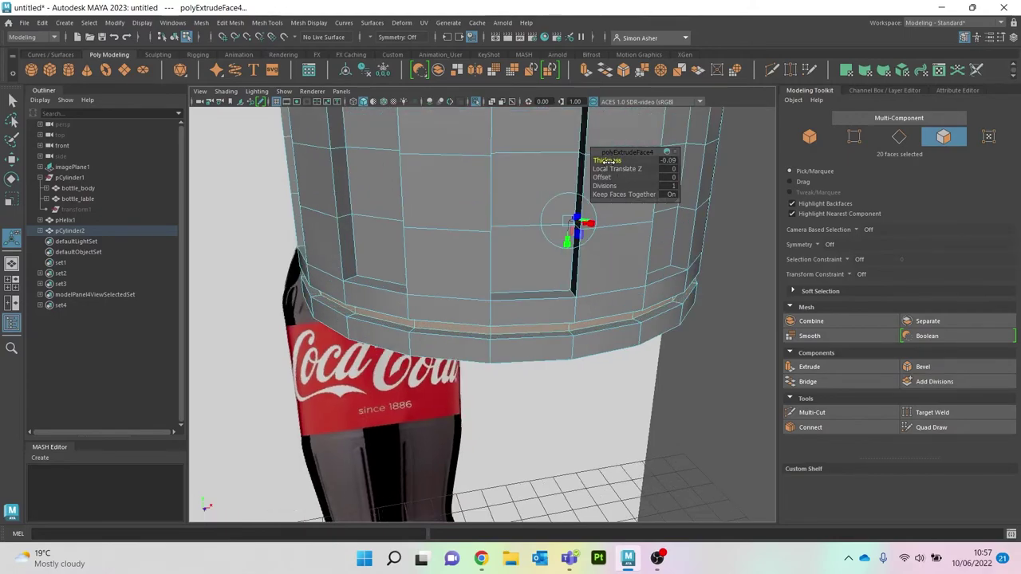
scroll(604, 221, down, 5)
right_drag(707, 256, 735, 235)
click(736, 236)
- Extrude the whole cap shell with a thickness of -0.13 to give it wall thickness, and return to object mode
alt+drag(736, 235, 652, 246)
click(503, 261)
scroll(503, 261, up, 2)
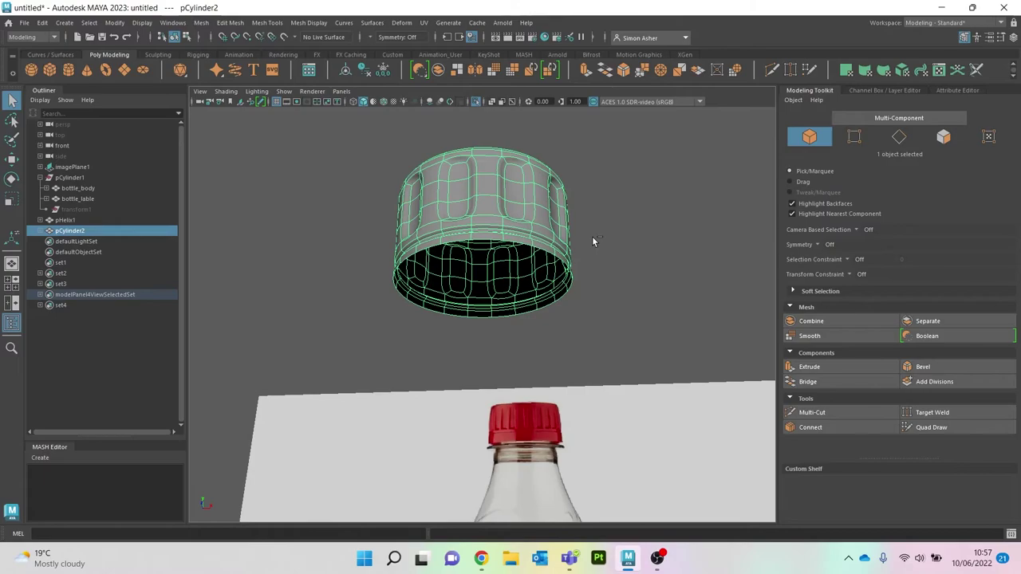
key(ctrl+e)
drag(617, 161, 607, 161)
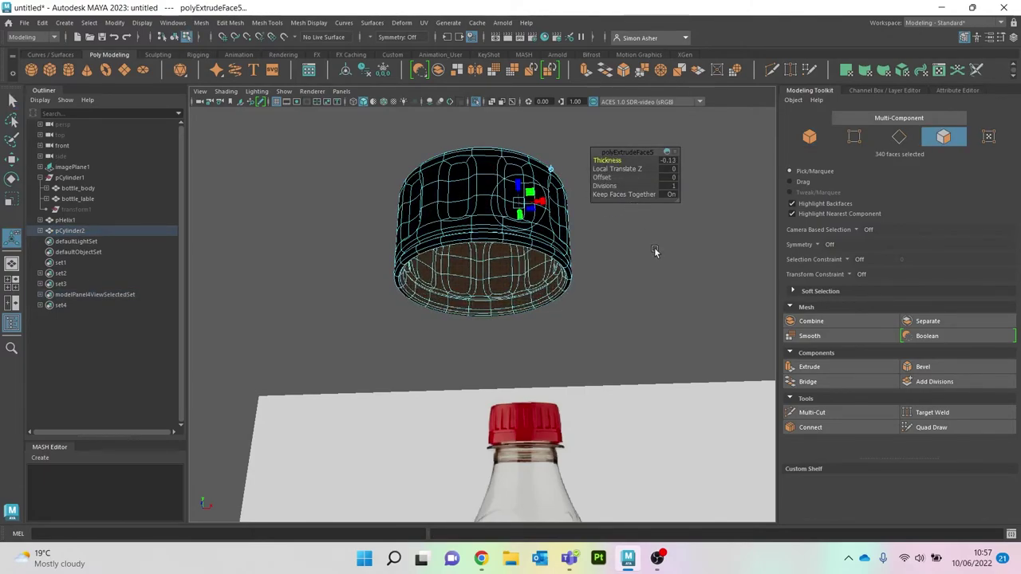
right_drag(655, 238, 675, 229)
click(675, 229)
- Reverse the cap's normals and inspect its outside and hollow underside
alt+drag(656, 229, 668, 277)
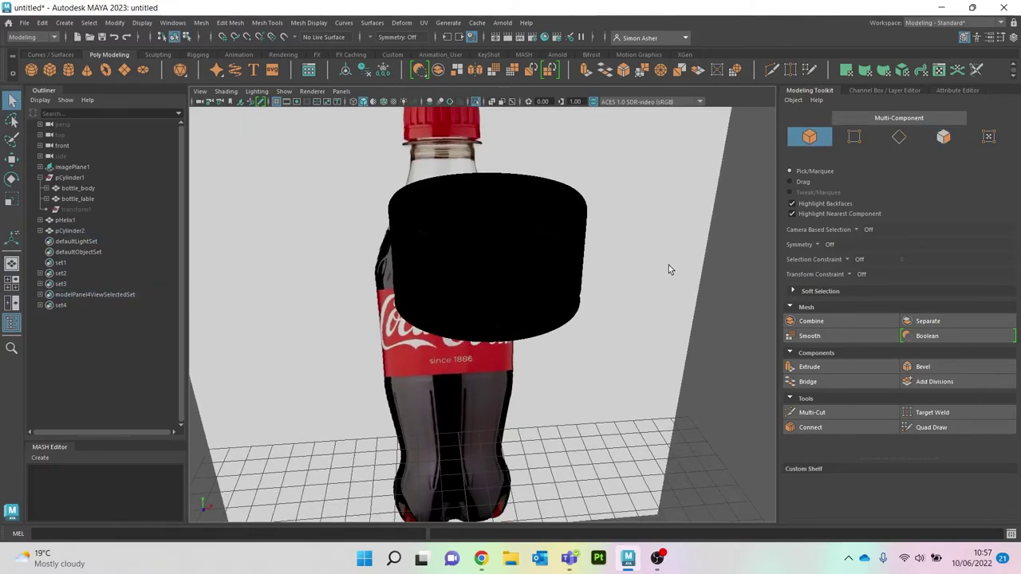
click(547, 249)
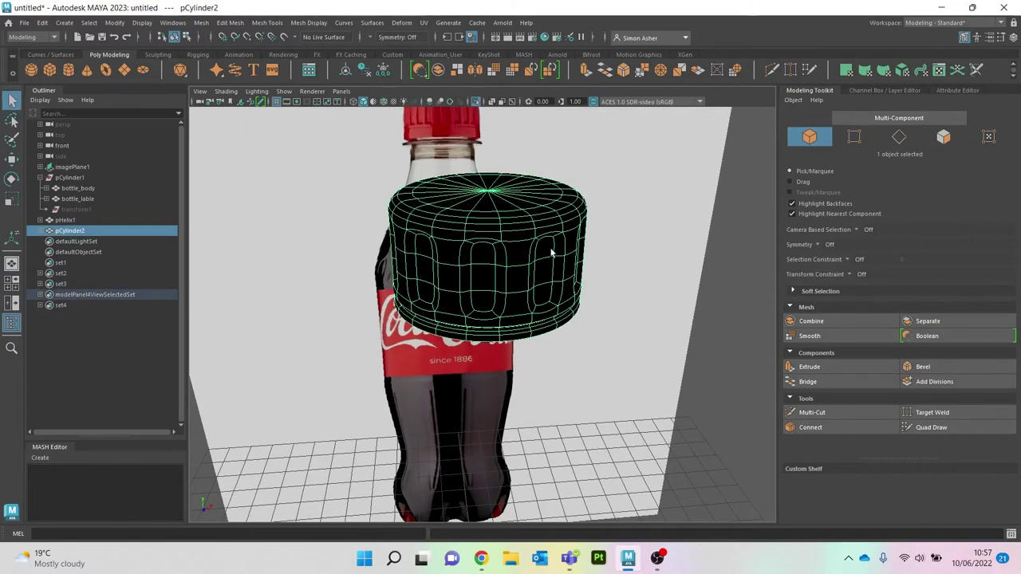
click(308, 22)
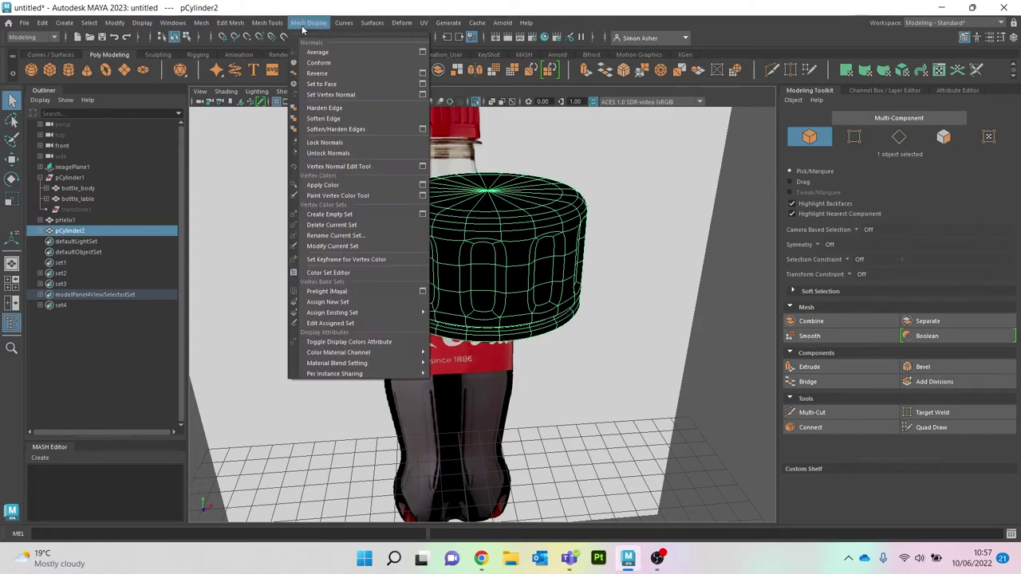
click(332, 73)
click(697, 256)
scroll(588, 256, down, 4)
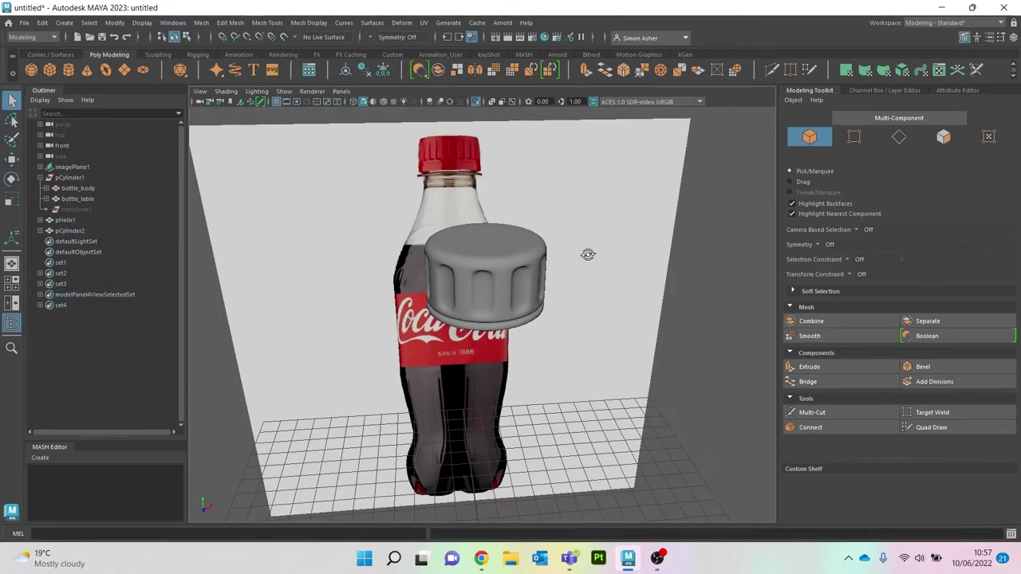
alt+drag(588, 255, 494, 208)
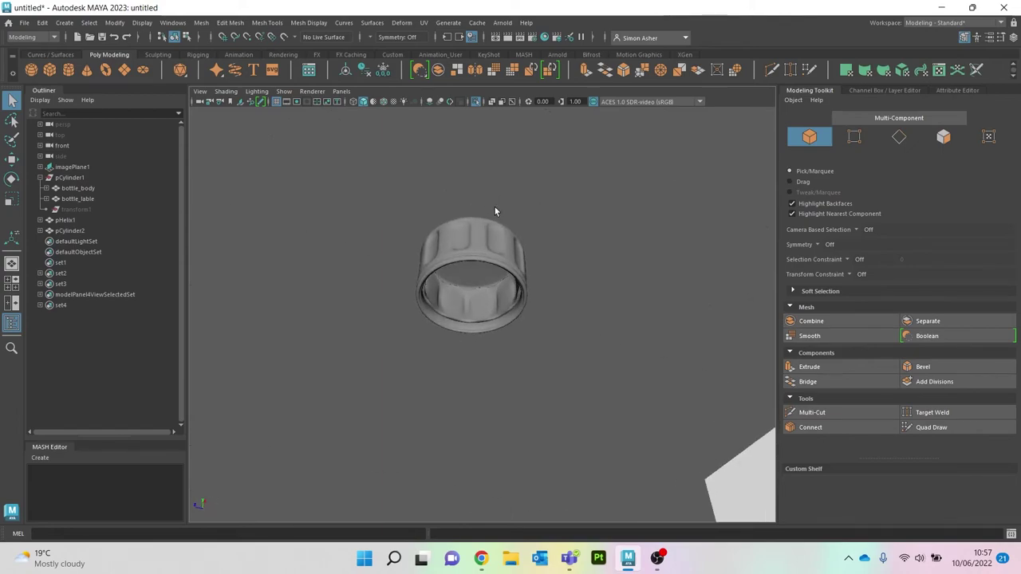
scroll(545, 273, up, 7)
alt+drag(538, 277, 559, 263)
- Apply a mesh Smooth to the cap and deselect it
click(483, 285)
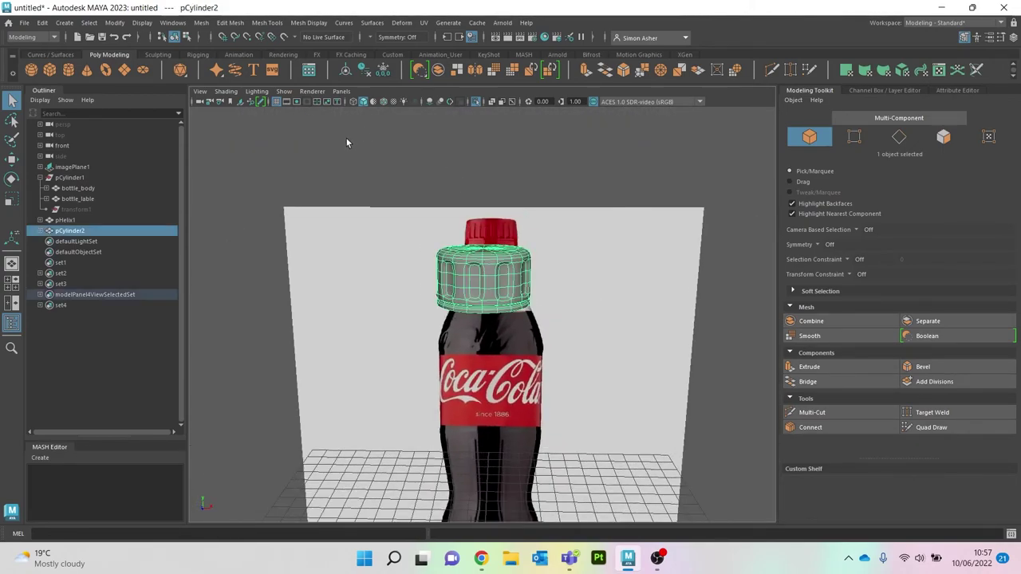
click(202, 24)
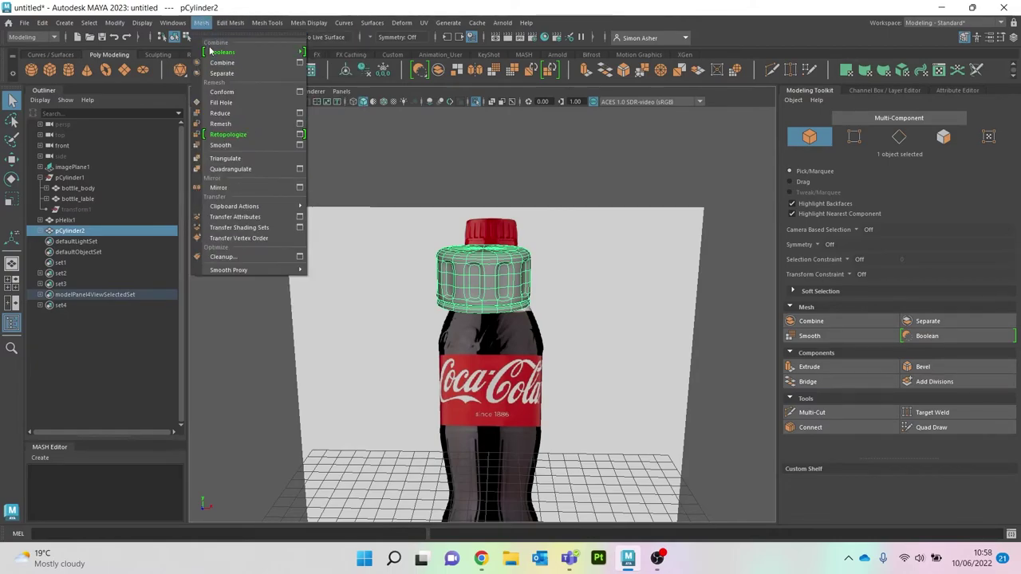
click(241, 146)
click(399, 166)
scroll(401, 170, down, 3)
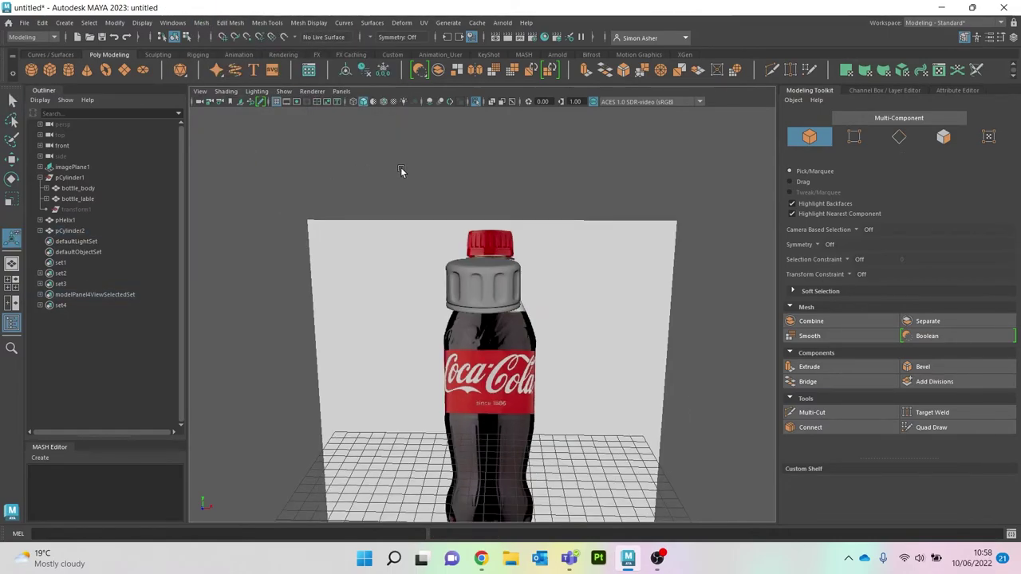
alt+middle_drag(422, 187, 422, 153)
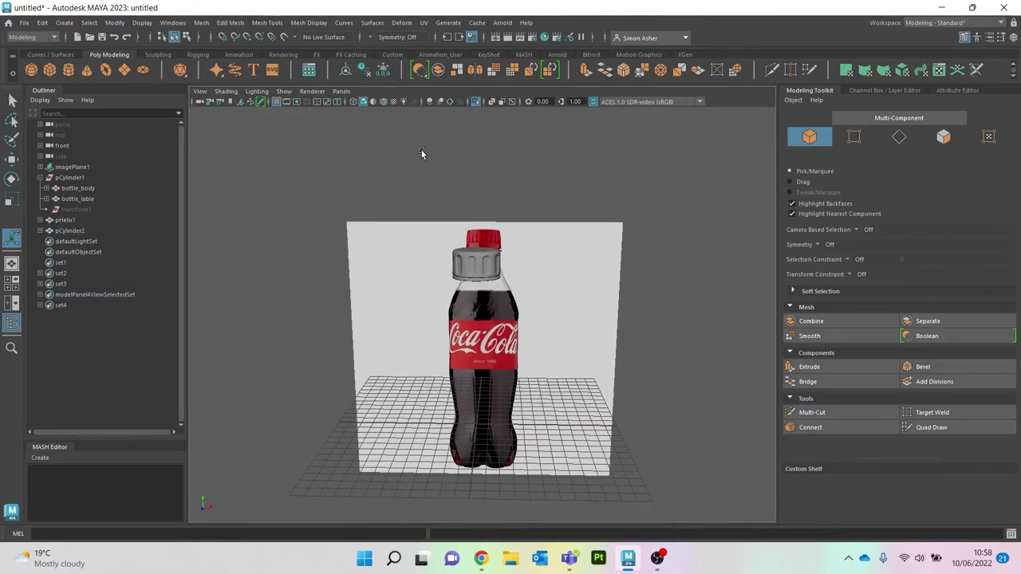
- Delete the reference image plane and turn off isolation so the bottle is displayed with the cap
click(417, 253)
key(Delete)
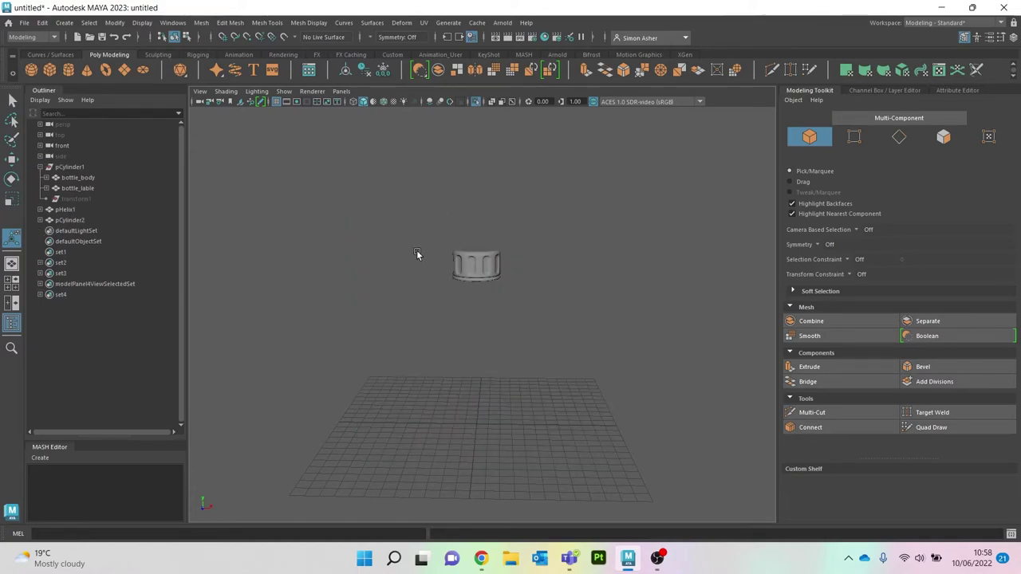
key(ctrl+1)
scroll(467, 258, up, 2)
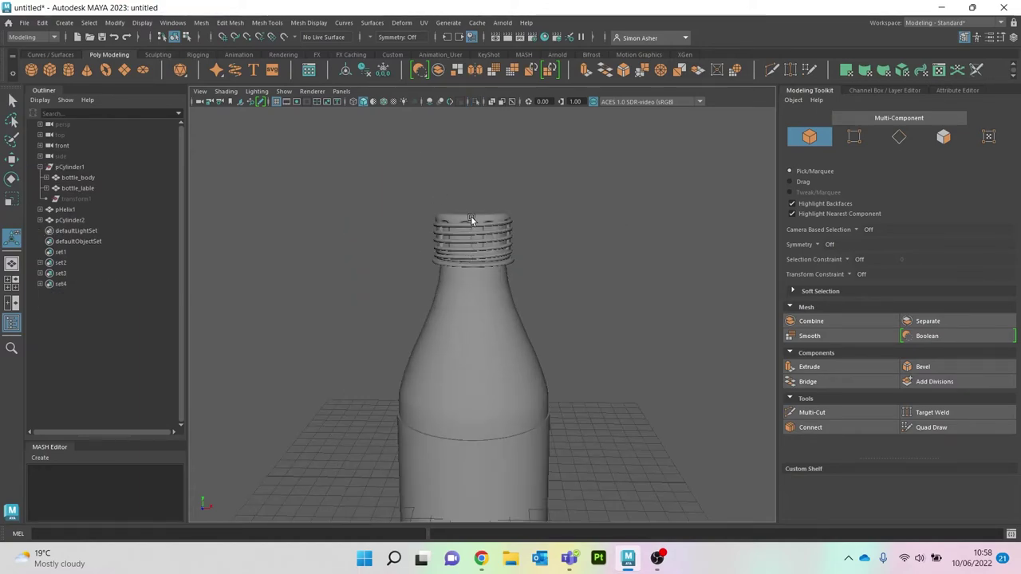
- Scale the cap up so it fits over the threaded bottle neck
click(472, 220)
scroll(479, 232, up, 3)
key(r)
scroll(496, 291, up, 1)
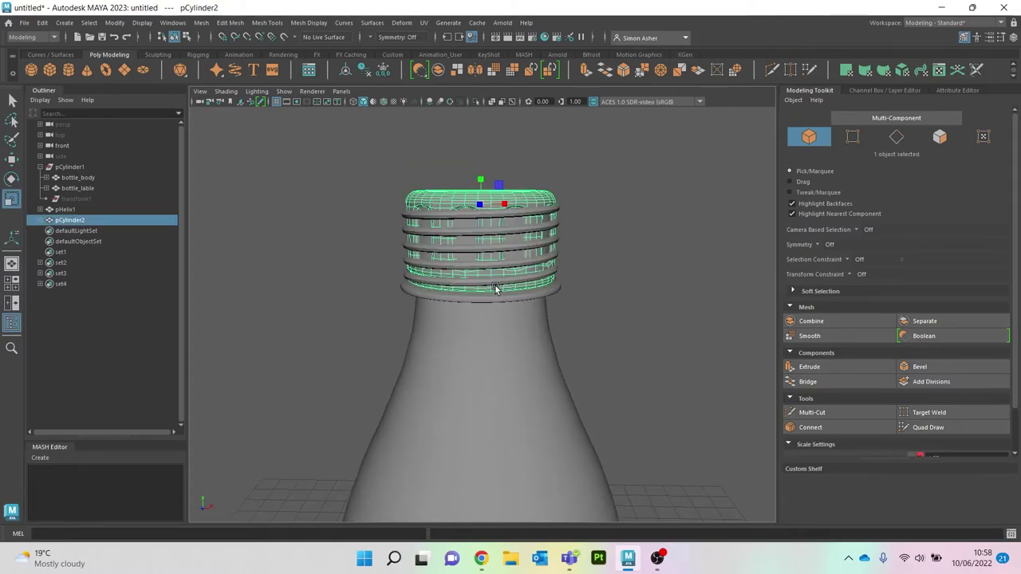
alt+drag(502, 243, 511, 276)
drag(484, 214, 497, 236)
click(618, 269)
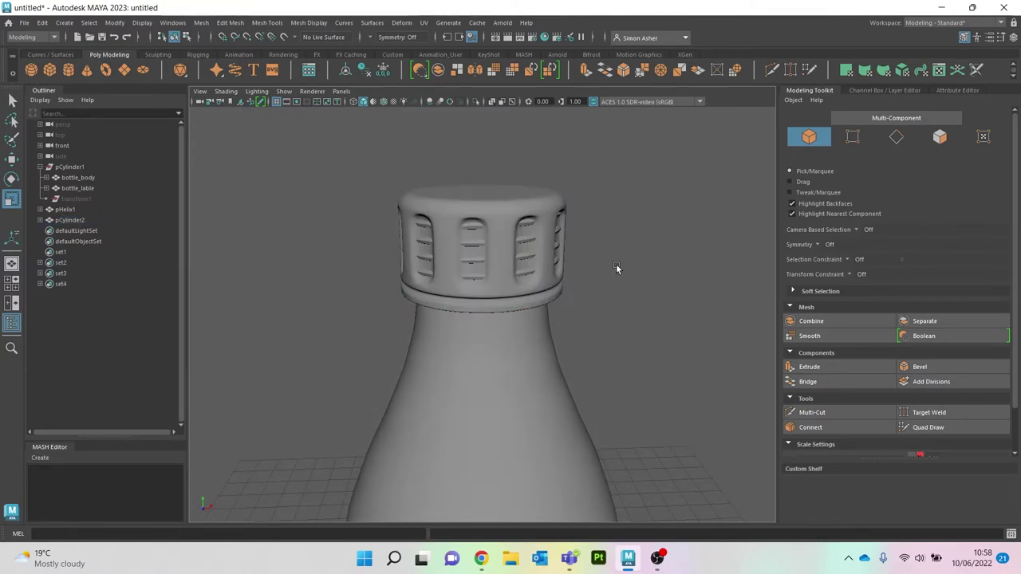
- Move the cap off the bottle neck to a free spot beside it
scroll(618, 268, down, 5)
click(495, 264)
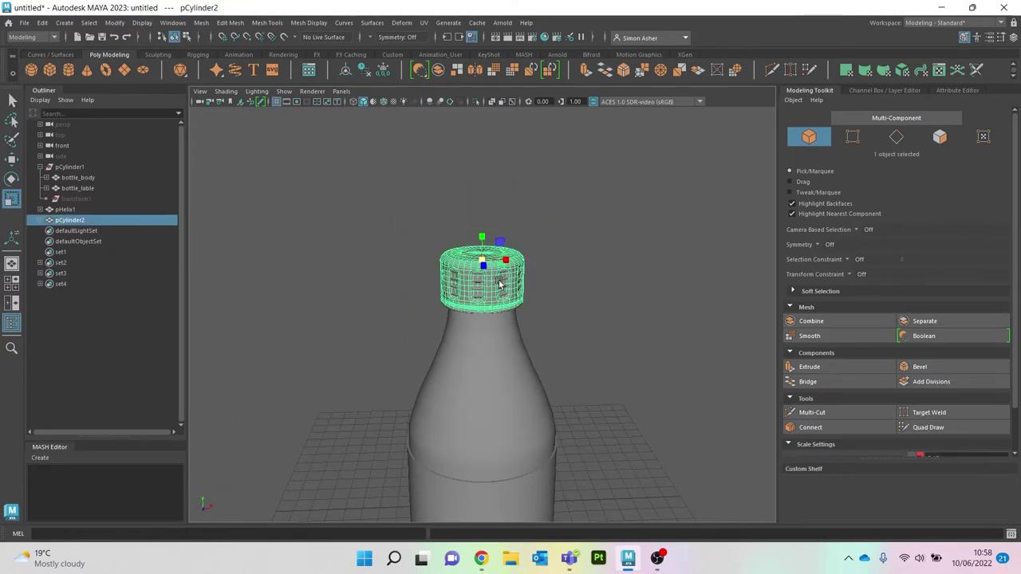
key(w)
drag(501, 242, 637, 294)
alt+middle_drag(662, 297, 539, 196)
click(581, 265)
mouse_move(581, 266)
alt+mouse_down()
mouse_move(575, 255)
mouse_move(564, 273)
alt+mouse_up()
- In the front view, move the cap down beside the bottle's base
key(space)
scroll(537, 262, down, 5)
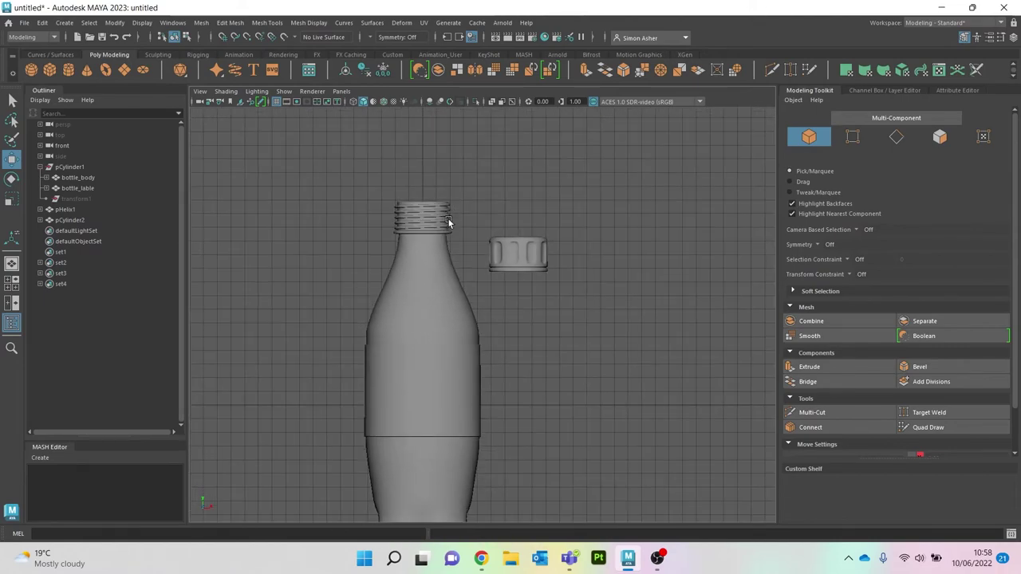
alt+middle_drag(466, 275, 464, 168)
click(468, 169)
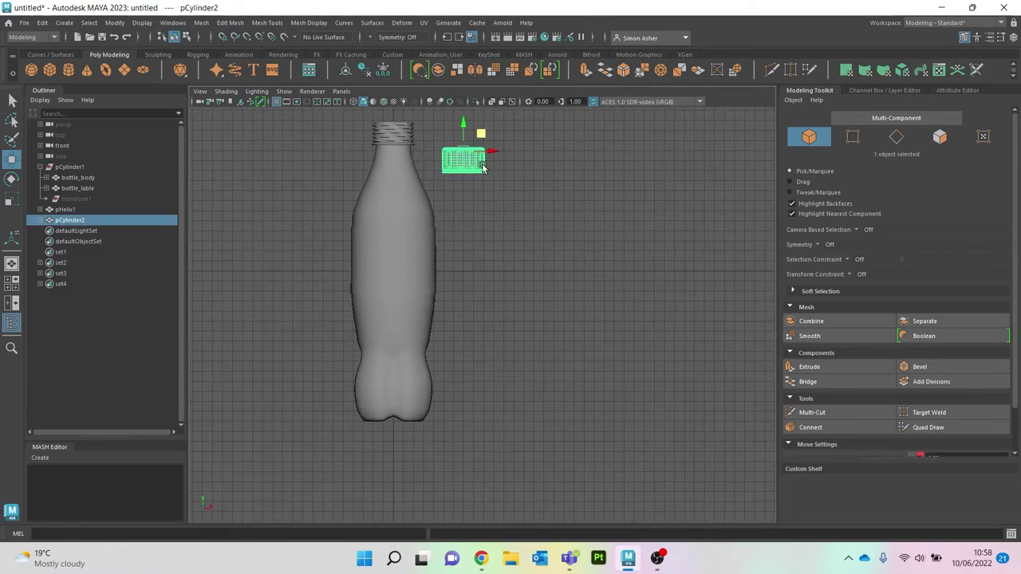
drag(478, 132, 497, 376)
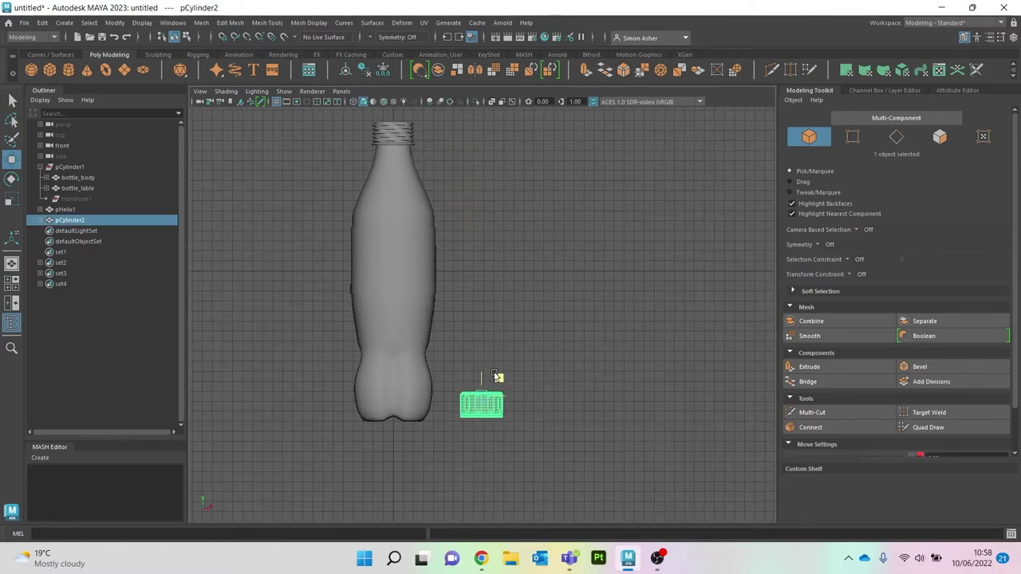
- Rotate the cap upside down, align it vertically with the bottle's base, and return to the perspective view
key(e)
scroll(533, 385, up, 3)
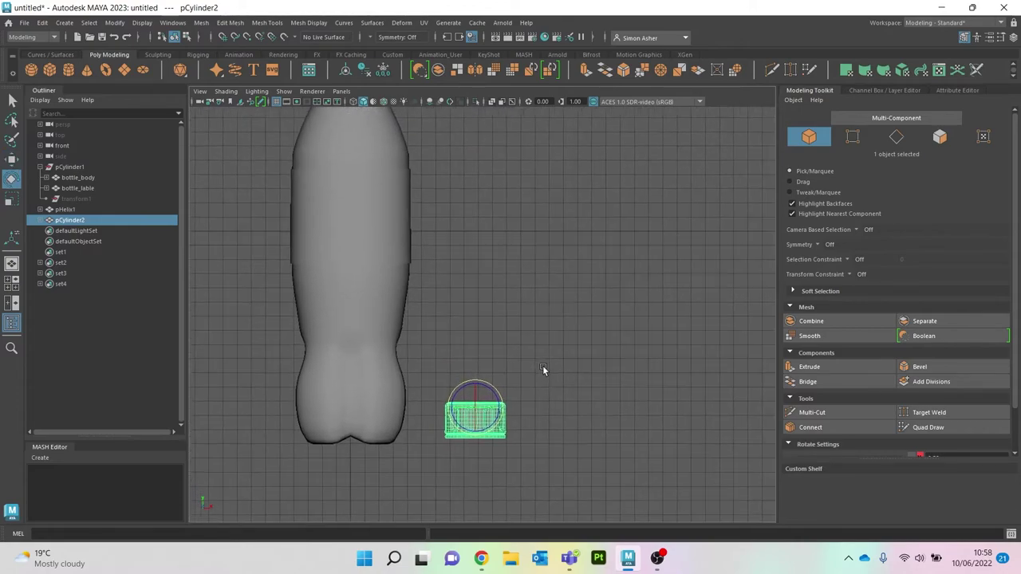
drag(476, 372, 306, 337)
key(ctrl+z)
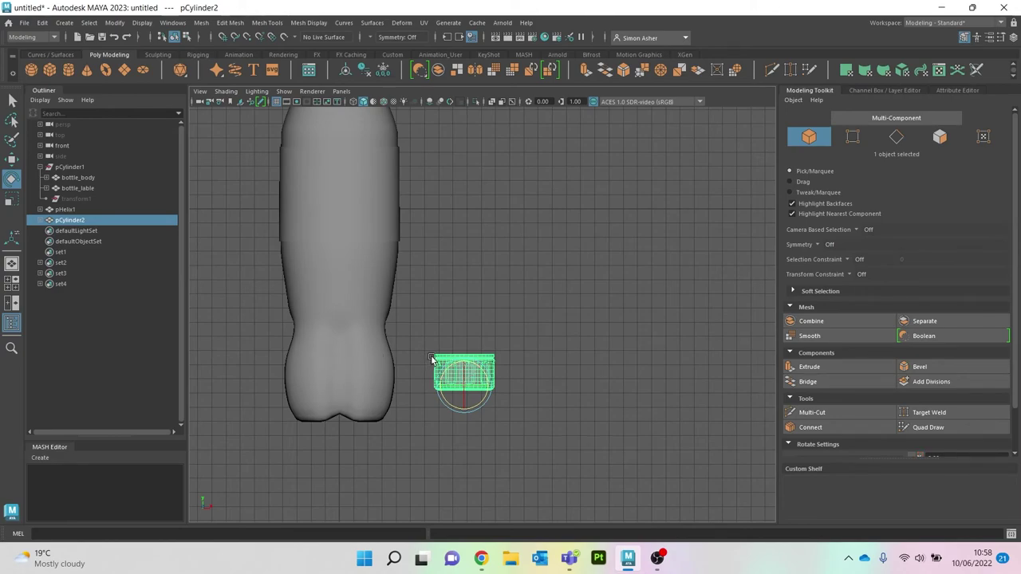
key(w)
drag(467, 363, 461, 391)
key(space)
drag(502, 293, 514, 326)
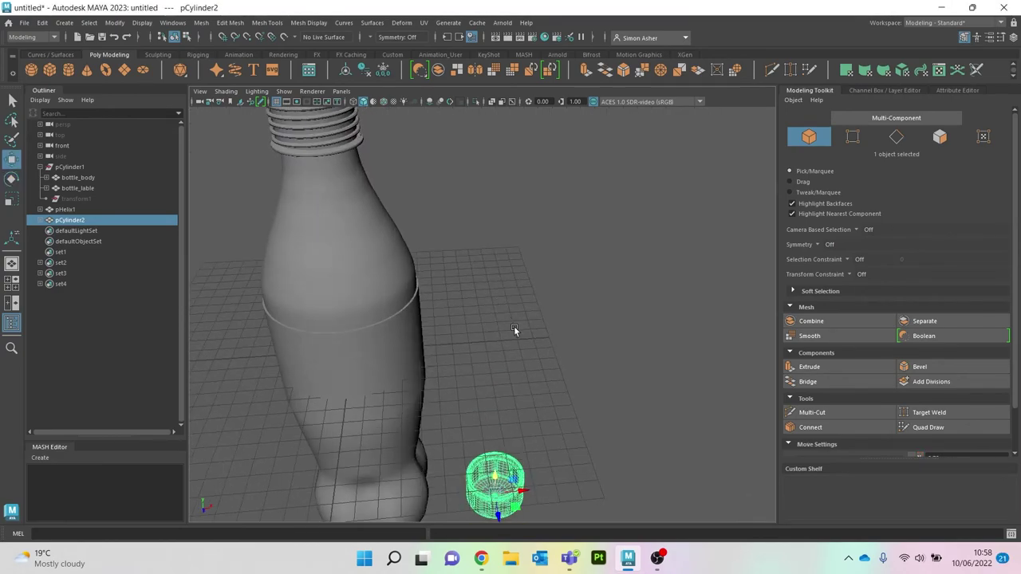
click(523, 349)
alt+middle_drag(523, 349, 517, 279)
scroll(518, 281, down, 5)
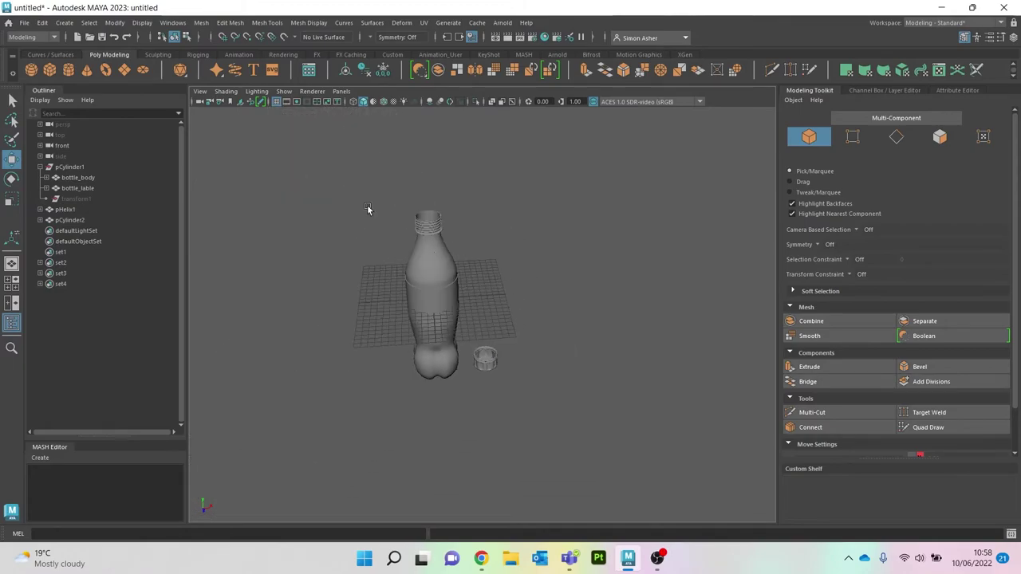
- Select the bottle body, label, thread and cap, and raise them together so they stand on the grid
drag(356, 188, 598, 431)
key(space)
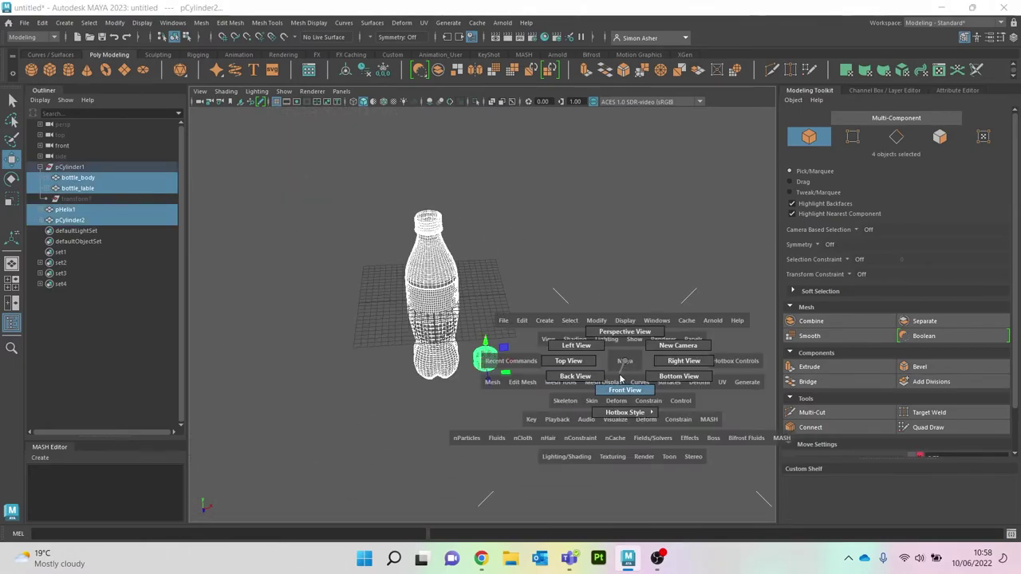
drag(624, 363, 626, 389)
alt+middle_drag(469, 367, 542, 300)
key(space)
scroll(580, 341, down, 5)
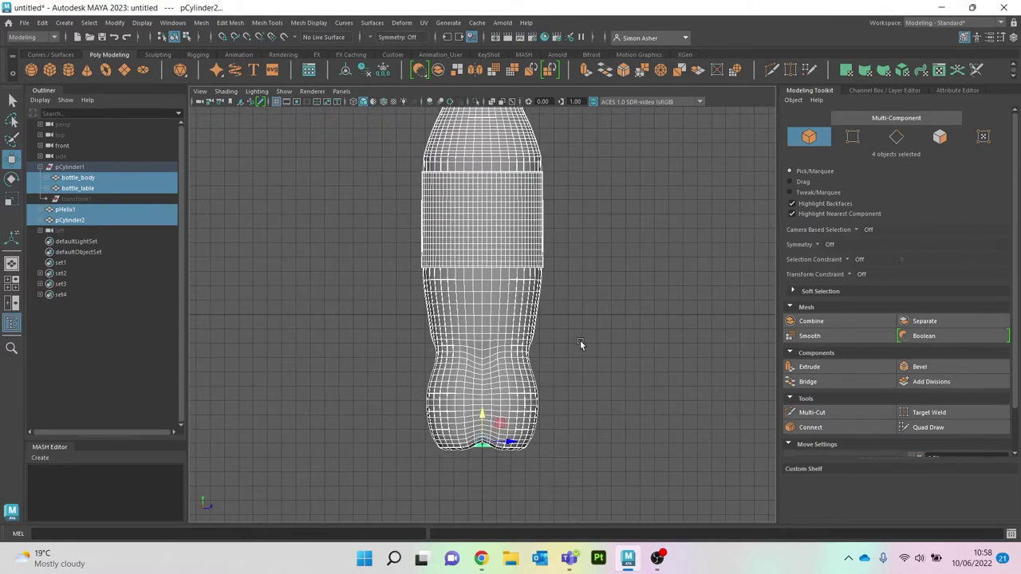
key(space)
drag(571, 316, 575, 320)
drag(480, 332, 499, 318)
click(516, 292)
scroll(504, 303, up, 5)
scroll(498, 313, down, 8)
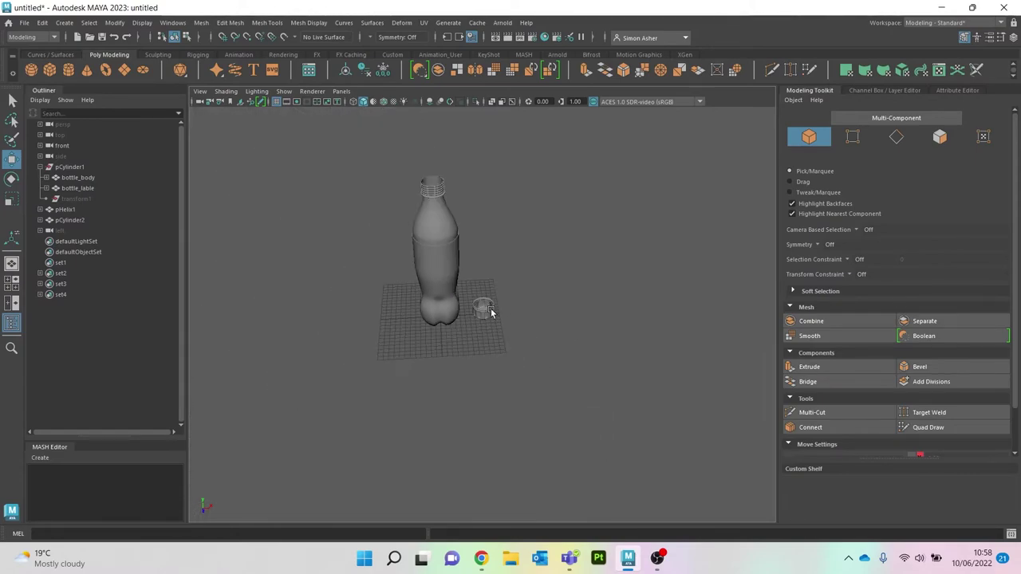
alt+middle_drag(490, 312, 477, 323)
scroll(475, 300, up, 2)
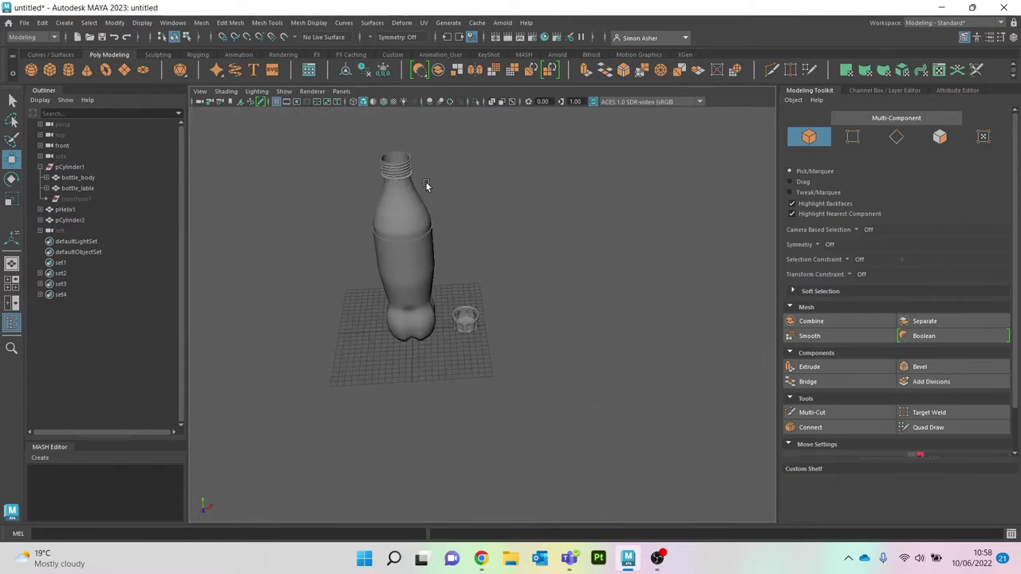
- Create a polygon helix primitive and slide it sideways from the bottle's base to the upturned cap
key(space)
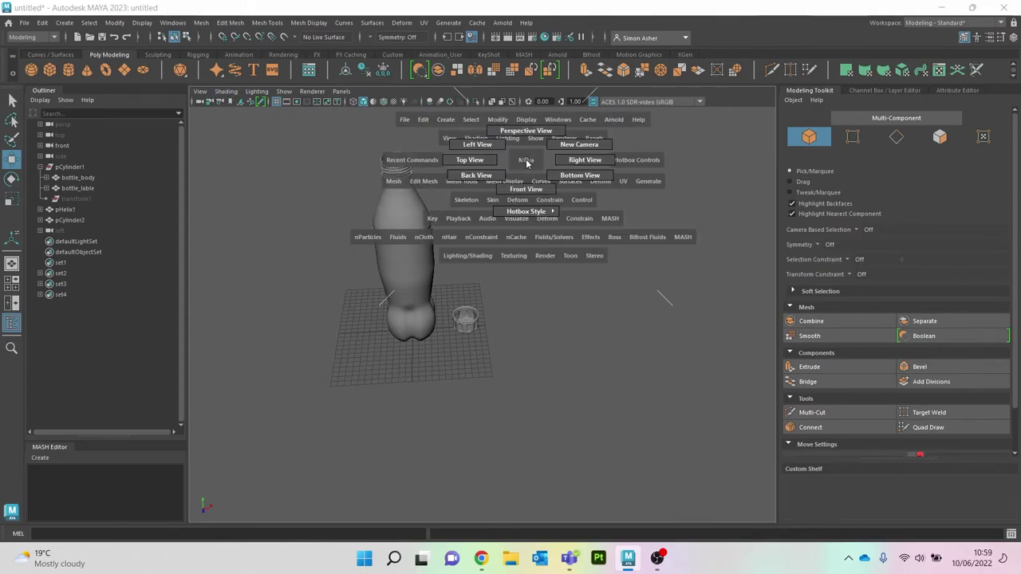
mouse_move(529, 161)
mouse_down()
mouse_move(513, 155)
mouse_move(523, 159)
mouse_up()
key(space)
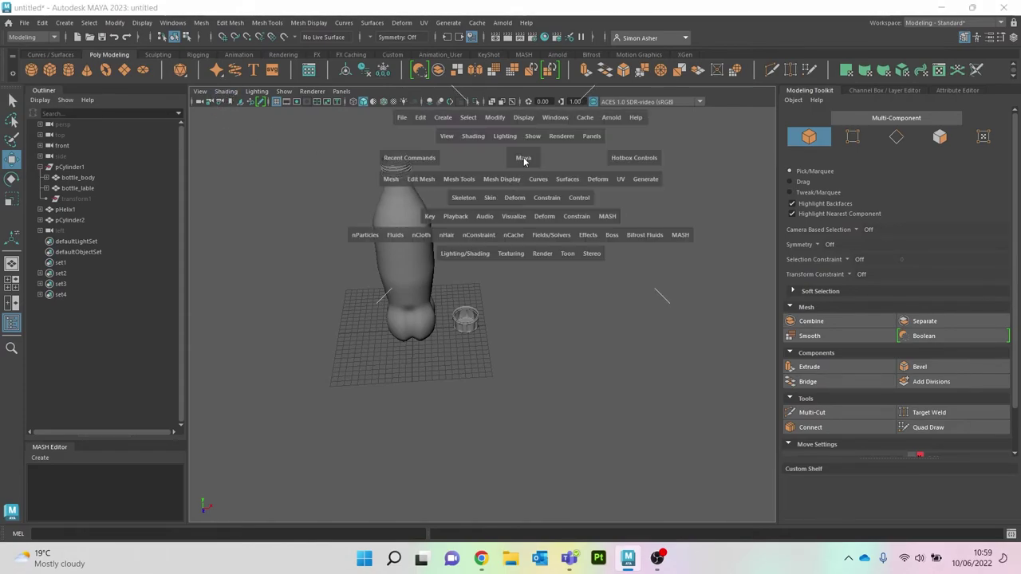
click(442, 118)
mouse_move(494, 158)
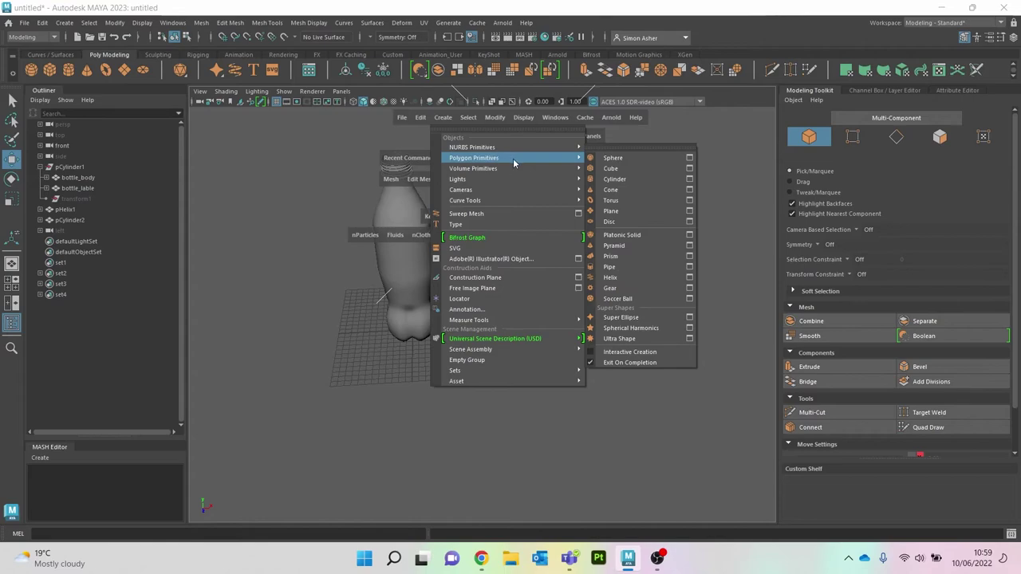
click(657, 282)
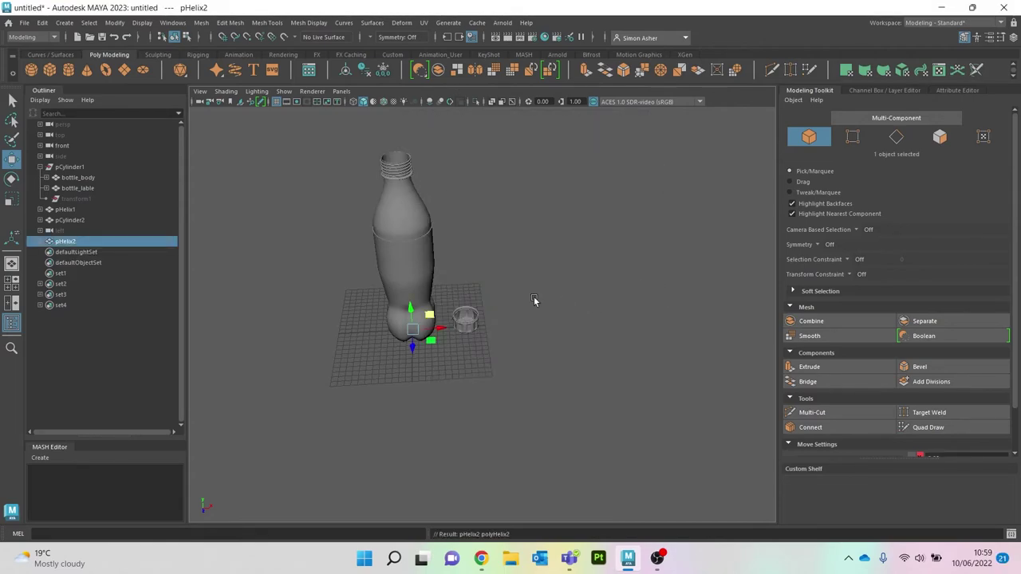
drag(439, 328, 577, 331)
- In the top view, centre the new helix inside the cap
scroll(494, 331, up, 5)
scroll(434, 307, up, 3)
key(r)
key(t)
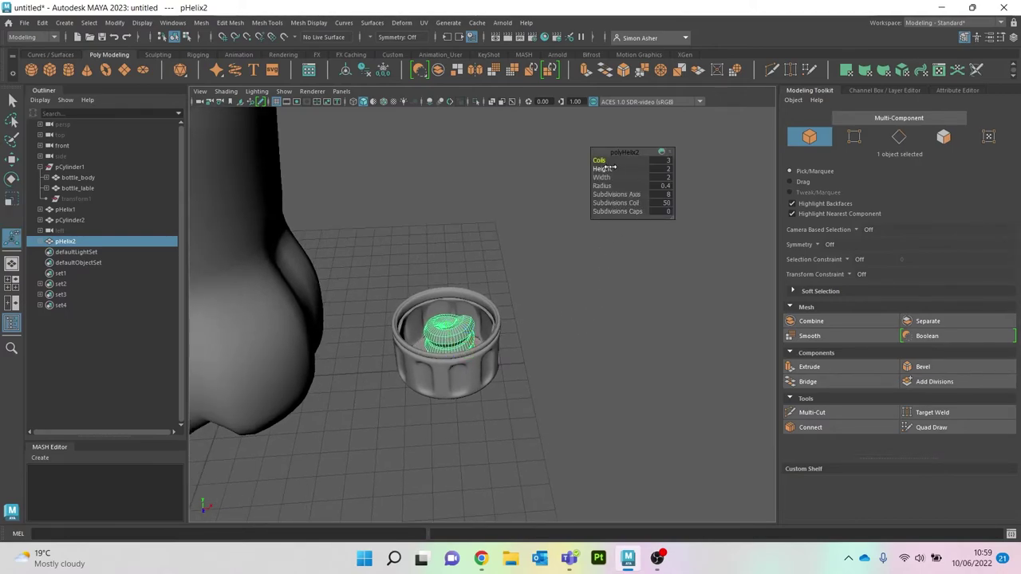
key(space)
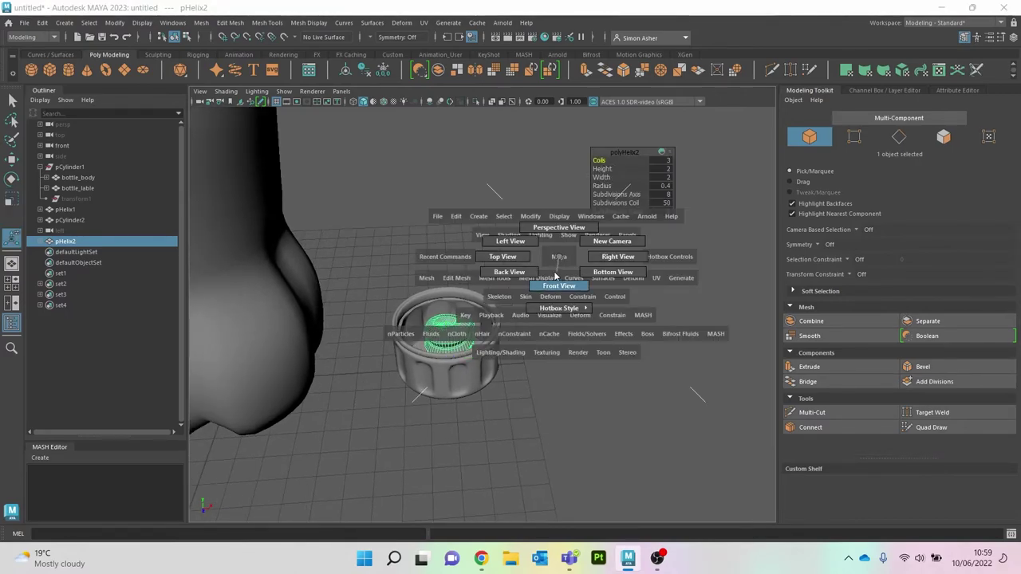
drag(558, 258, 515, 258)
scroll(613, 332, up, 2)
alt+middle_drag(613, 332, 415, 332)
scroll(503, 335, up, 6)
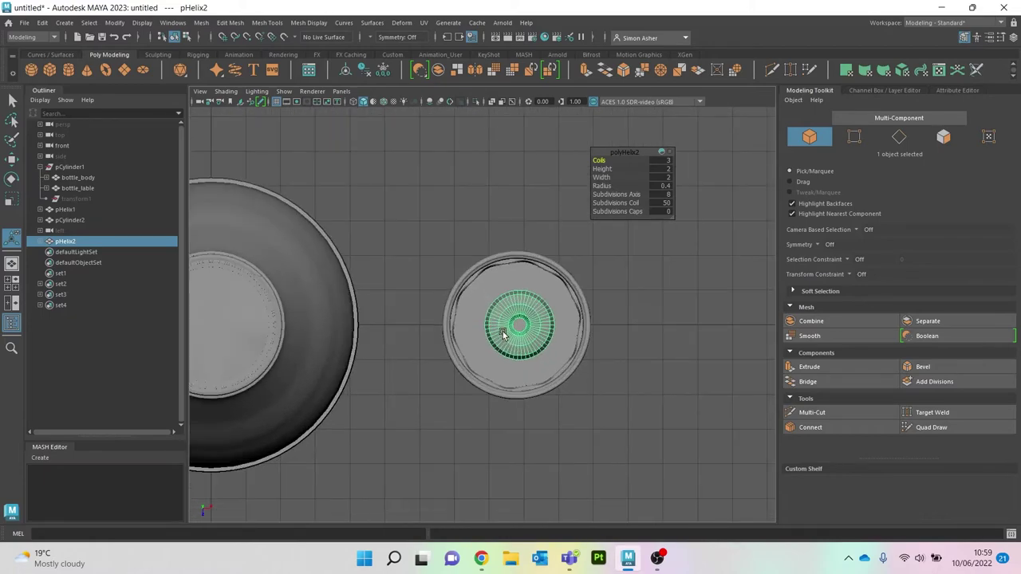
key(w)
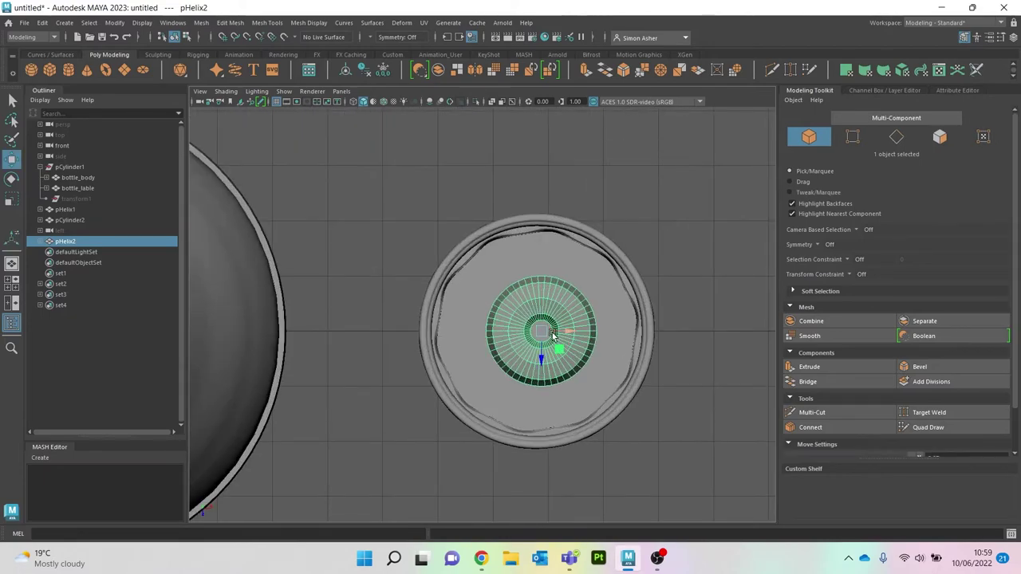
drag(572, 343, 564, 332)
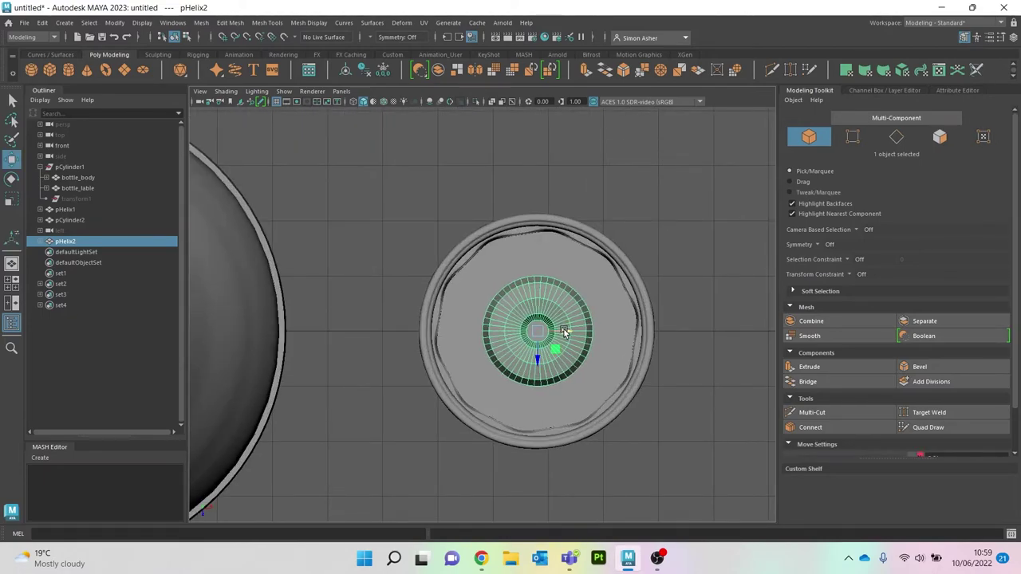
- Set the helix's width to 3.75 and its radius to 0.13 so it follows the cap's inner wall
key(q)
drag(608, 178, 699, 196)
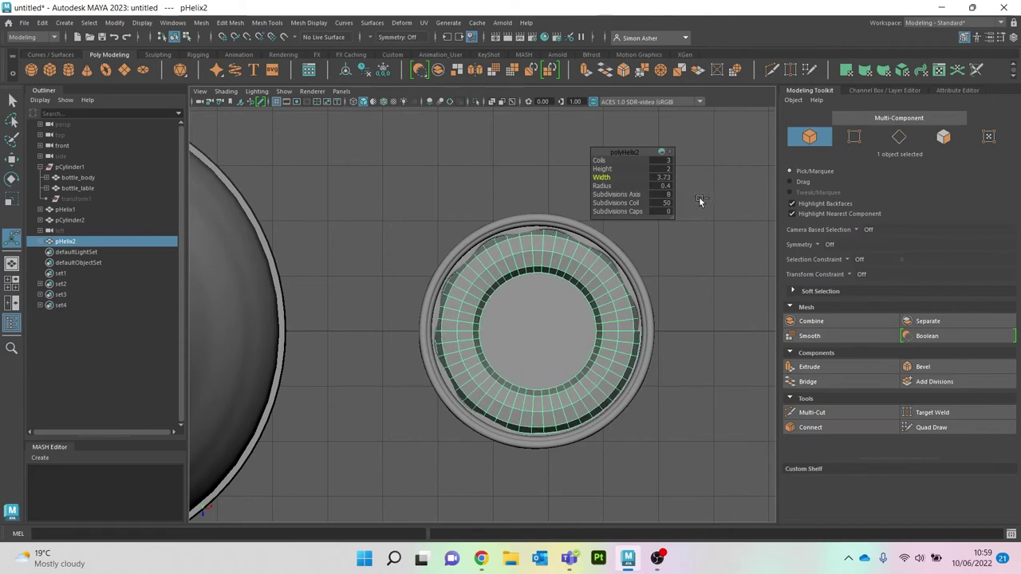
drag(611, 186, 596, 192)
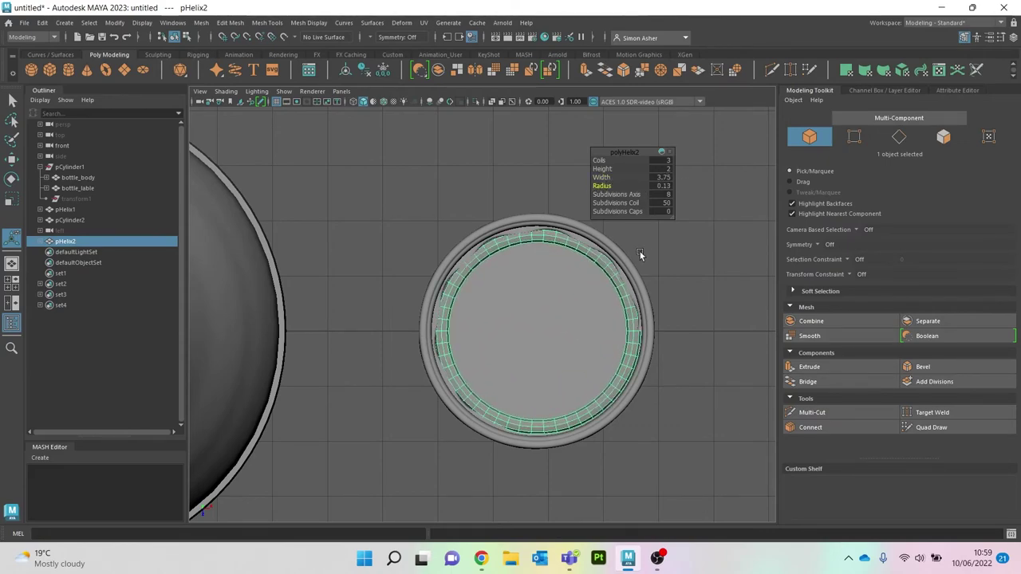
- Back in the perspective view, adjust the helix's height and vertical position so its coils sit inside the cap
key(space)
drag(670, 251, 668, 223)
scroll(494, 272, up, 3)
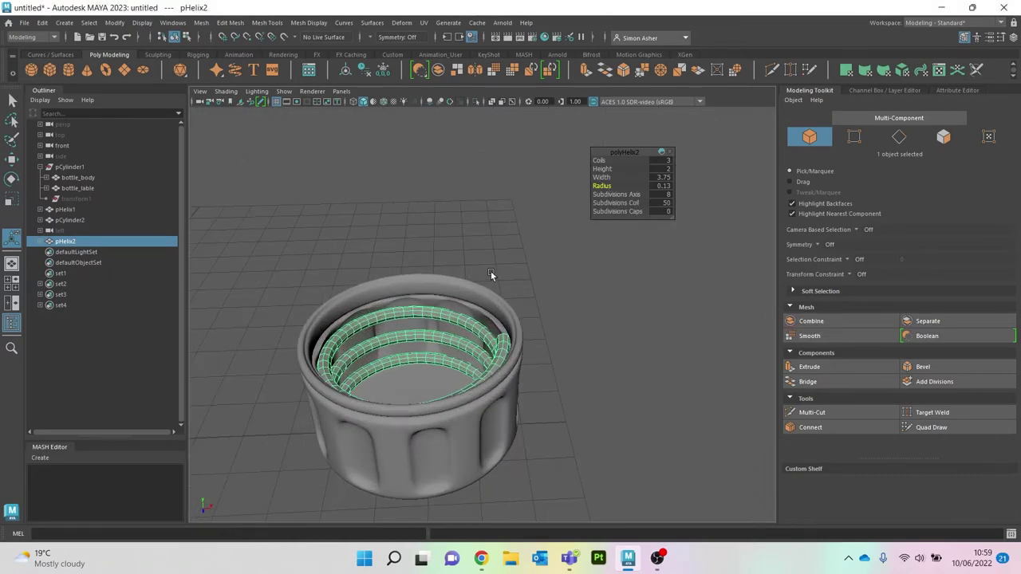
alt+drag(492, 274, 505, 264)
drag(599, 169, 616, 171)
key(w)
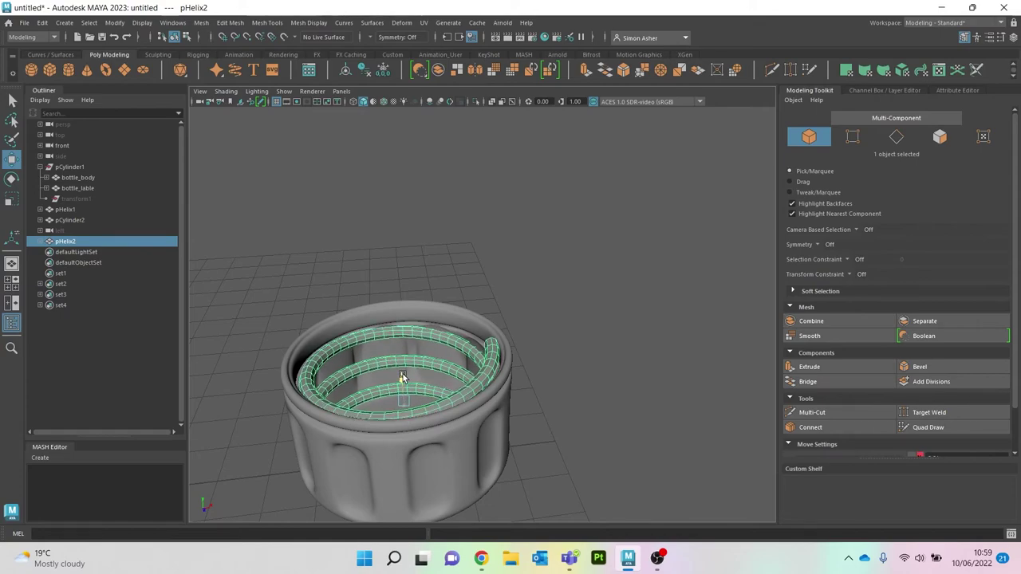
click(536, 364)
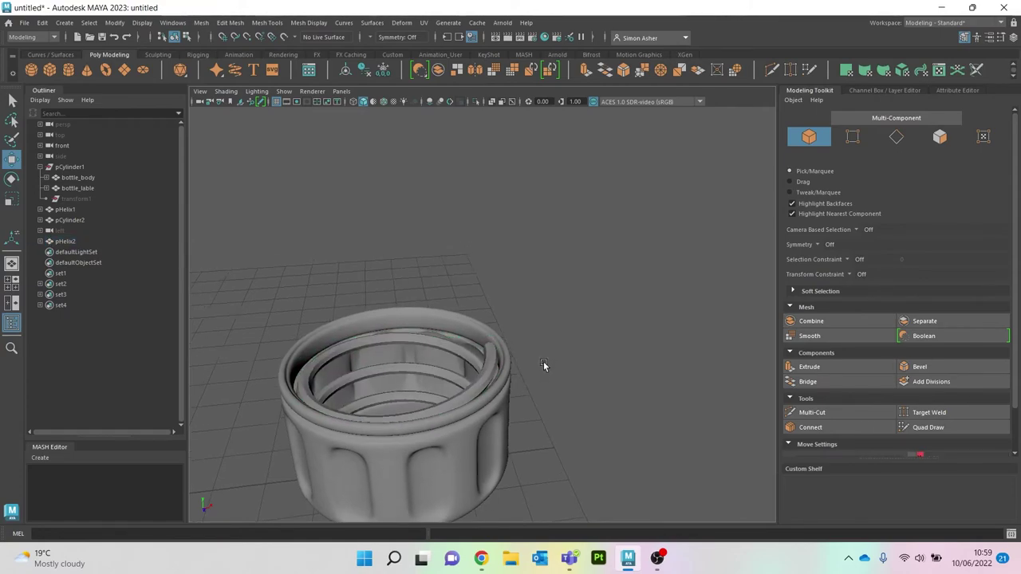
- Isolate the helix inside the cap so that only it is shown
alt+drag(544, 362, 495, 332)
click(479, 376)
scroll(519, 367, down, 3)
click(527, 346)
scroll(527, 345, down, 6)
scroll(492, 346, up, 6)
scroll(495, 331, up, 5)
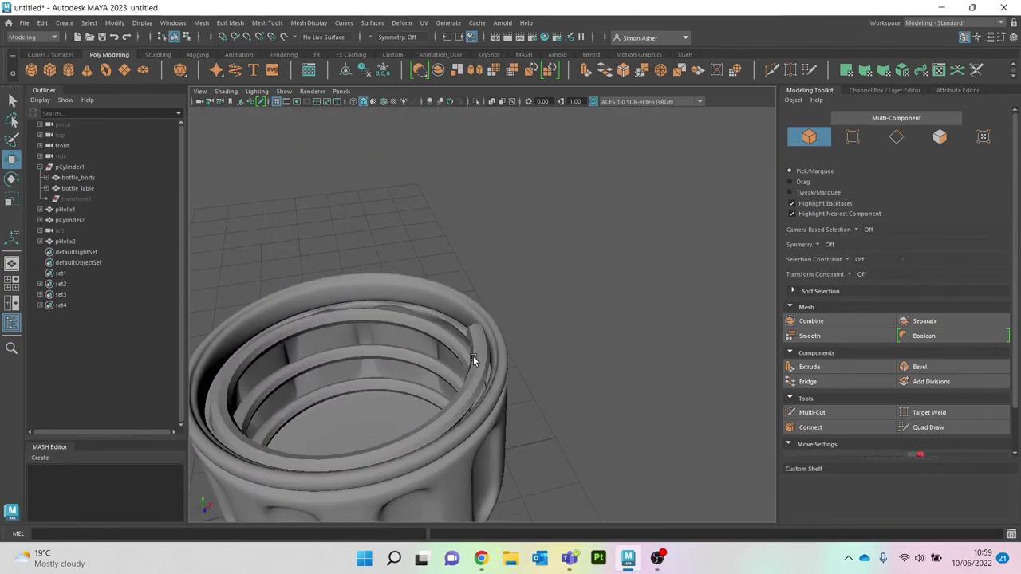
click(479, 364)
key(ctrl+1)
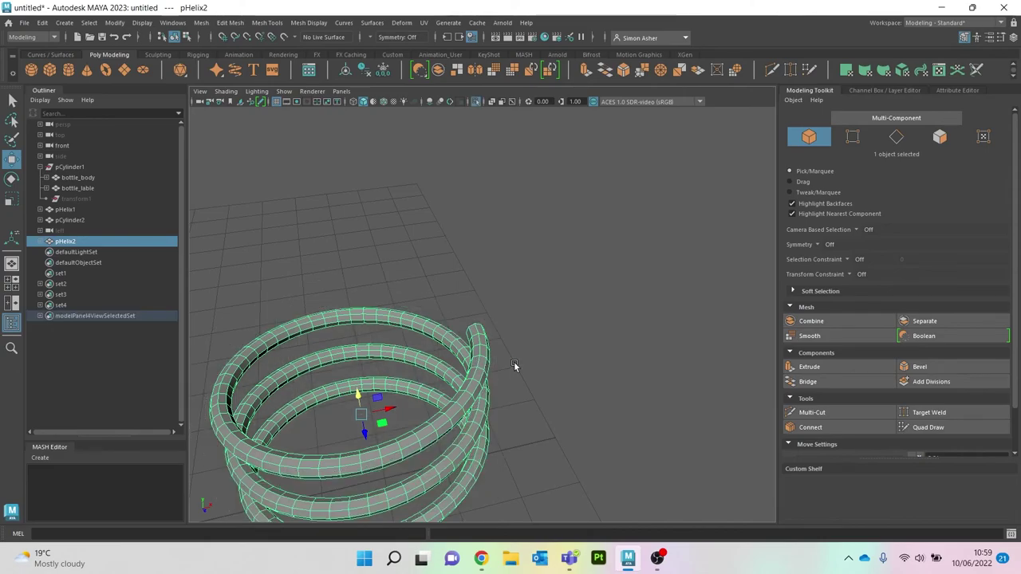
- Delete two lengthwise strips of faces along the inner side of the isolated helix, together with its end faces
alt+drag(514, 365, 522, 201)
right_drag(520, 200, 518, 218)
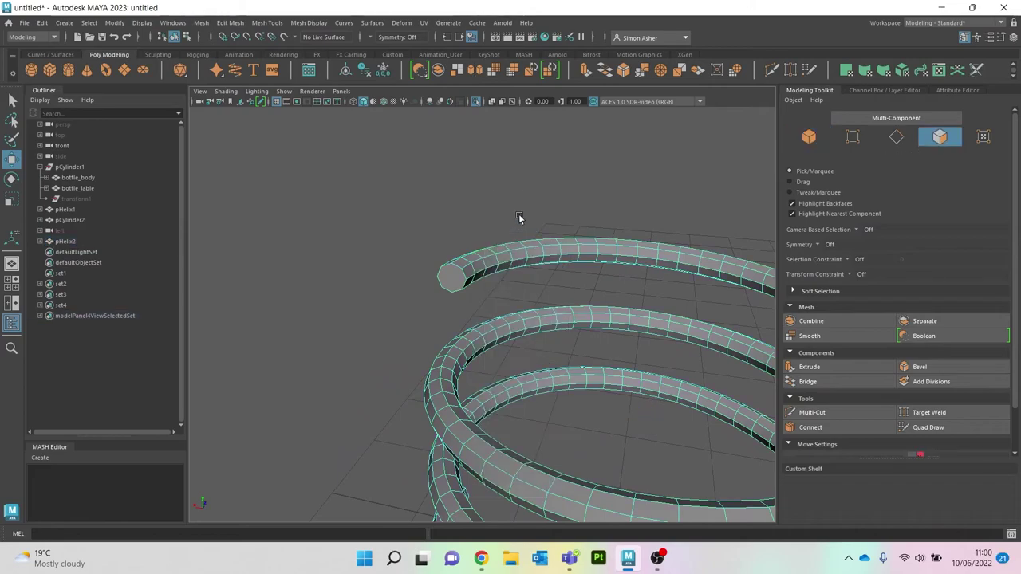
click(455, 277)
scroll(487, 270, up, 3)
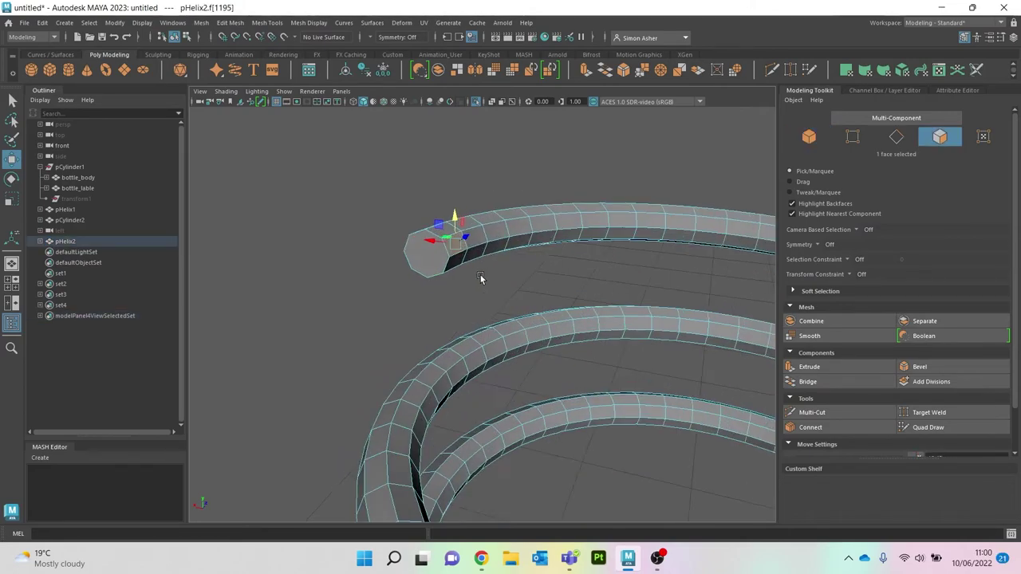
alt+drag(479, 276, 476, 240)
shift+double_click(477, 235)
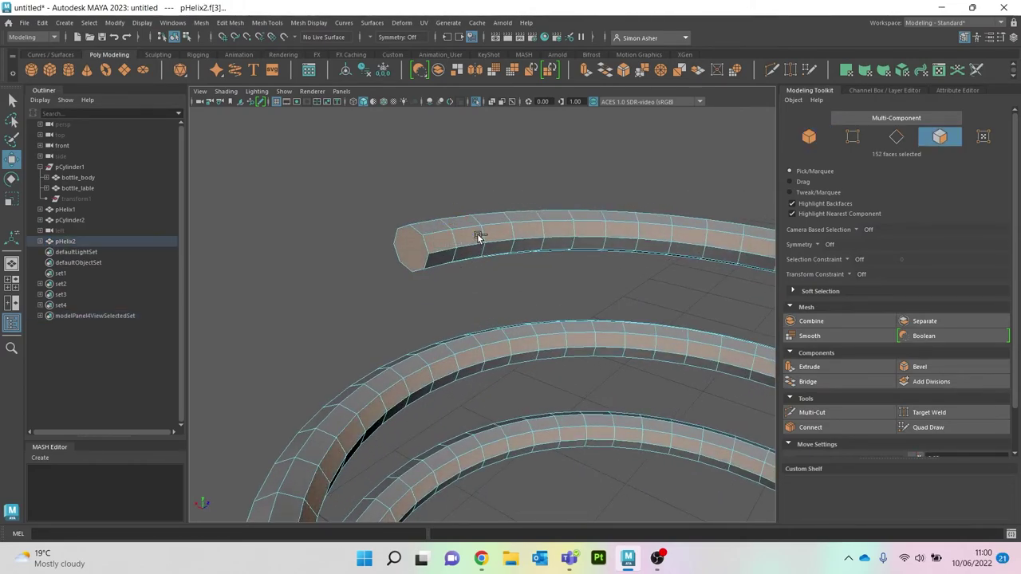
key(Delete)
click(443, 248)
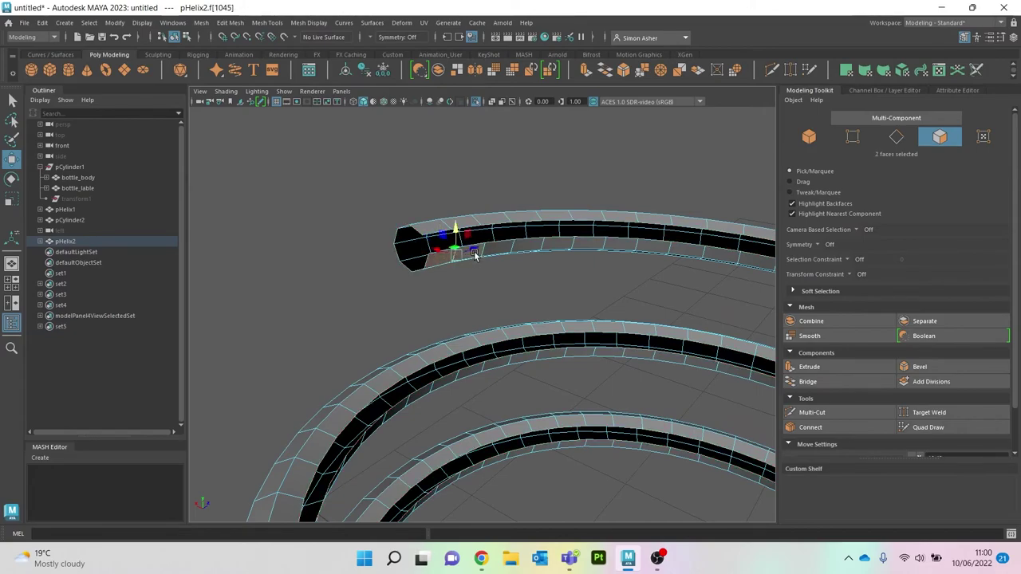
double_click(474, 254)
key(Delete)
- Merge the vertices at the helix's open upper end into a single point
alt+drag(472, 255, 514, 273)
scroll(509, 268, up, 3)
right_drag(362, 184, 310, 184)
alt+drag(360, 209, 365, 132)
drag(317, 251, 316, 249)
shift+right_drag(274, 221, 273, 161)
- Merge the vertices at the helix's open lower end into a single point
scroll(392, 296, down, 6)
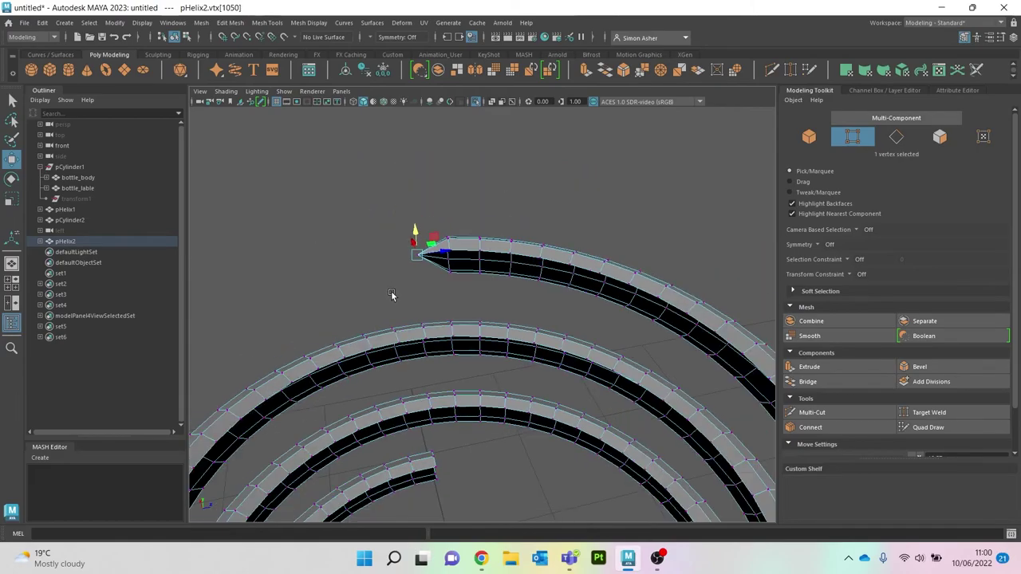
alt+drag(386, 303, 277, 296)
alt+right_drag(278, 294, 438, 356)
alt+middle_drag(438, 356, 392, 173)
alt+drag(392, 173, 664, 297)
drag(464, 279, 543, 408)
shift+right_drag(619, 281, 610, 209)
- Return to object mode with all objects shown and examine the thread inside the cap up close
alt+drag(606, 242, 532, 327)
scroll(532, 326, down, 5)
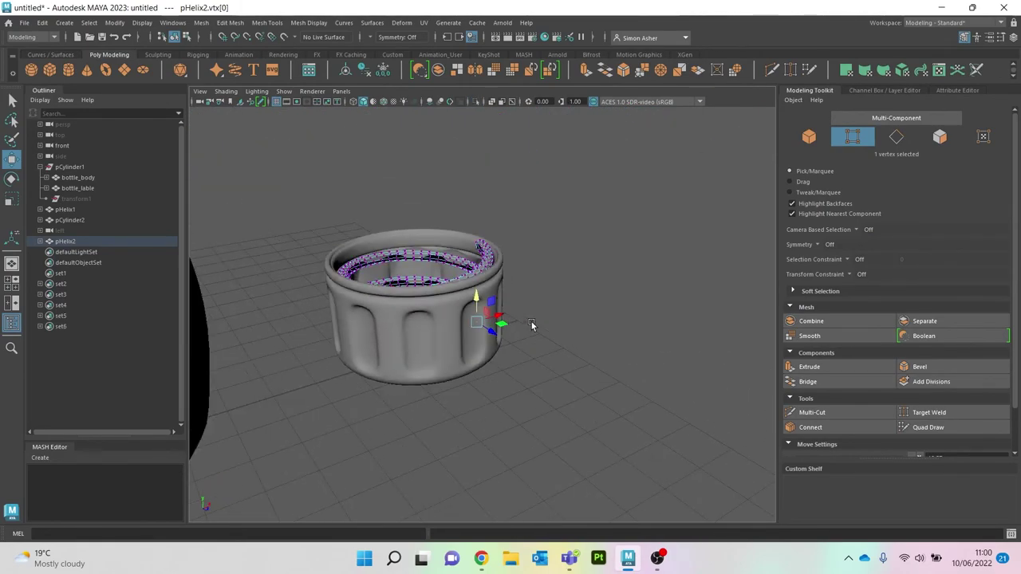
right_drag(538, 227, 590, 209)
scroll(551, 231, down, 5)
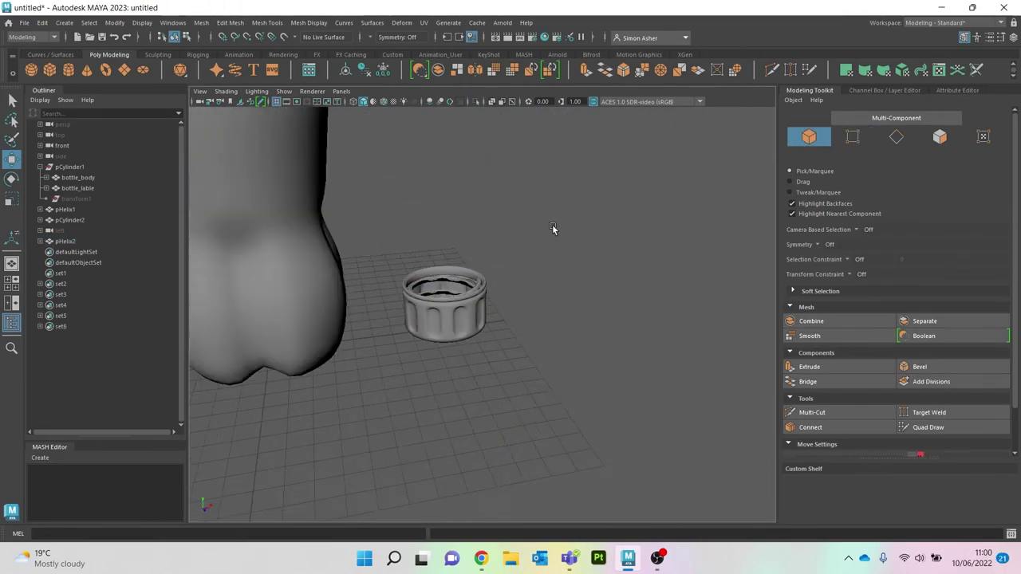
scroll(547, 280, up, 5)
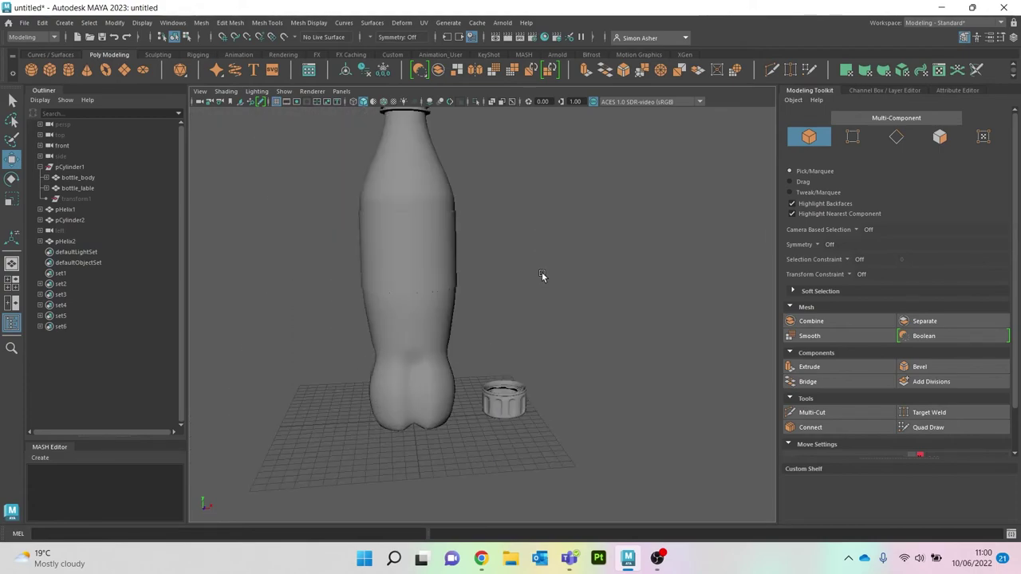
scroll(551, 339, up, 2)
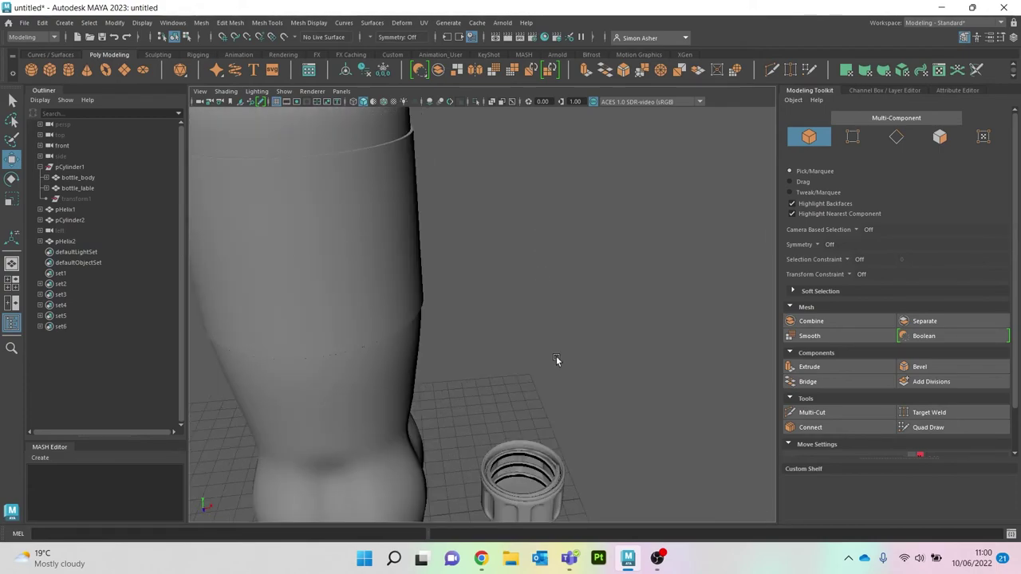
alt+middle_drag(577, 436, 493, 274)
scroll(579, 326, up, 6)
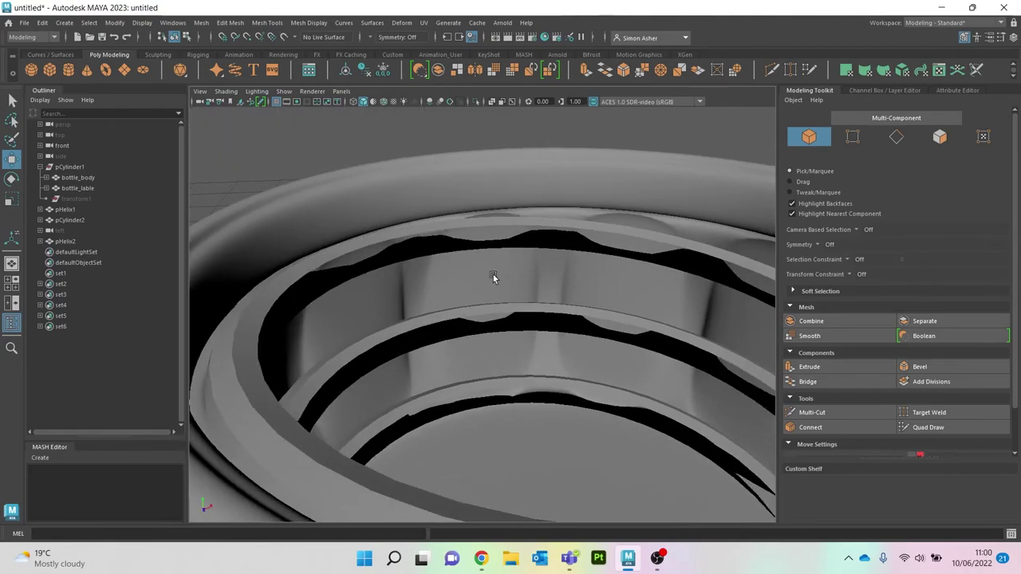
- Try scaling the helix narrower inside the cap, and undo the scaling
click(429, 248)
key(f)
key(r)
scroll(458, 346, up, 2)
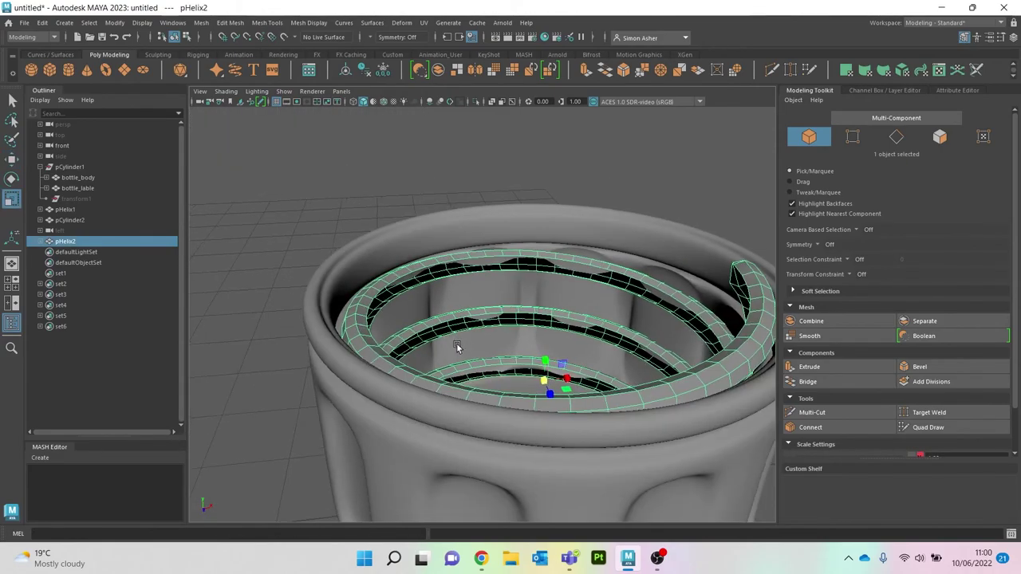
alt+drag(458, 346, 585, 397)
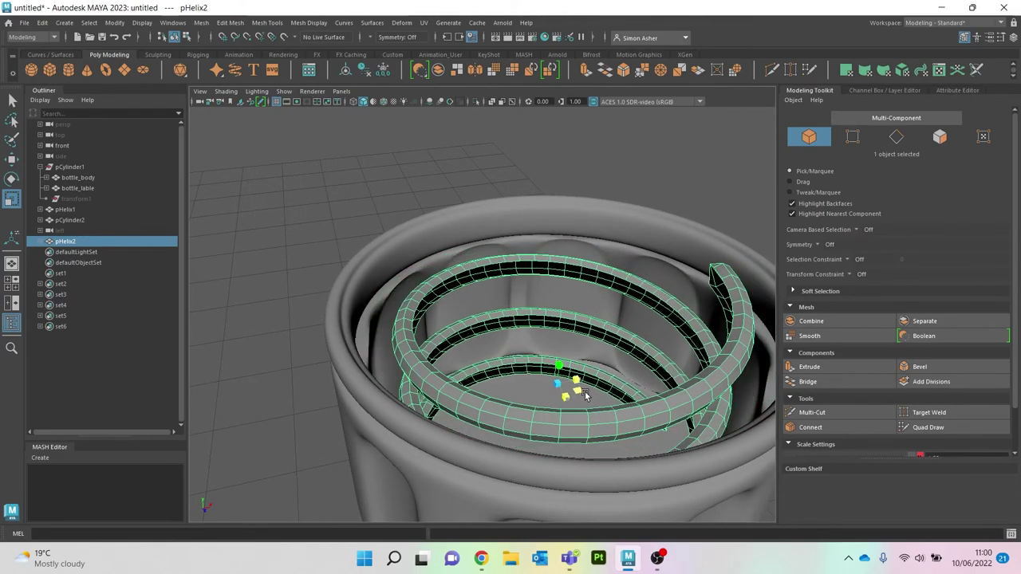
key(ctrl+z)
key(ctrl+z)
key(ctrl+z)
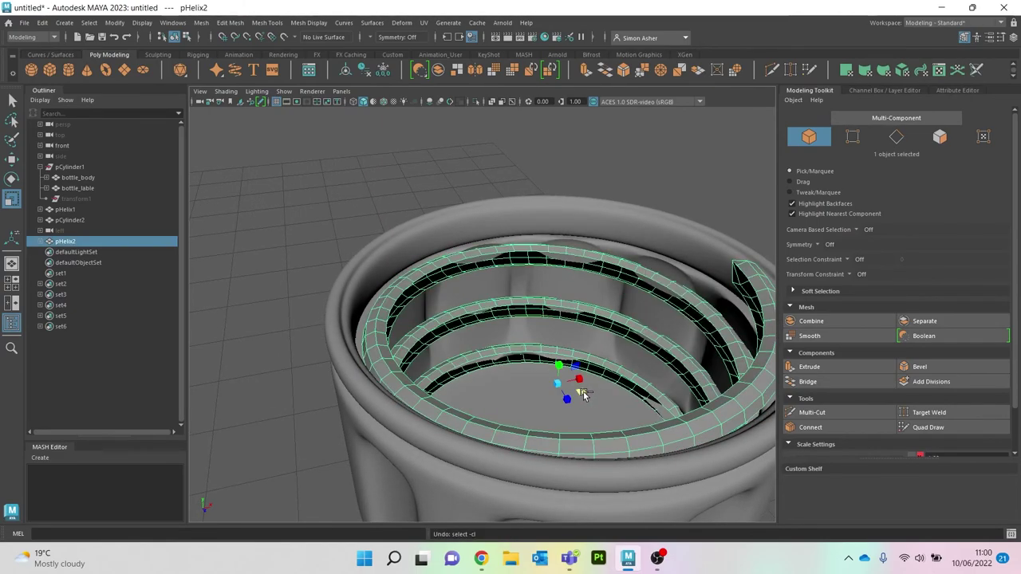
- Undo the end vertex merges and the inner face deletions on the helix, keeping it isolated
key(F9)
key(ctrl+1)
key(ctrl+z)
key(ctrl+z)
key(ctrl+z)
key(ctrl+z)
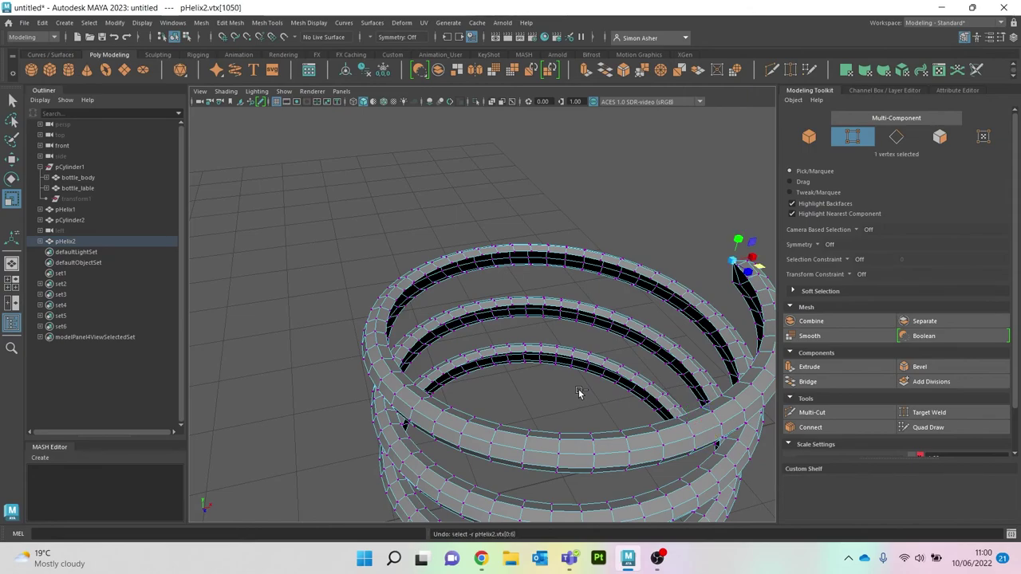
key(ctrl+z)
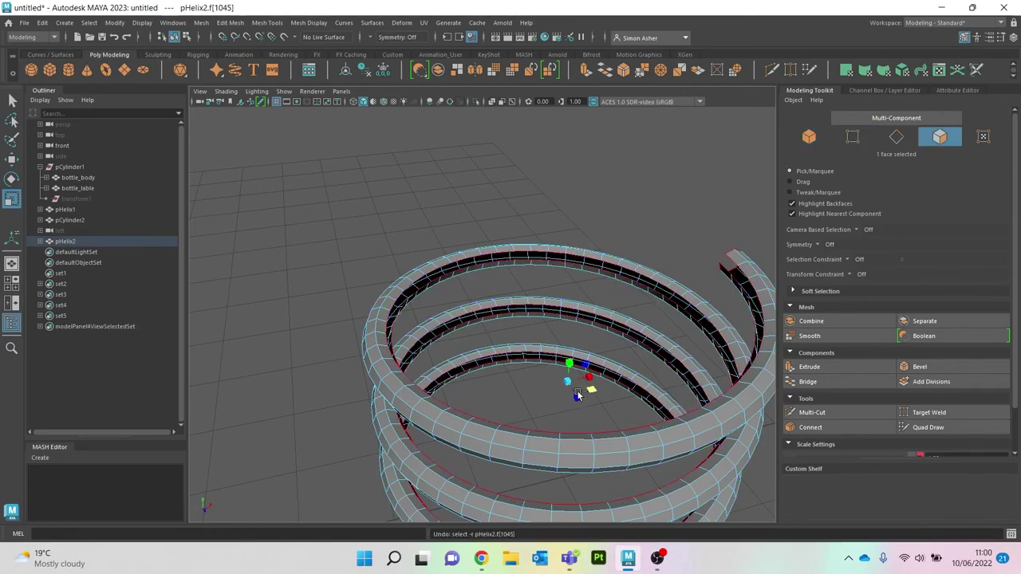
key(ctrl+z)
scroll(578, 392, down, 5)
alt+drag(570, 362, 535, 373)
key(ctrl+z)
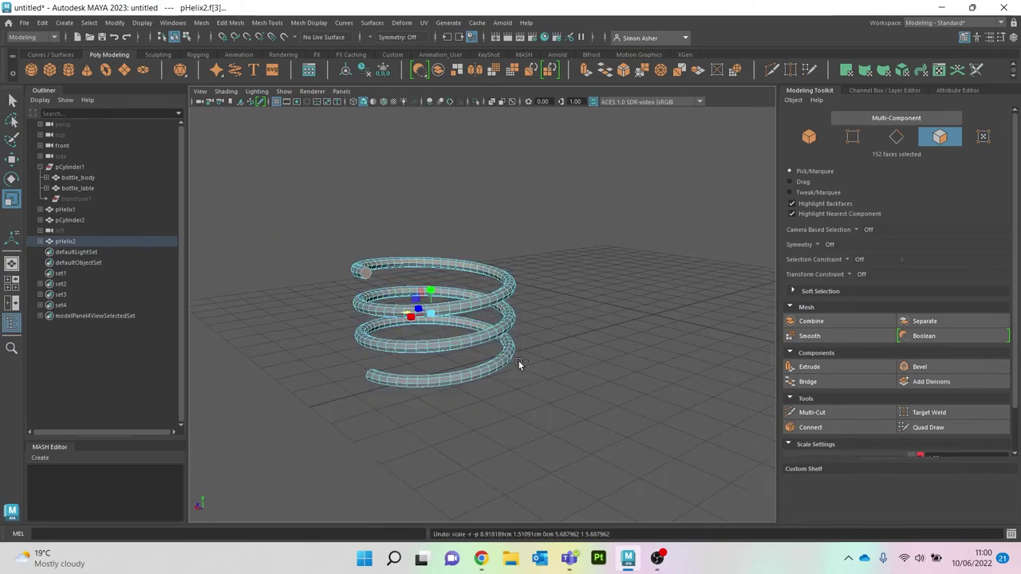
- Delete two adjacent face loops running along the outer side of the isolated helix
click(563, 375)
alt+middle_drag(563, 374, 615, 386)
scroll(475, 302, up, 5)
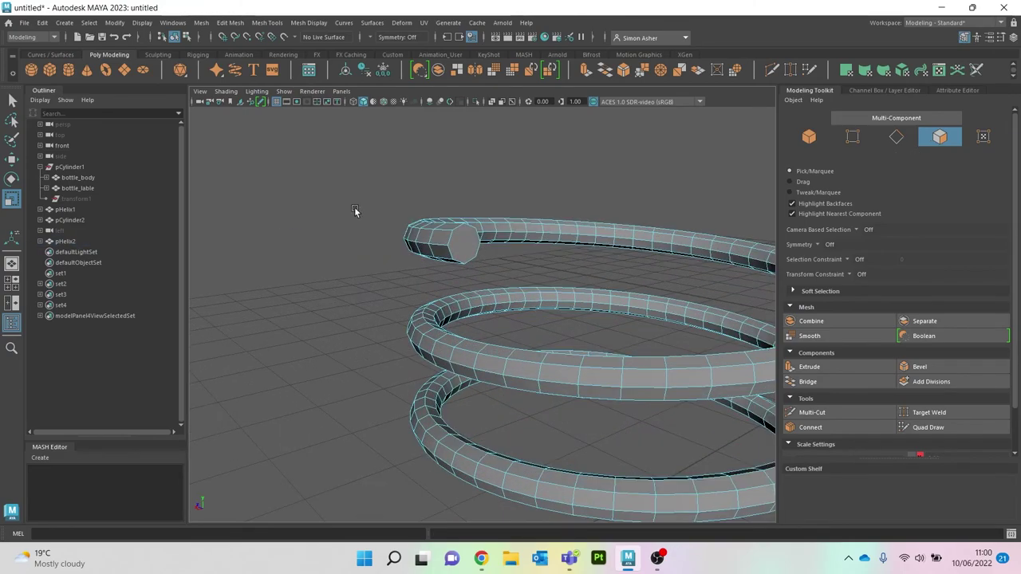
right_drag(355, 211, 364, 242)
click(445, 245)
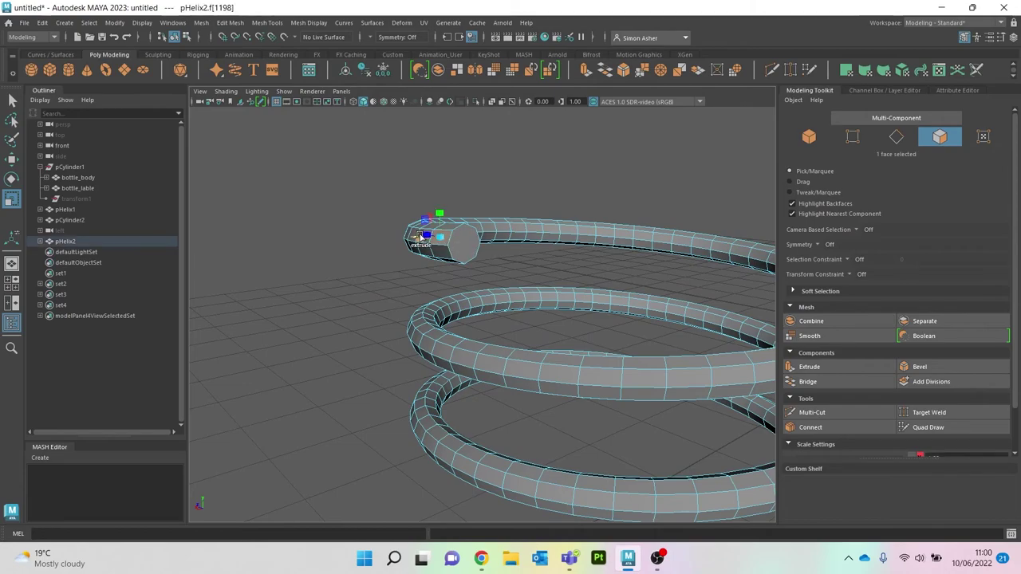
alt+drag(444, 244, 489, 286)
double_click(451, 273)
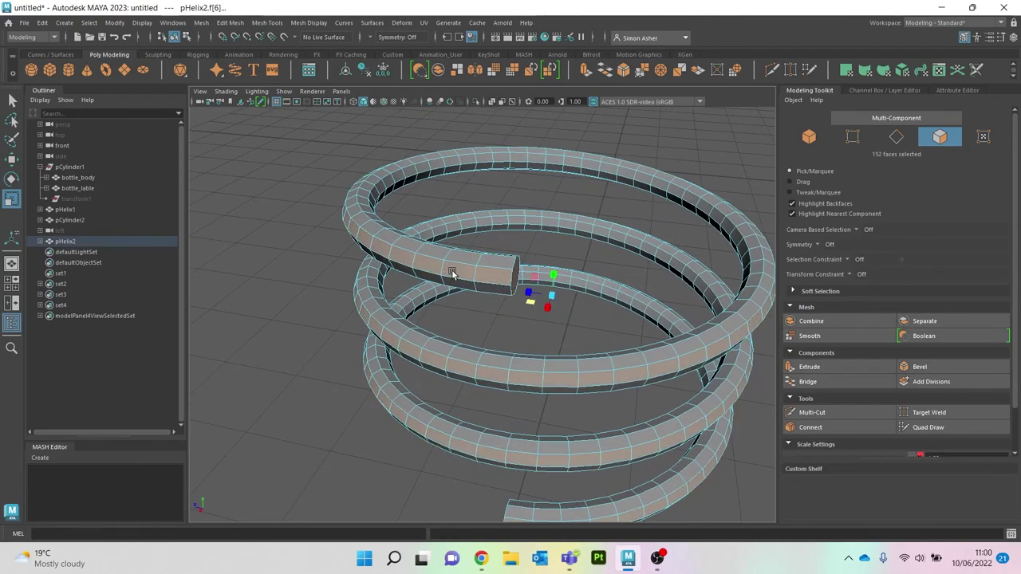
key(Delete)
click(482, 285)
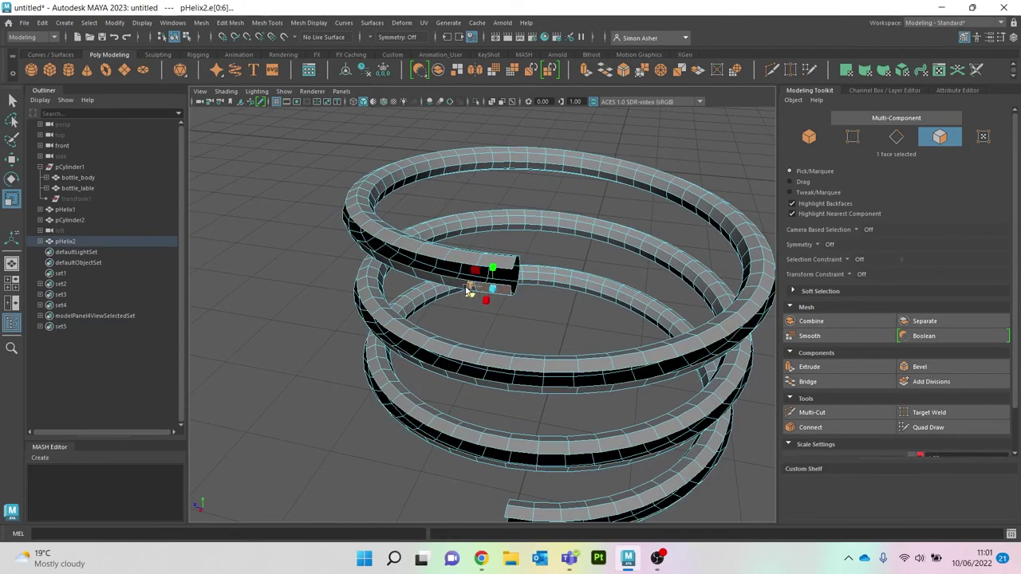
shift+double_click(453, 284)
key(Delete)
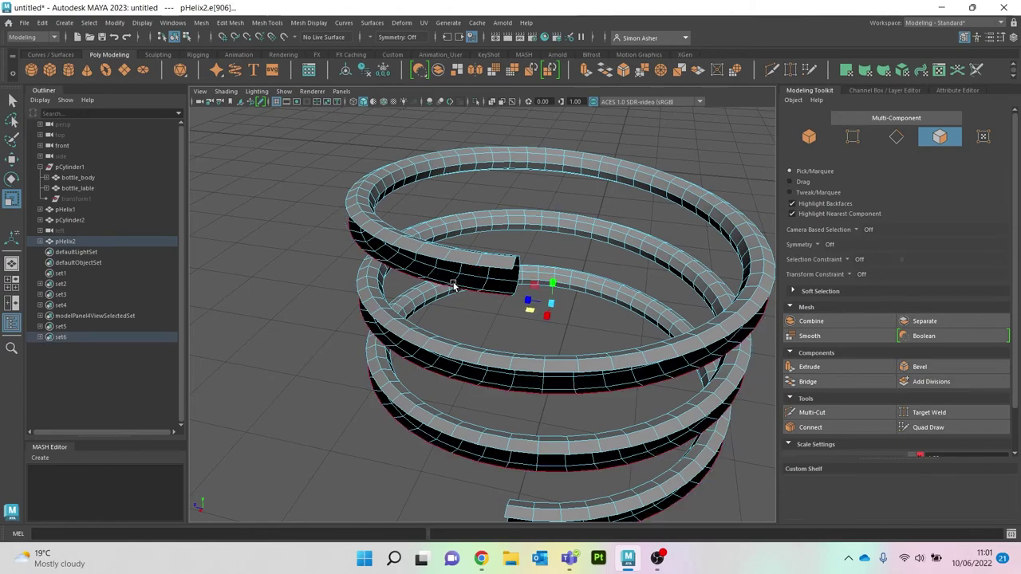
- Merge the vertices at the helix's open upper end into a single point
scroll(308, 296, up, 5)
right_click(352, 157)
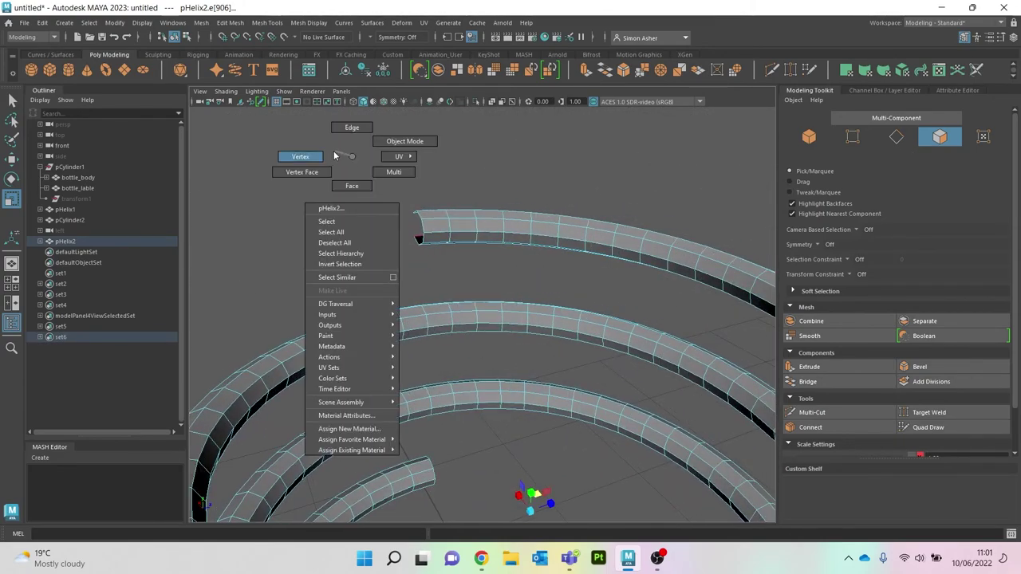
right_drag(335, 156, 329, 157)
drag(429, 249, 430, 249)
shift+right_drag(368, 214, 365, 170)
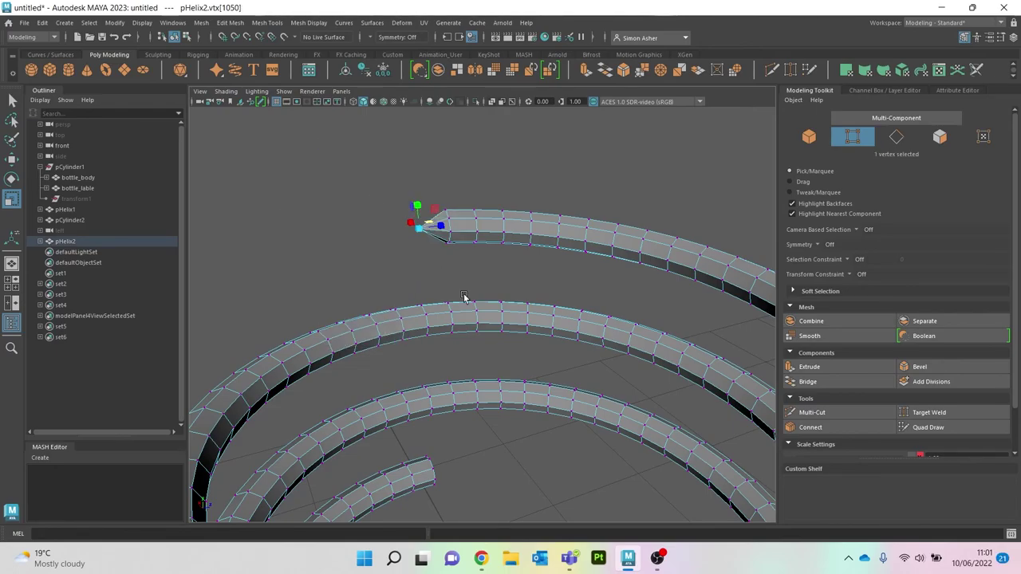
- Merge the helix's lower end vertices into a single point and show all objects again
alt+right_drag(465, 298, 404, 321)
alt+drag(404, 321, 381, 392)
alt+middle_drag(559, 479, 546, 363)
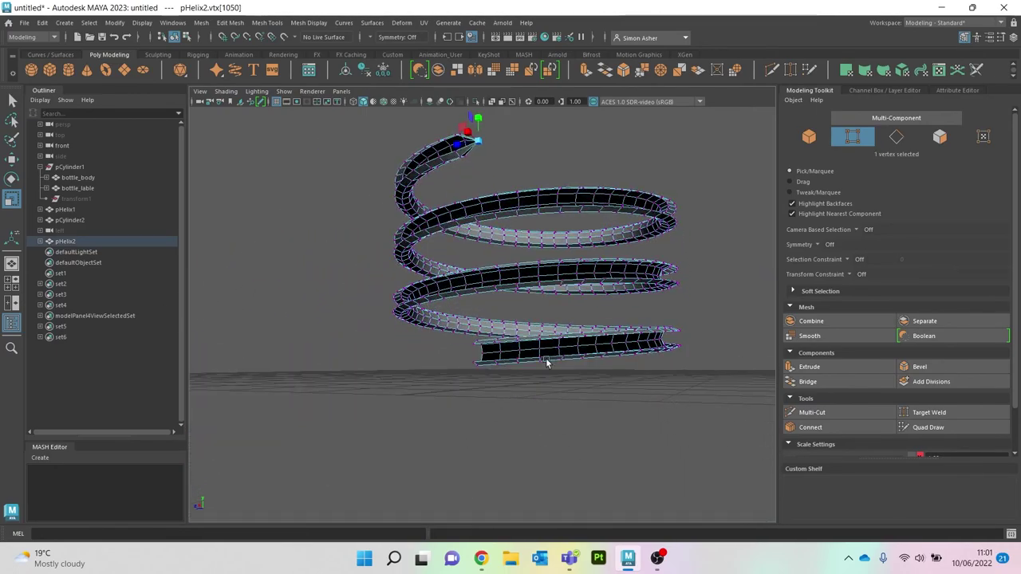
scroll(546, 363, up, 5)
alt+drag(534, 389, 490, 407)
drag(501, 469, 500, 469)
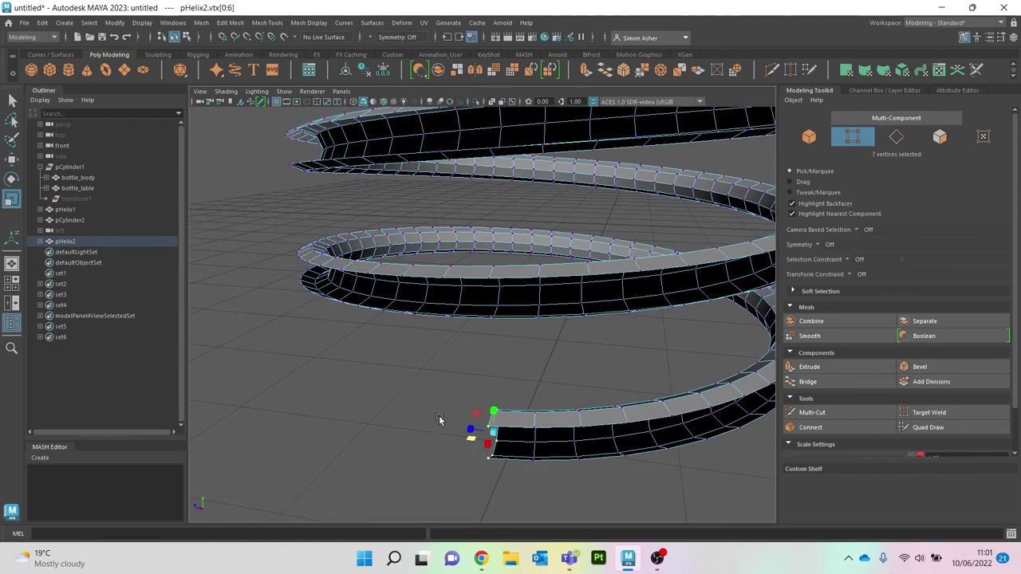
shift+right_drag(438, 397, 349, 343)
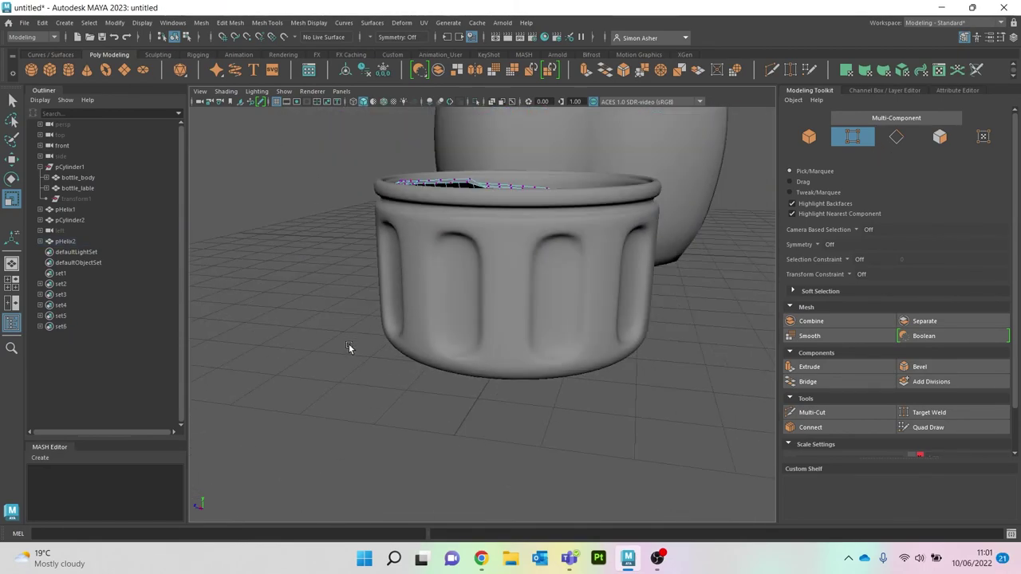
- Return to object mode and review the threaded cap beside the whole bottle
scroll(349, 344, down, 5)
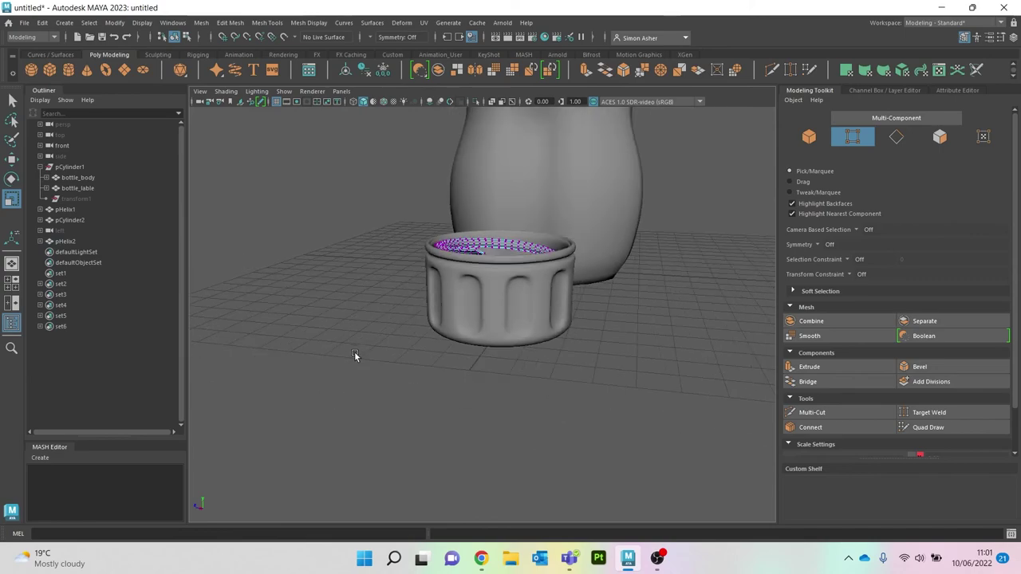
alt+drag(355, 351, 575, 322)
scroll(594, 376, down, 2)
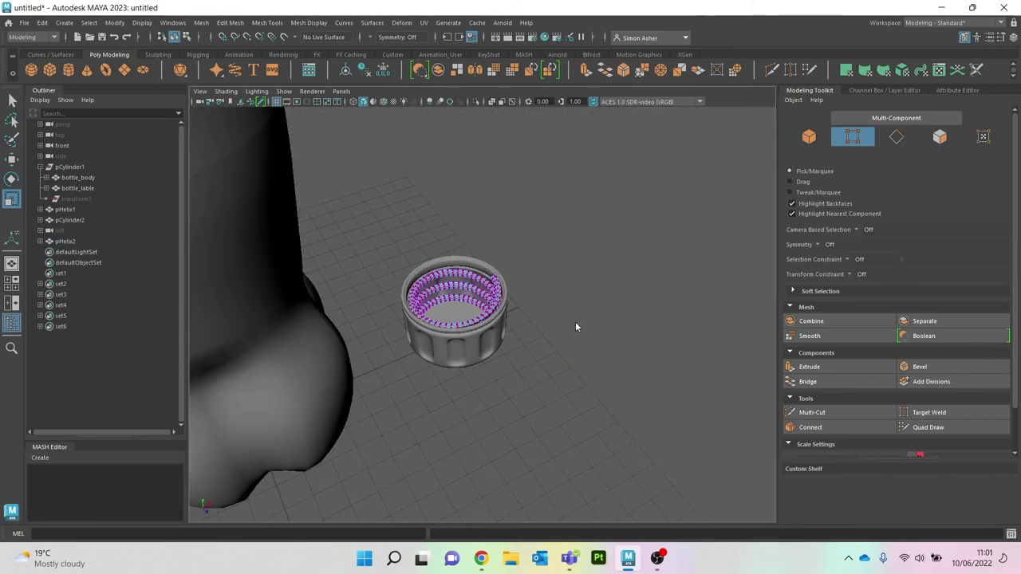
right_drag(572, 245, 591, 236)
scroll(548, 275, down, 8)
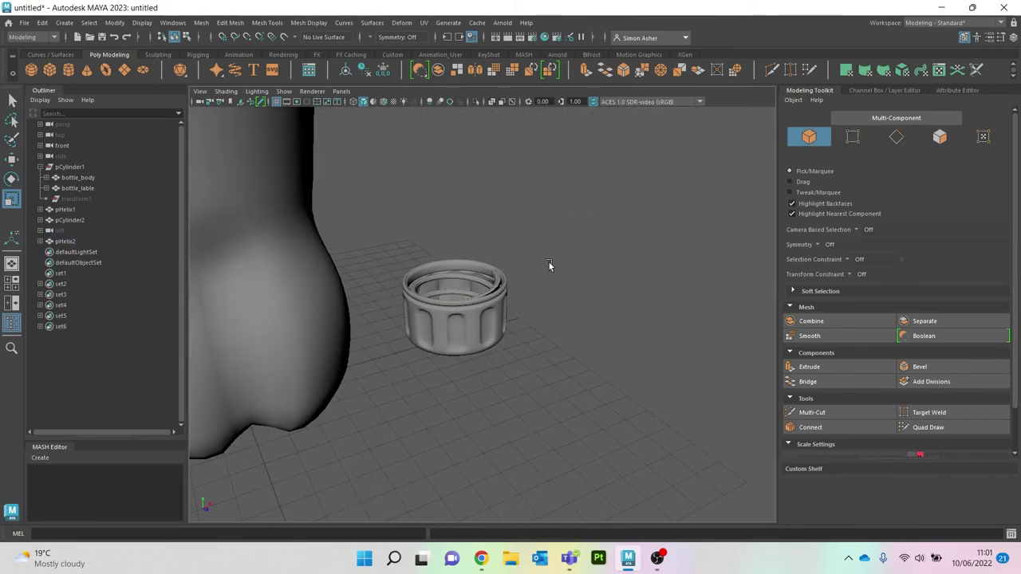
scroll(528, 304, up, 3)
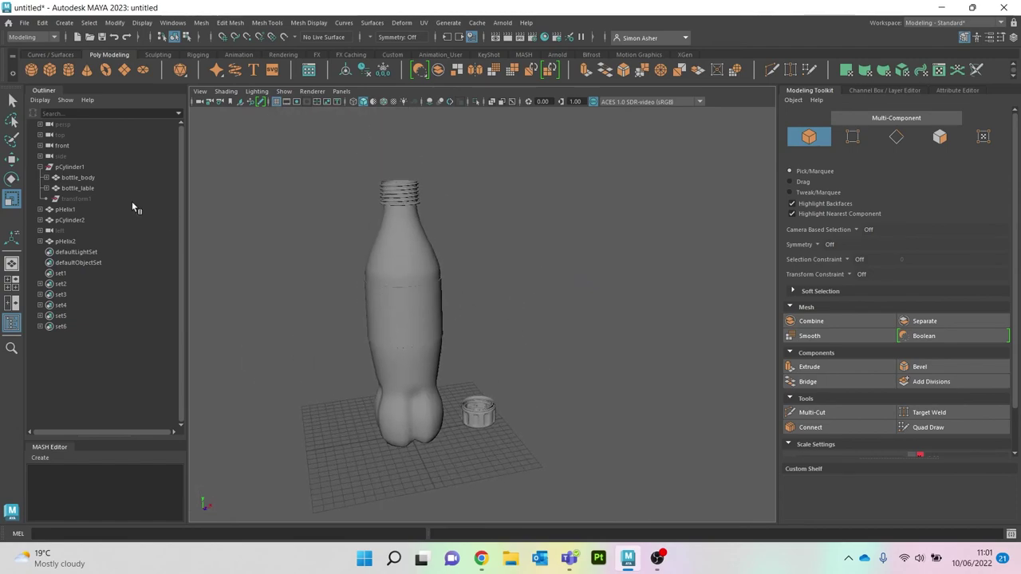
- Rename the helix around the bottle neck as bottle_thread
click(89, 177)
click(87, 188)
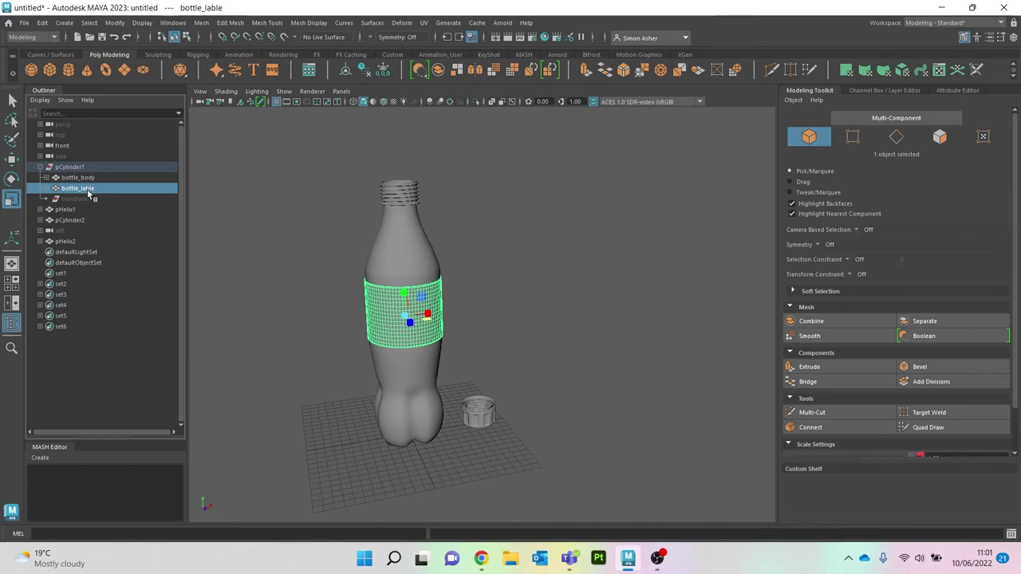
click(67, 209)
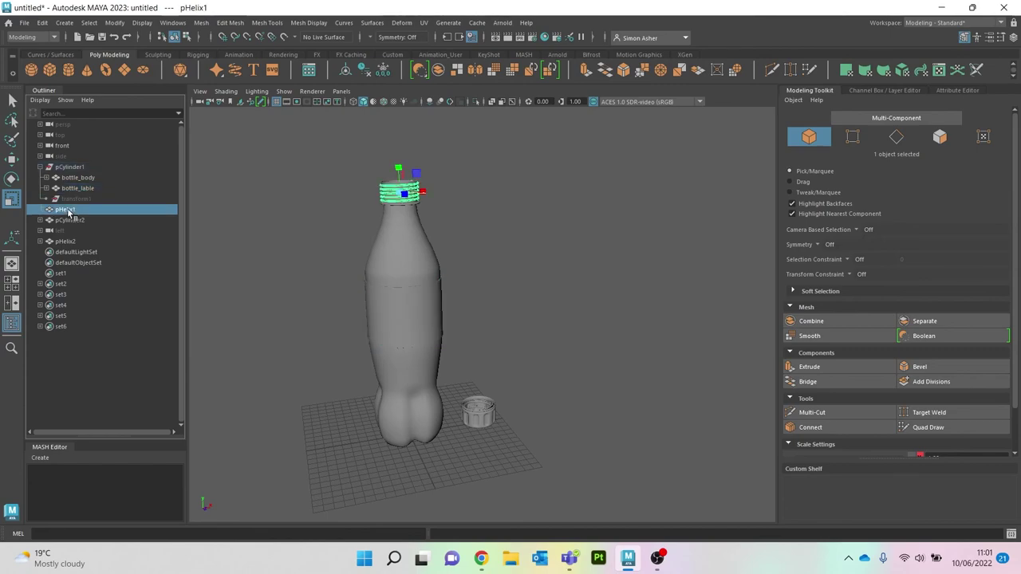
double_click(69, 210)
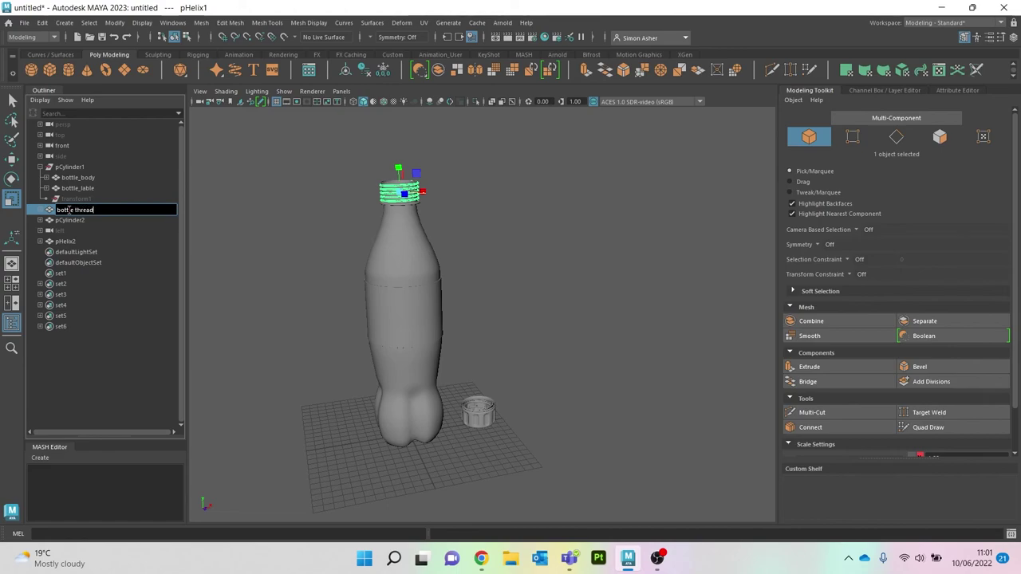
- Rename the helix inside the cap as lid_thread
click(68, 241)
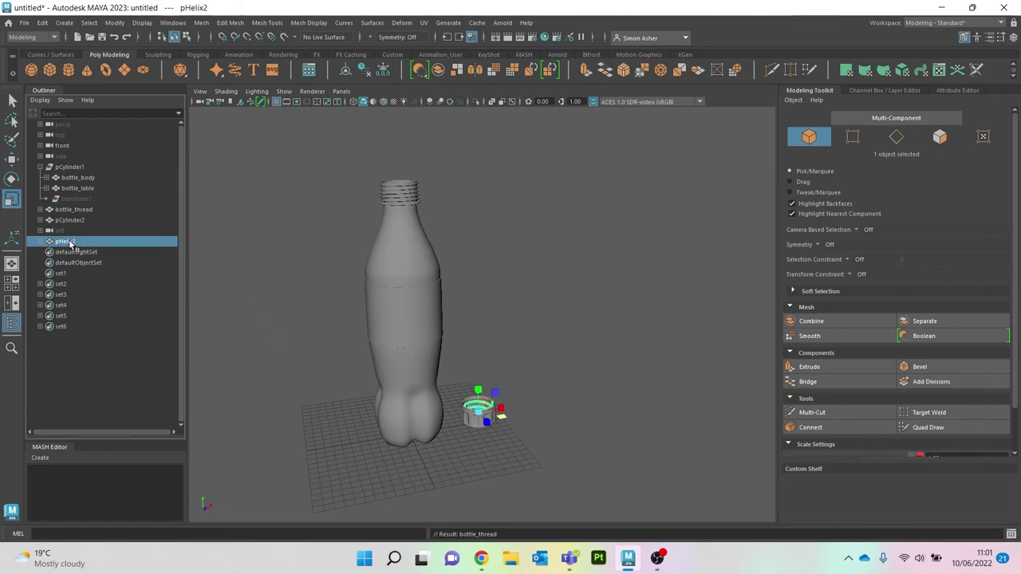
double_click(68, 241)
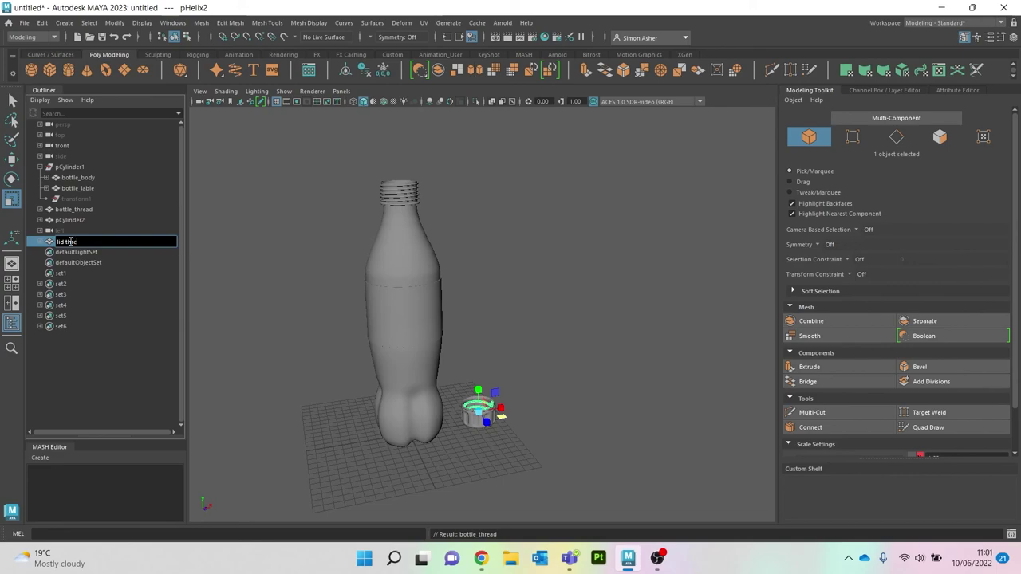
text(lid thread)
click(87, 167)
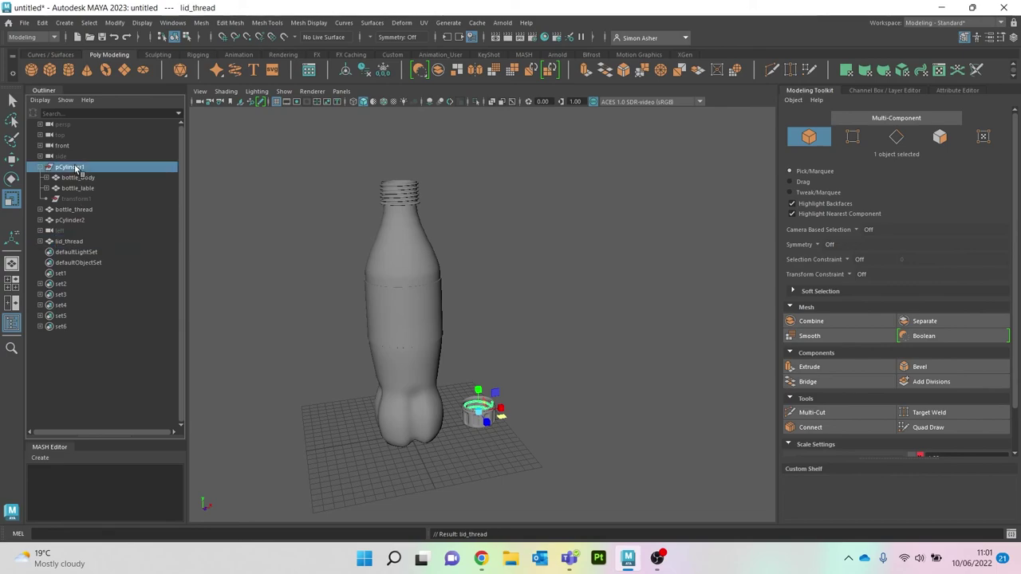
- Rename the cap object as bottle_lid and clear the selection
click(478, 423)
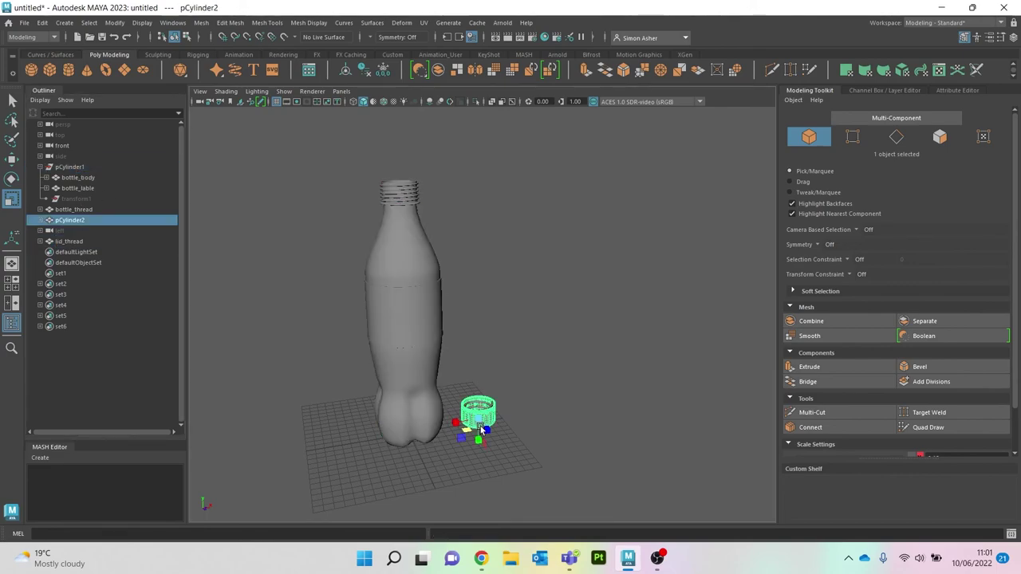
click(75, 220)
double_click(74, 220)
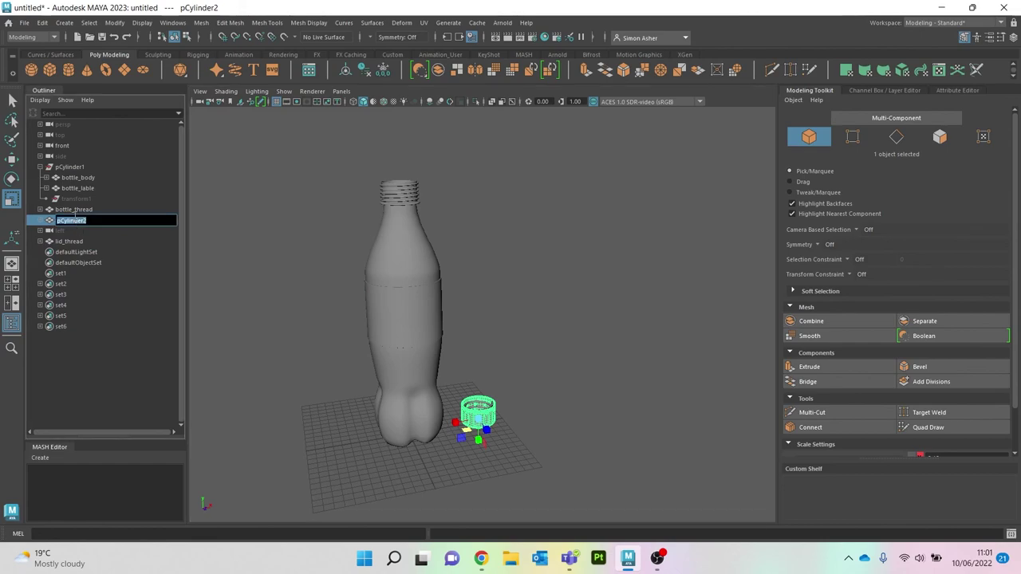
text(bo)
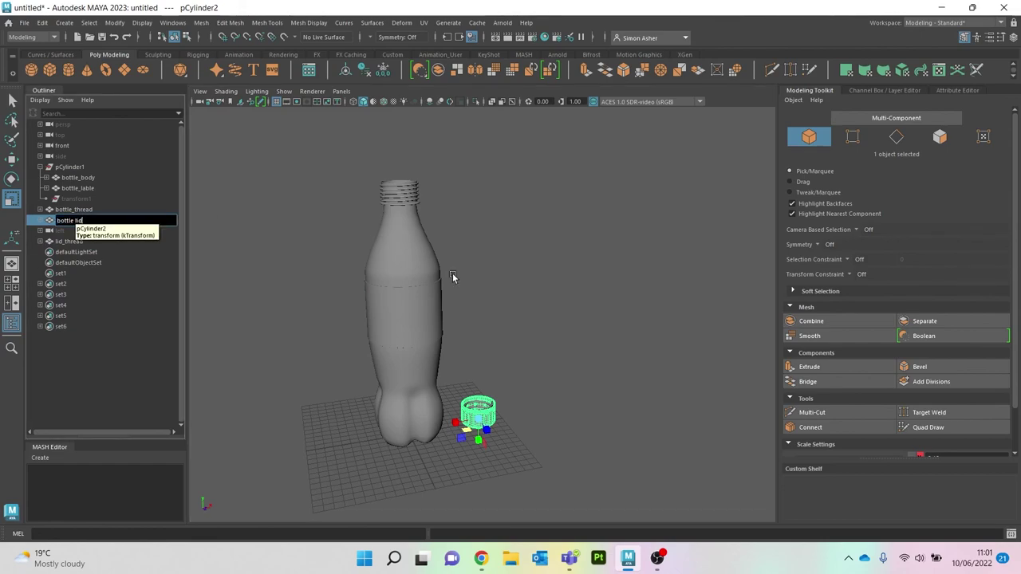
text(ttle lid)
click(542, 292)
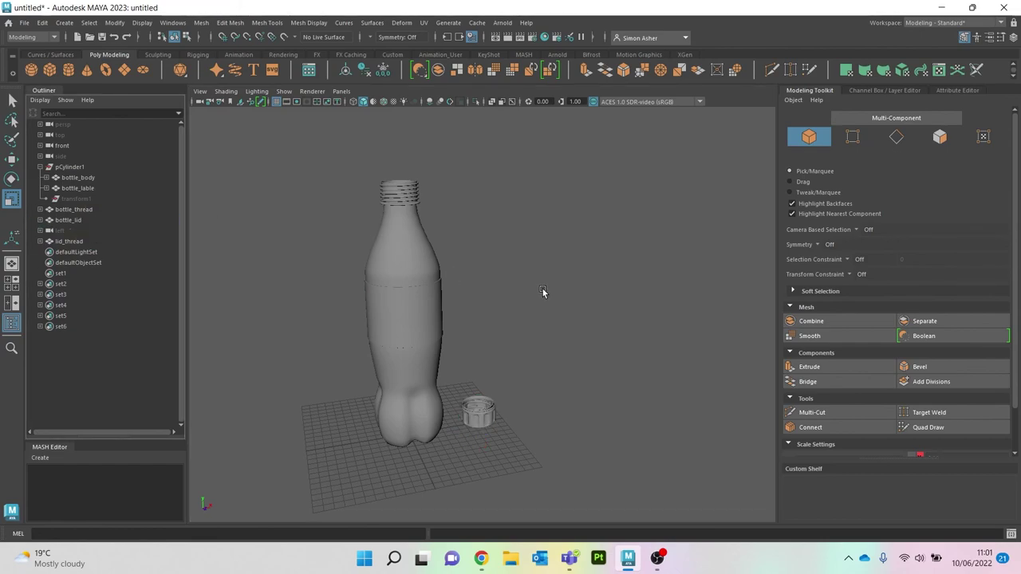